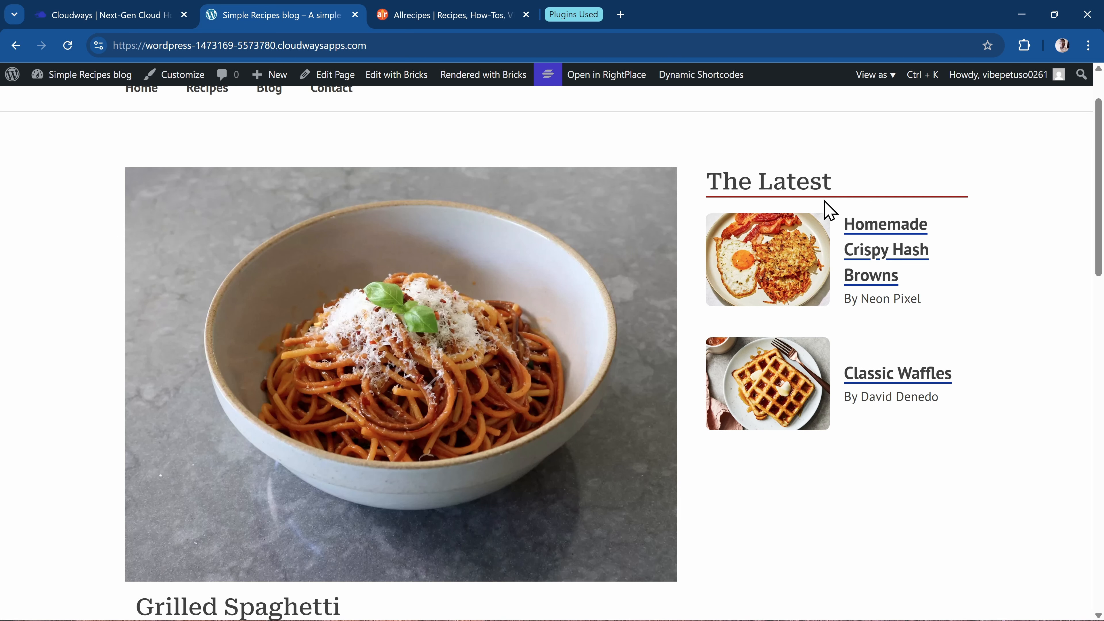
Open the Classic Waffles recipe and examine its description, ingredients, nutrition facts, timings and directions.
left_click(939, 375)
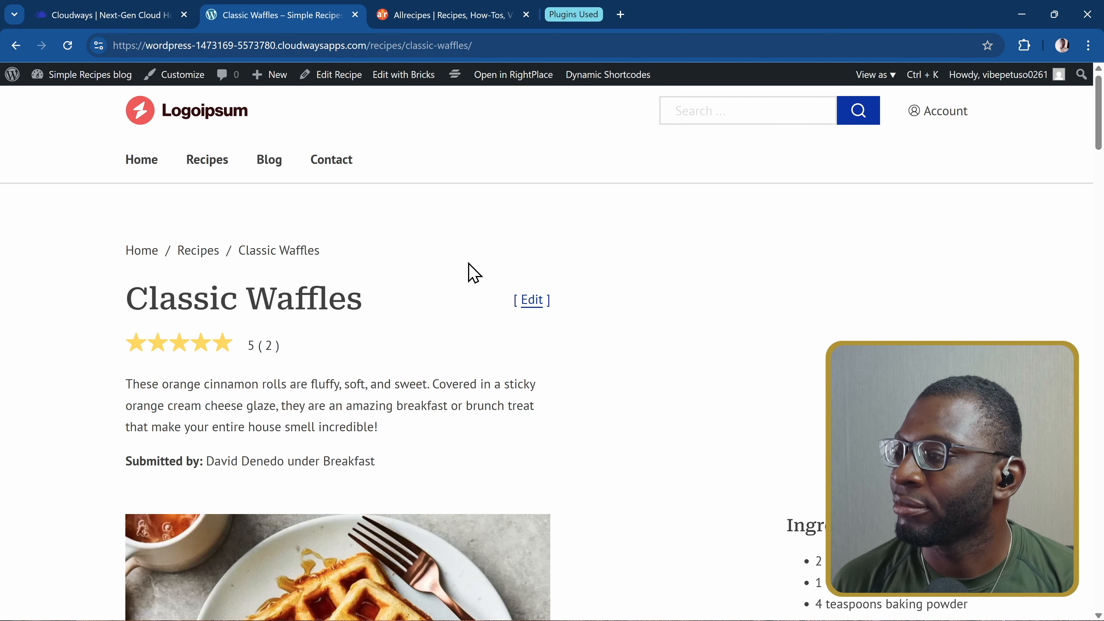
scroll(469, 267, "down", 3)
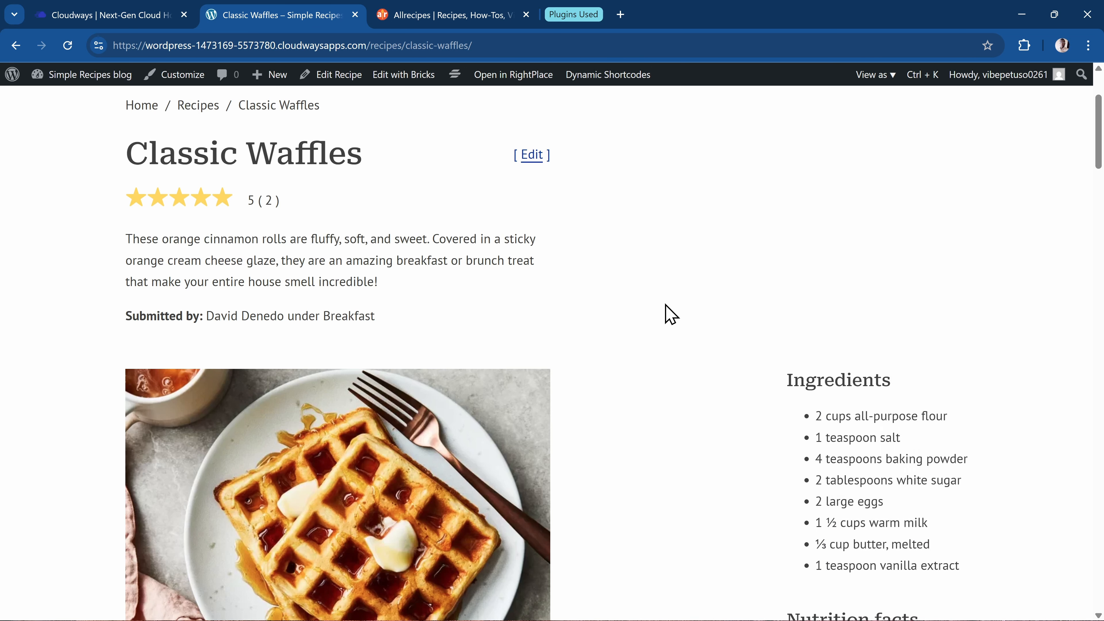
scroll(567, 269, "down", 5)
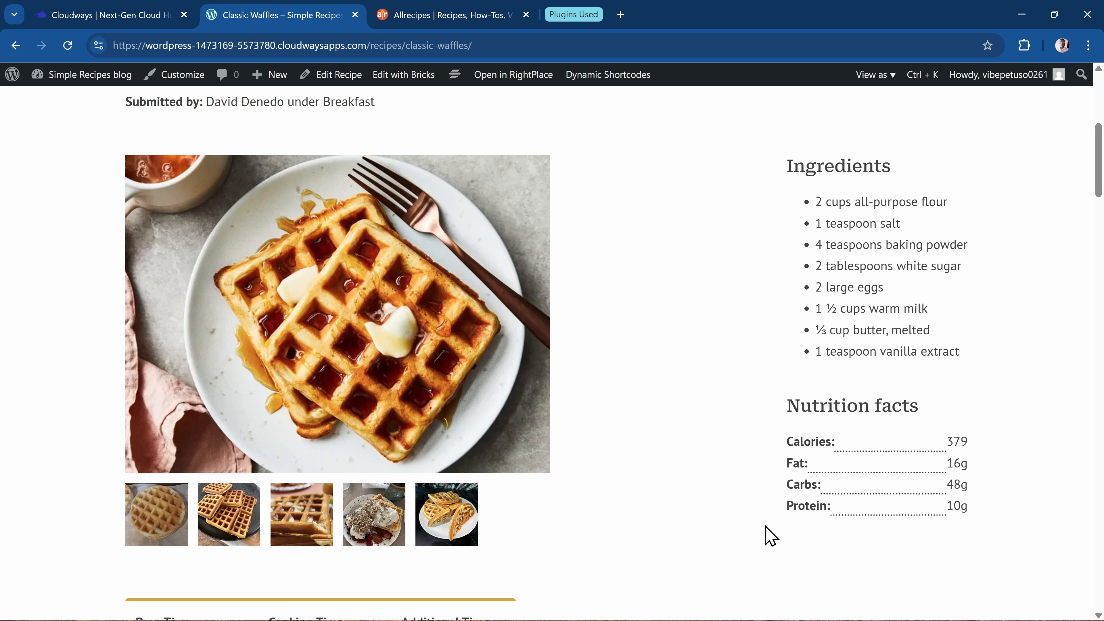
scroll(708, 515, "down", 7)
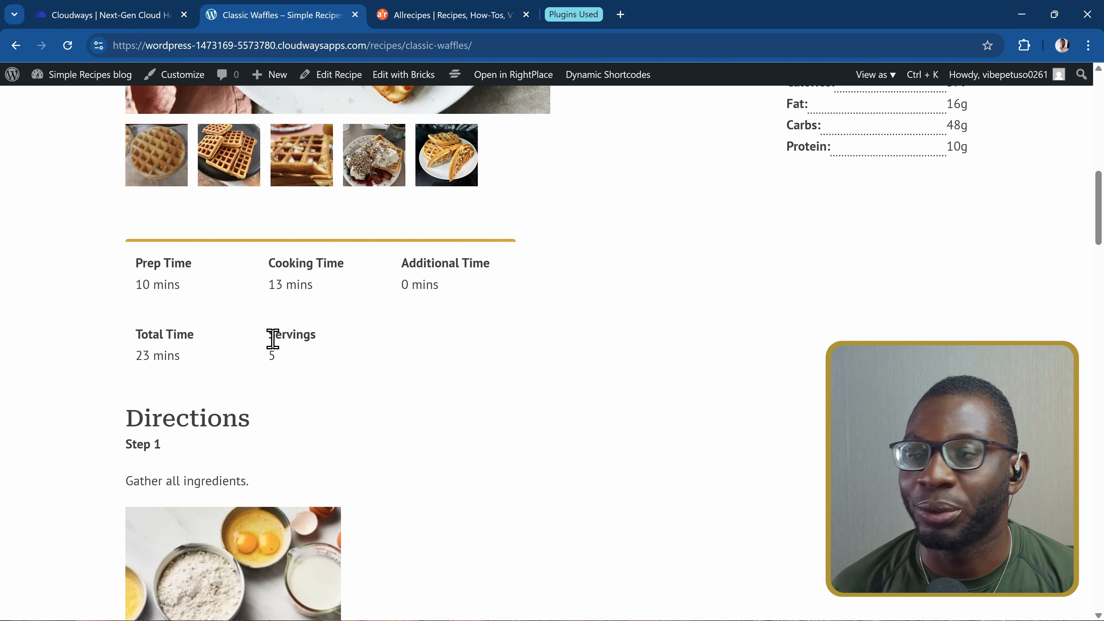
scroll(348, 334, "down", 5)
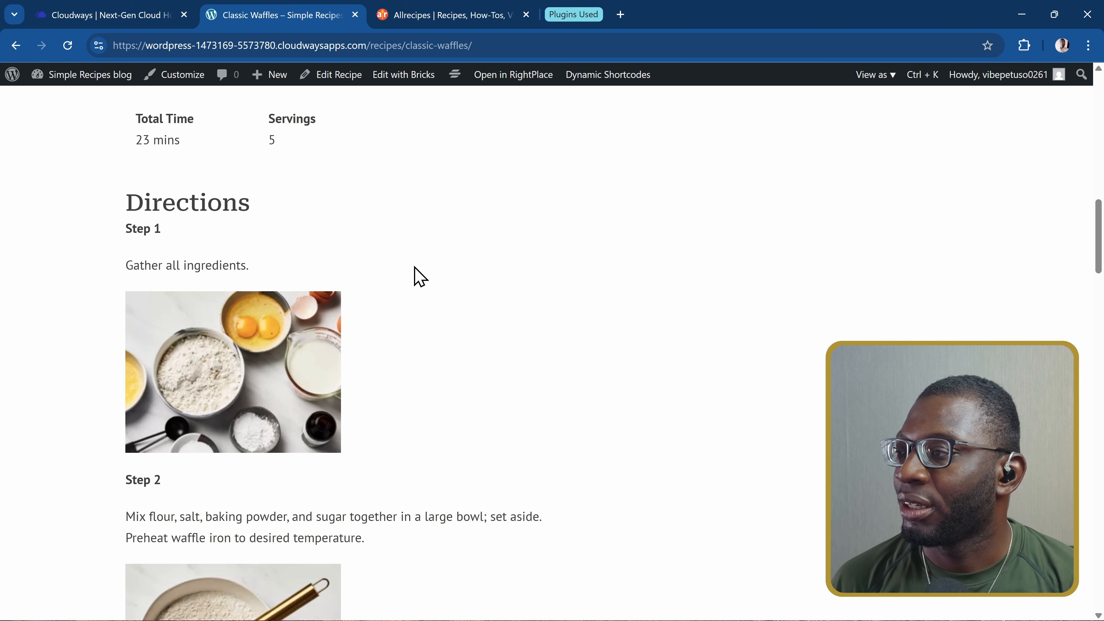
scroll(412, 247, "down", 20)
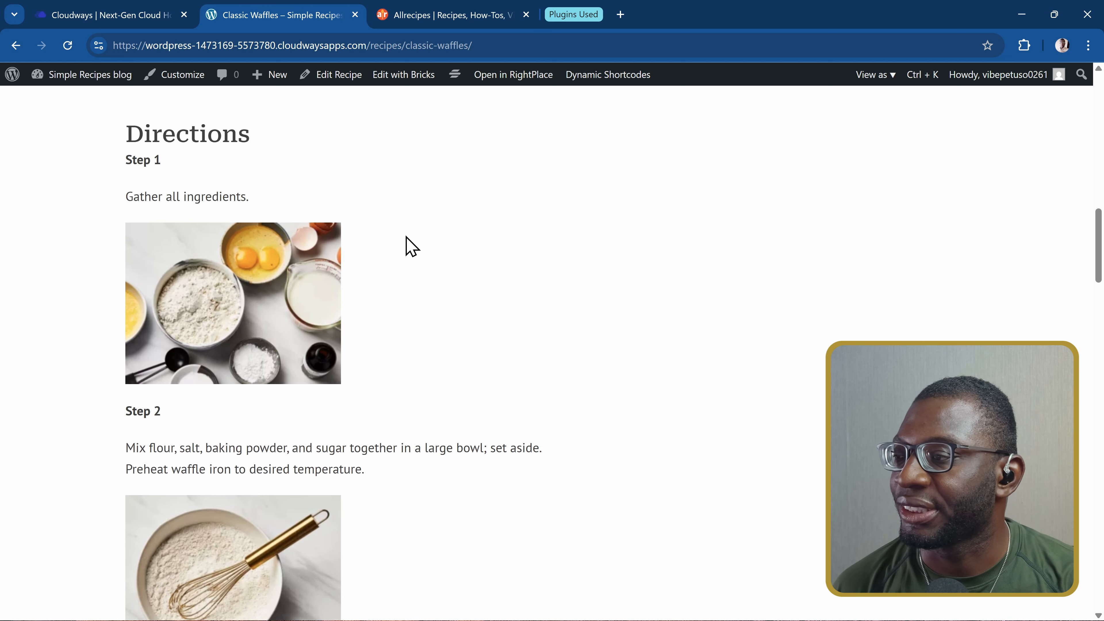
Examine the recipe's review form, existing reviews, and share and save options.
scroll(412, 247, "down", 2)
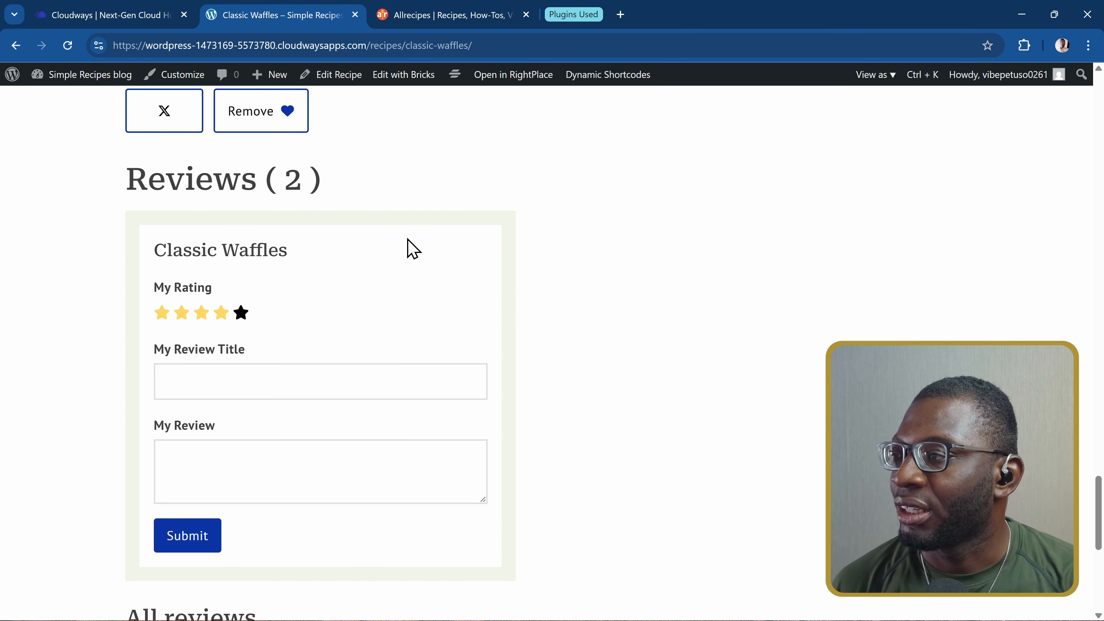
scroll(412, 247, "up", 1)
scroll(412, 247, "down", 2)
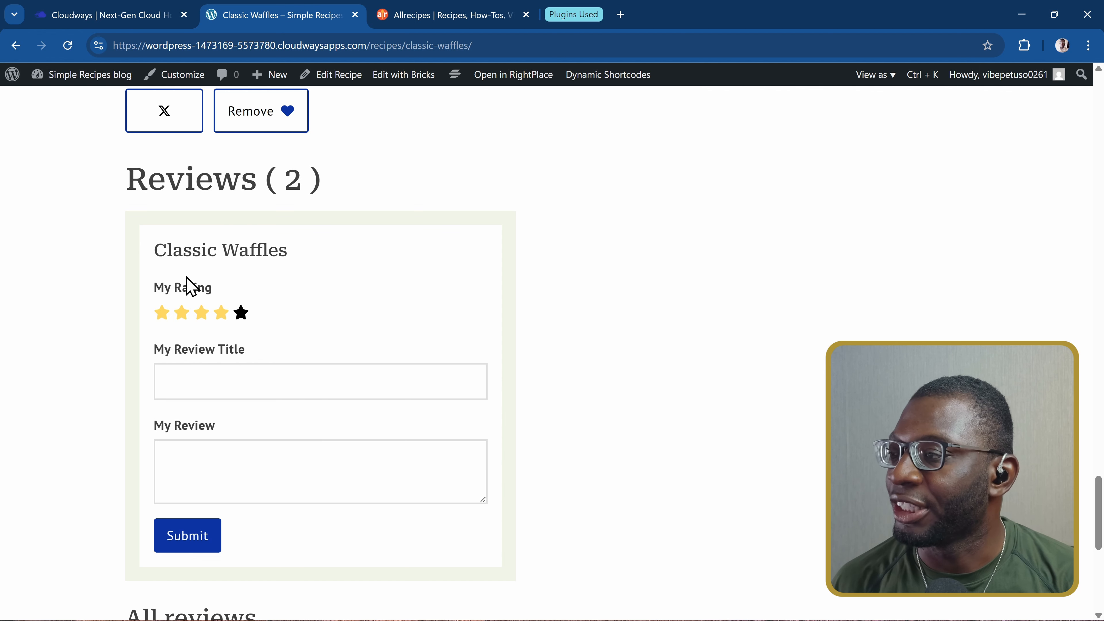
scroll(374, 257, "down", 6)
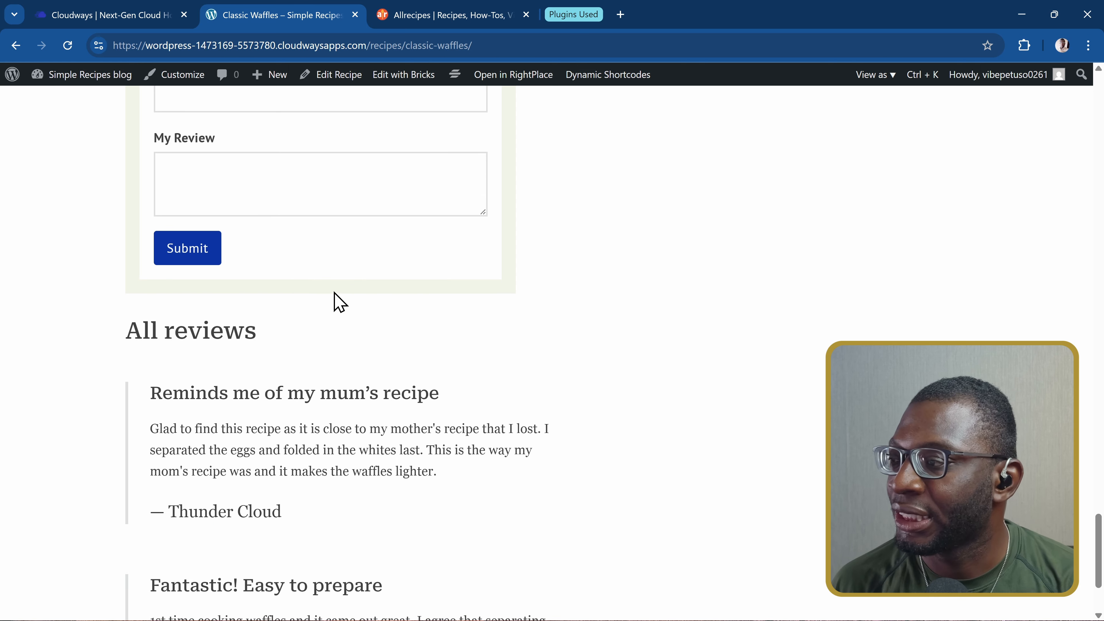
scroll(335, 301, "down", 1)
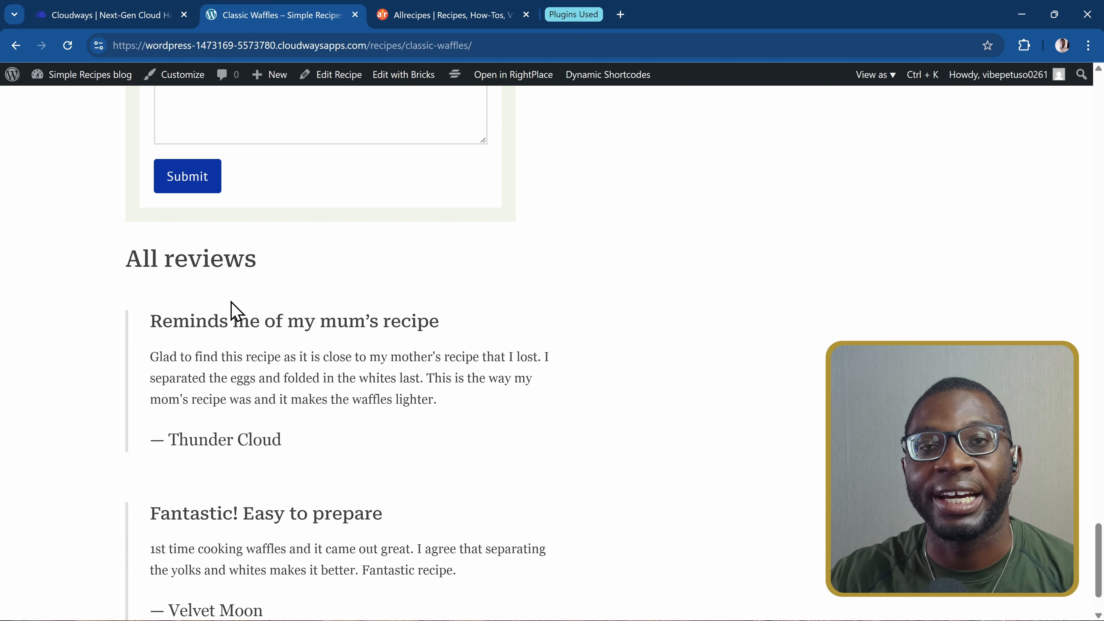
scroll(458, 220, "up", 4)
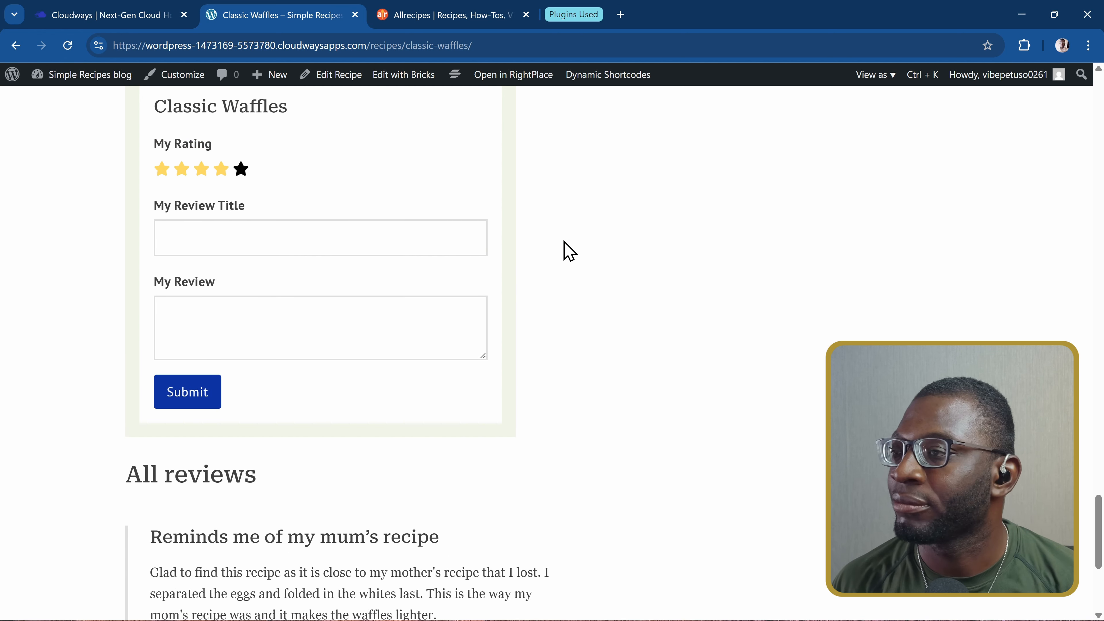
scroll(578, 257, "up", 5)
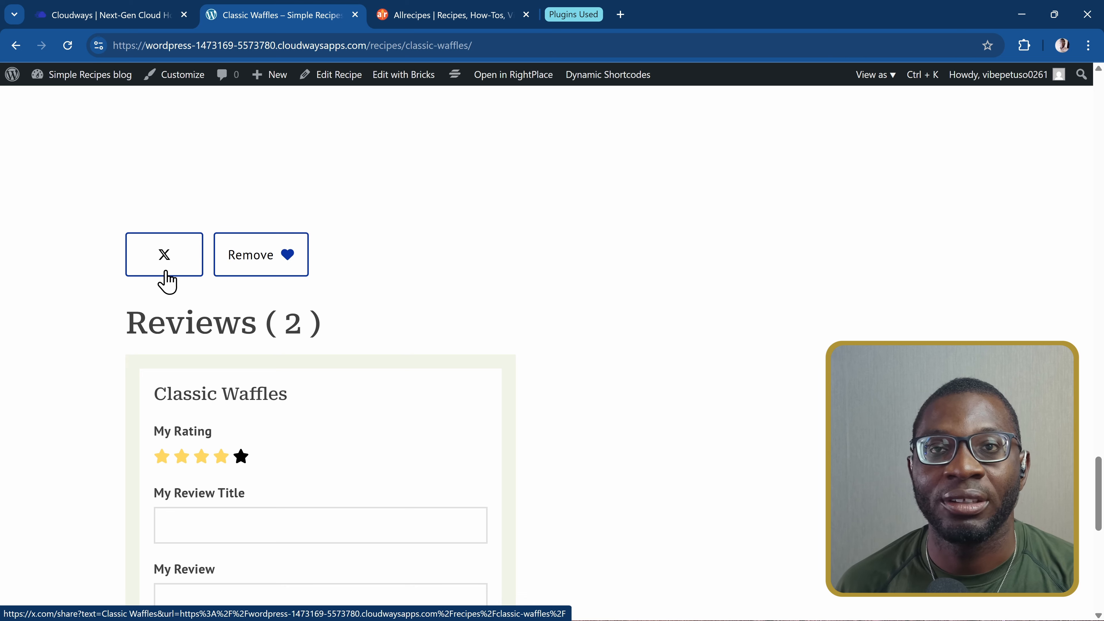
scroll(485, 215, "up", 20)
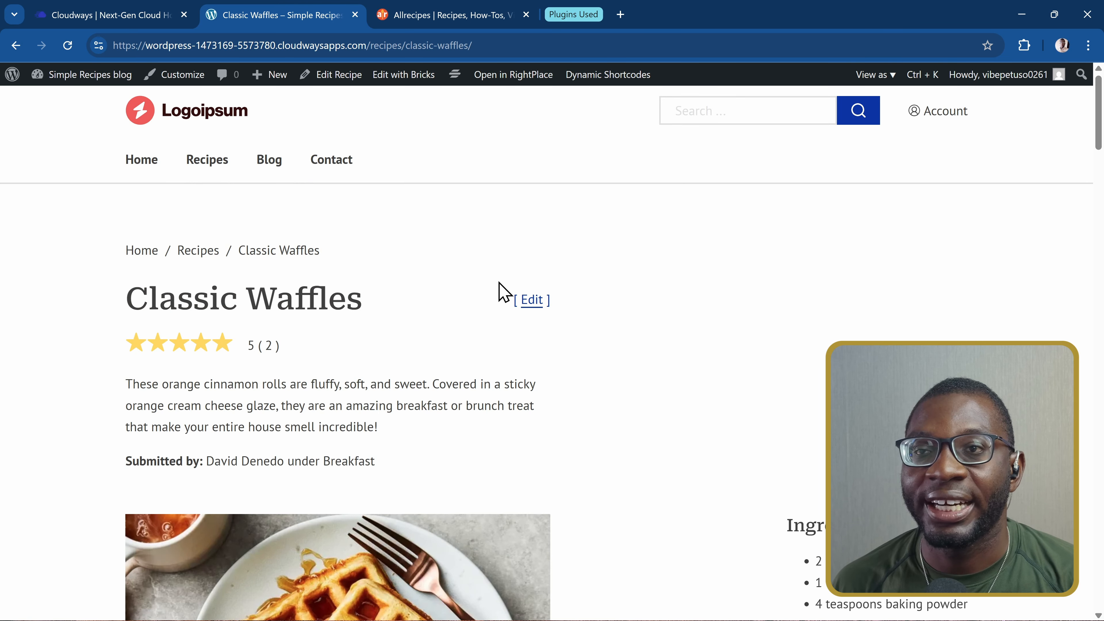
Open the Classic Waffles recipe for editing and look through its Basic Info, Timings, Ingredients, Directions and Nutrition Facts sections.
left_click(530, 301)
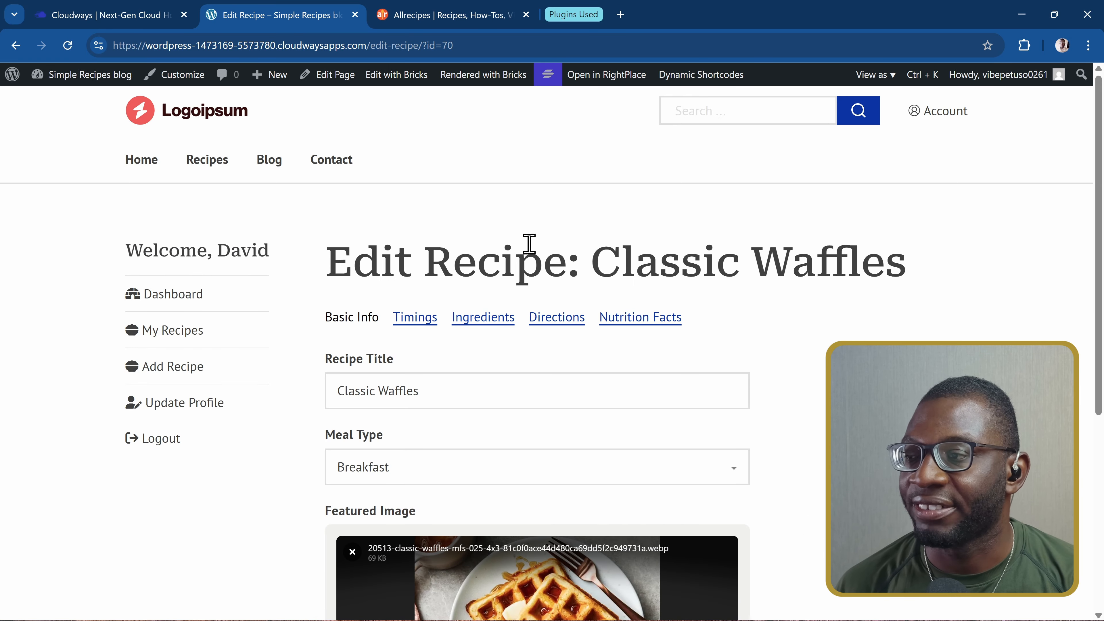
scroll(633, 325, "down", 3)
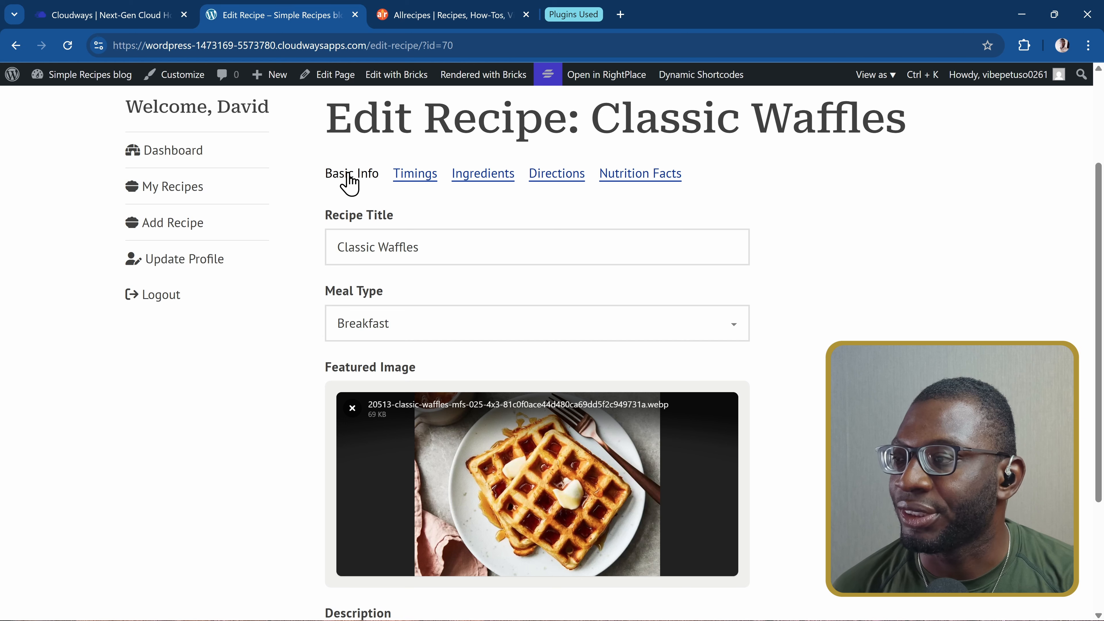
scroll(367, 213, "down", 2)
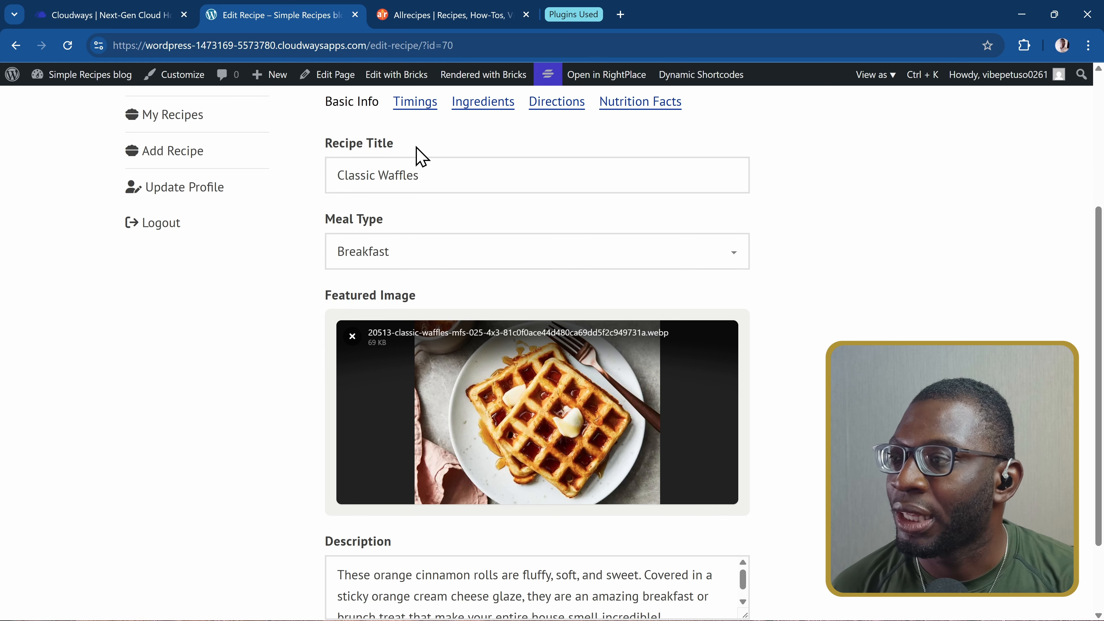
left_click(402, 105)
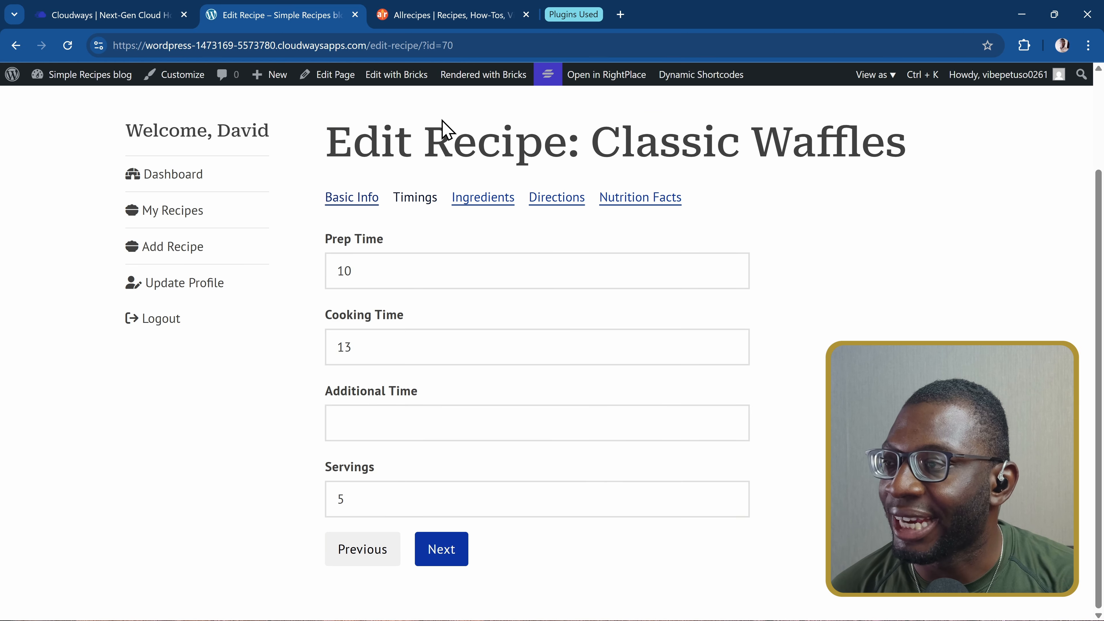
left_click(476, 204)
scroll(482, 200, "down", 2)
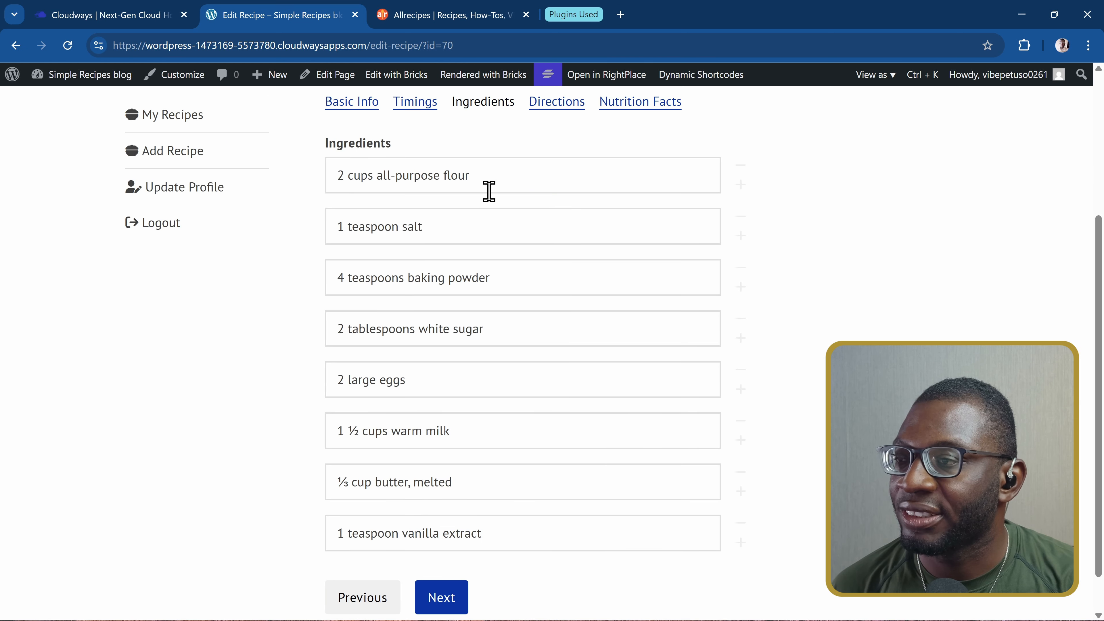
left_click(559, 107)
left_click(649, 118)
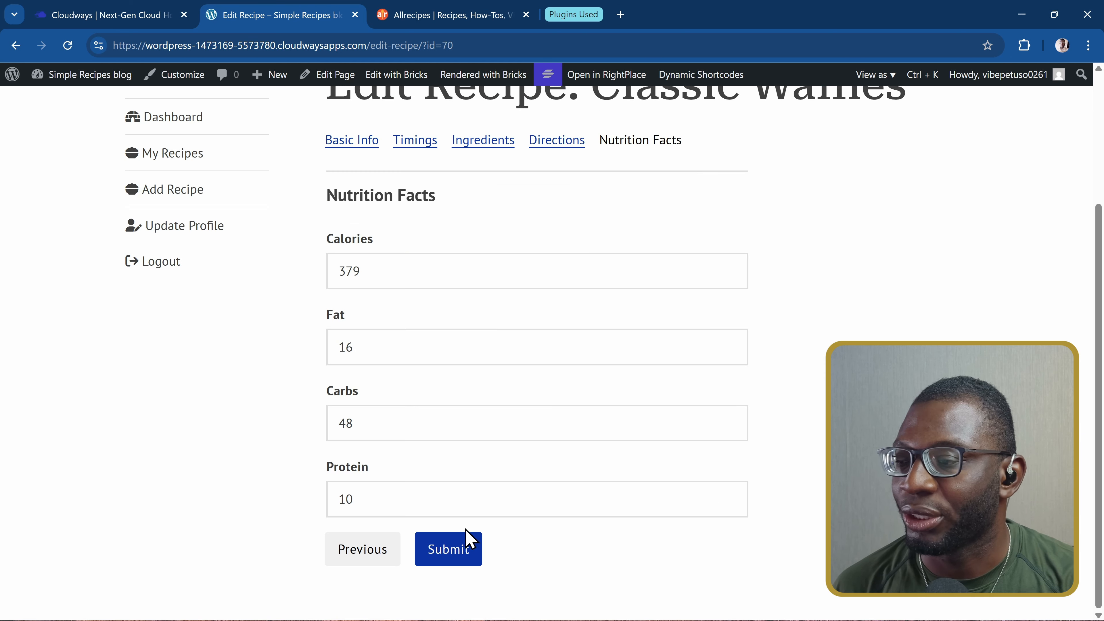
Look through the member account pages, including My Recipes and the dashboard's favourite recipes.
scroll(601, 398, "up", 3)
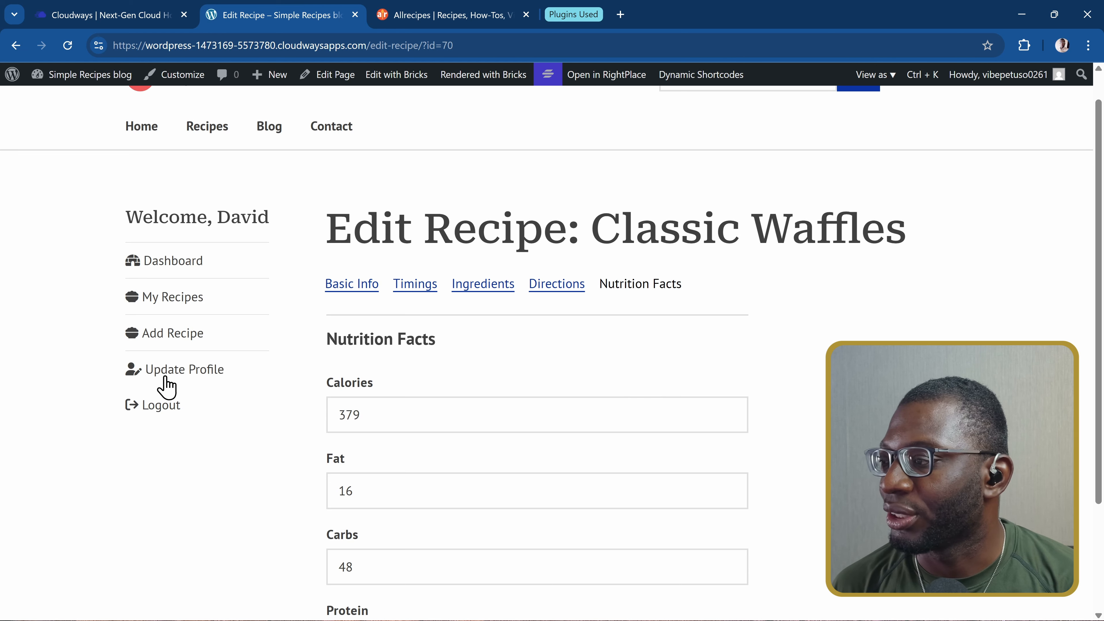
left_click(184, 370)
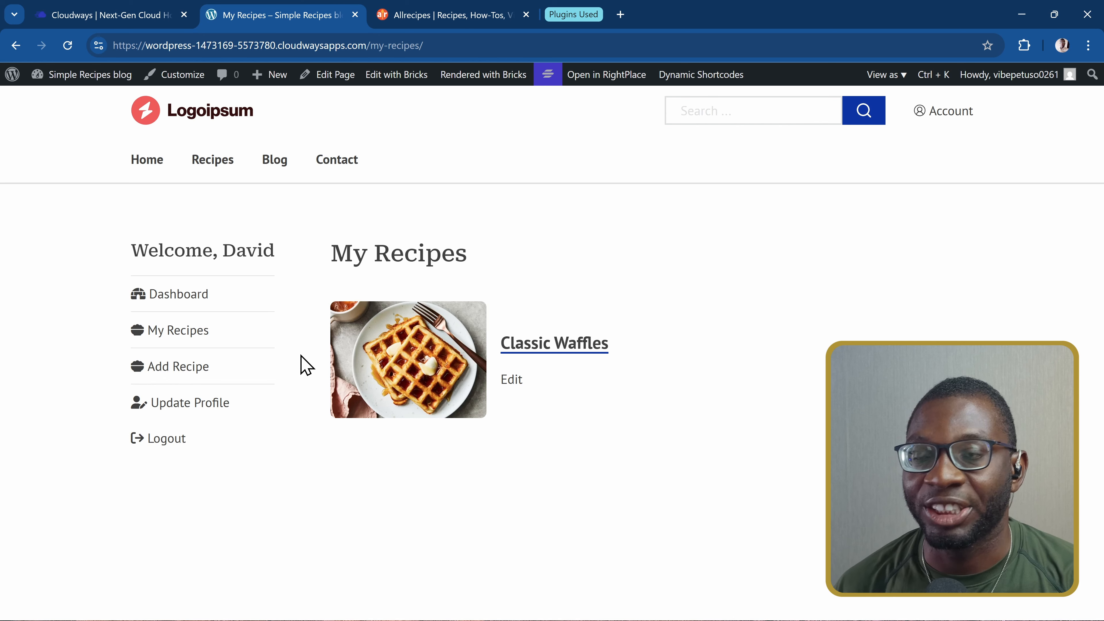
left_click(191, 296)
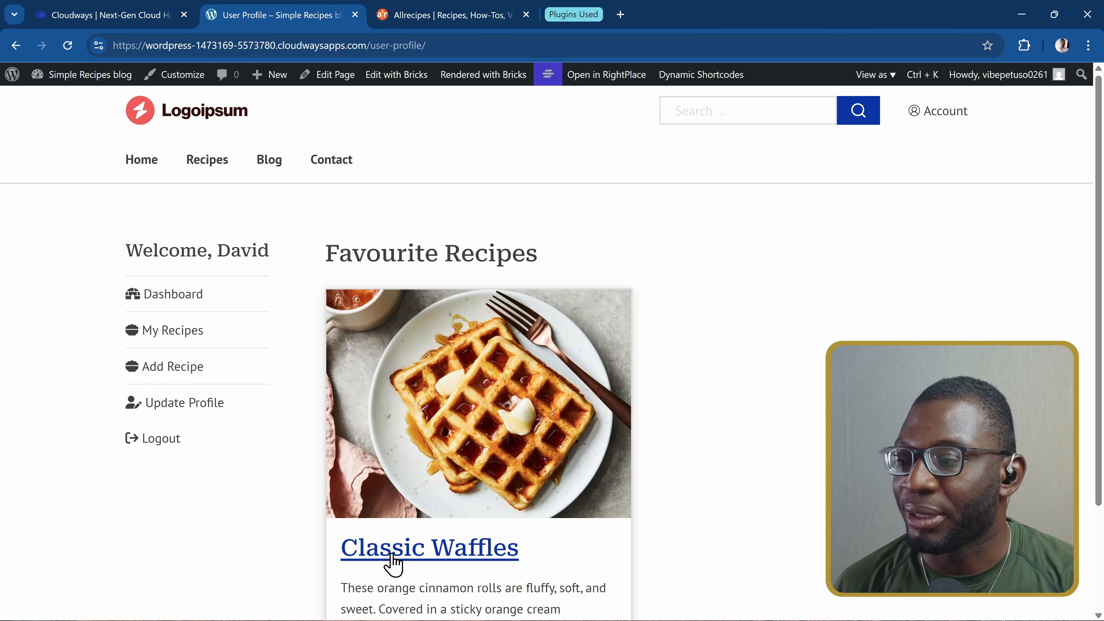
Remove the Classic Waffles recipe from the favourites and return to the account page.
left_click(456, 556)
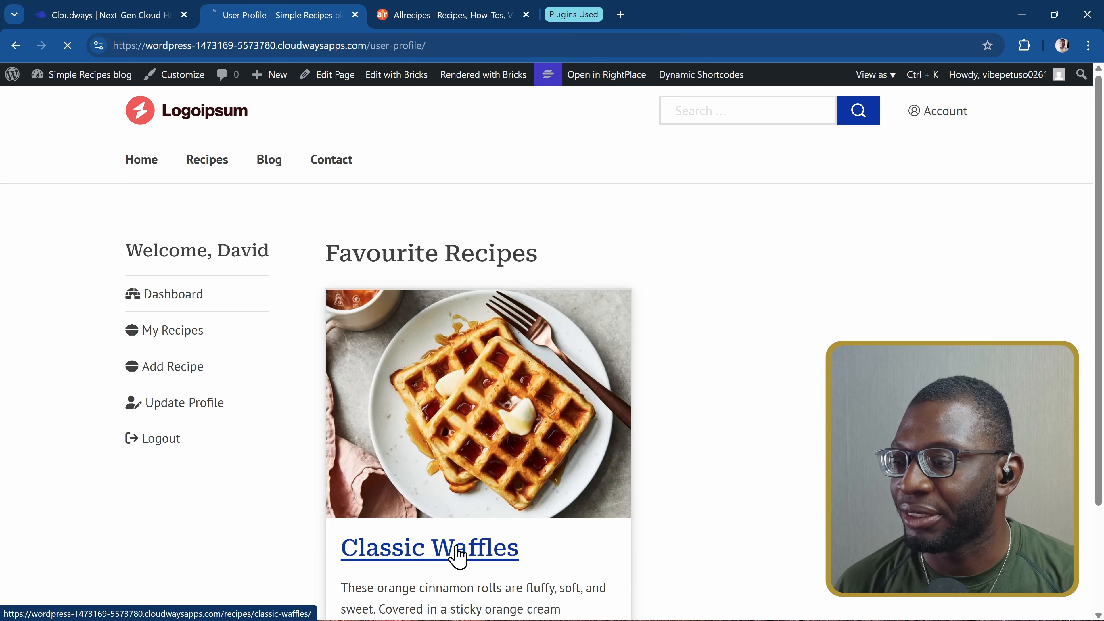
scroll(456, 441, "down", 10)
scroll(456, 441, "up", 4)
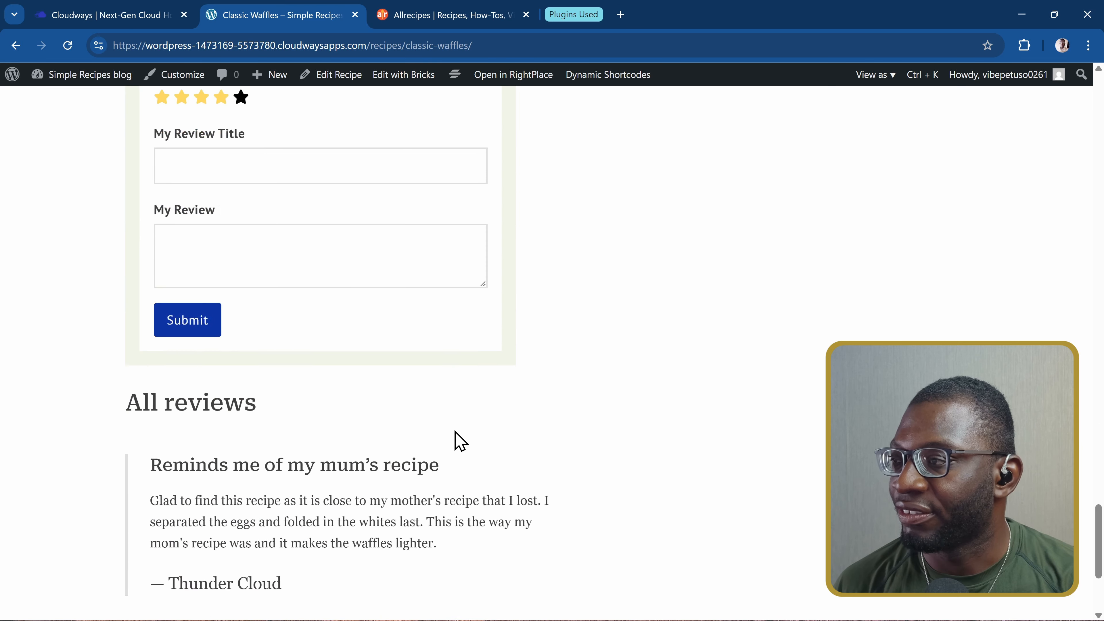
scroll(456, 441, "up", 6)
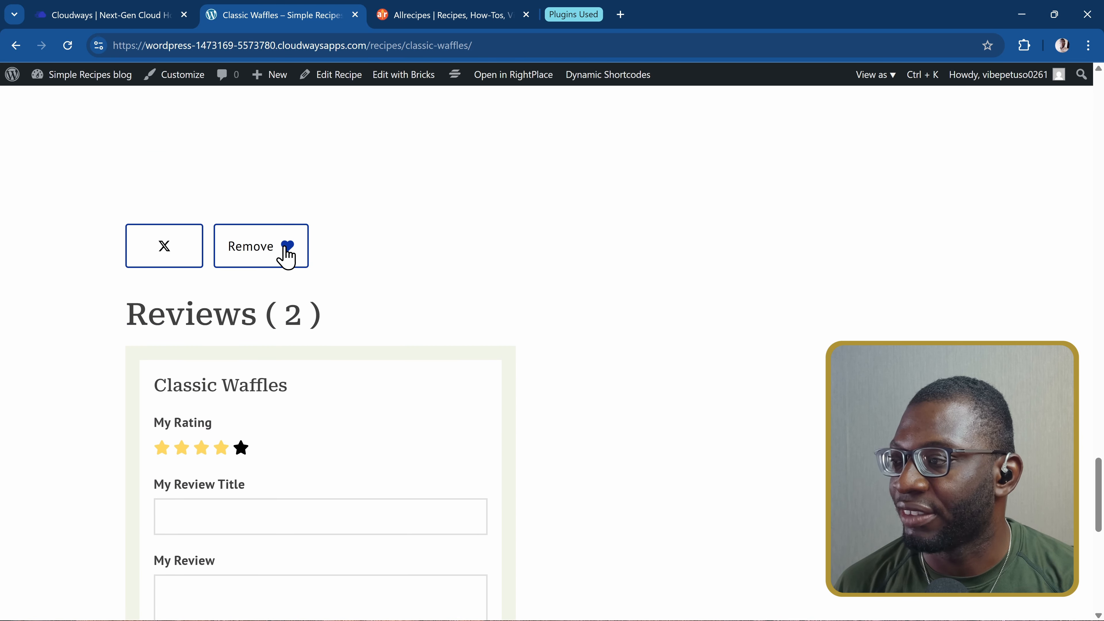
left_click(286, 255)
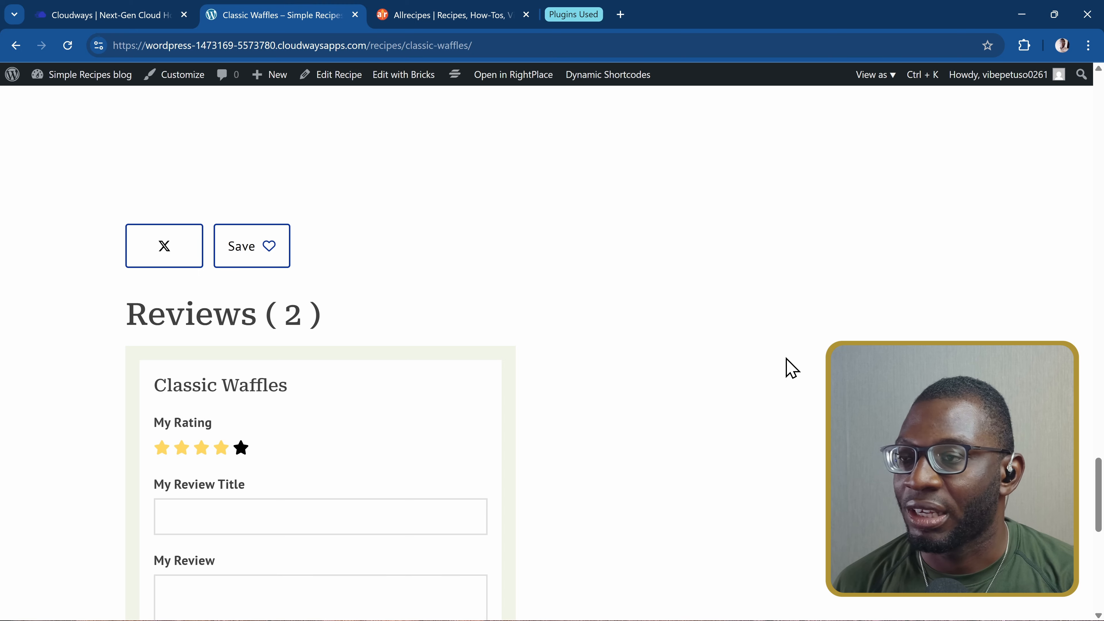
scroll(734, 372, "up", 15)
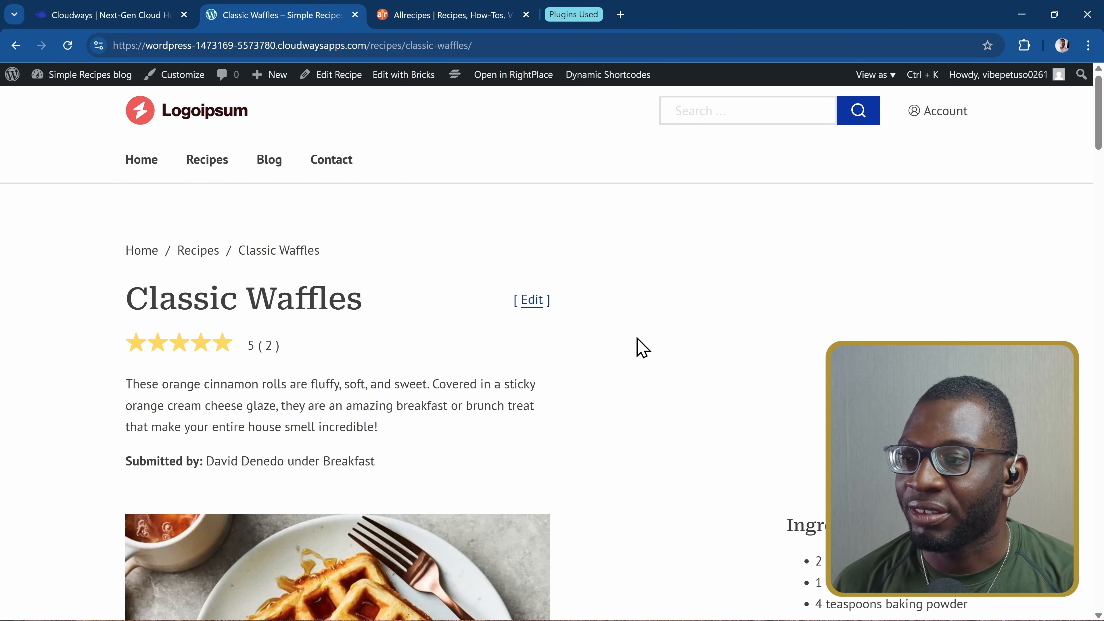
left_click(951, 115)
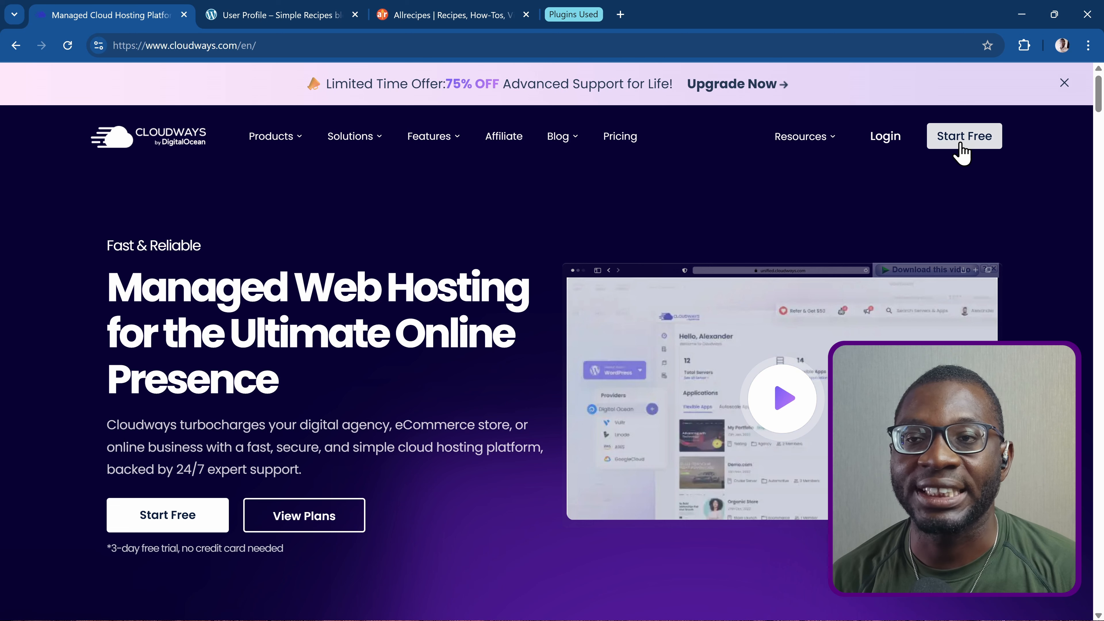
Go to the Cloudways login and start adding a new server from the platform's dashboard.
left_click(887, 146)
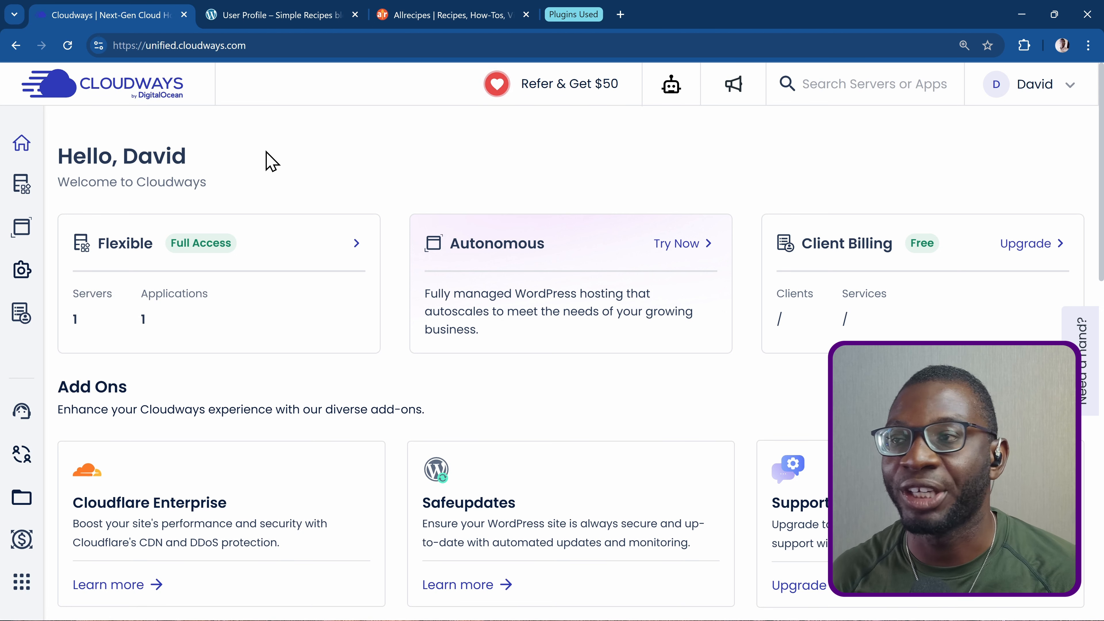
mouse_move(15, 194)
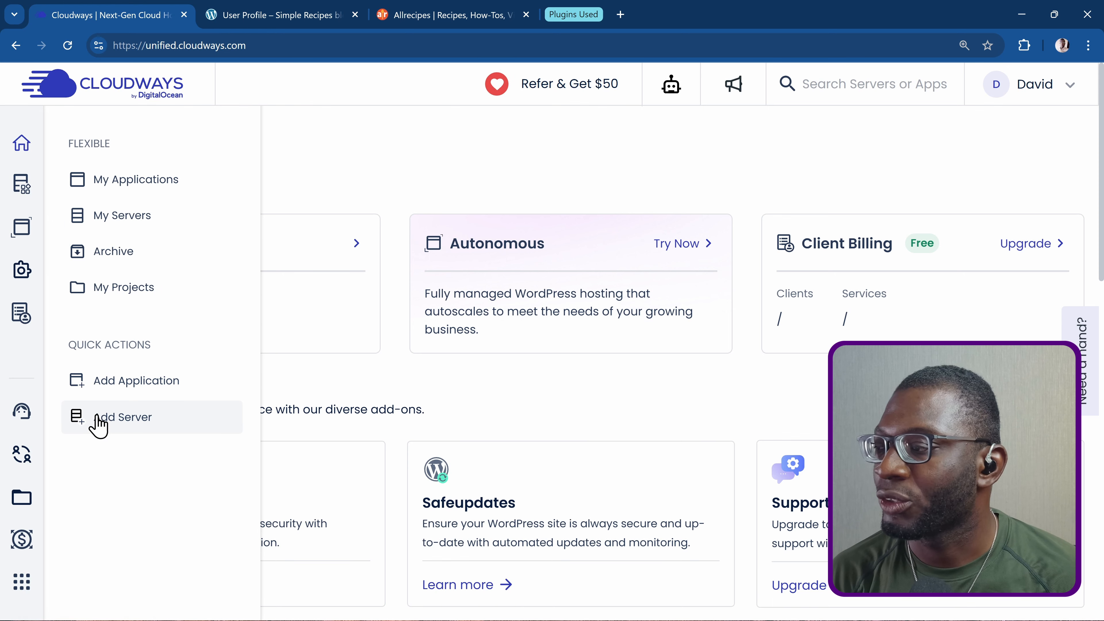
left_click(117, 428)
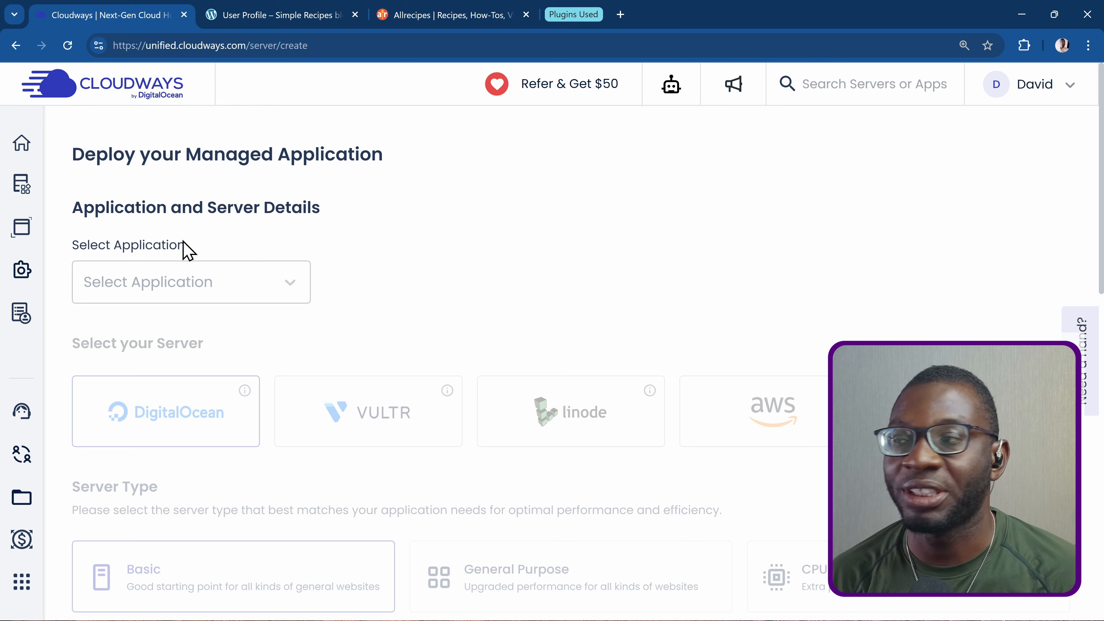
Select WordPress Version 6.2.2 as the application to deploy and name it Recipe Blog.
left_click(230, 299)
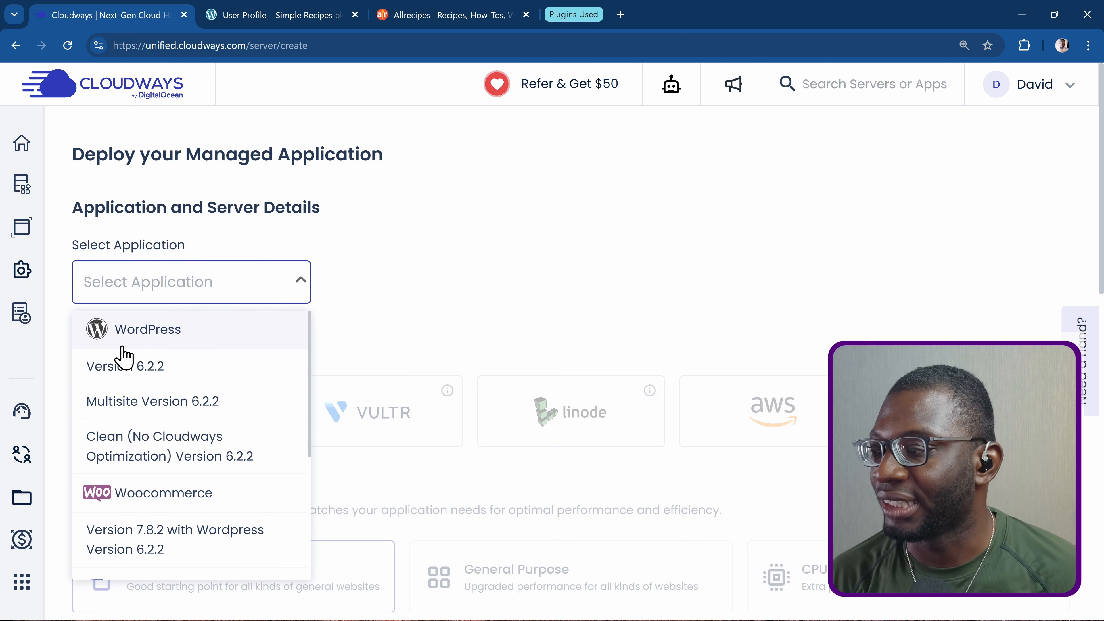
left_click(160, 334)
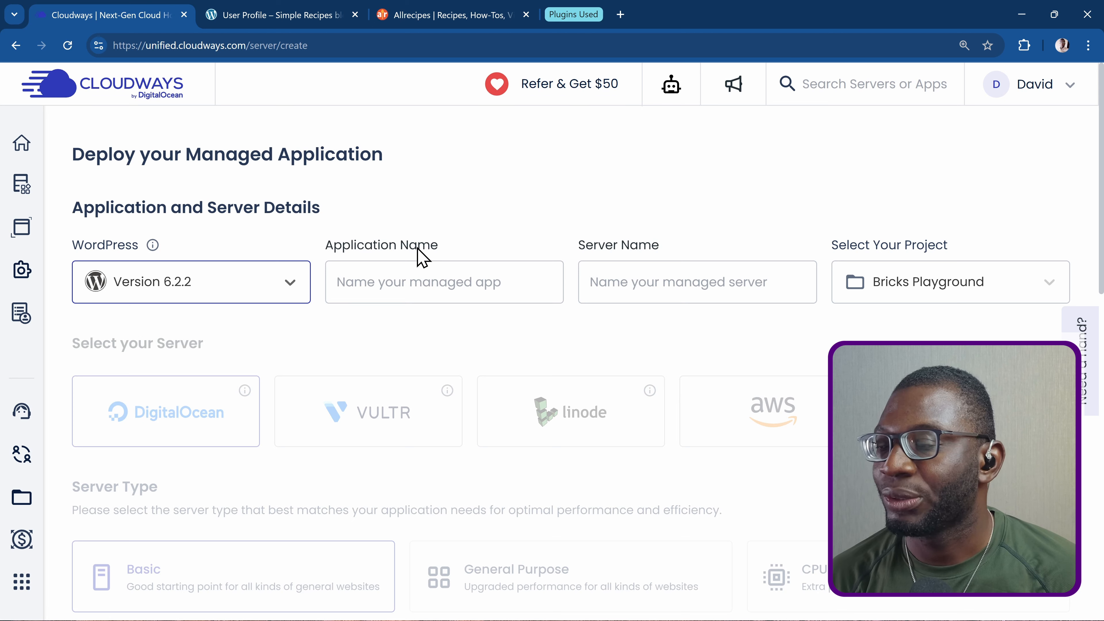
left_click(374, 276)
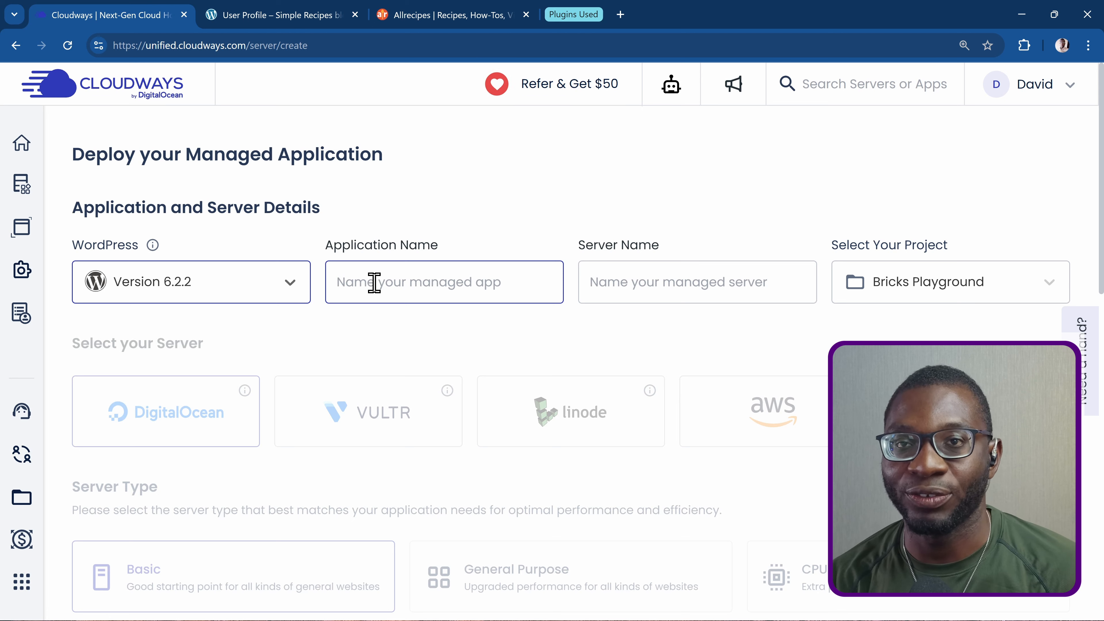
left_click(376, 283)
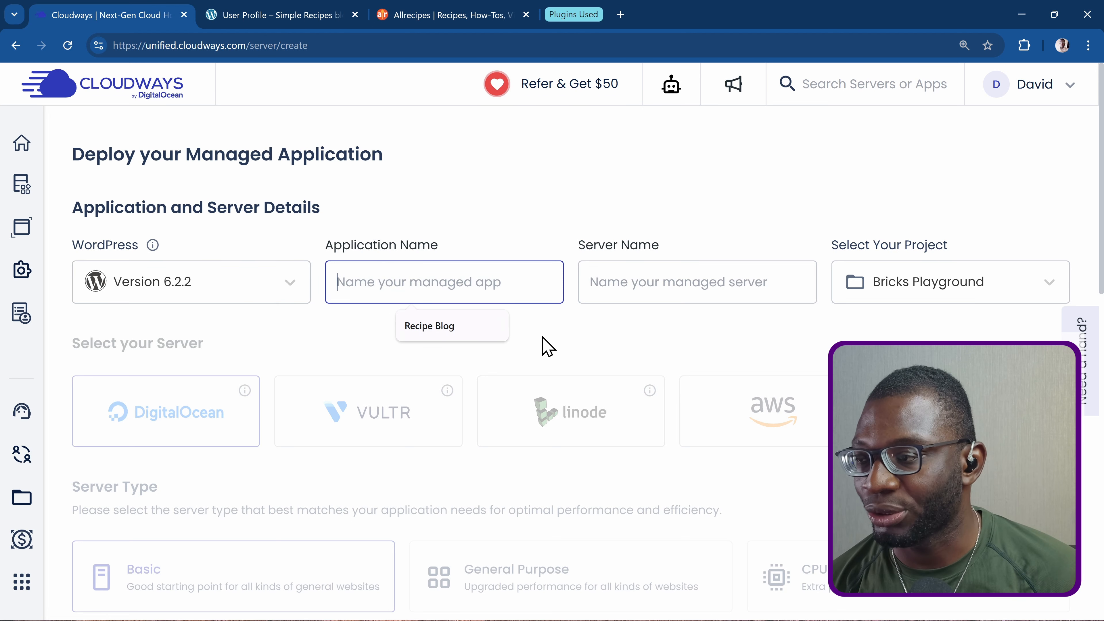
left_click(432, 332)
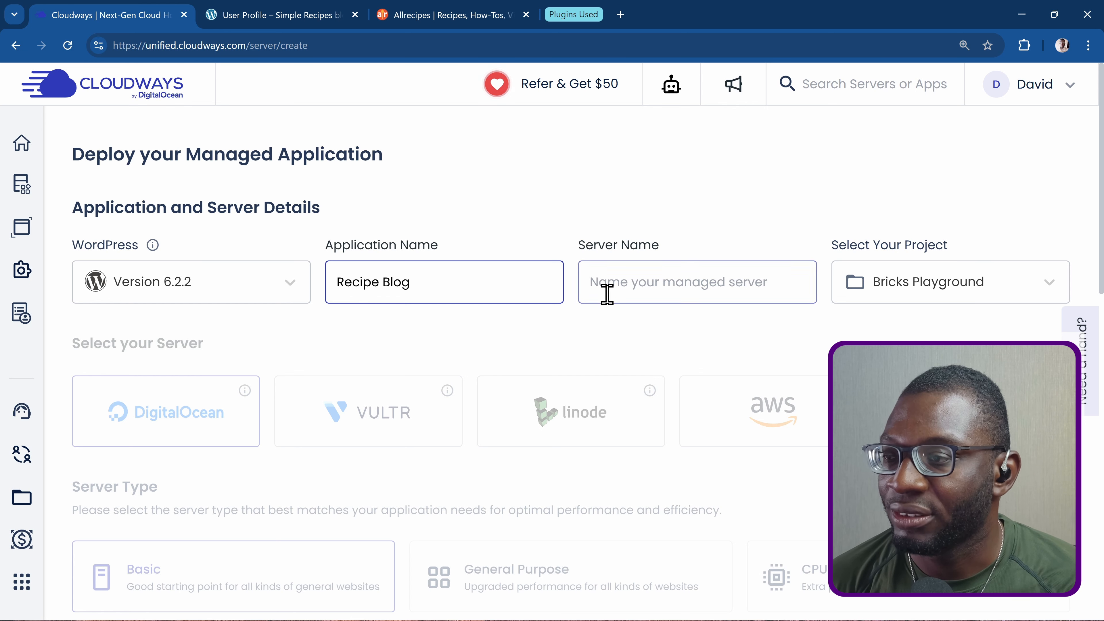
Name the managed server Daveden Server and assign it to the Bricks Playground project.
left_click(613, 287)
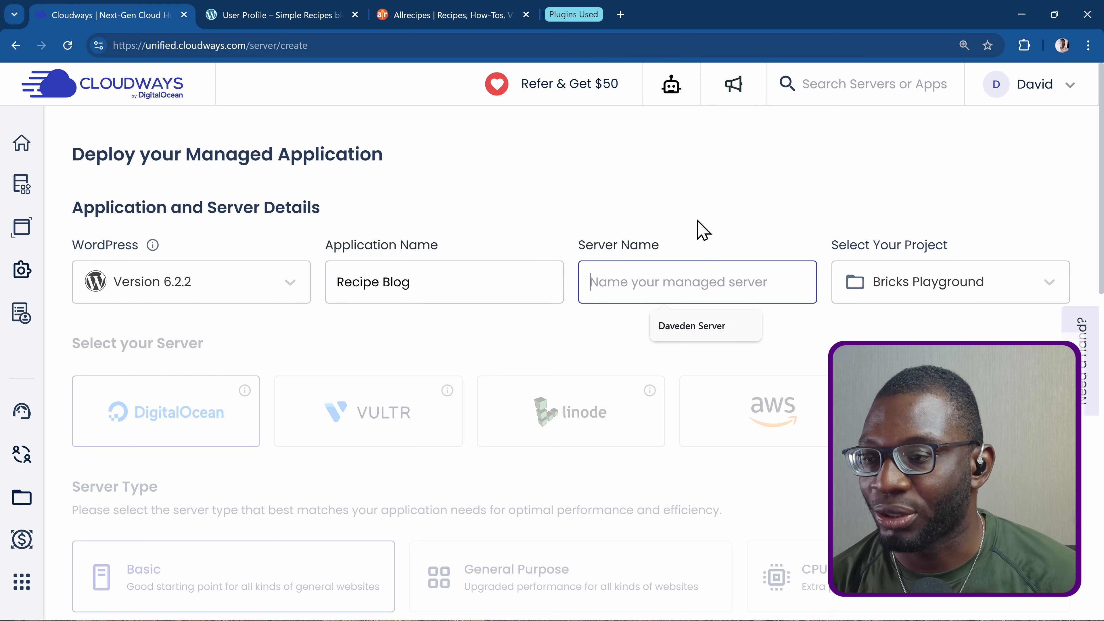
left_click(688, 331)
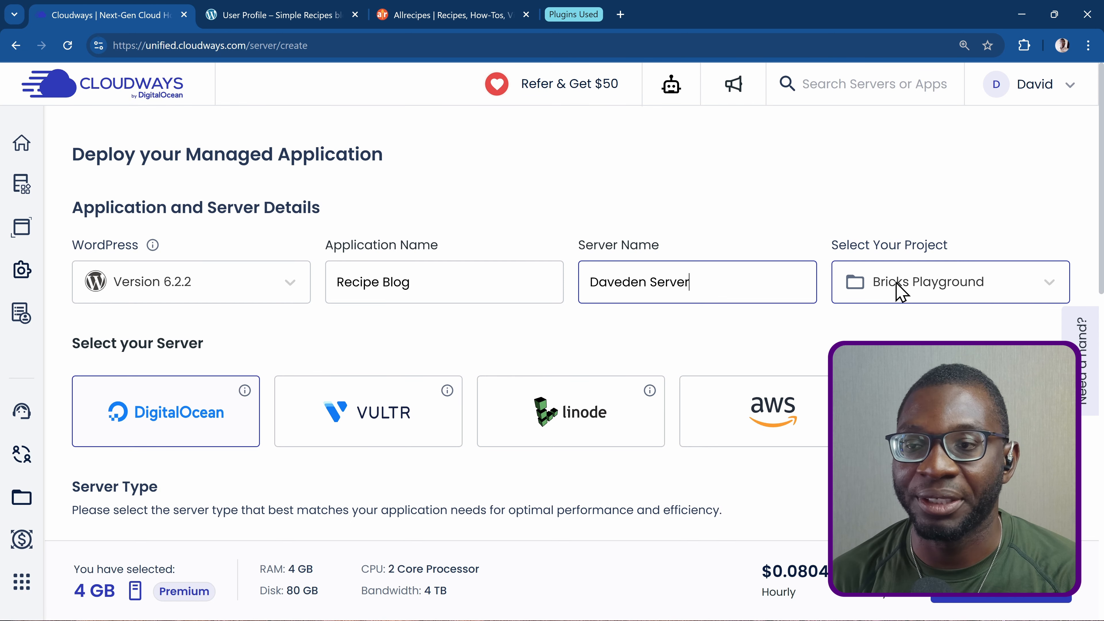
left_click(902, 290)
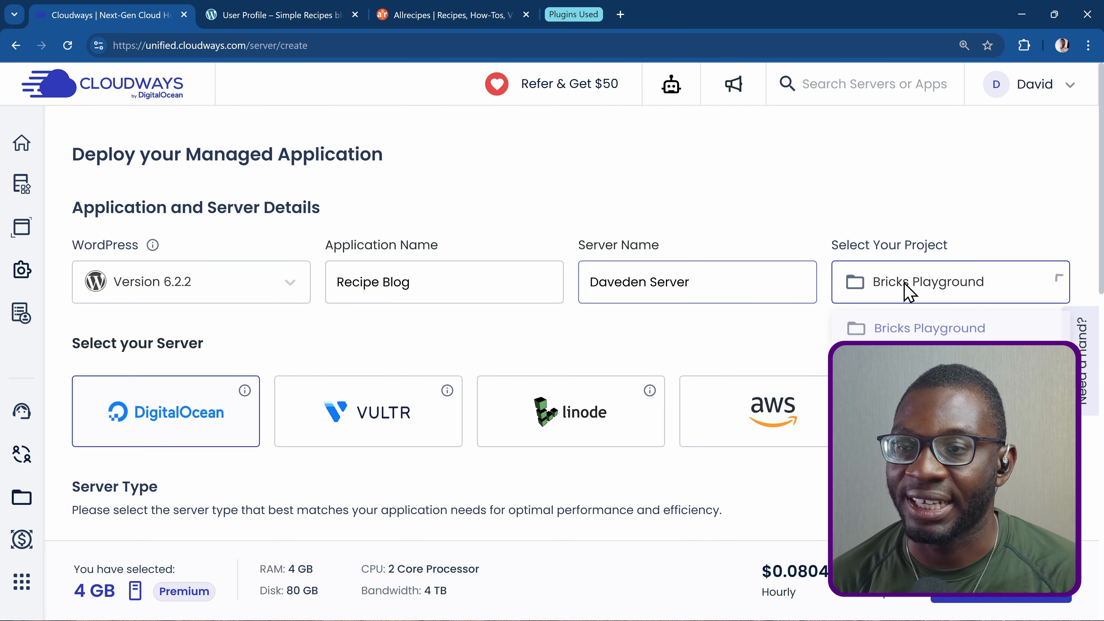
left_click(901, 331)
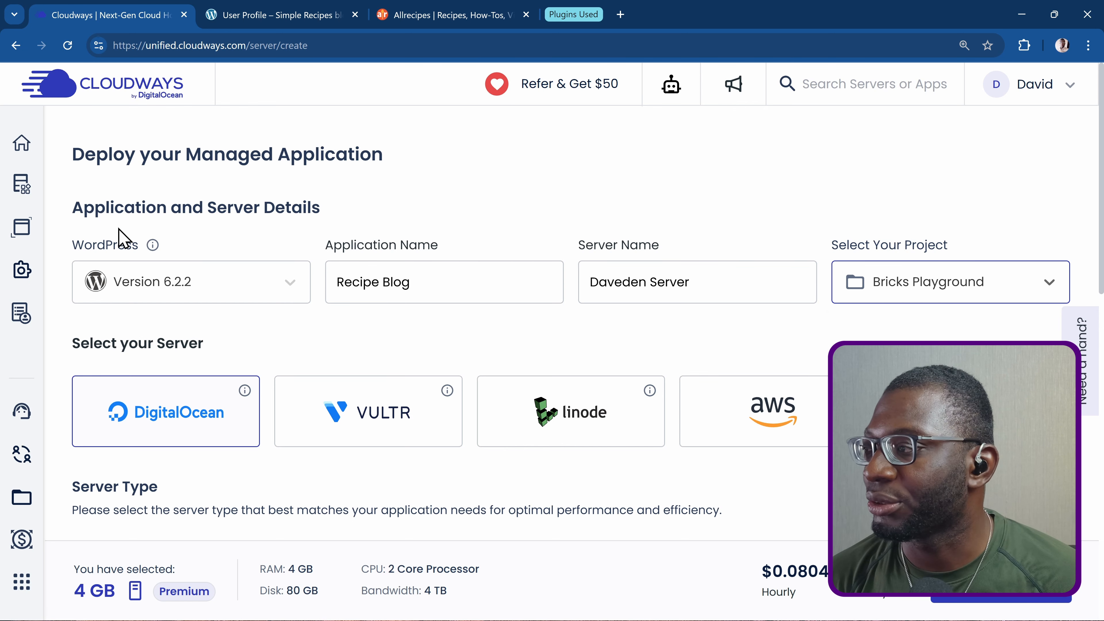
Set the Basic DigitalOcean server's size to 2 GB.
mouse_move(17, 195)
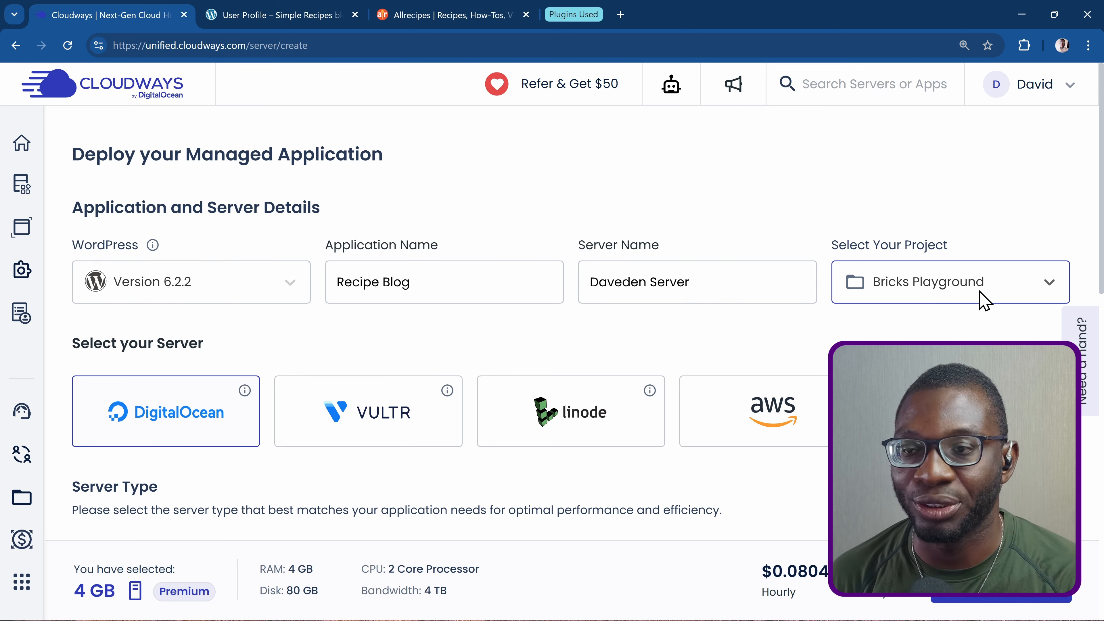
scroll(629, 315, "down", 3)
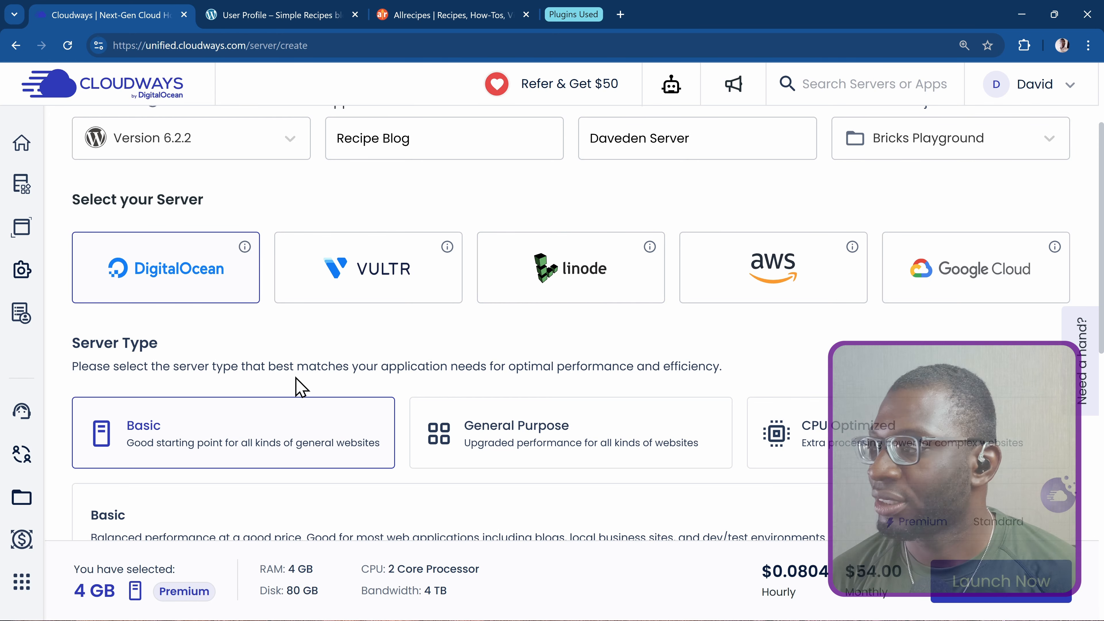
scroll(281, 393, "down", 1)
scroll(281, 393, "down", 3)
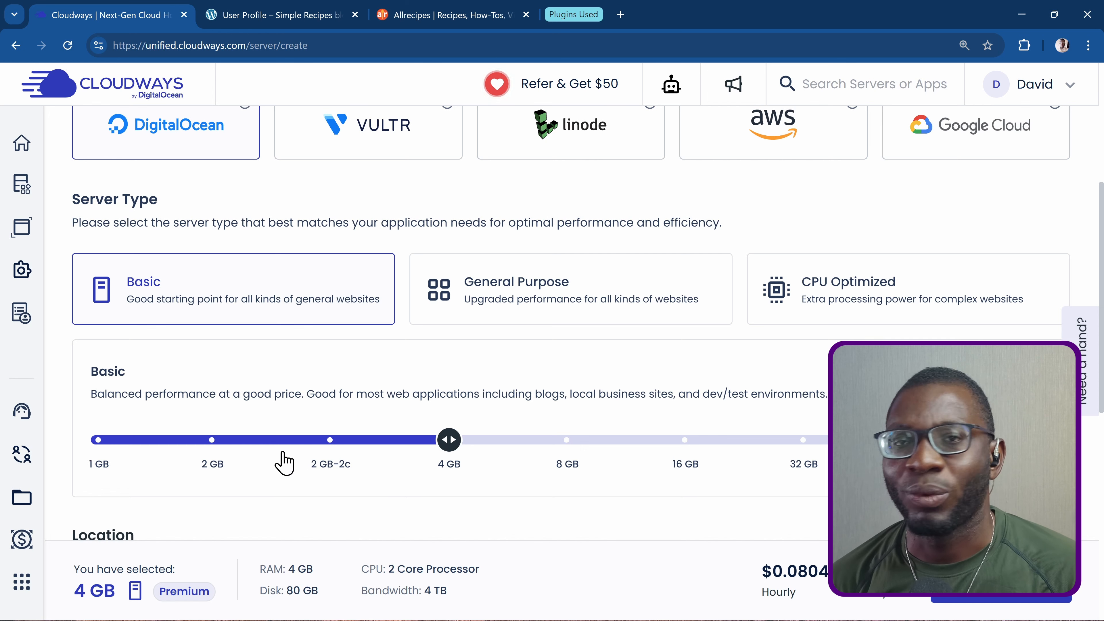
left_click(208, 439)
scroll(548, 494, "down", 2)
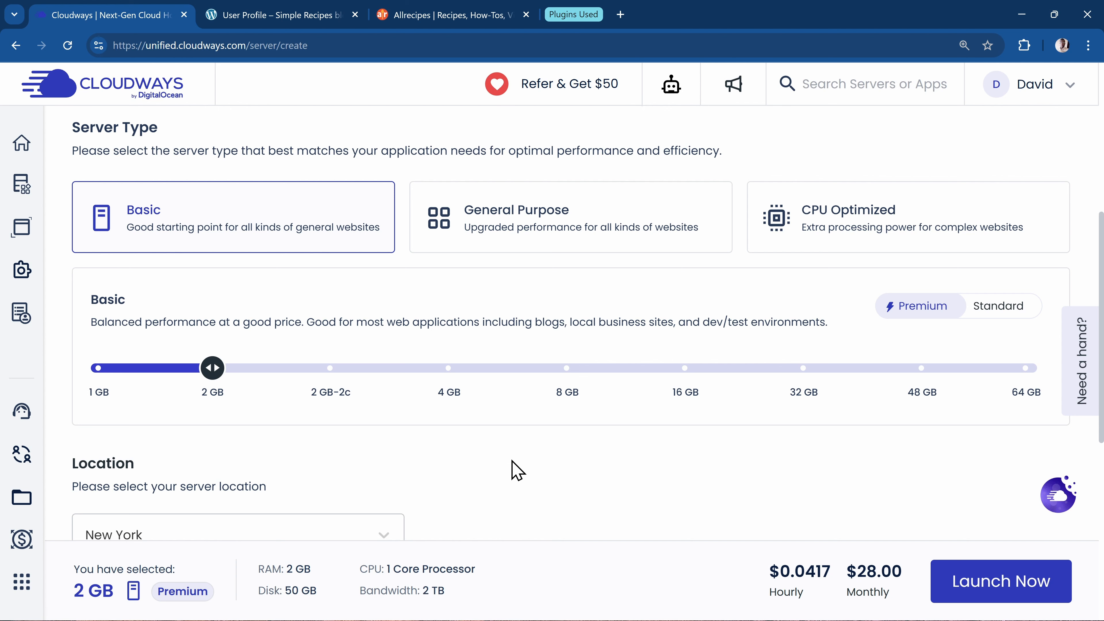
Set the server location to London and launch the server.
scroll(512, 471, "down", 4)
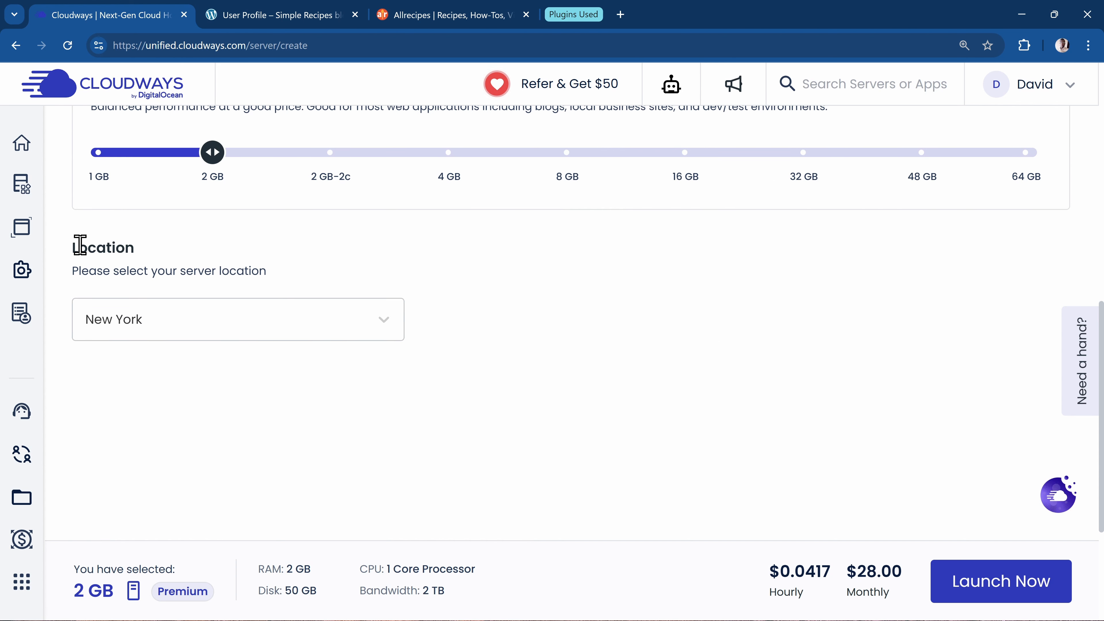
left_click(131, 321)
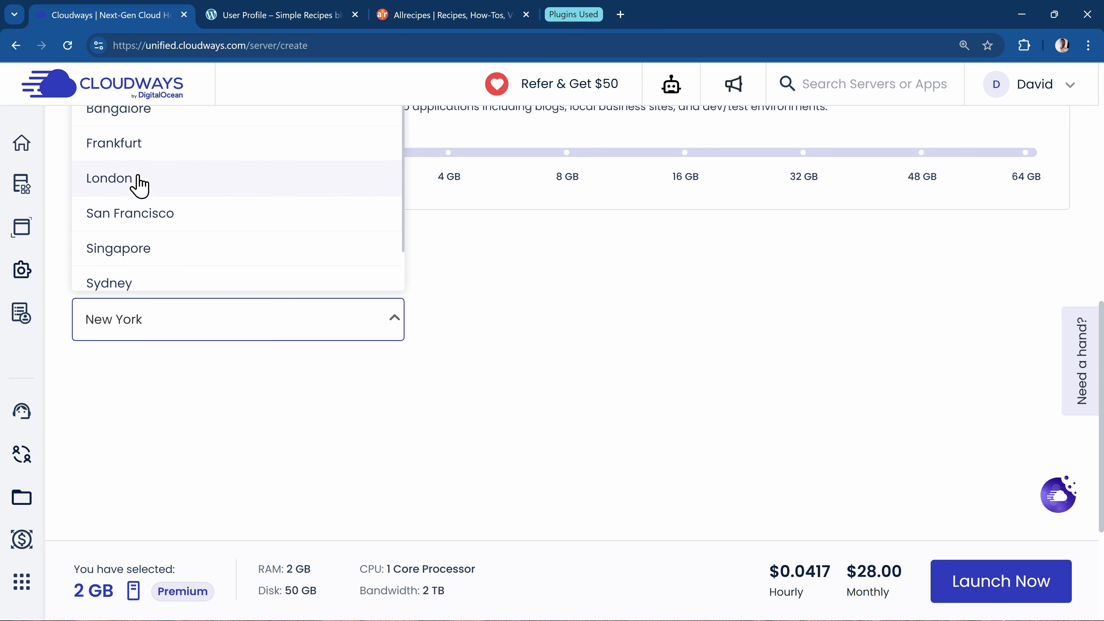
left_click(139, 186)
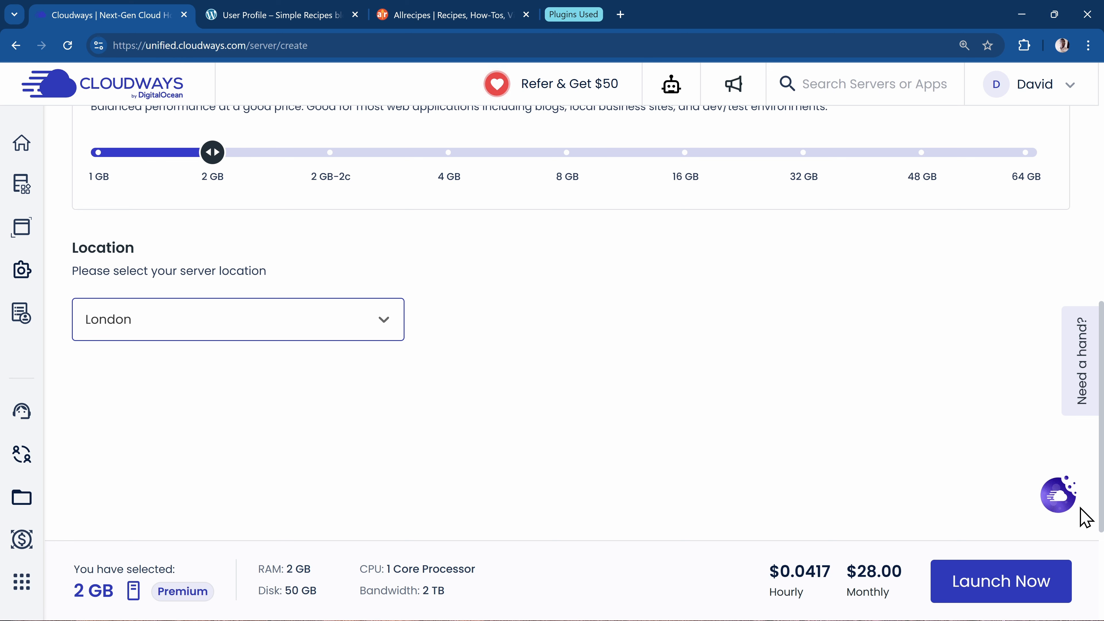
left_click(975, 584)
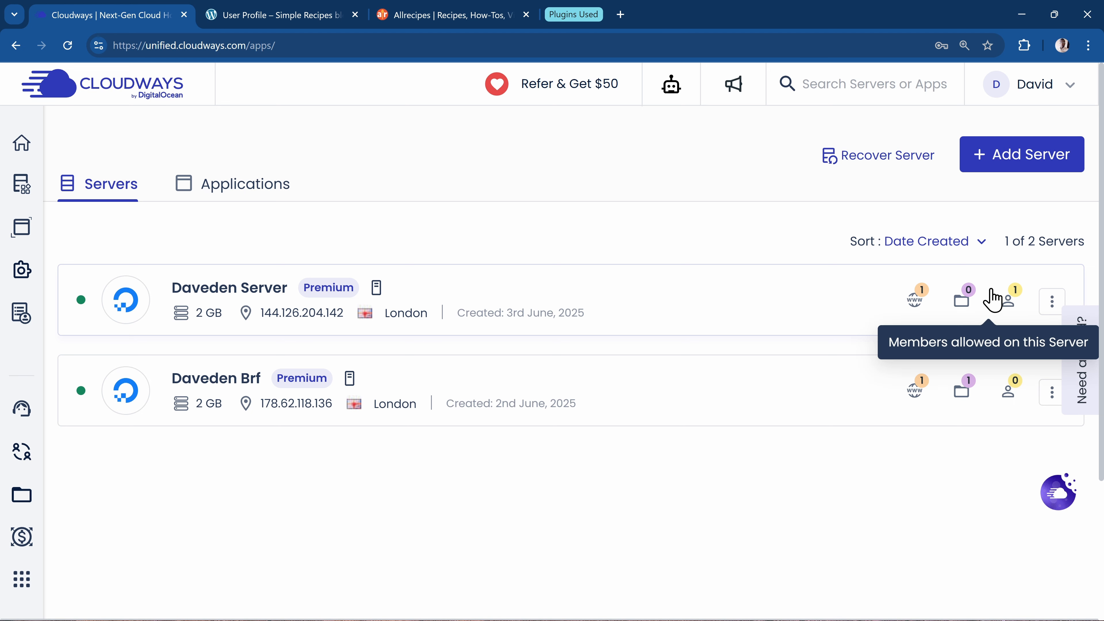
Open the Recipe Blog application on Daveden Server and go to its WordPress admin panel login from the access details.
left_click(916, 300)
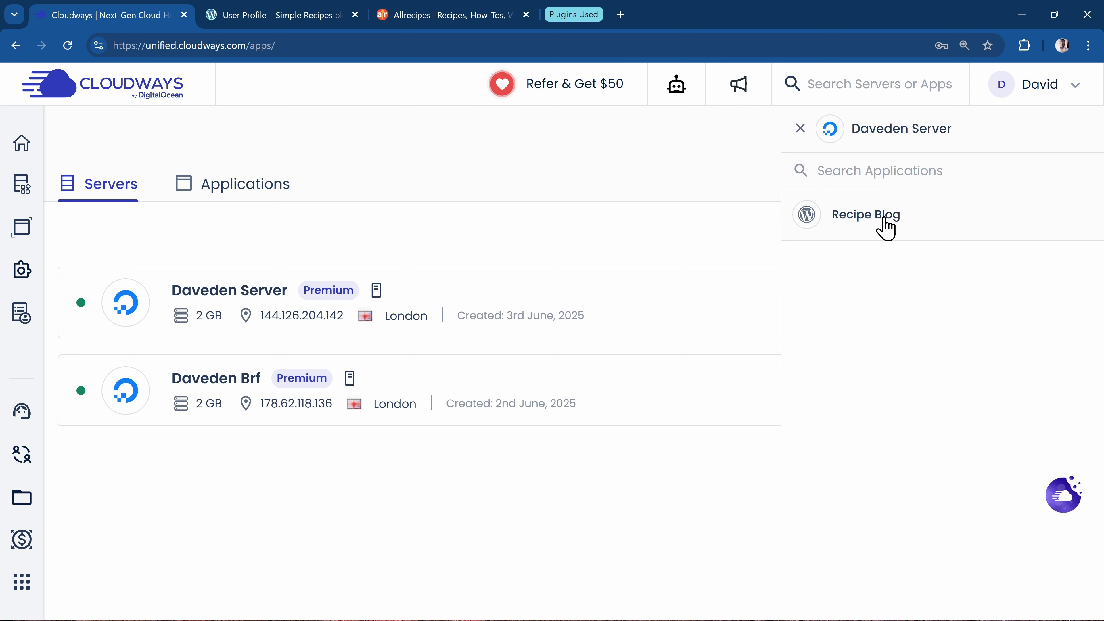
left_click(884, 227)
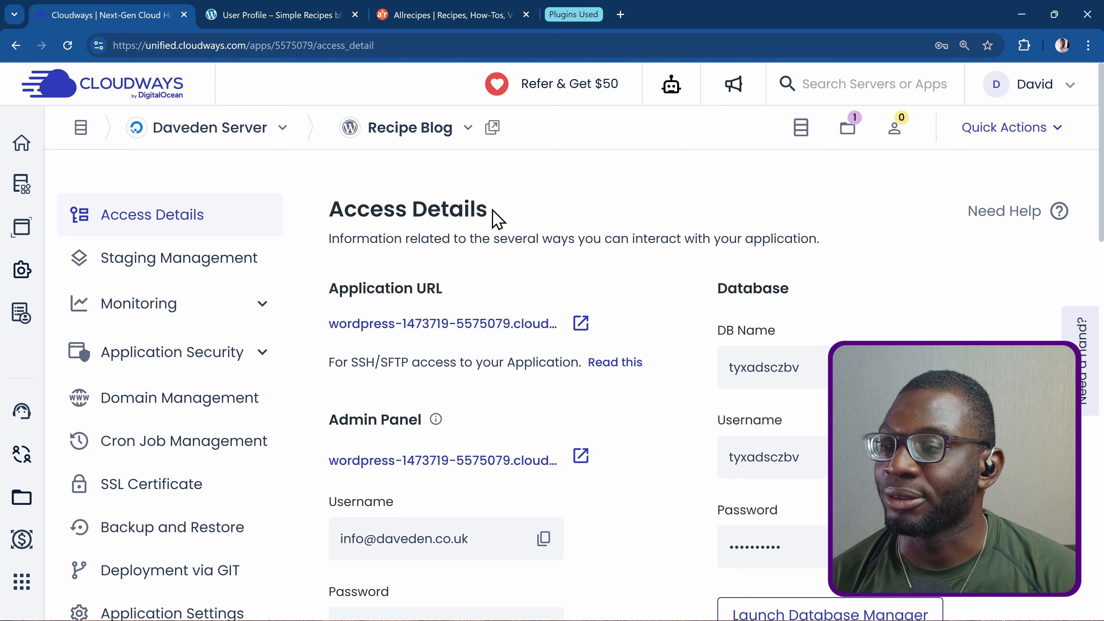
scroll(517, 224, "down", 5)
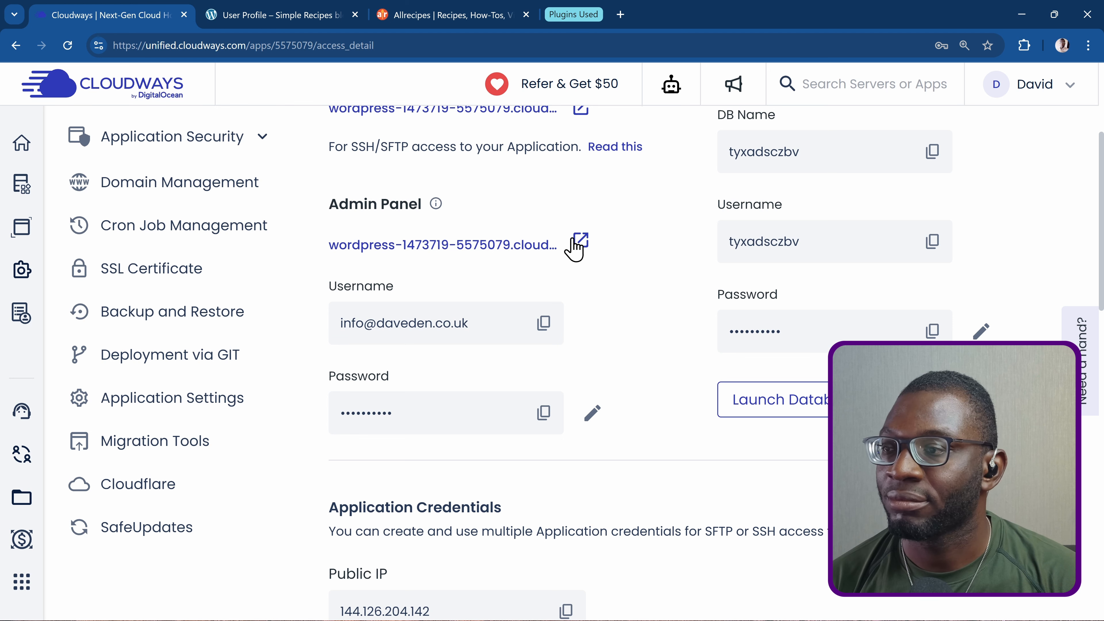
left_click(581, 240)
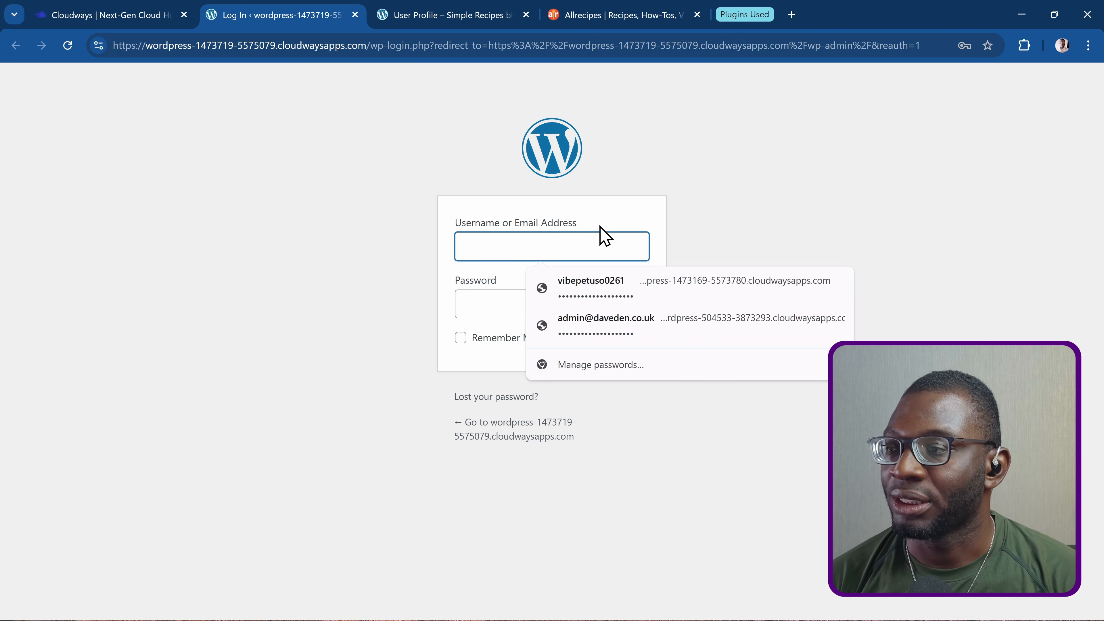
Copy the admin panel username from the Cloudways access details into the WordPress login form.
left_click(430, 237)
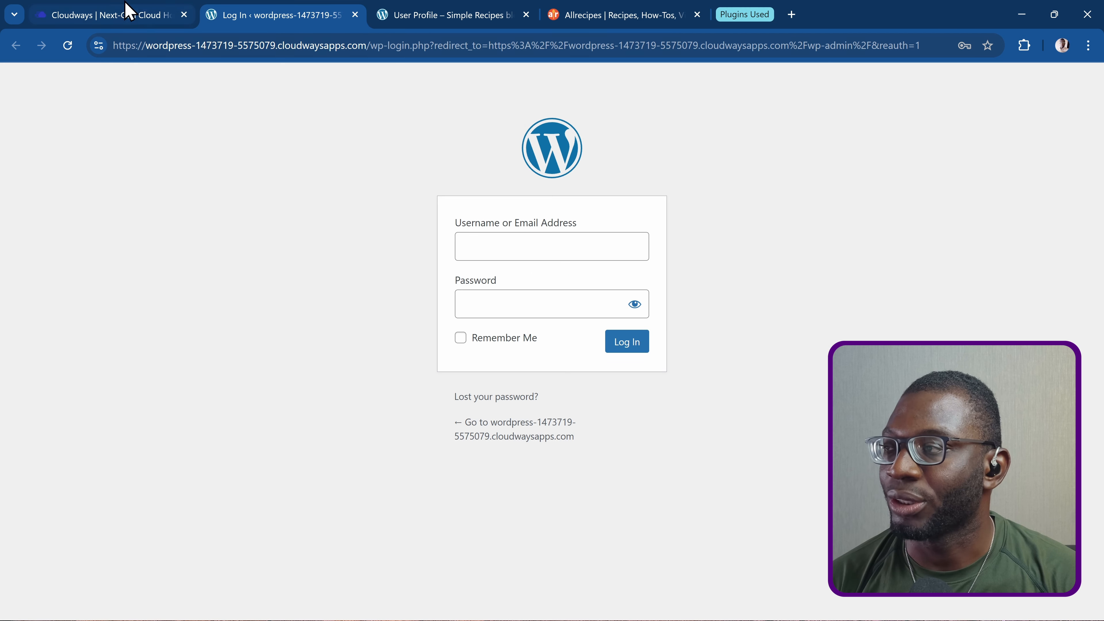
left_click(119, 8)
left_click(543, 323)
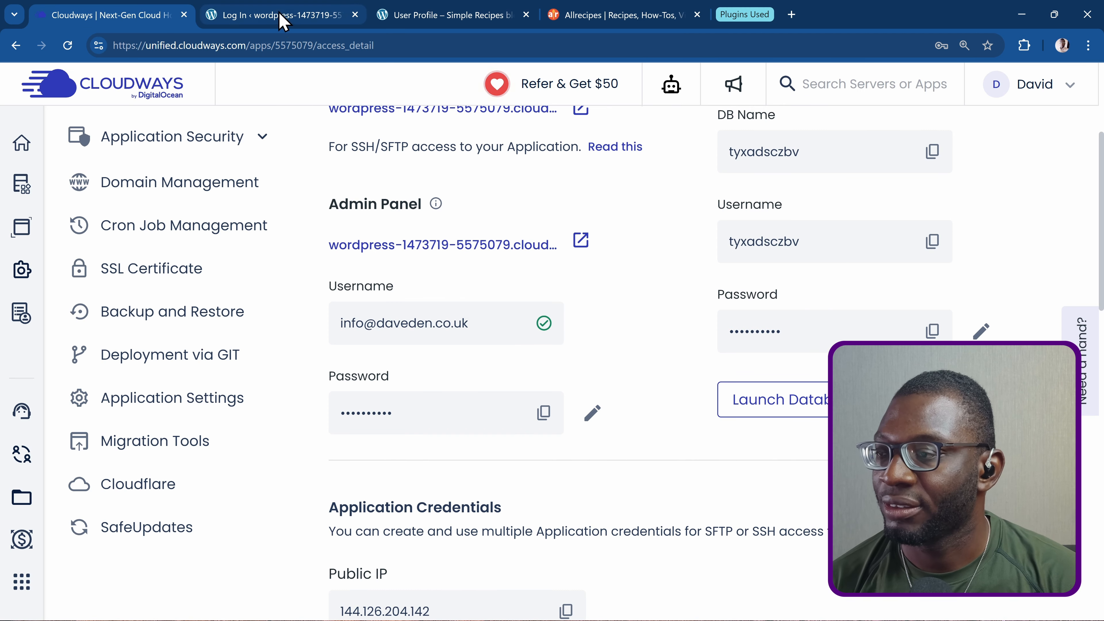
left_click(265, 15)
left_click(526, 254)
key("ctrl+v")
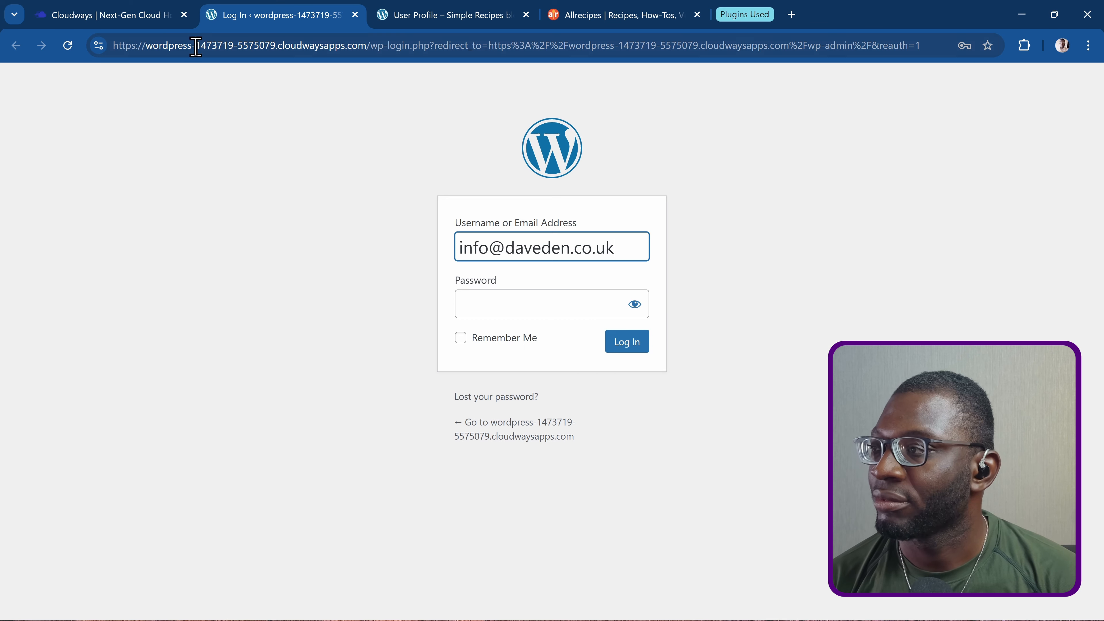
Copy the admin panel password from Cloudways into the WordPress login form, log in and save the credentials in the browser.
left_click(124, 17)
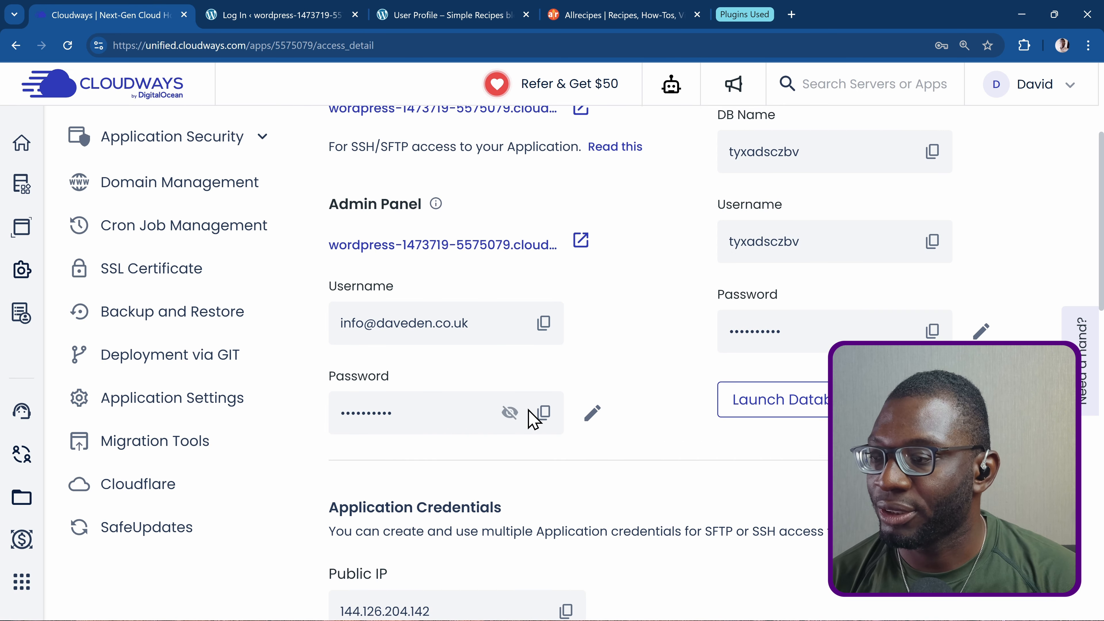
left_click(543, 413)
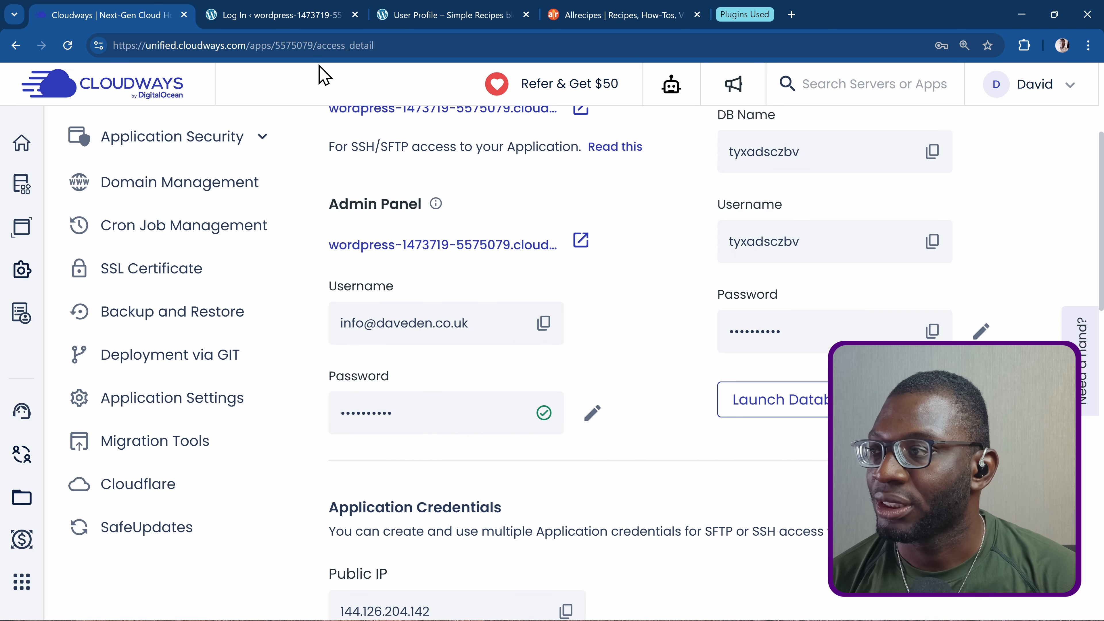
left_click(291, 14)
left_click(530, 306)
key("ctrl+v")
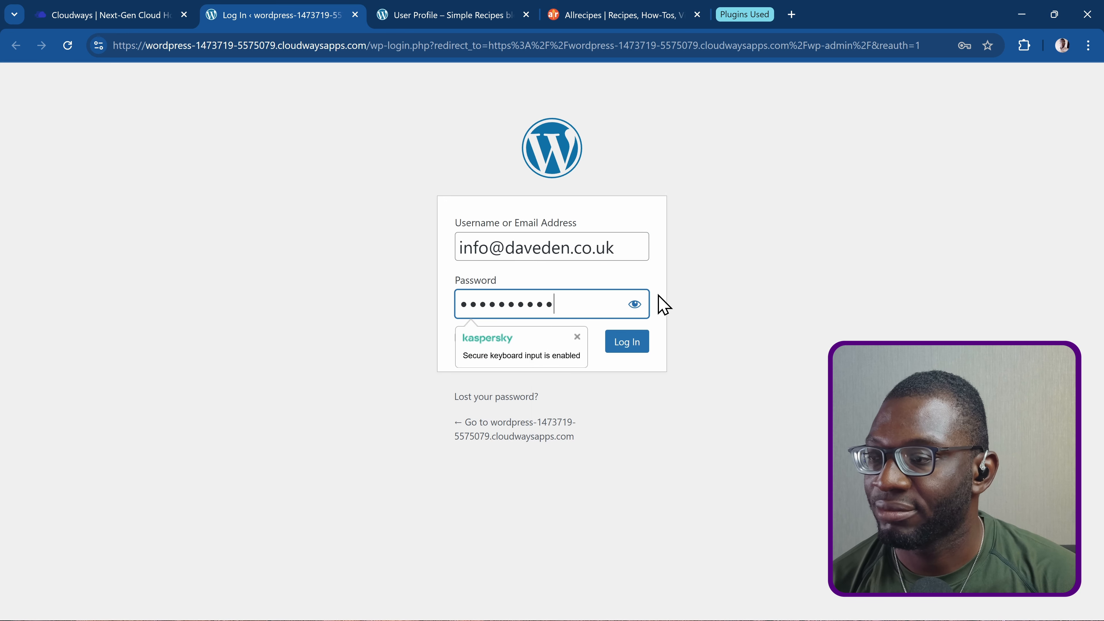
left_click(627, 341)
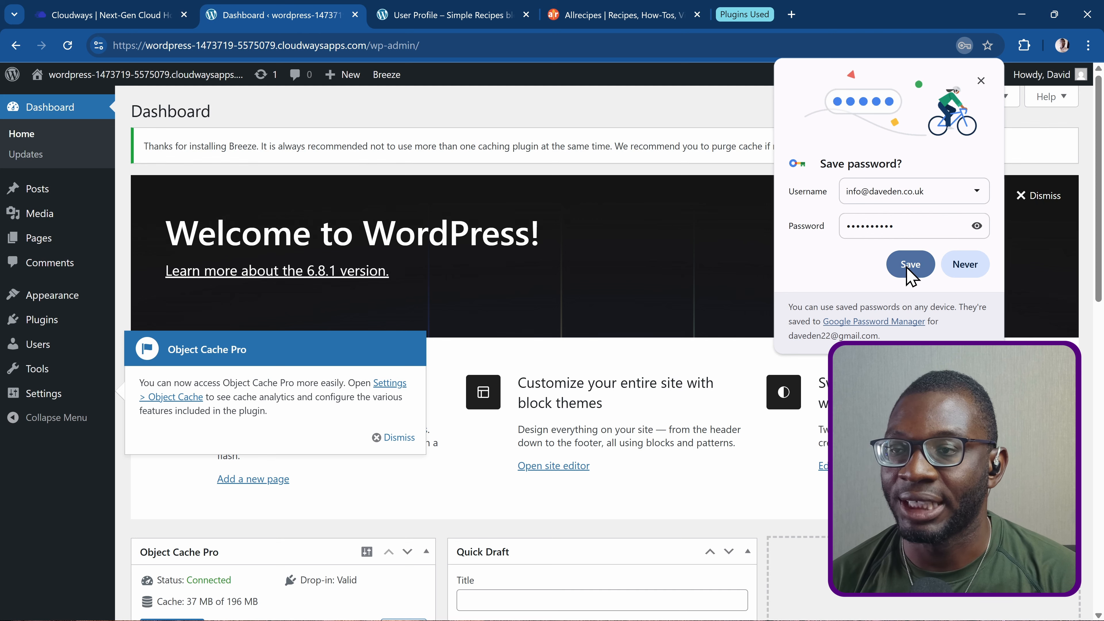
left_click(911, 272)
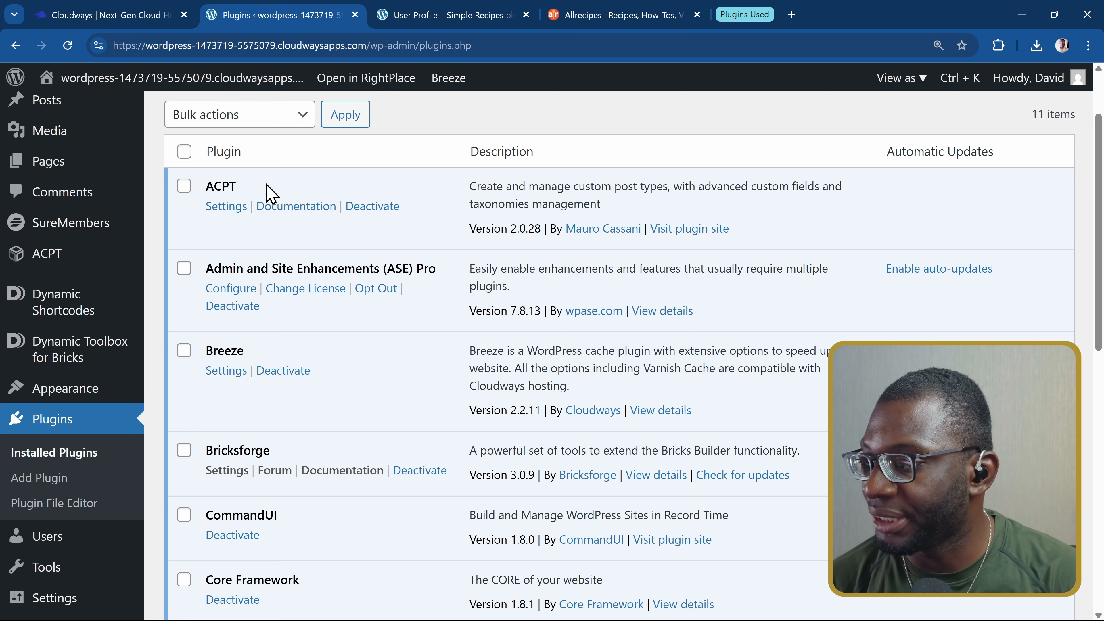
Look through the whole list of installed plugins on the new WordPress site, from ACPT to SureMembers.
scroll(320, 340, "down", 5)
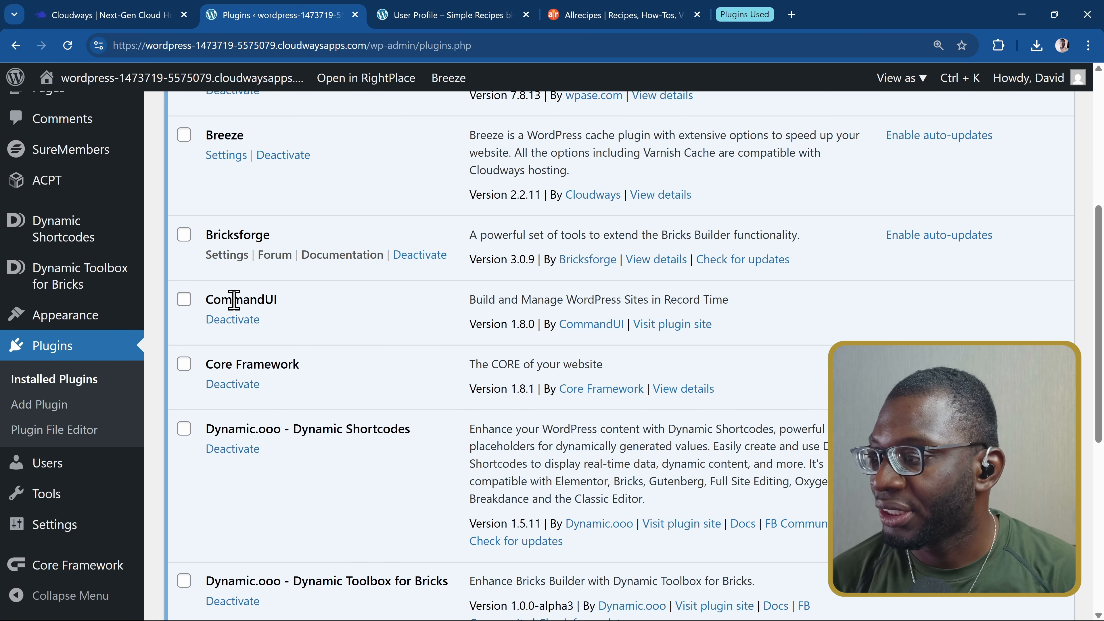
scroll(324, 304, "down", 3)
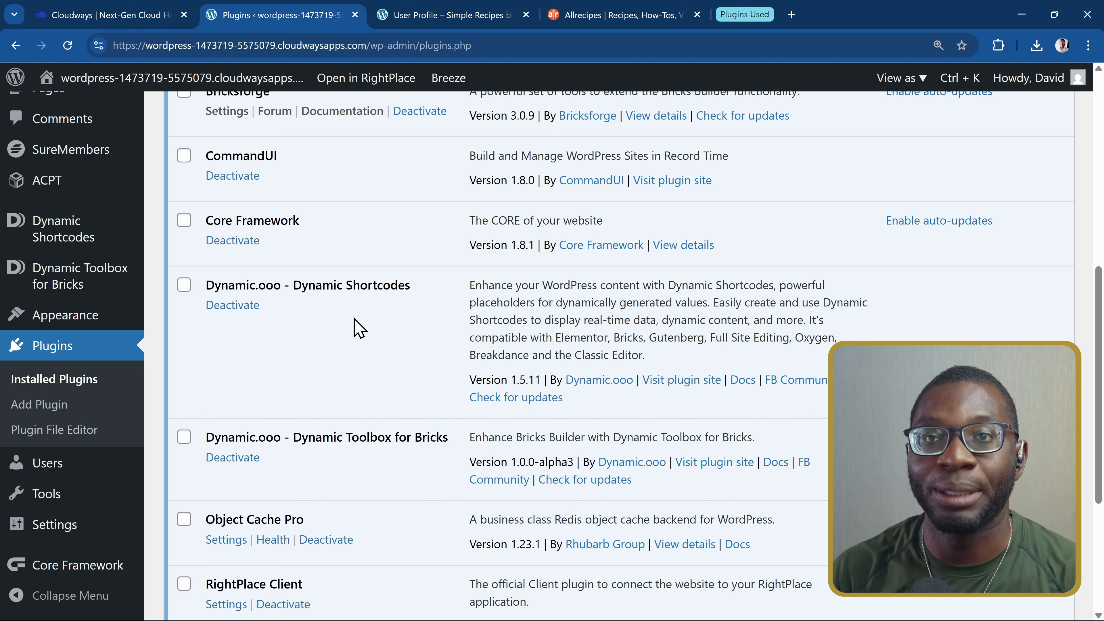
scroll(369, 336, "down", 4)
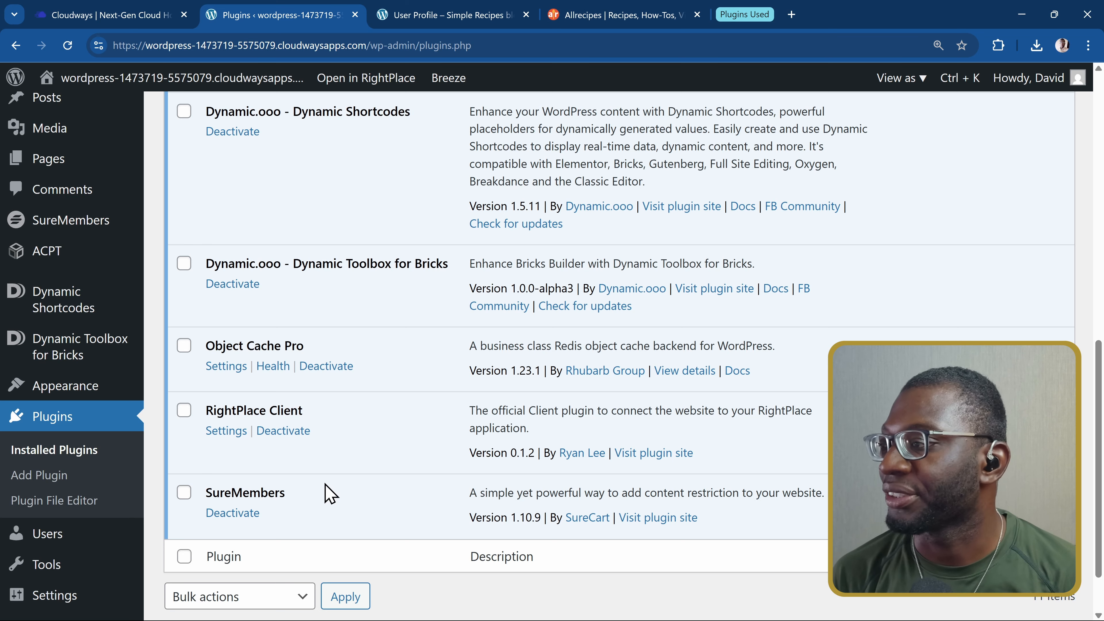
scroll(324, 492, "up", 15)
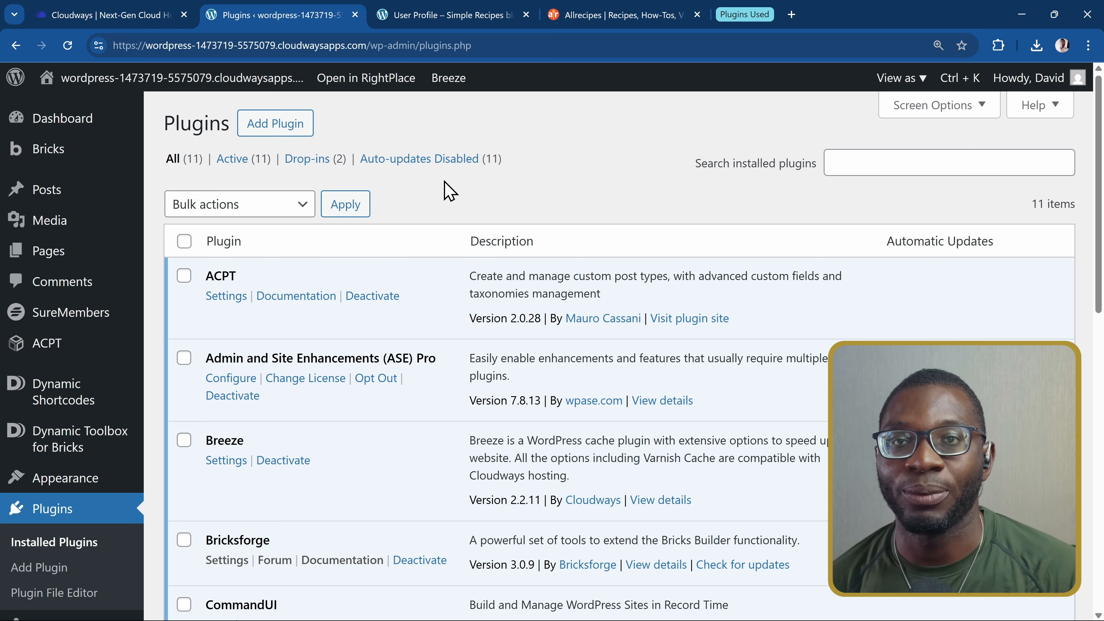
Open the Classic Waffles recipe from the Recipes page of the finished Simple Recipes blog.
left_click(454, 22)
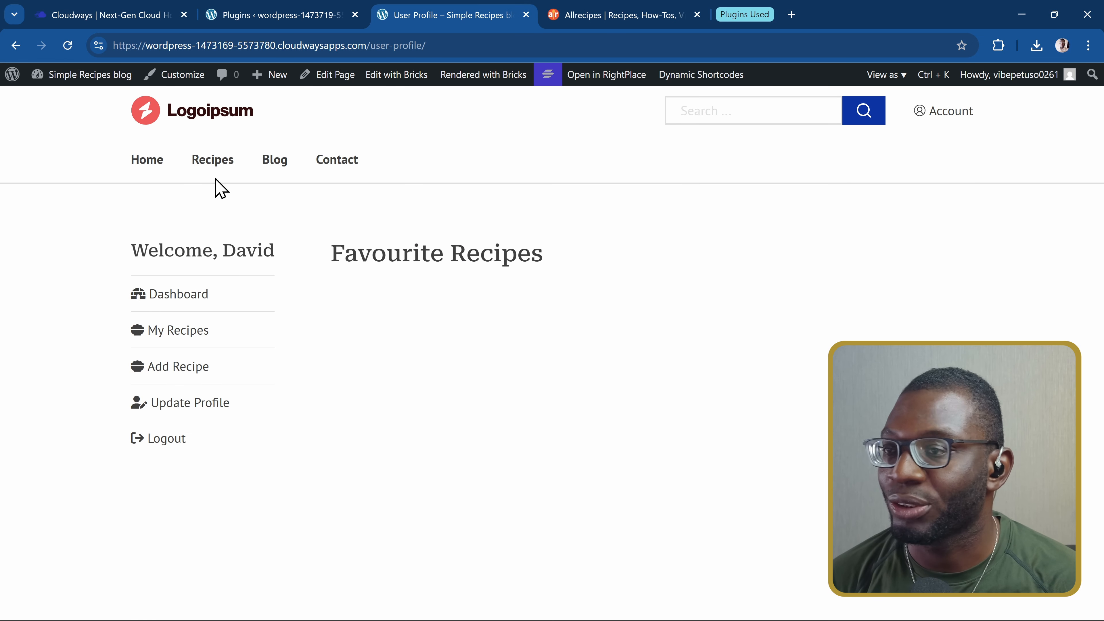
left_click(205, 160)
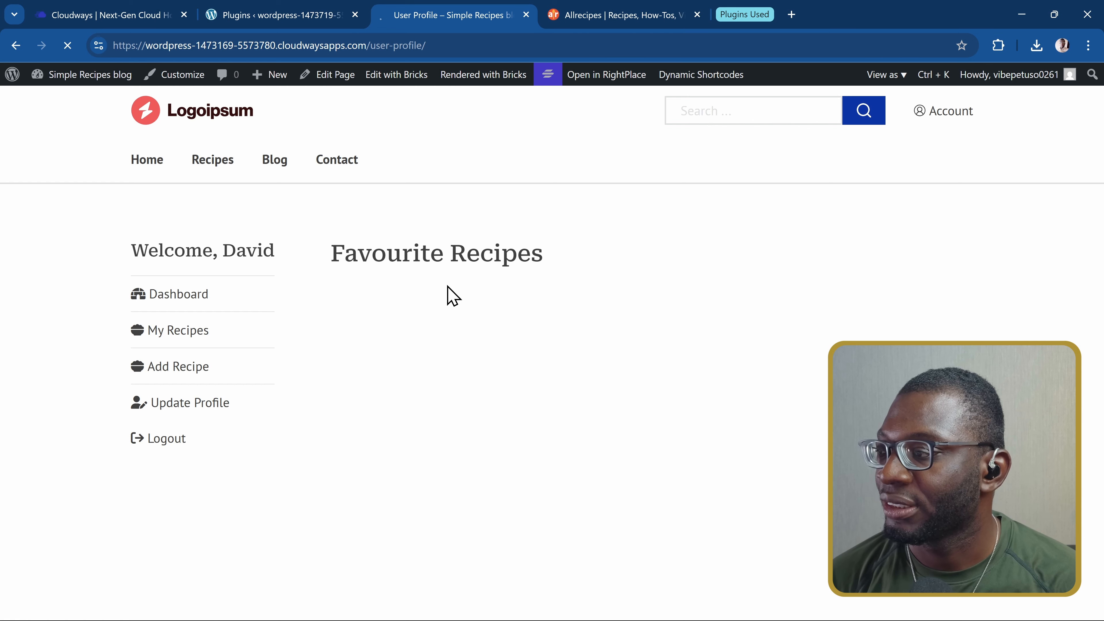
scroll(446, 296, "down", 6)
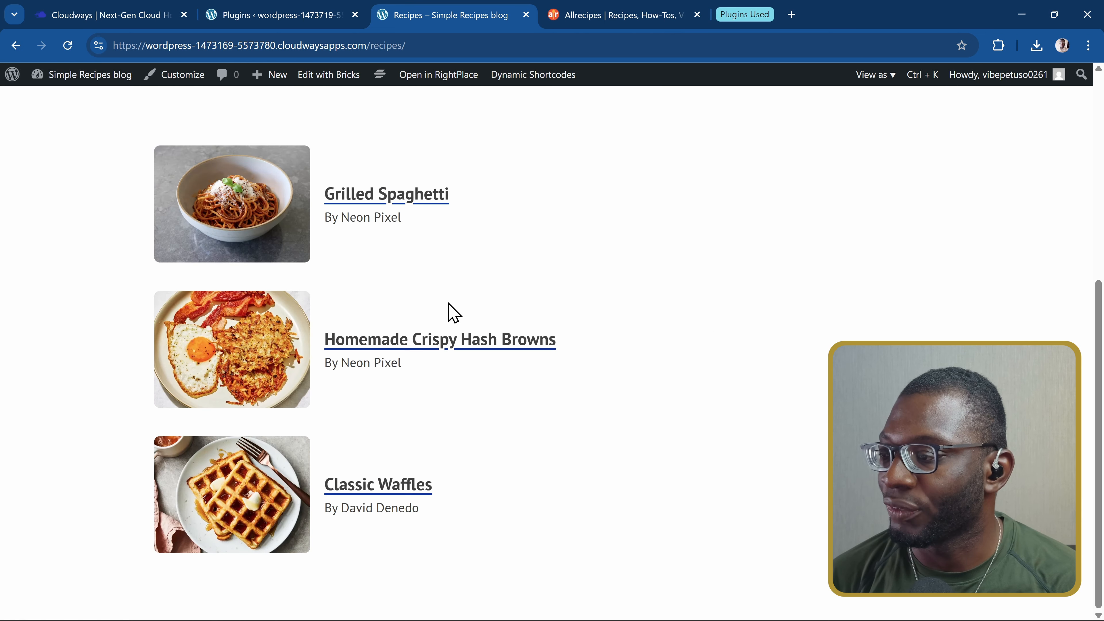
left_click(396, 479)
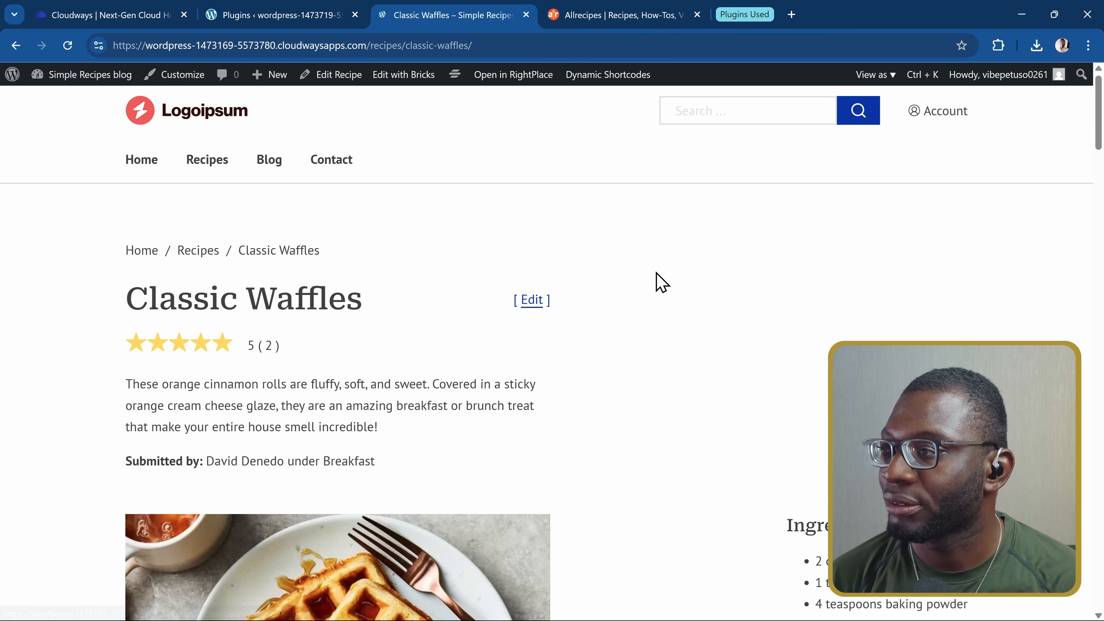
Examine the Classic Waffles page's author and category line, gallery, ingredients, nutrition facts, times, directions and review section.
scroll(554, 232, "down", 1)
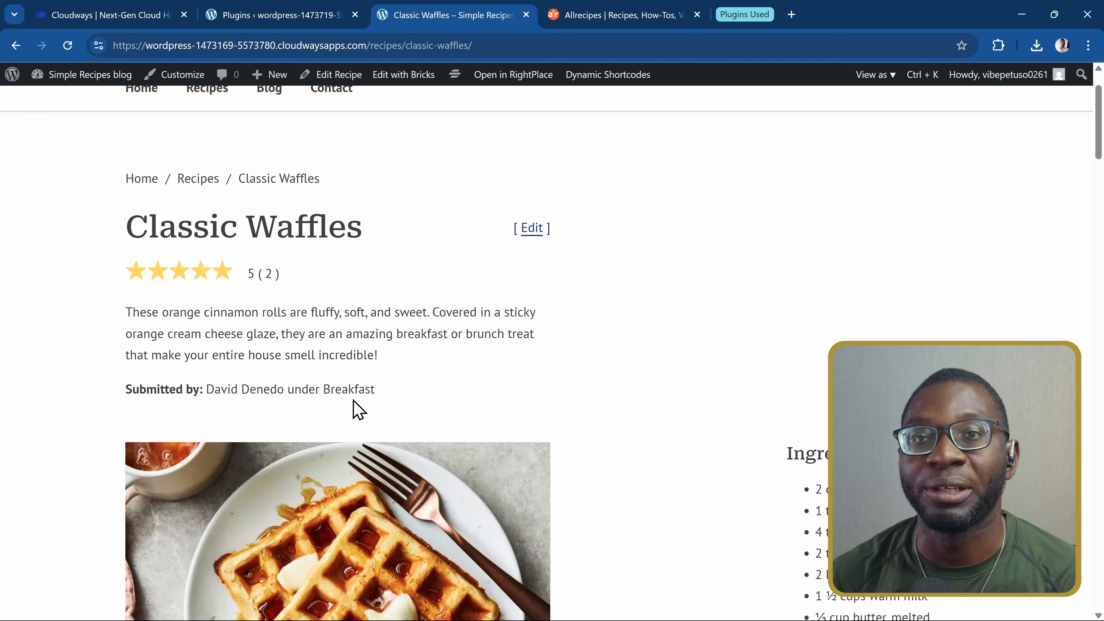
scroll(870, 289, "down", 3)
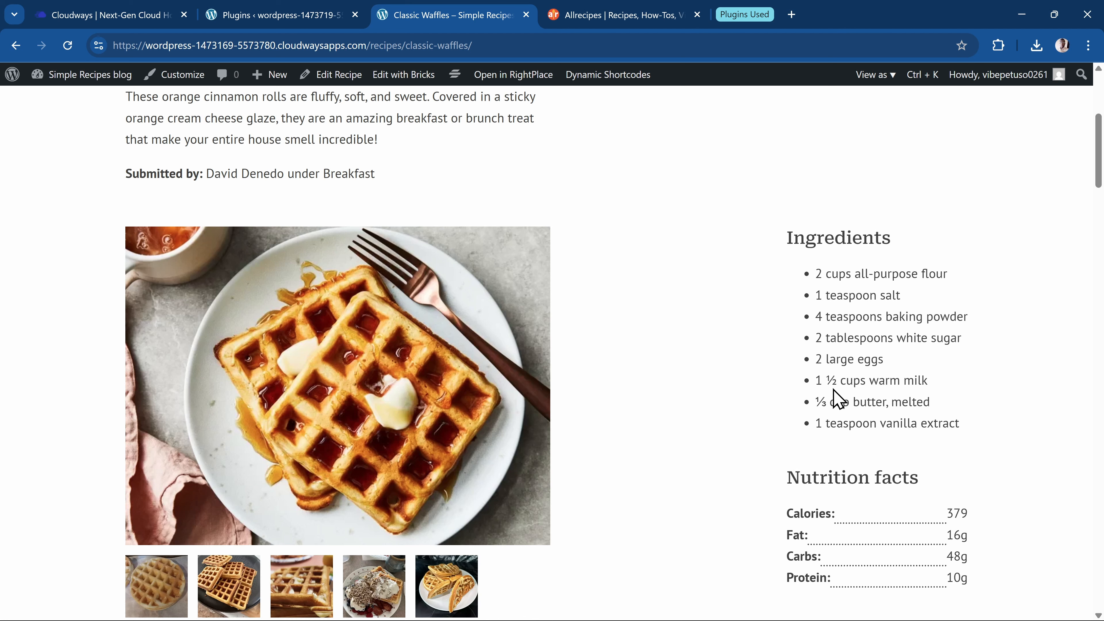
scroll(813, 484, "down", 1)
scroll(813, 484, "down", 2)
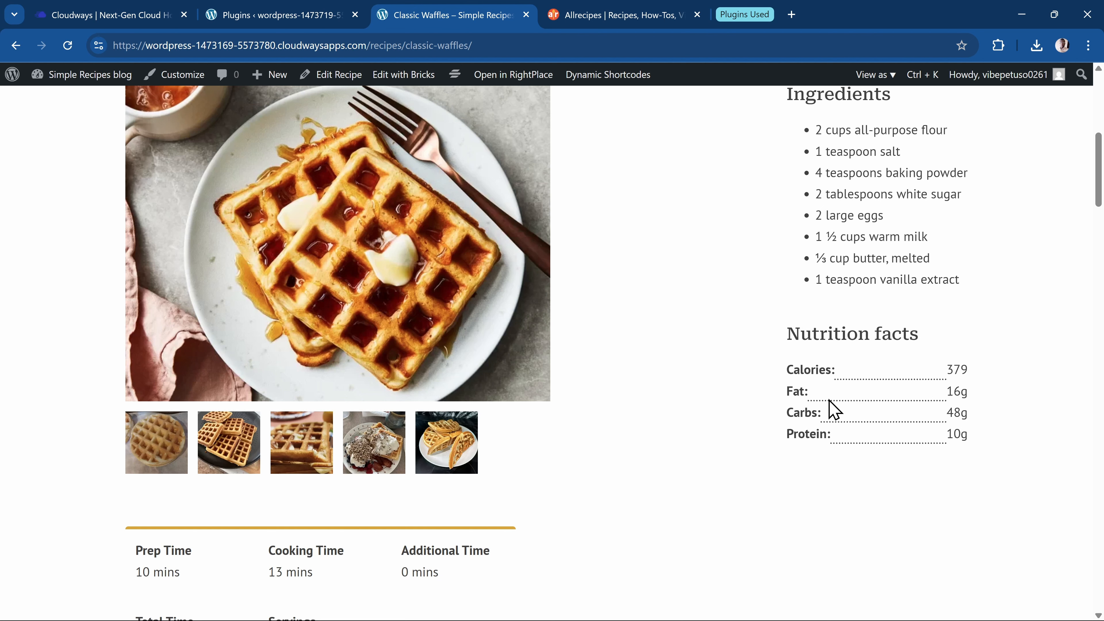
scroll(678, 410, "down", 5)
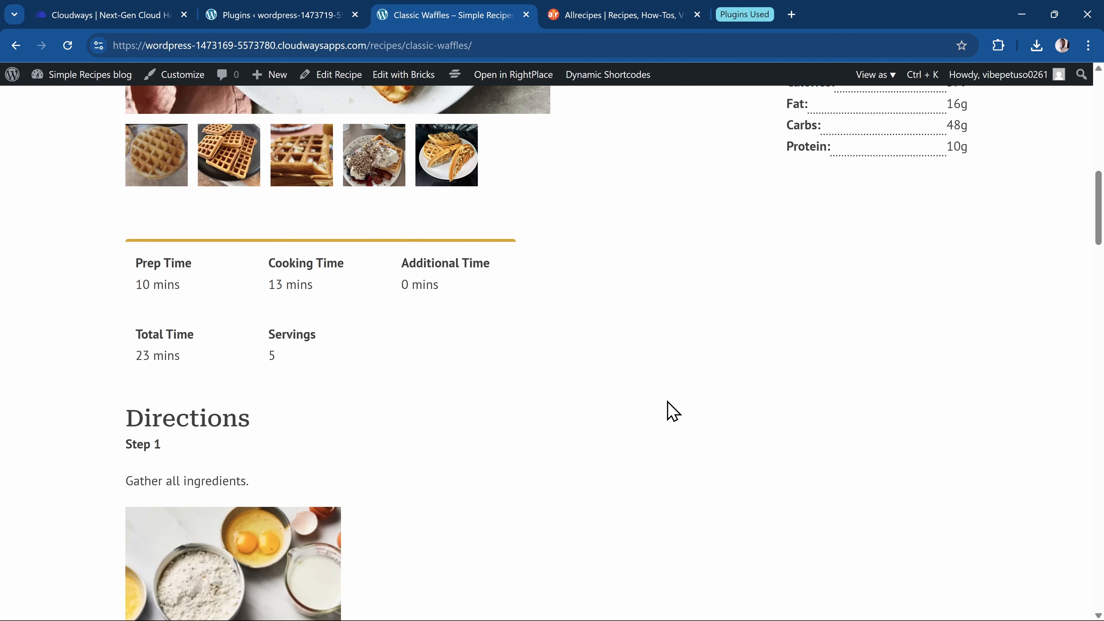
scroll(340, 325, "down", 4)
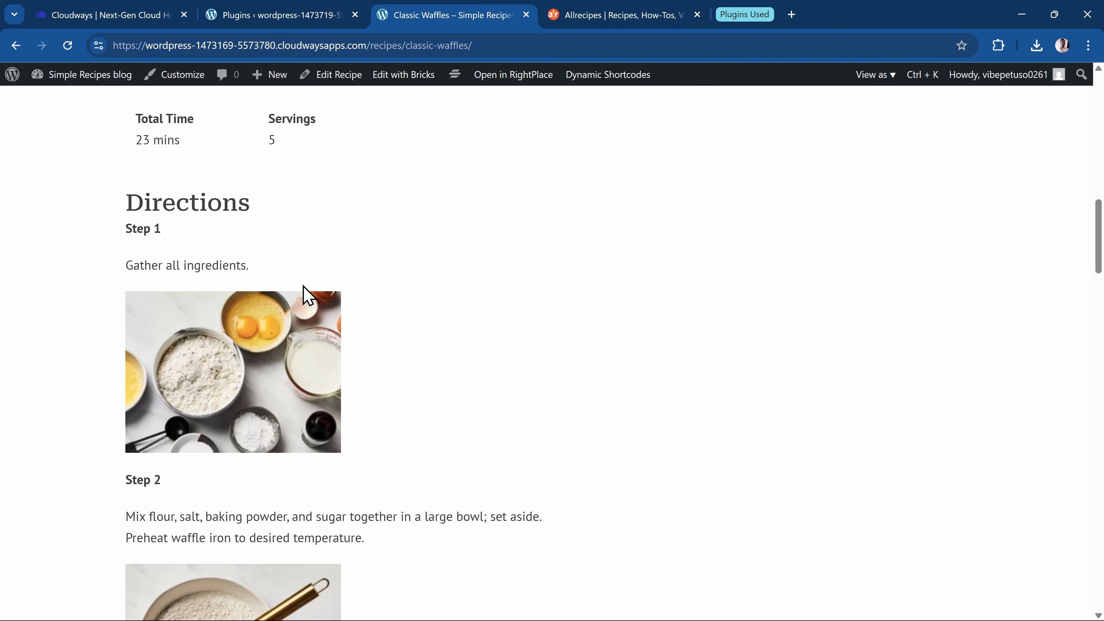
scroll(303, 287, "down", 20)
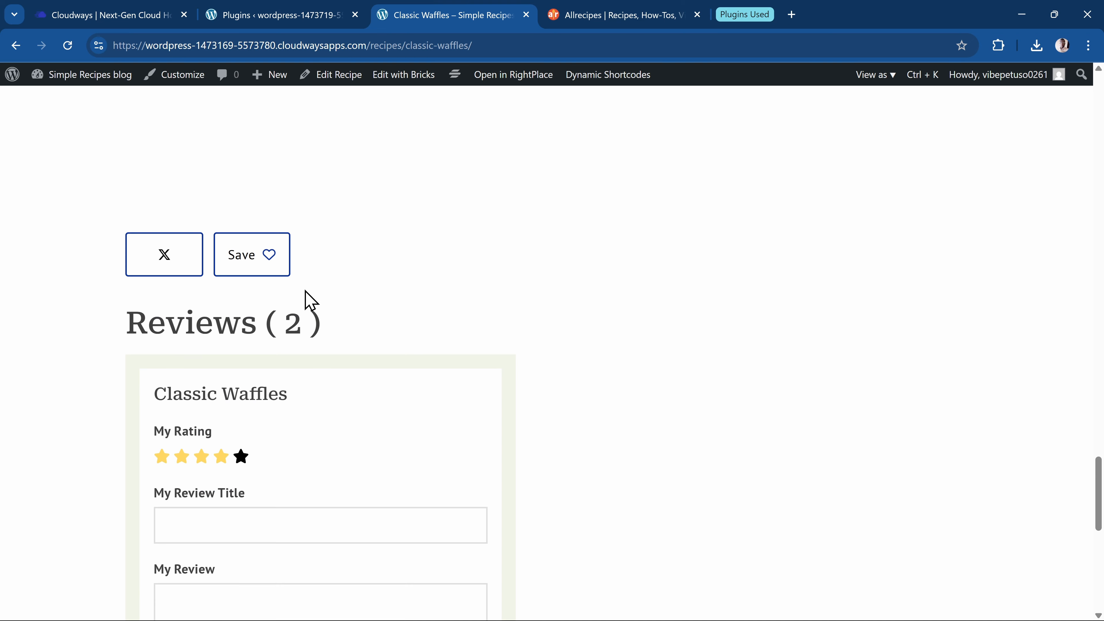
scroll(311, 300, "up", 20)
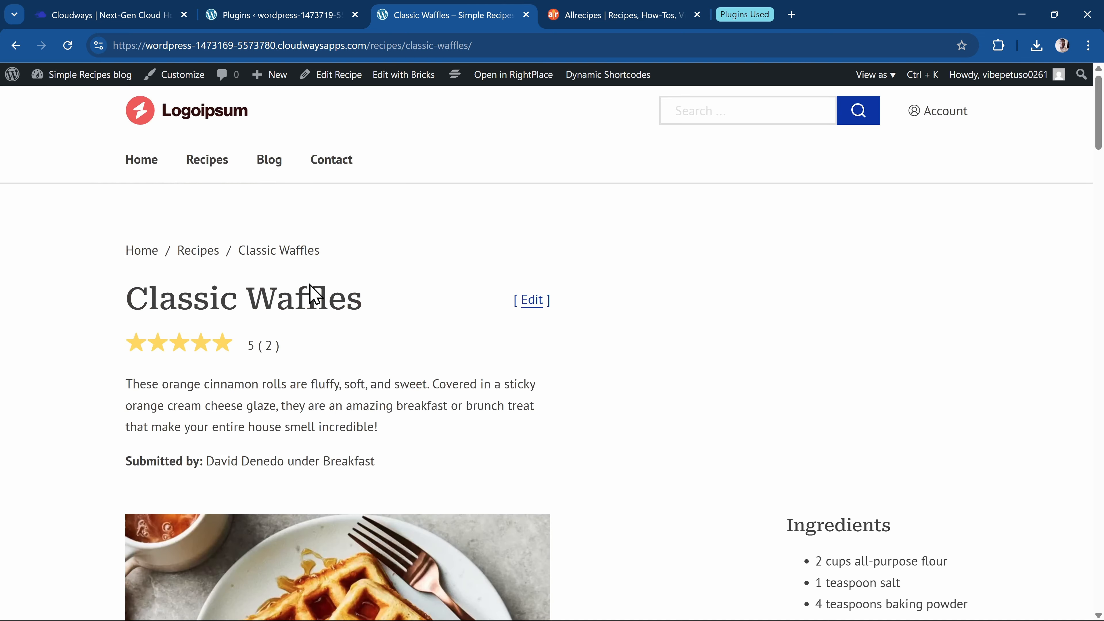
Back on the new WordPress site, start registering a custom post type in ACPT with the post name recipes.
left_click(279, 14)
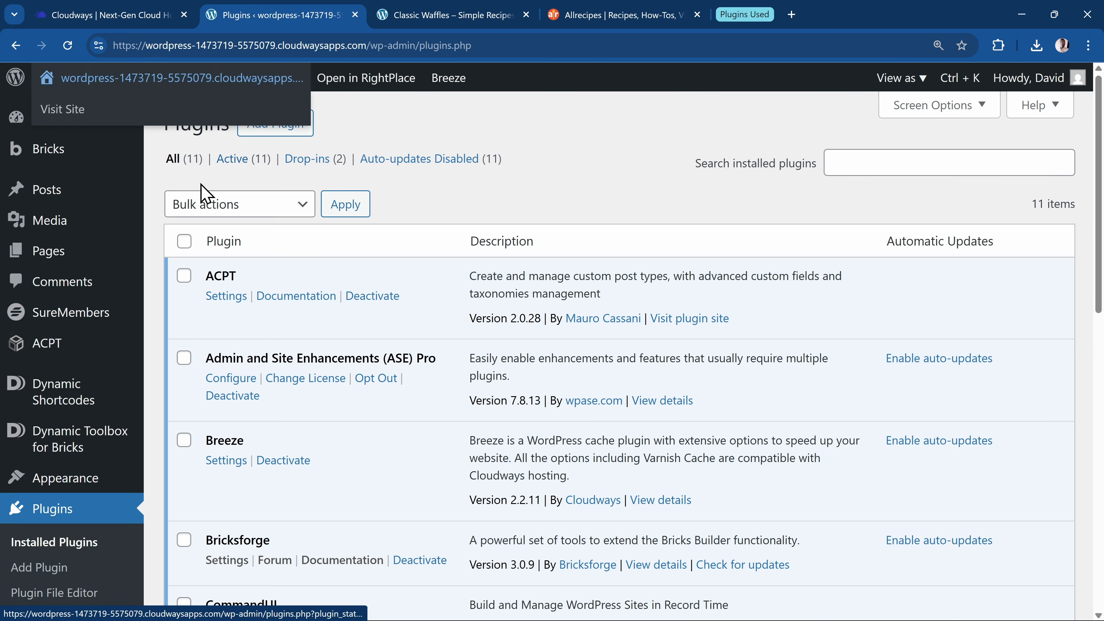
mouse_move(108, 344)
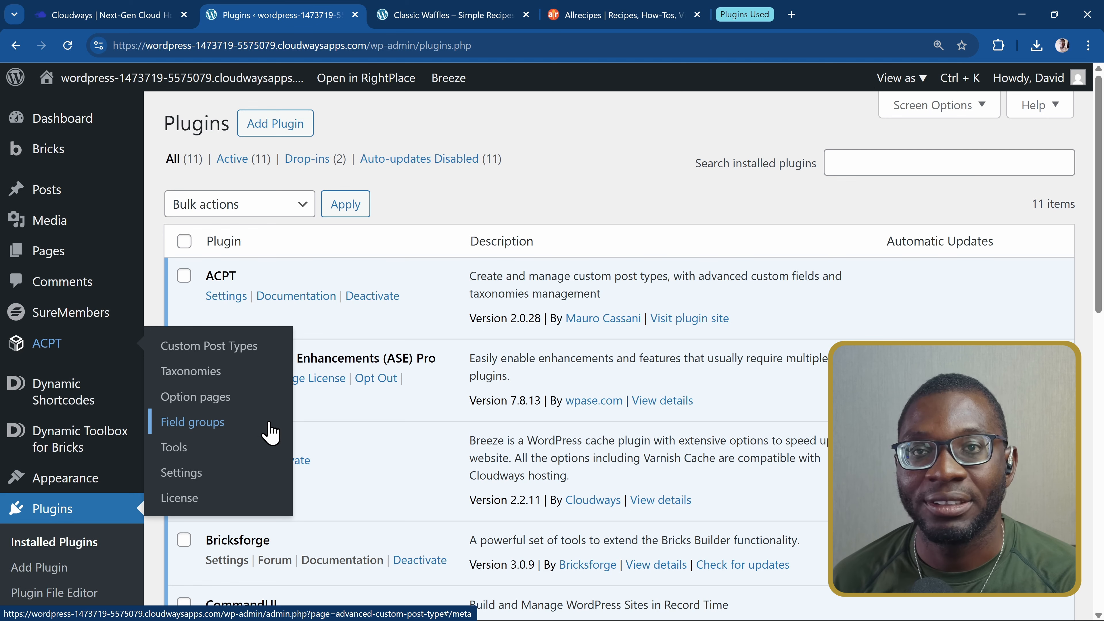
left_click(259, 349)
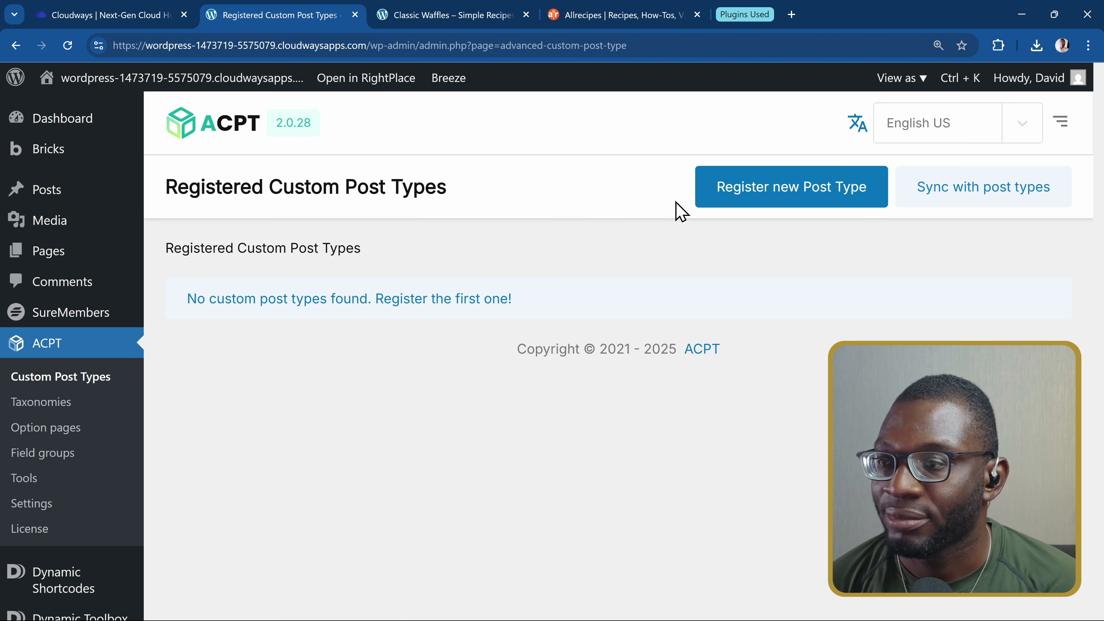
left_click(782, 200)
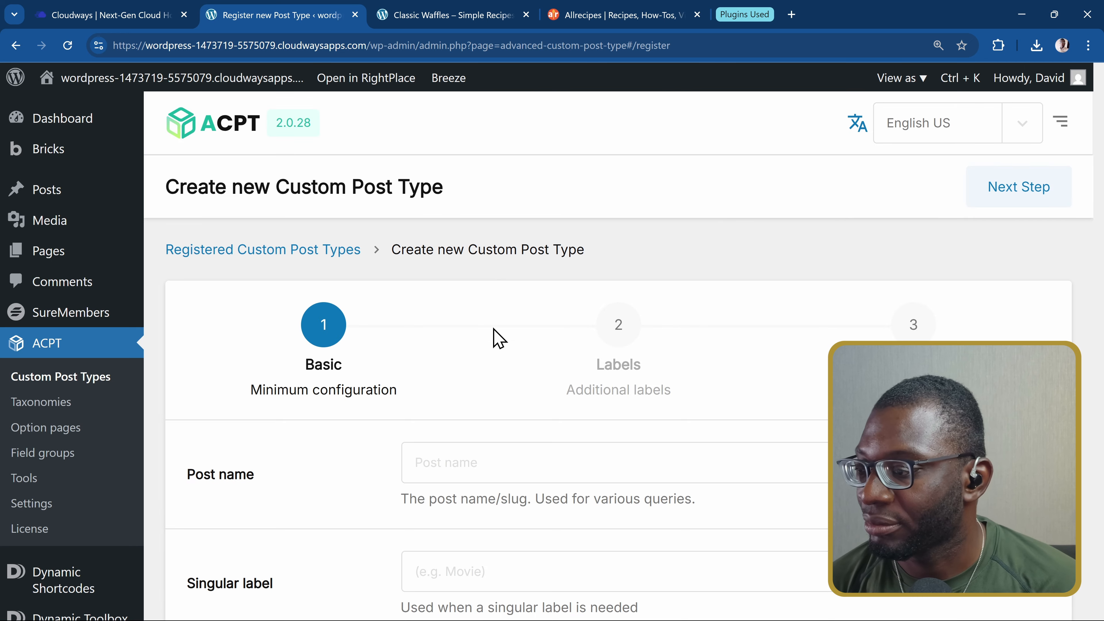
left_click(493, 459)
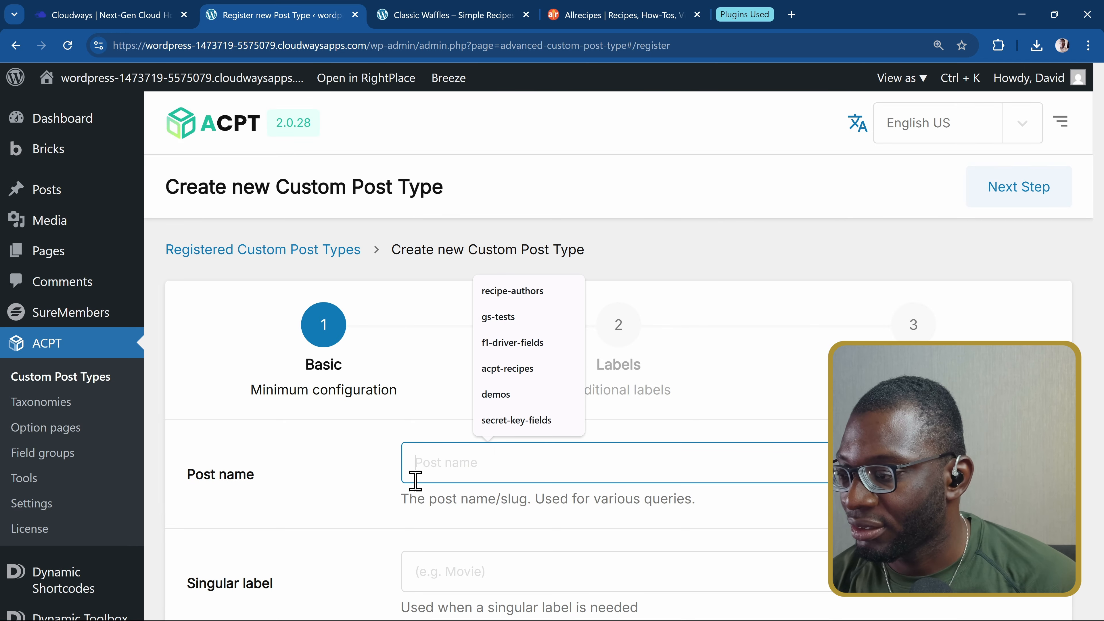
type("recipes")
Set the post type's singular label to Recipe and its plural label to Recipes.
scroll(362, 496, "down", 5)
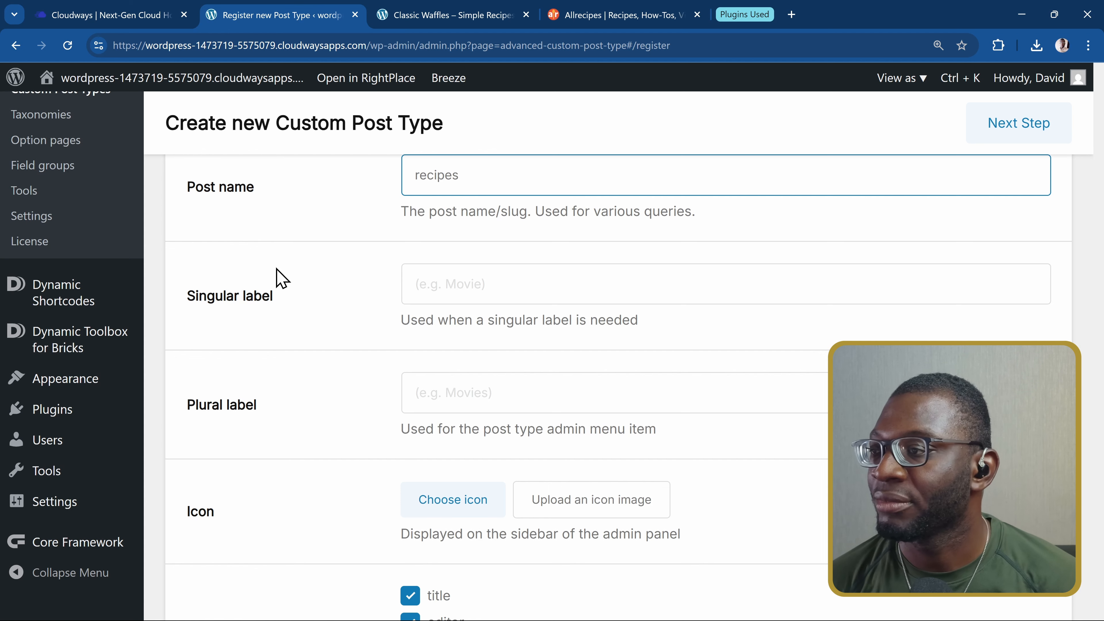
left_click(465, 283)
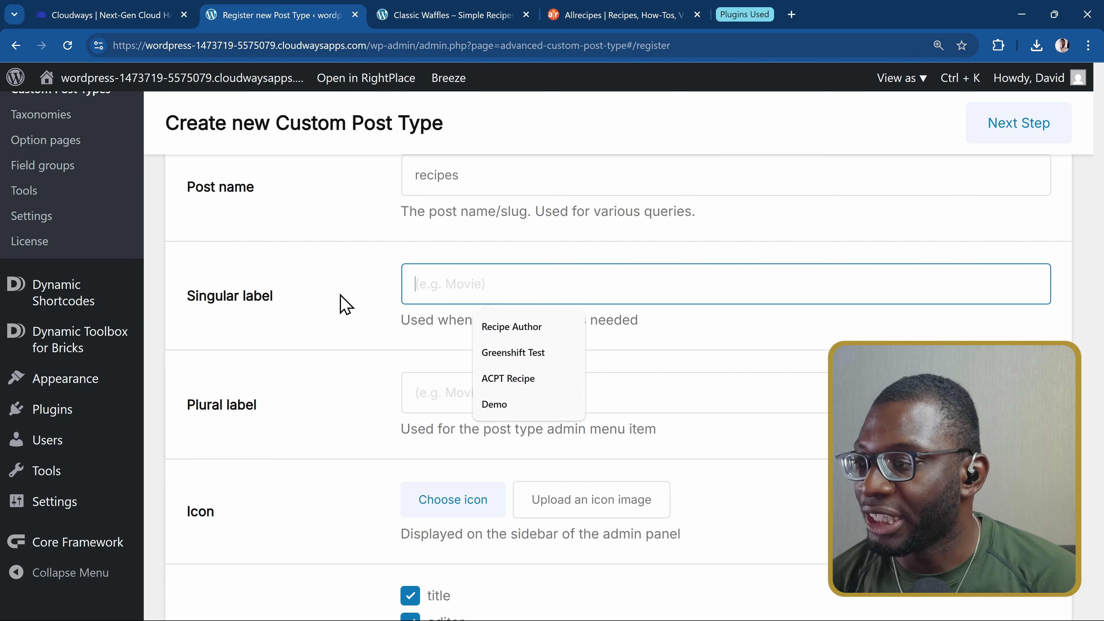
type("Re")
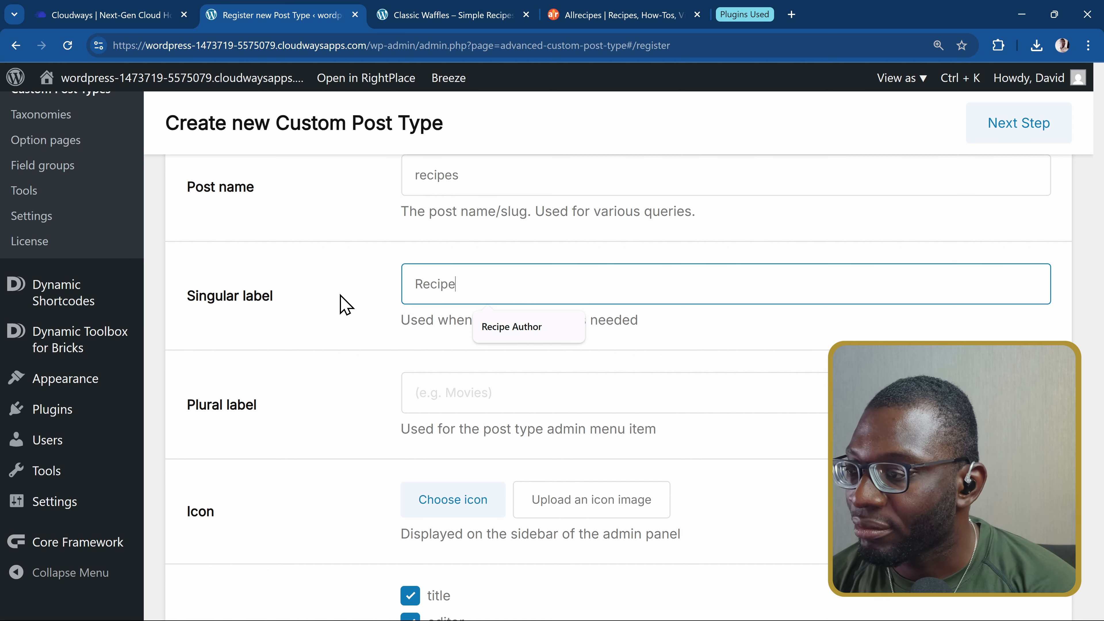
type("cipe")
left_click(466, 396)
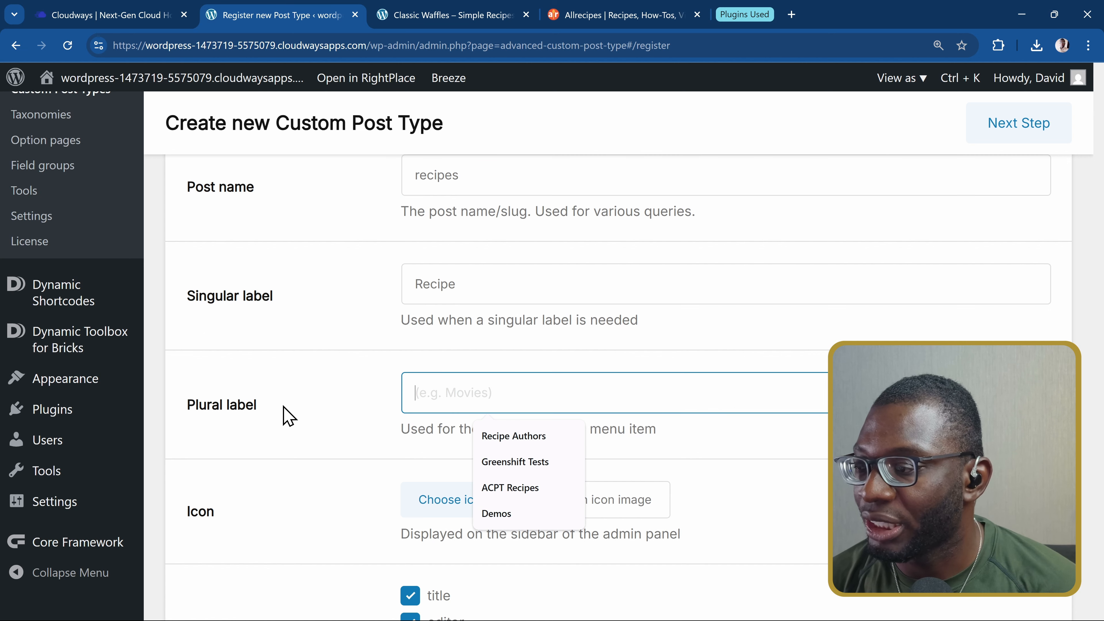
type("Recipes")
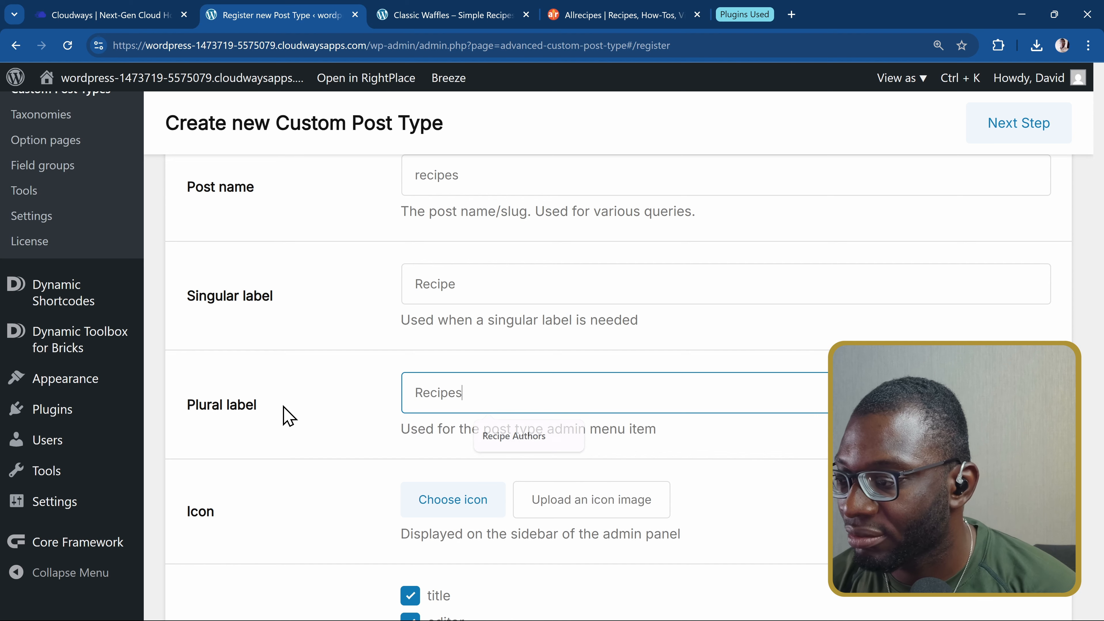
Search the Dashicons for food and choose the cutlery icon for the post type.
scroll(287, 417, "down", 3)
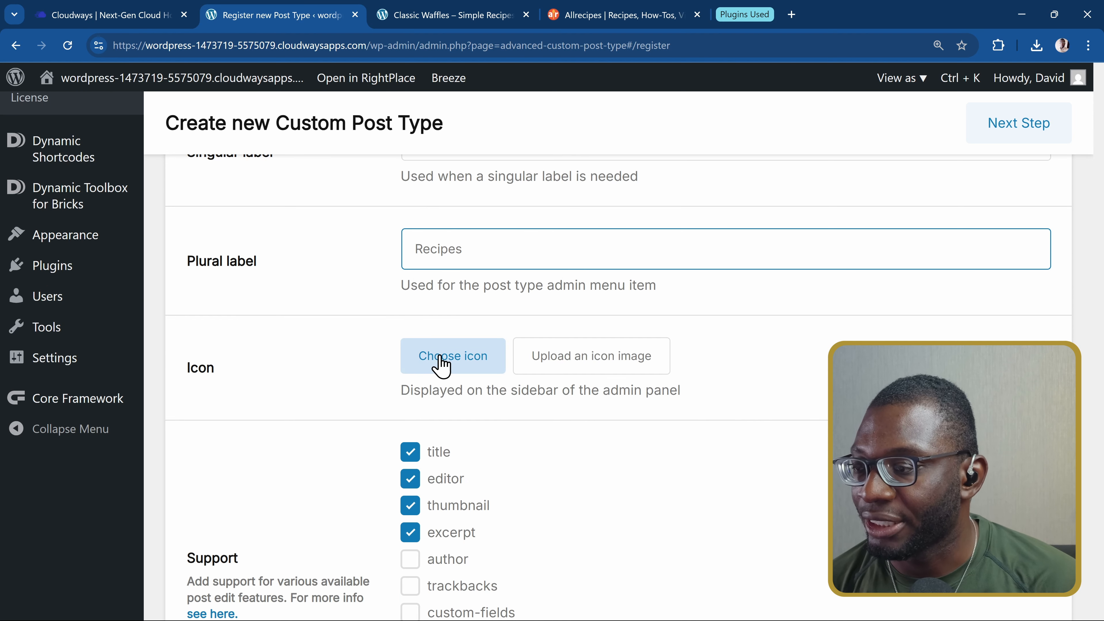
left_click(440, 365)
type("food")
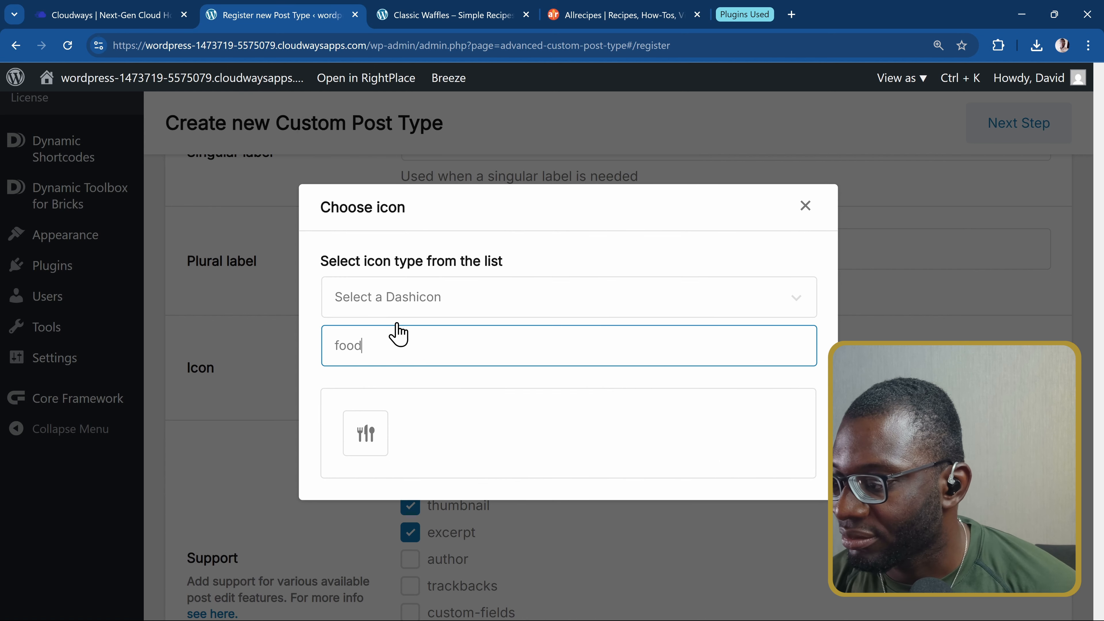
left_click(363, 435)
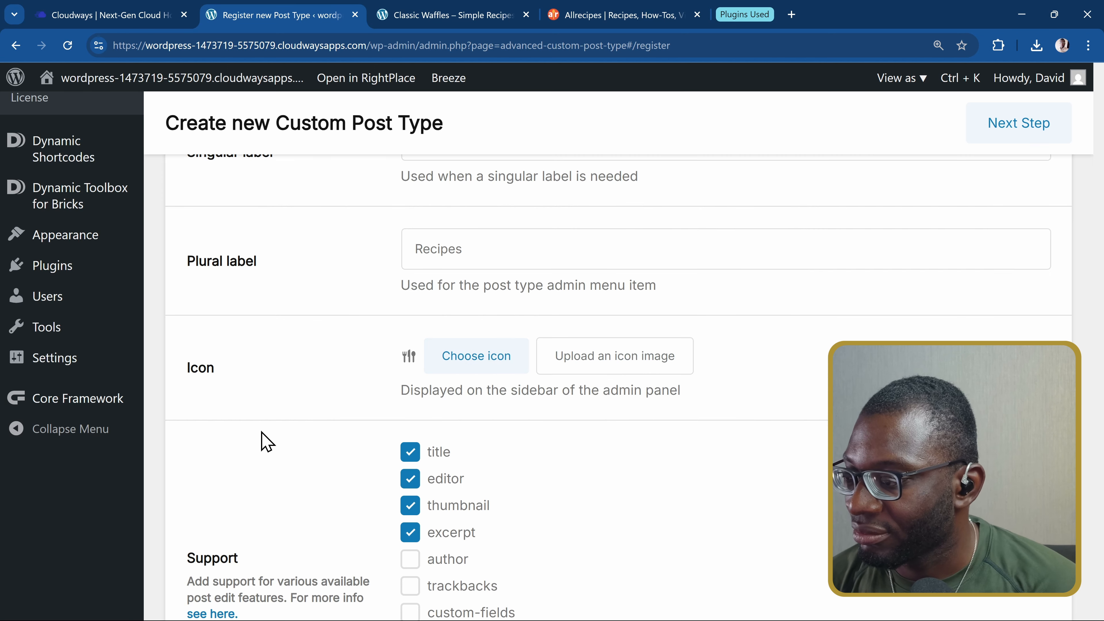
Remove editor support from the post type and add author support.
scroll(263, 439, "down", 3)
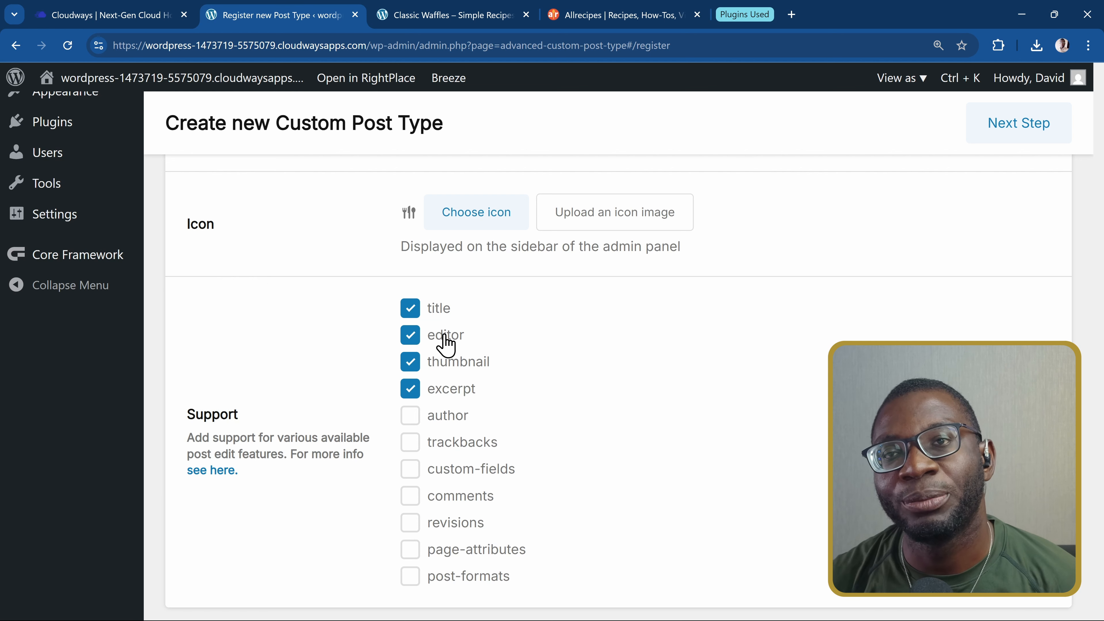
left_click(409, 337)
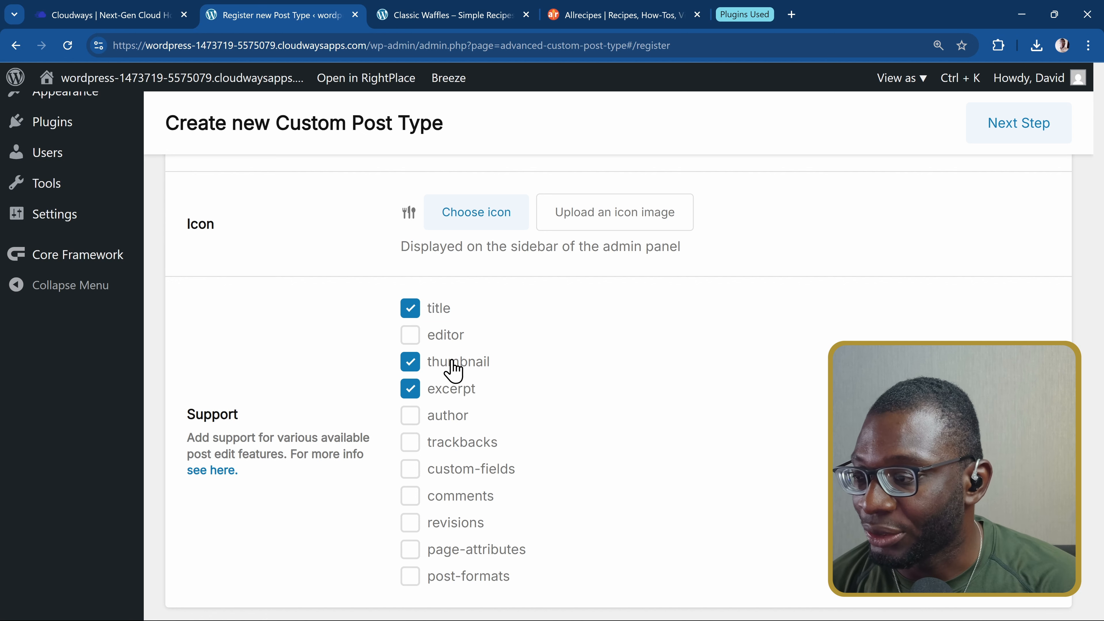
scroll(530, 378, "down", 1)
scroll(532, 389, "down", 2)
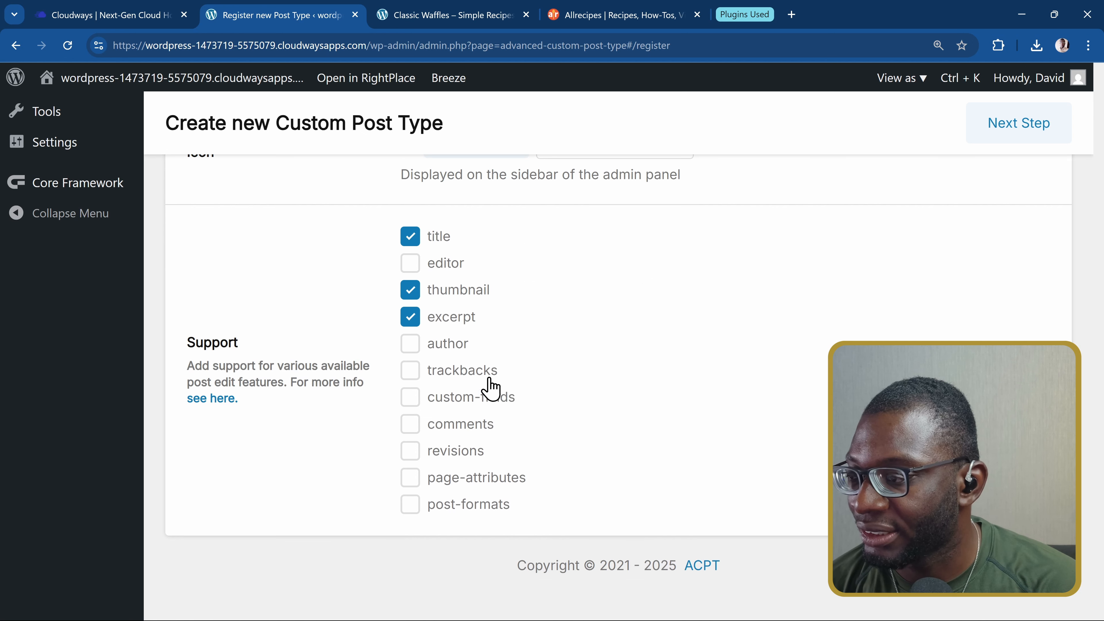
left_click(410, 348)
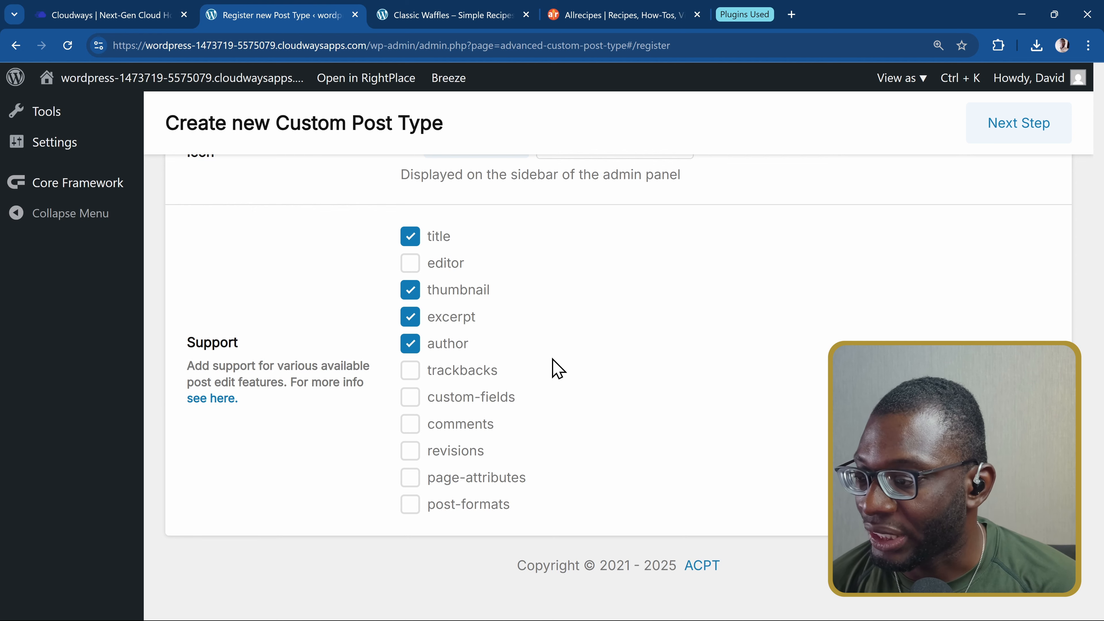
Continue through the Labels stage with the prefilled recipe labels kept and advance to the post type's other settings.
scroll(560, 367, "up", 10)
scroll(561, 368, "up", 5)
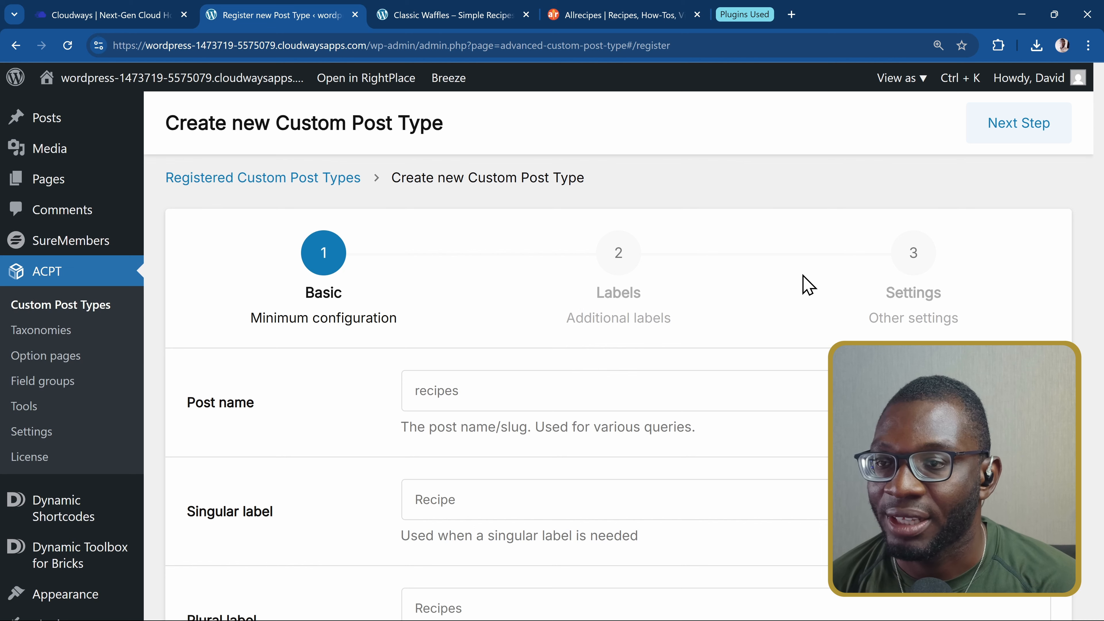
left_click(999, 141)
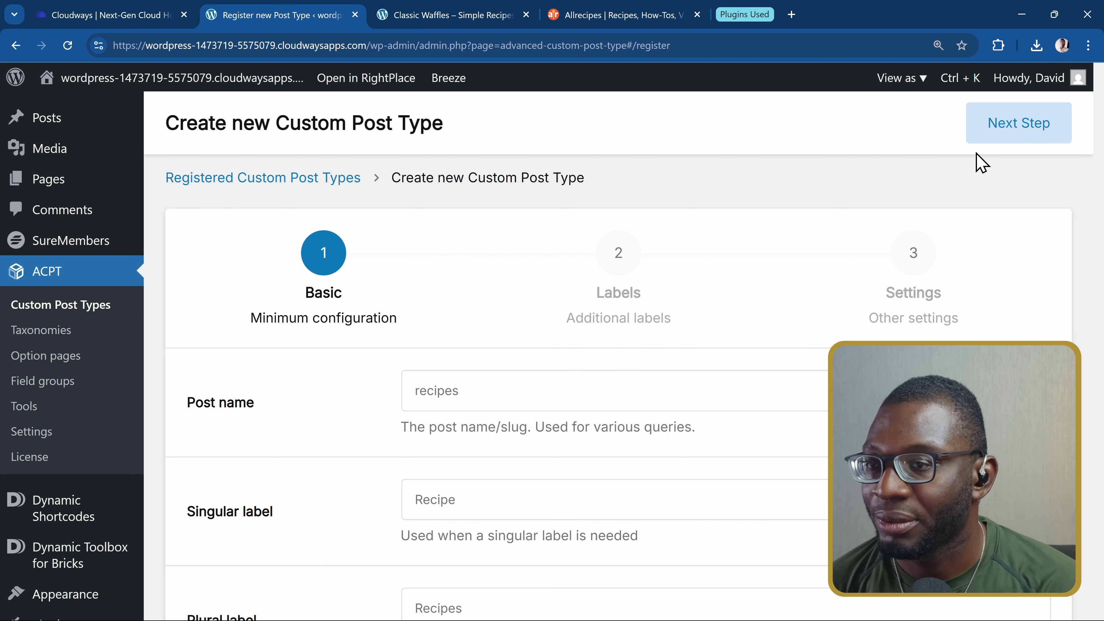
scroll(608, 411, "down", 7)
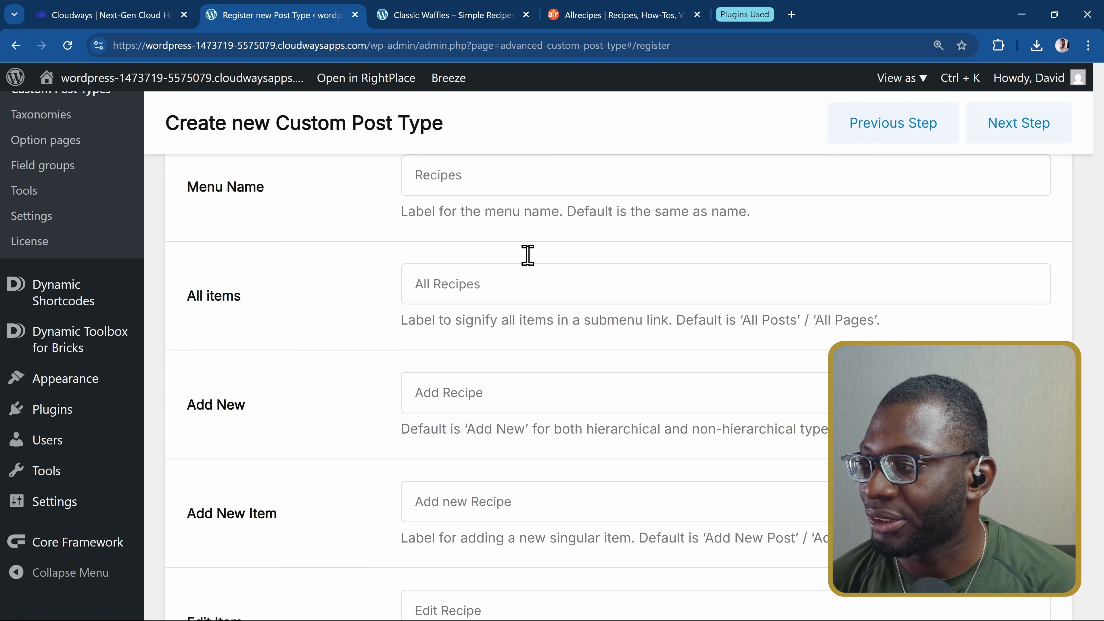
left_click(1017, 141)
scroll(721, 256, "up", 7)
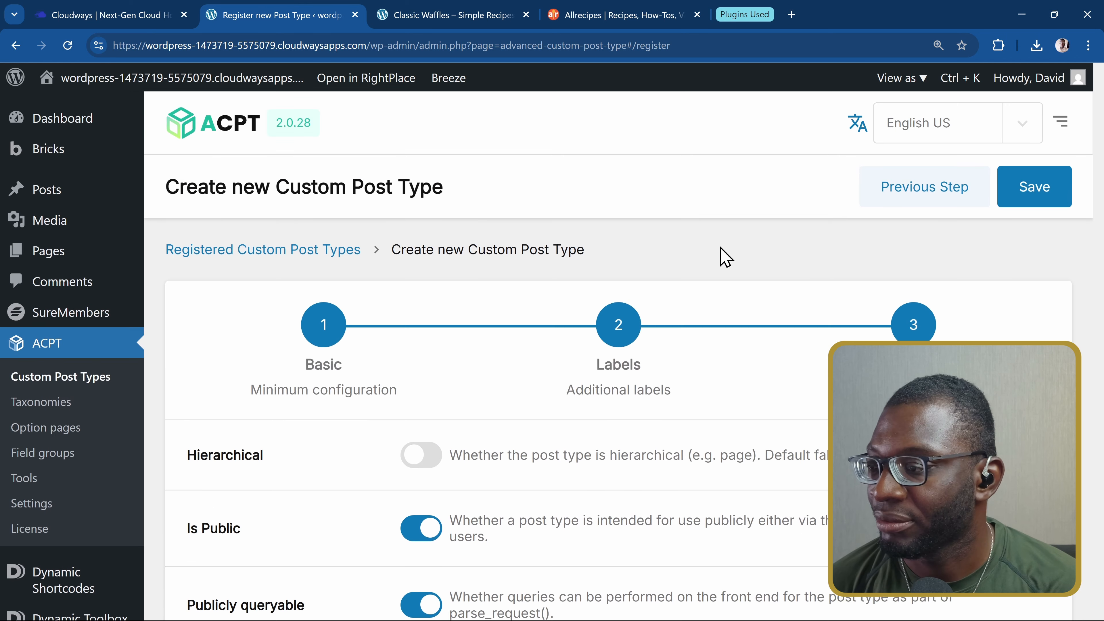
Make the post type hierarchical and review its remaining settings down to the archive and rewrite options.
left_click(421, 456)
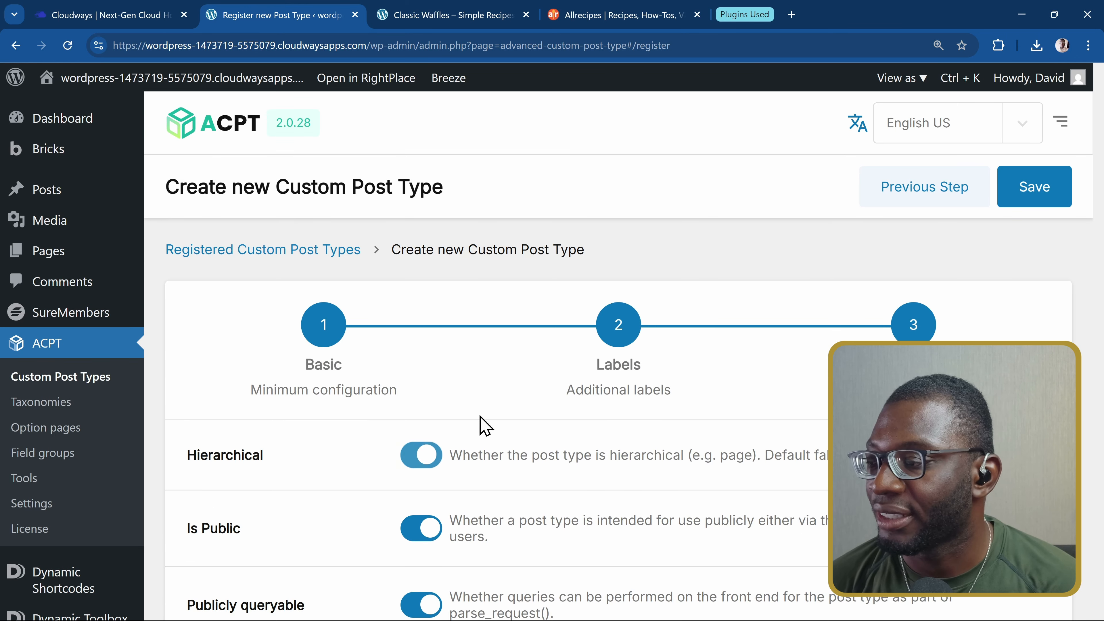
scroll(485, 402, "down", 12)
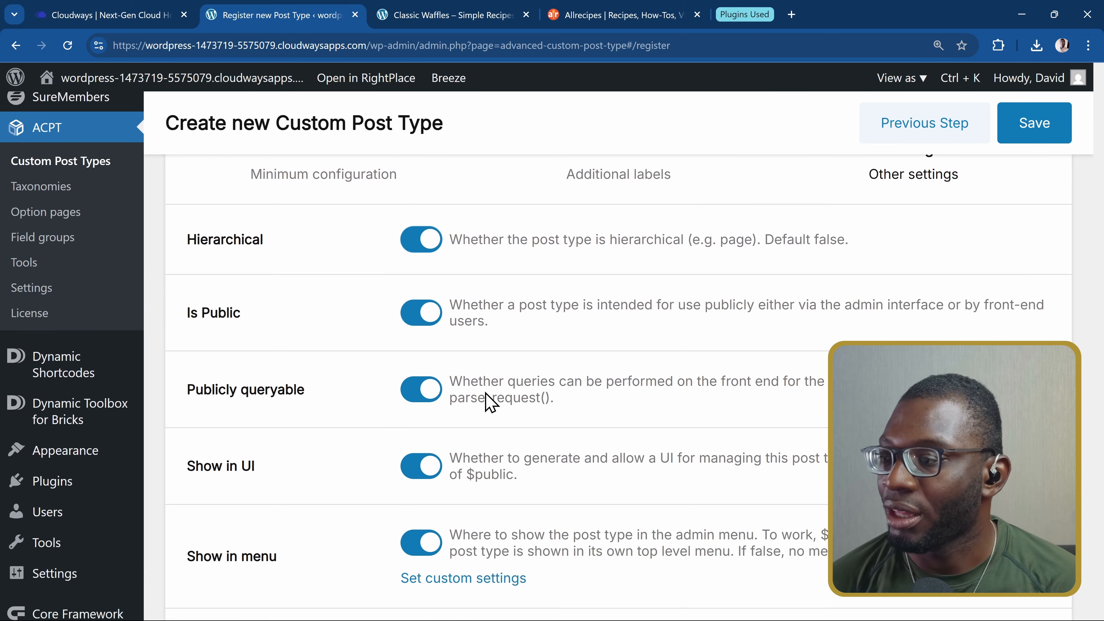
scroll(376, 348, "down", 10)
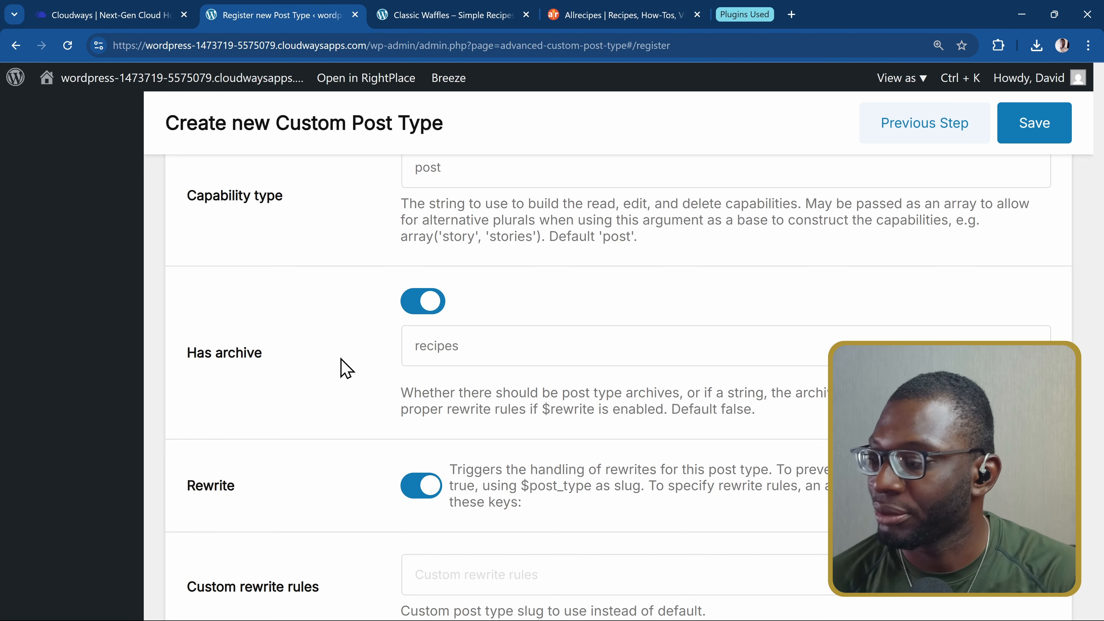
Save the recipes custom post type with its remaining rewrite, query and URL prefix settings kept at their defaults.
scroll(343, 367, "down", 8)
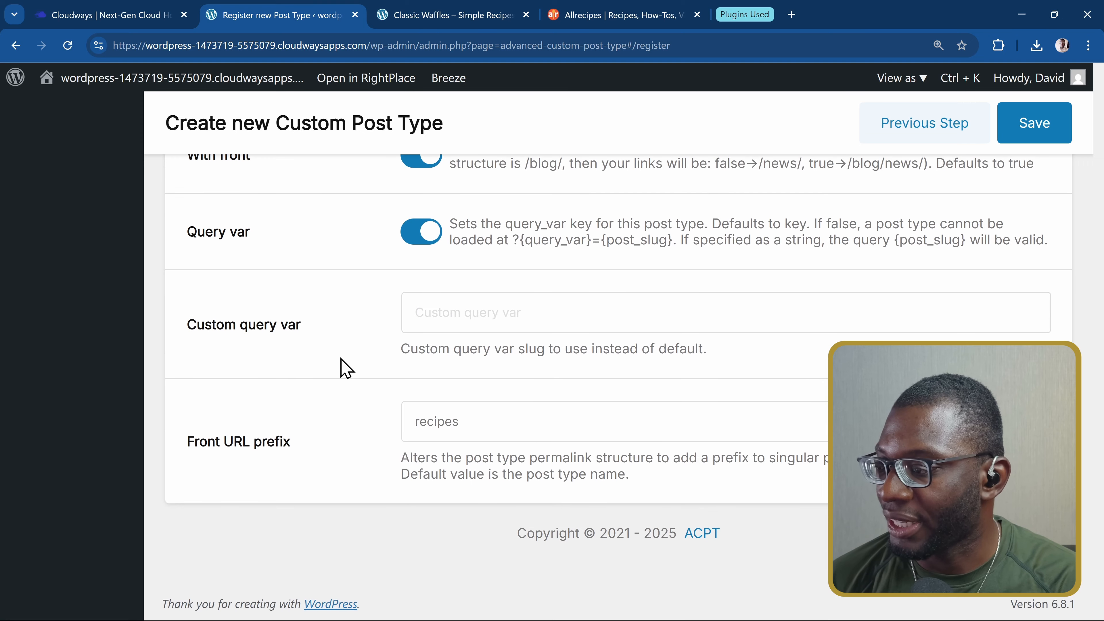
left_click(1036, 140)
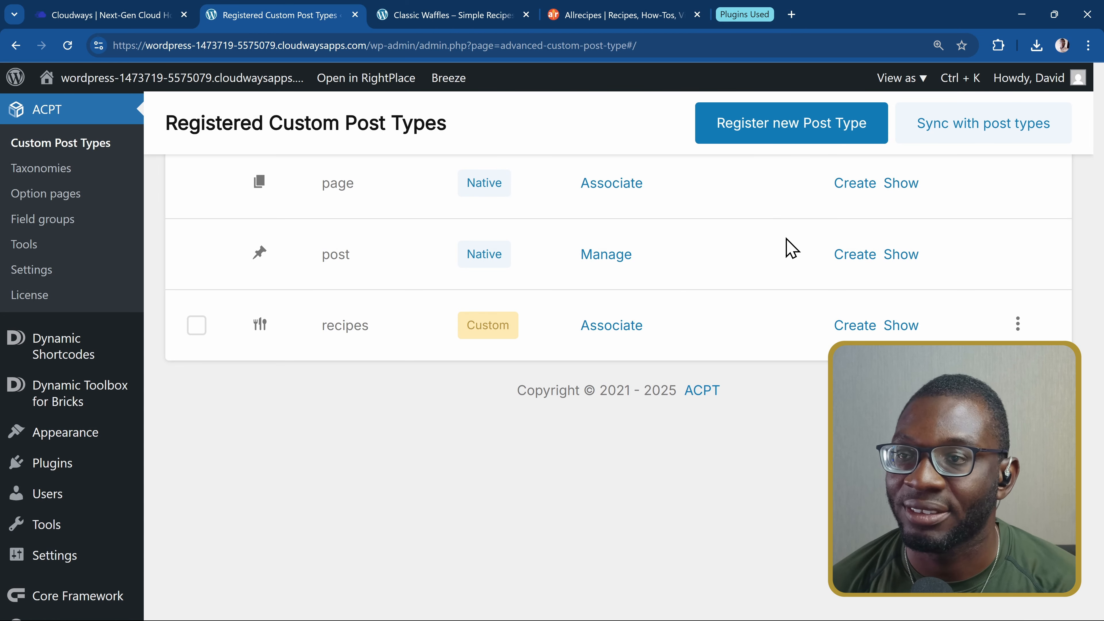
Start registering another custom post type and set its post name to recipe-reviews.
left_click(755, 137)
left_click(545, 193)
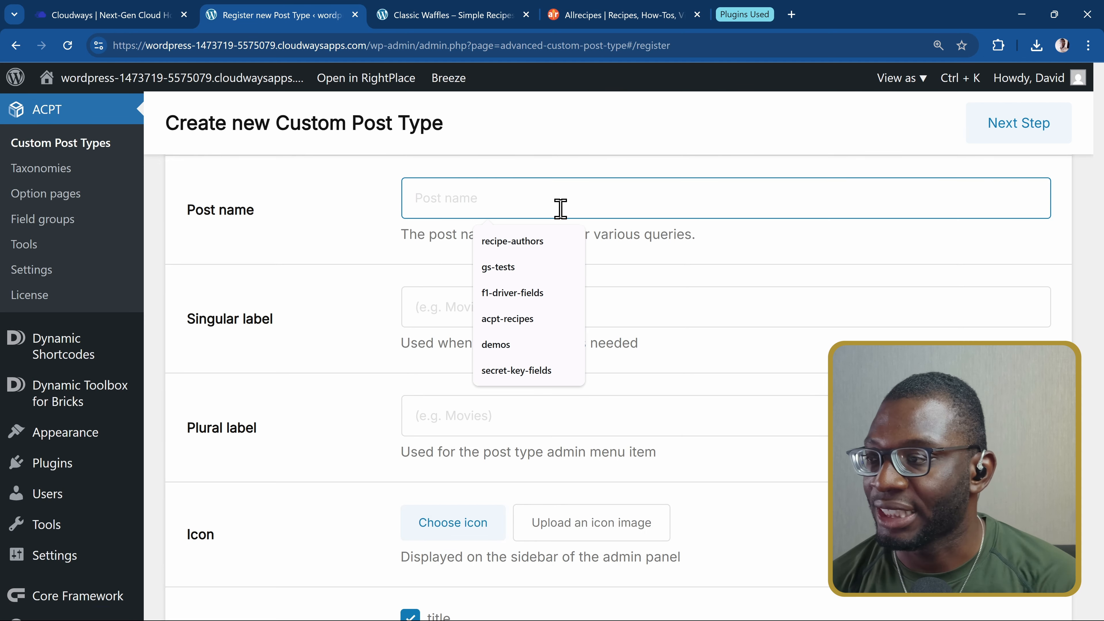
scroll(561, 208, "up", 5)
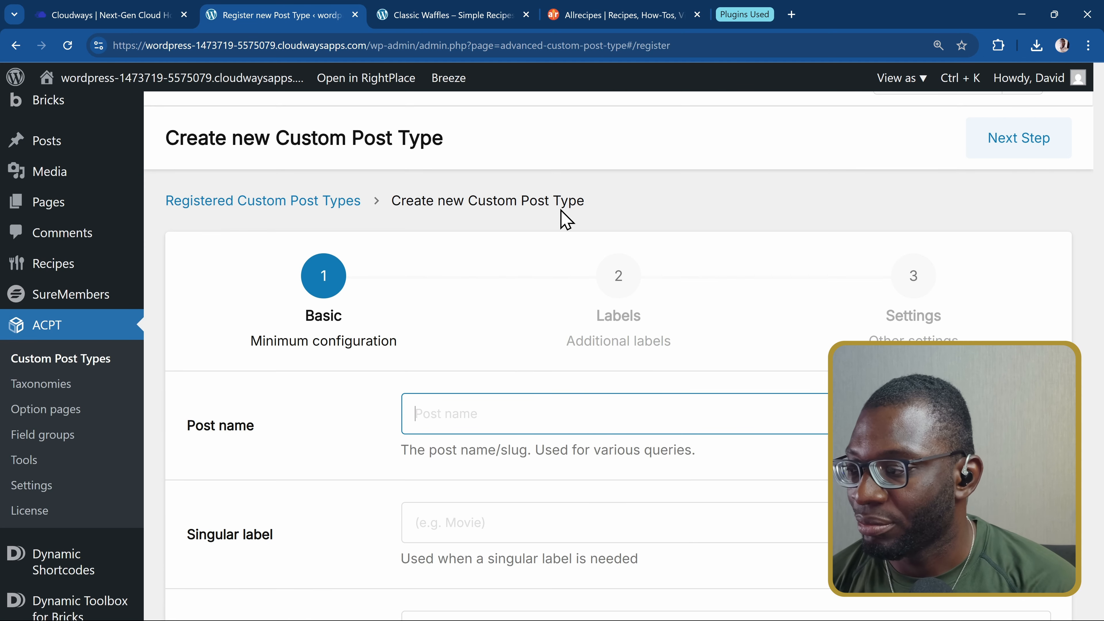
type("recipe-rating")
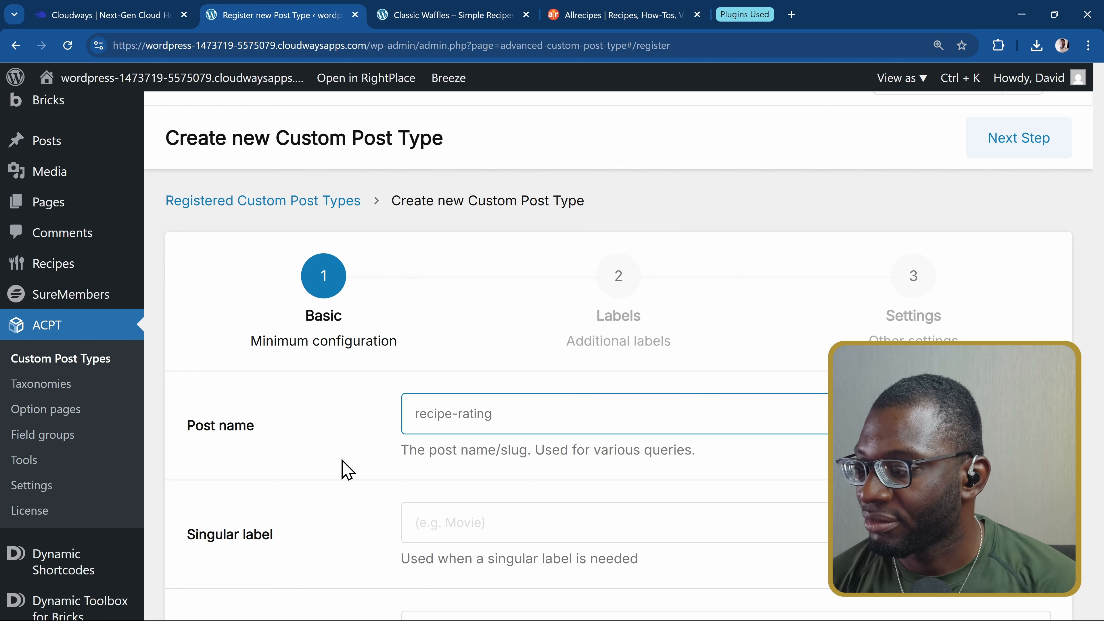
left_click(452, 511)
scroll(384, 481, "down", 3)
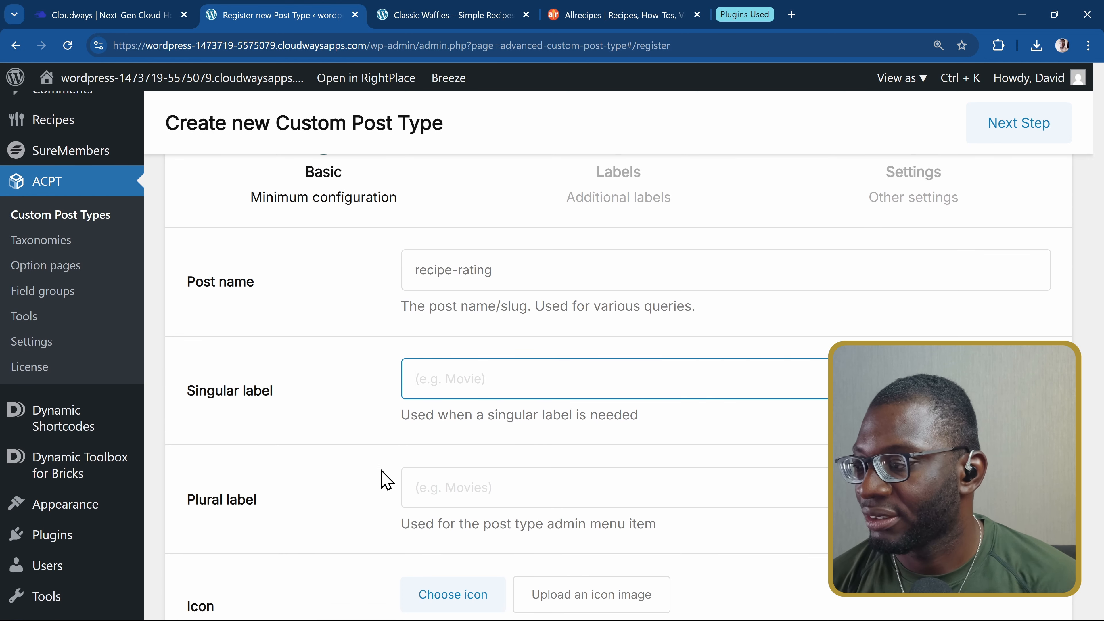
type("R")
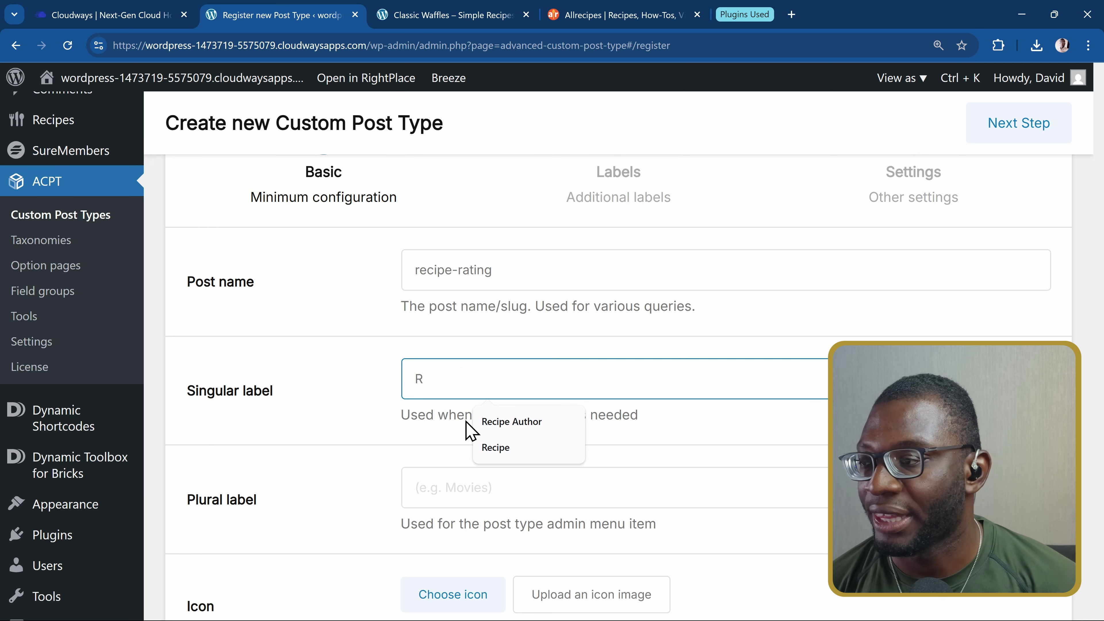
double_click(487, 274)
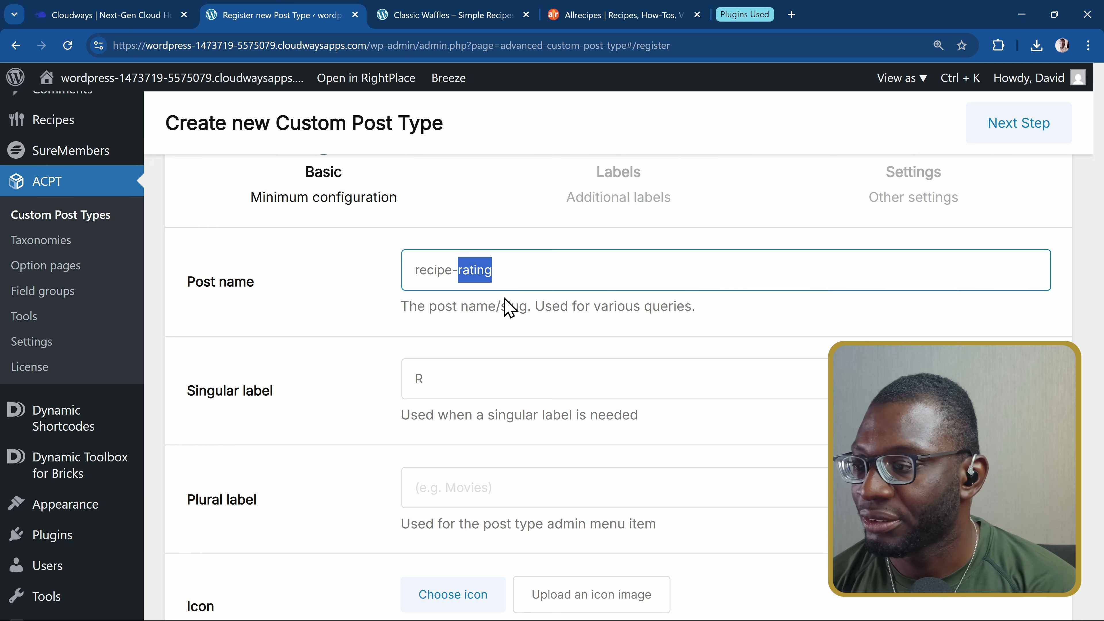
type("reviews")
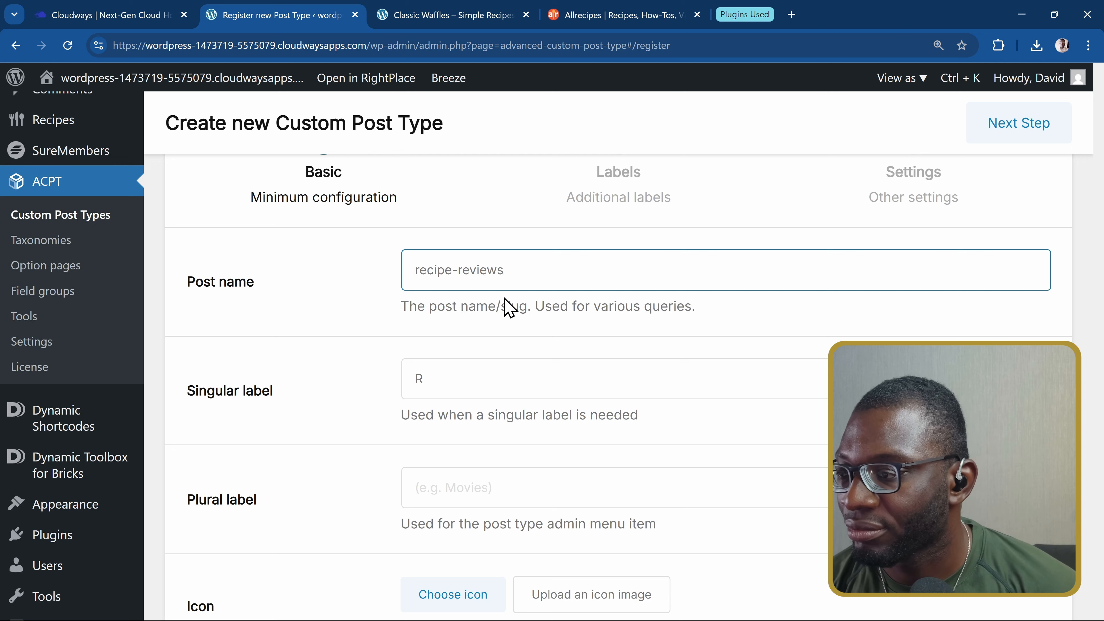
Label the post type Recipe Review in the singular and Recipe Reviews in the plural.
left_click(515, 380)
type("e")
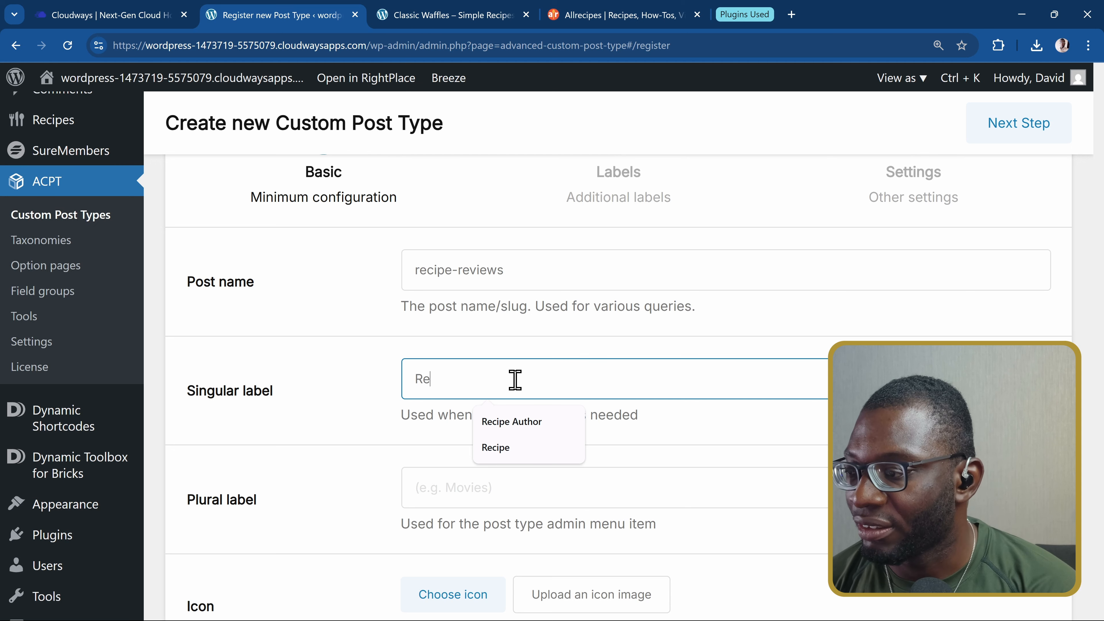
type("cipe Review")
key("Tab")
type("R")
key("BackSpace")
type("Recipe Reviews")
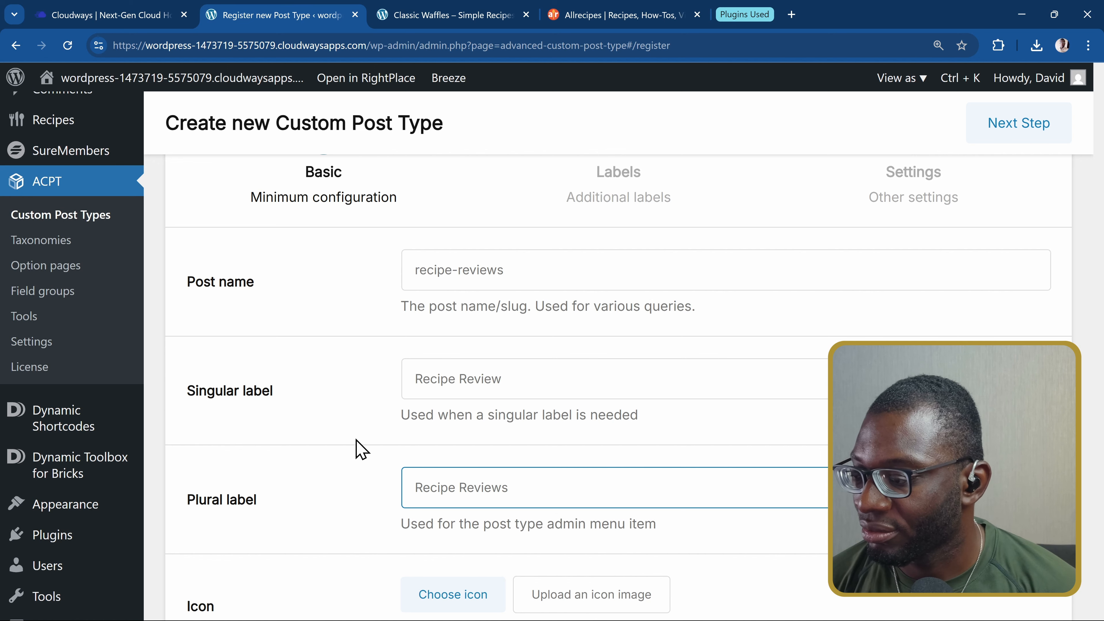
left_click(330, 466)
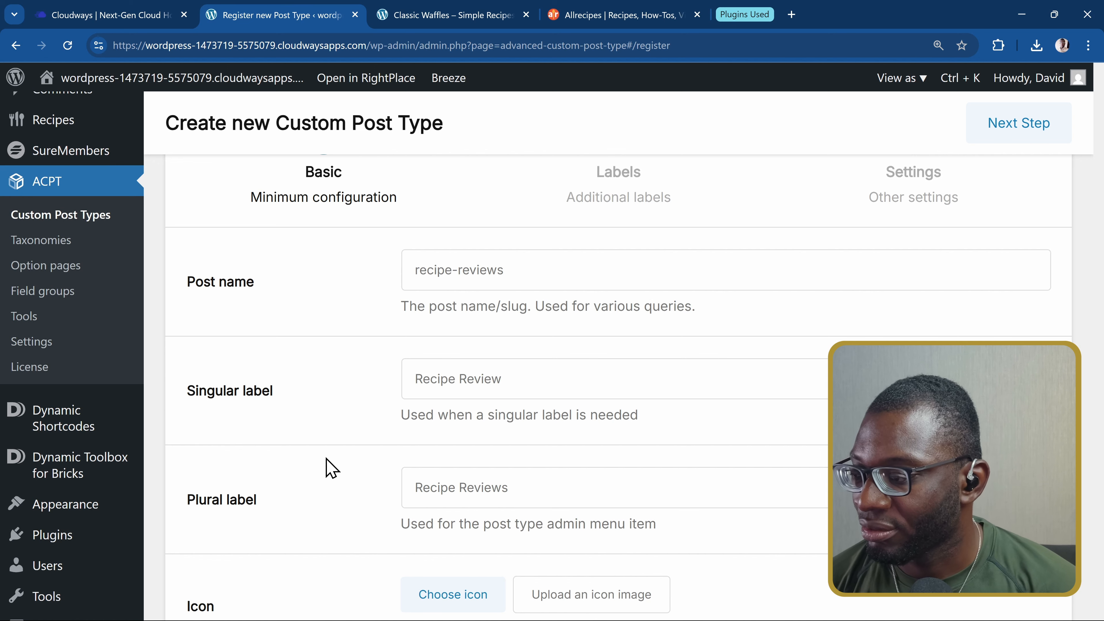
Search the Dashicons for chat and choose the speech bubbles icon for the recipe reviews post type.
scroll(332, 461, "down", 5)
left_click(438, 385)
left_click(496, 274)
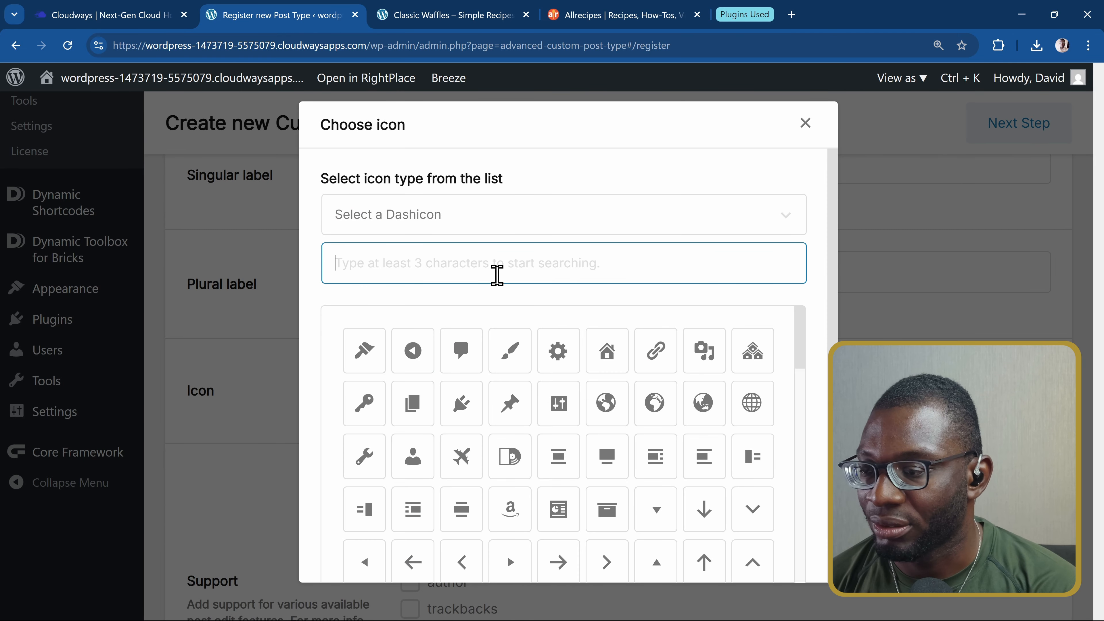
type("chat")
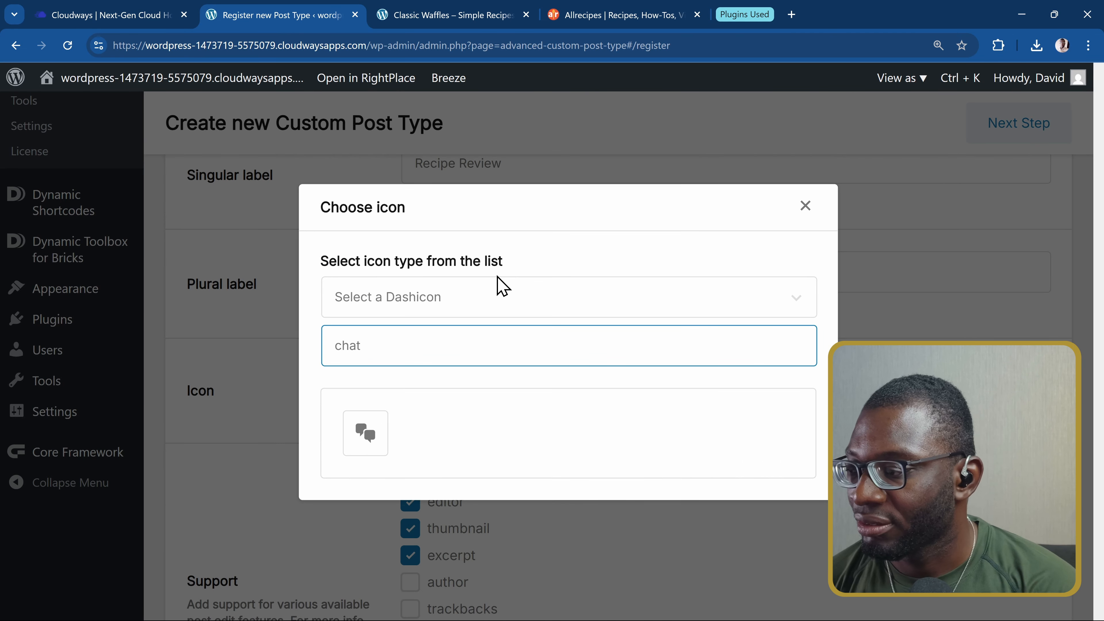
left_click(365, 434)
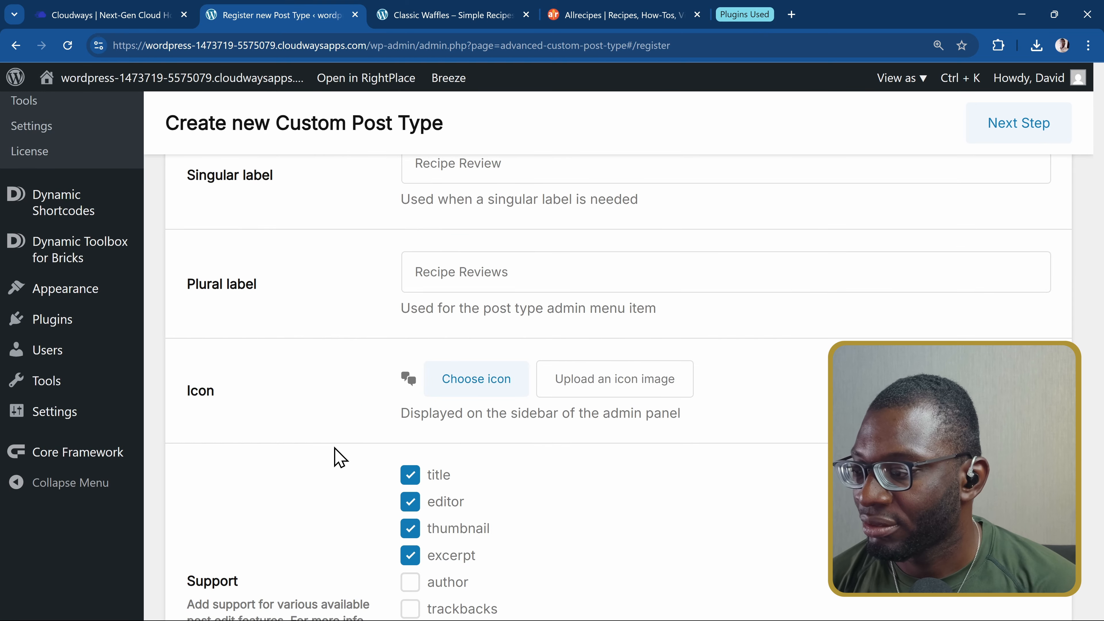
Remove thumbnail, editor and excerpt support from the recipe reviews post type and add author support, keeping title.
scroll(338, 456, "down", 5)
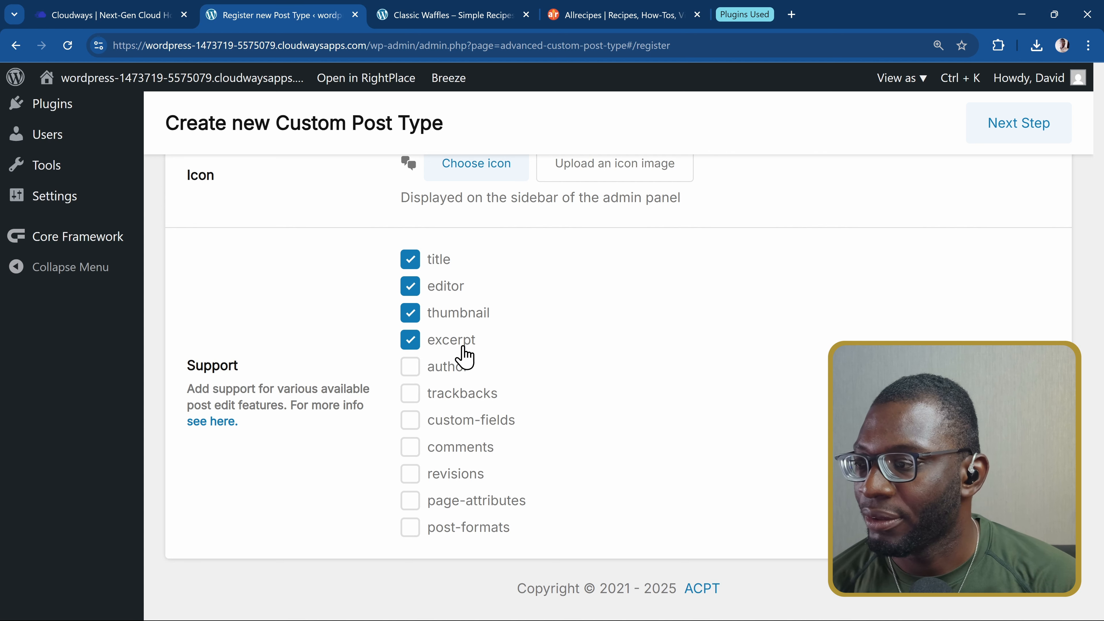
left_click(464, 314)
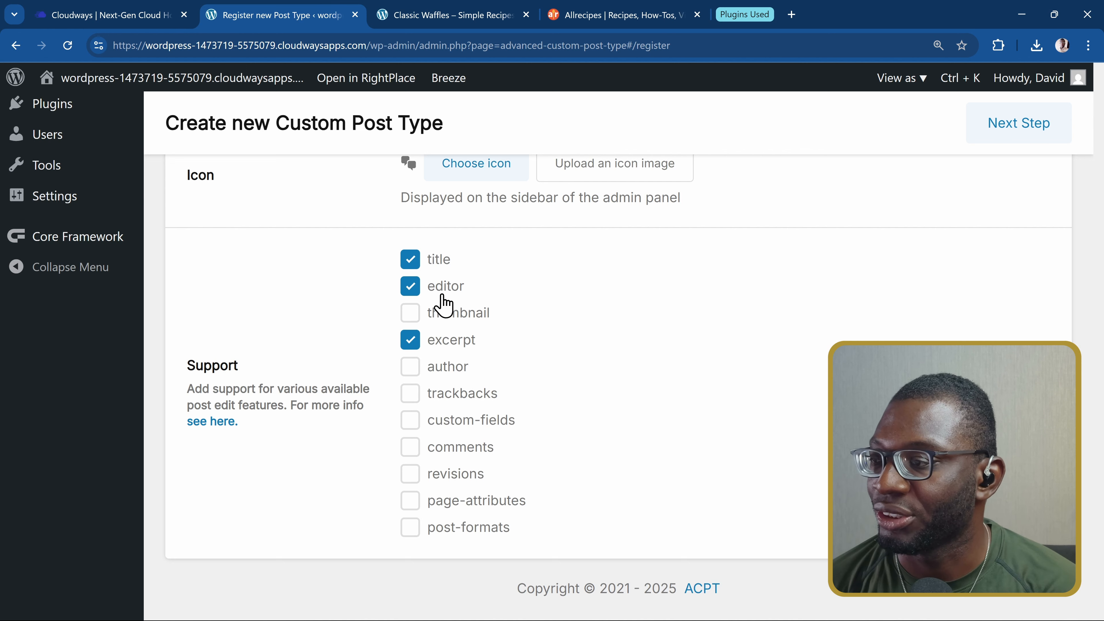
left_click(410, 287)
scroll(528, 339, "down", 1)
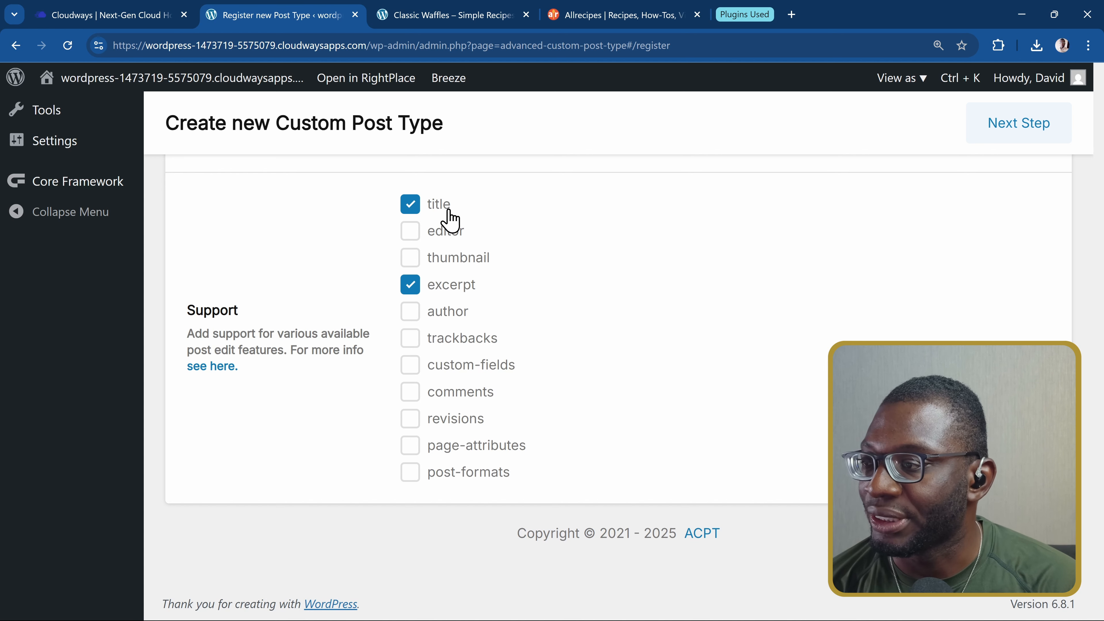
left_click(413, 283)
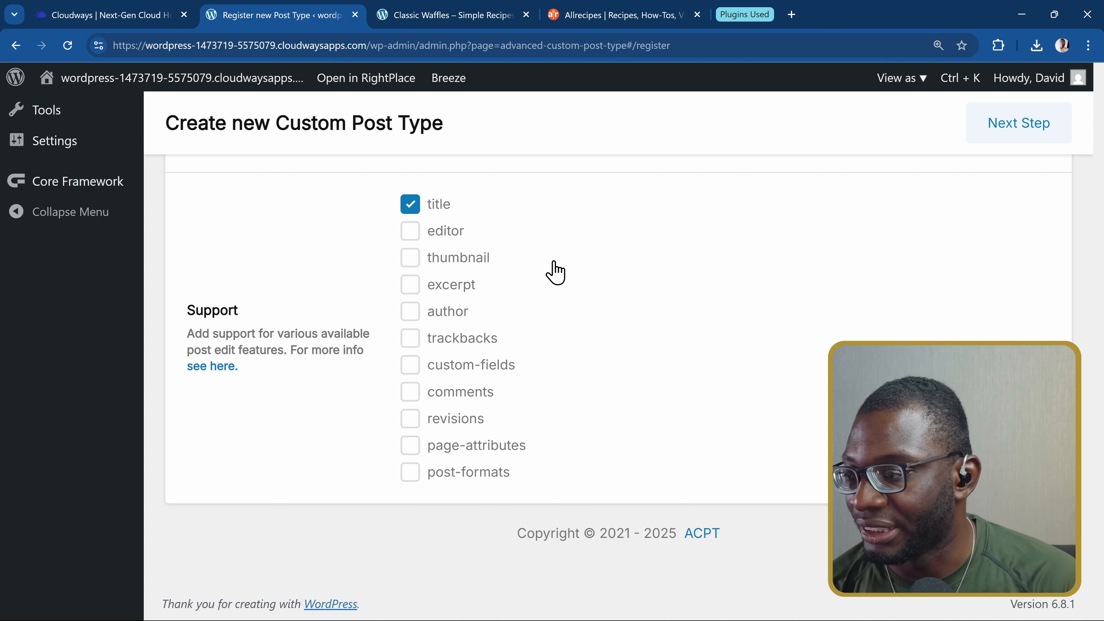
left_click(408, 316)
scroll(714, 330, "up", 4)
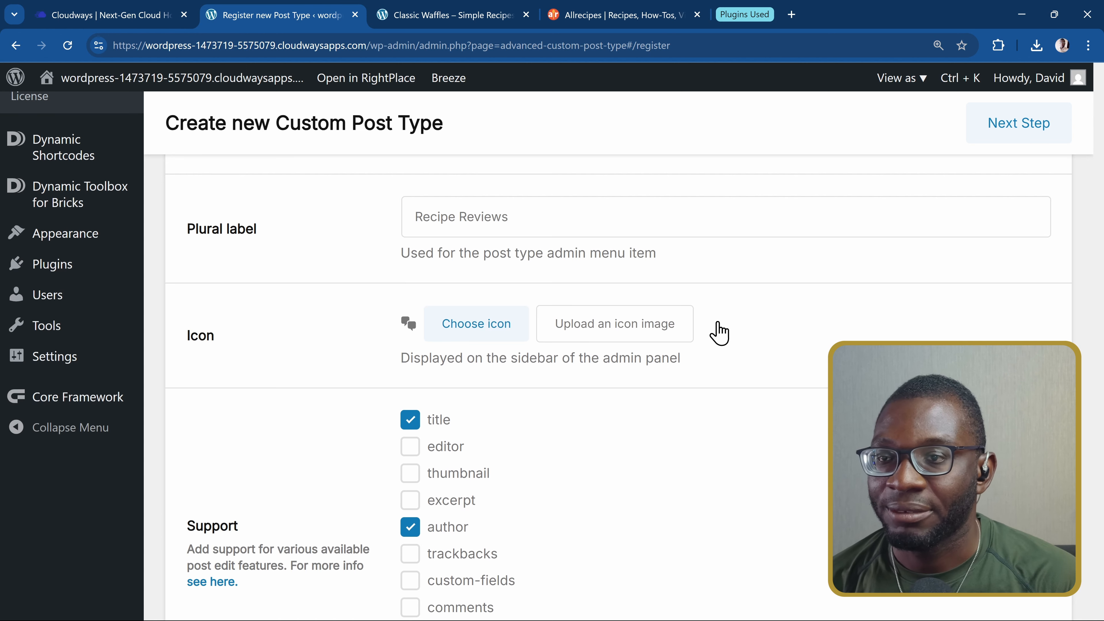
Keep the prefilled recipe review labels, advance to the other settings and make the post type hierarchical.
left_click(1010, 145)
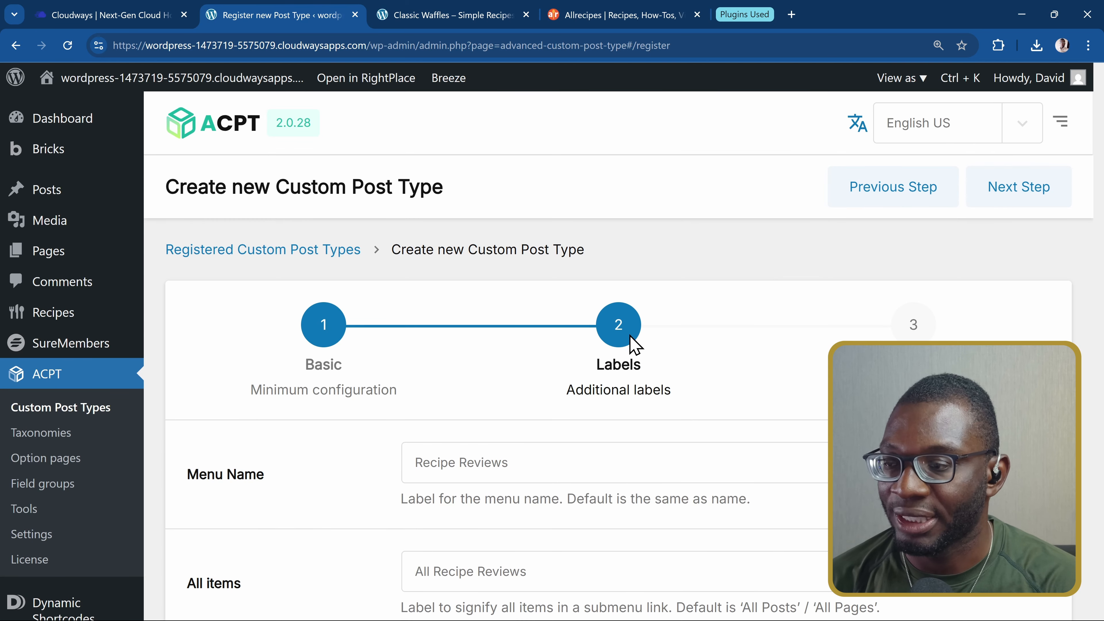
left_click(1007, 190)
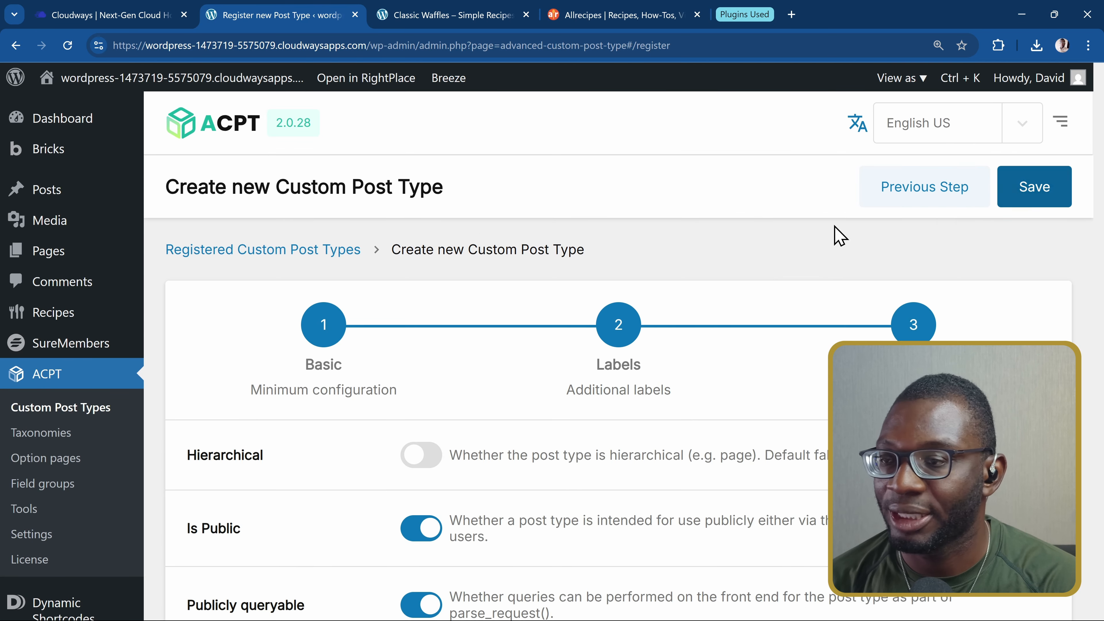
scroll(460, 276, "down", 3)
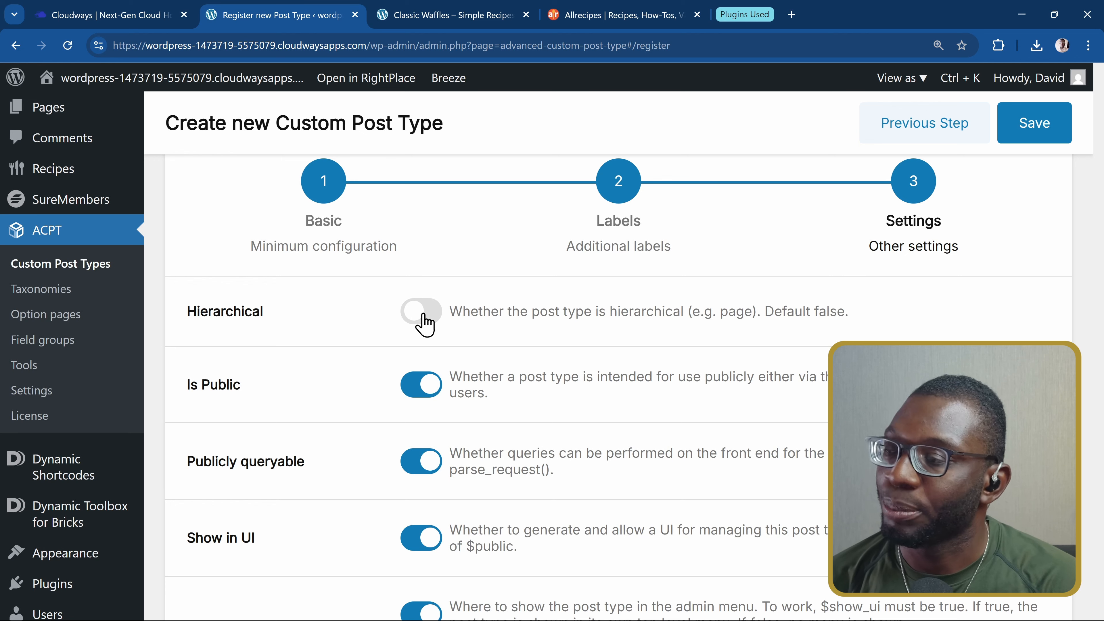
left_click(422, 314)
scroll(308, 333, "down", 12)
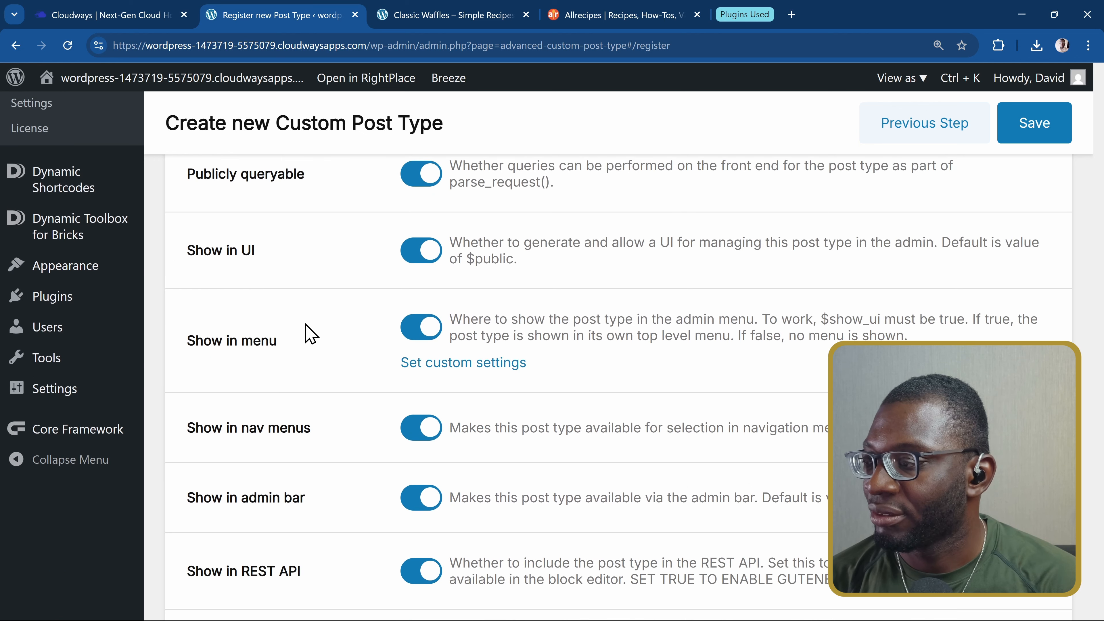
Turn off the archive for the recipe reviews post type and save it.
scroll(308, 333, "down", 8)
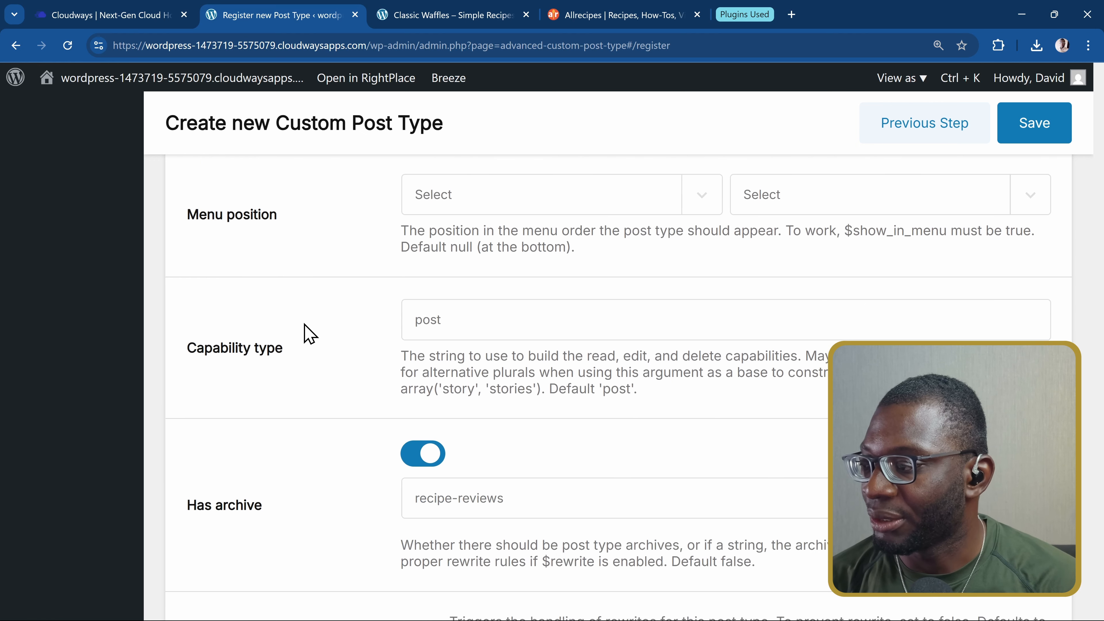
scroll(309, 334, "down", 5)
scroll(414, 222, "up", 2)
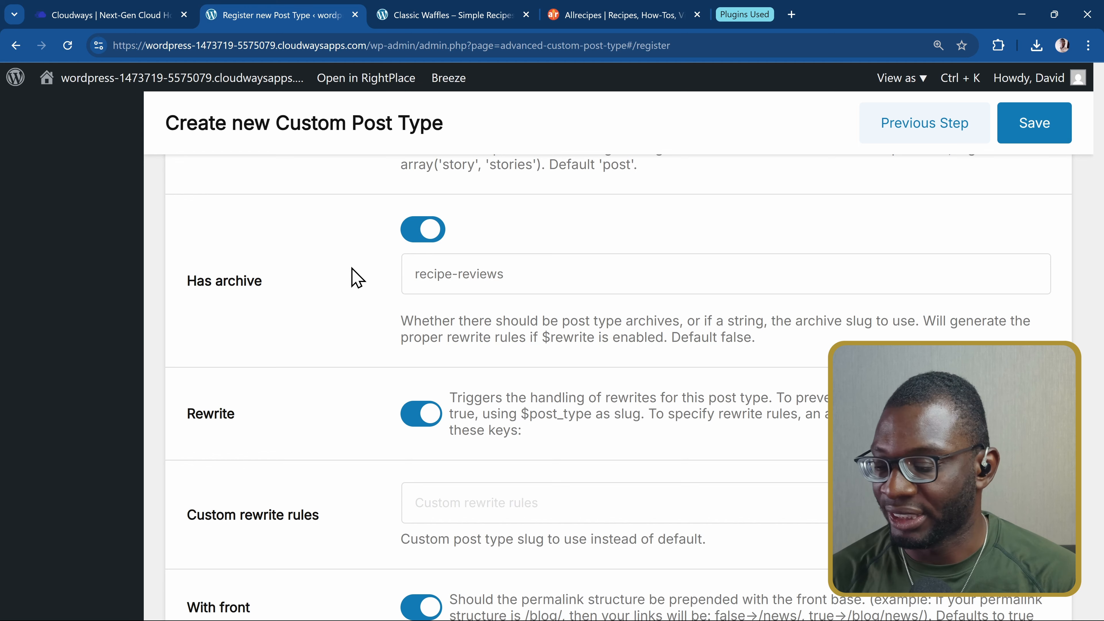
left_click(423, 231)
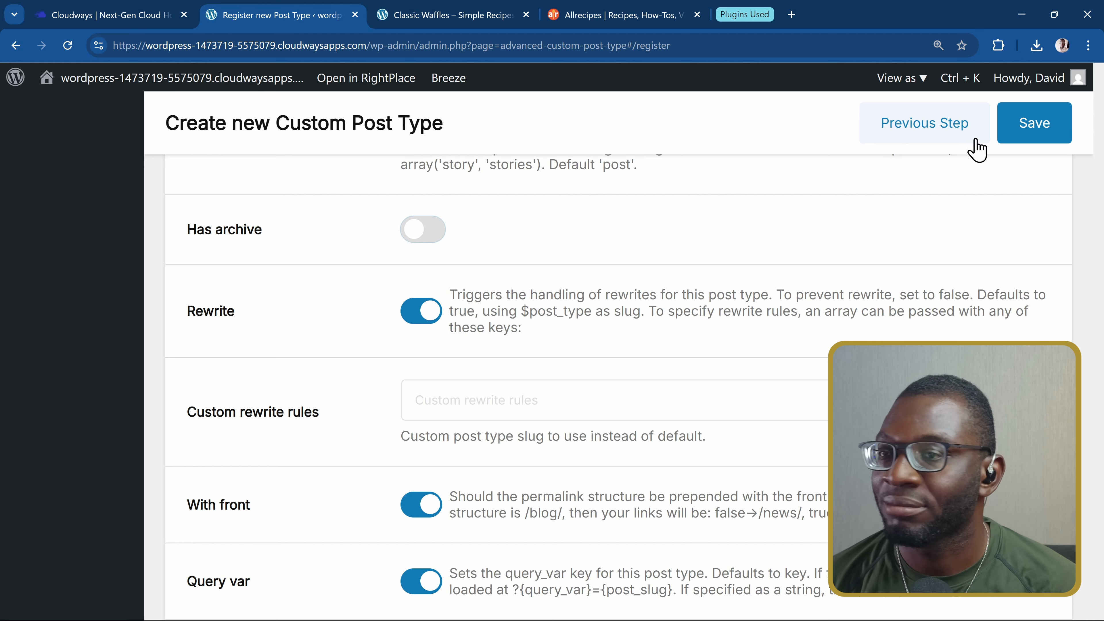
left_click(1043, 131)
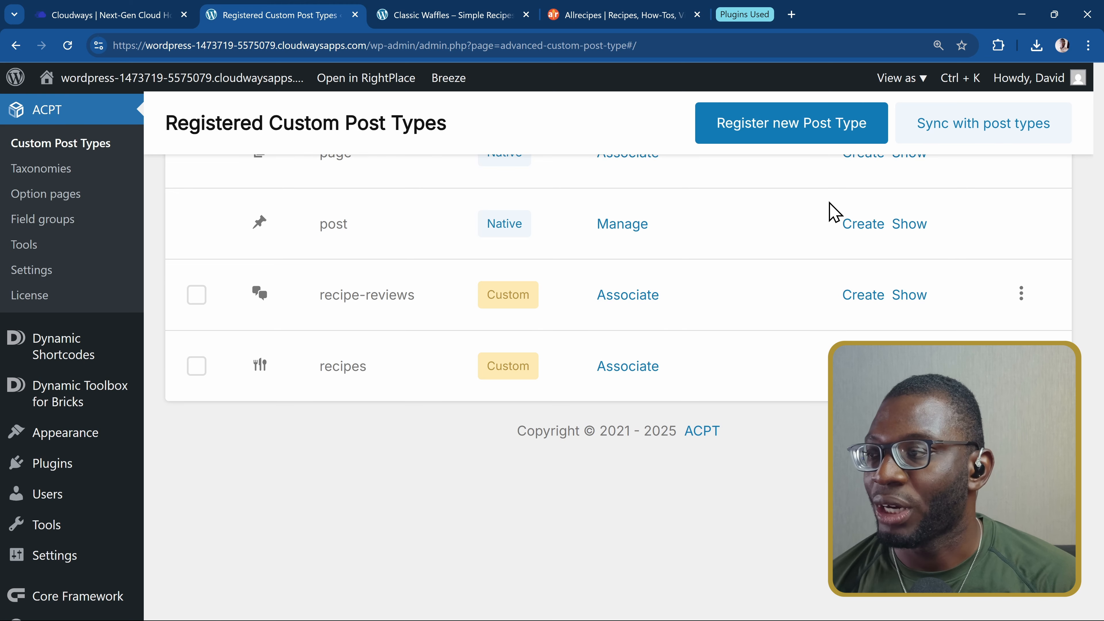
Go to the registered taxonomies in ACPT and start registering a new taxonomy.
scroll(829, 202, "up", 4)
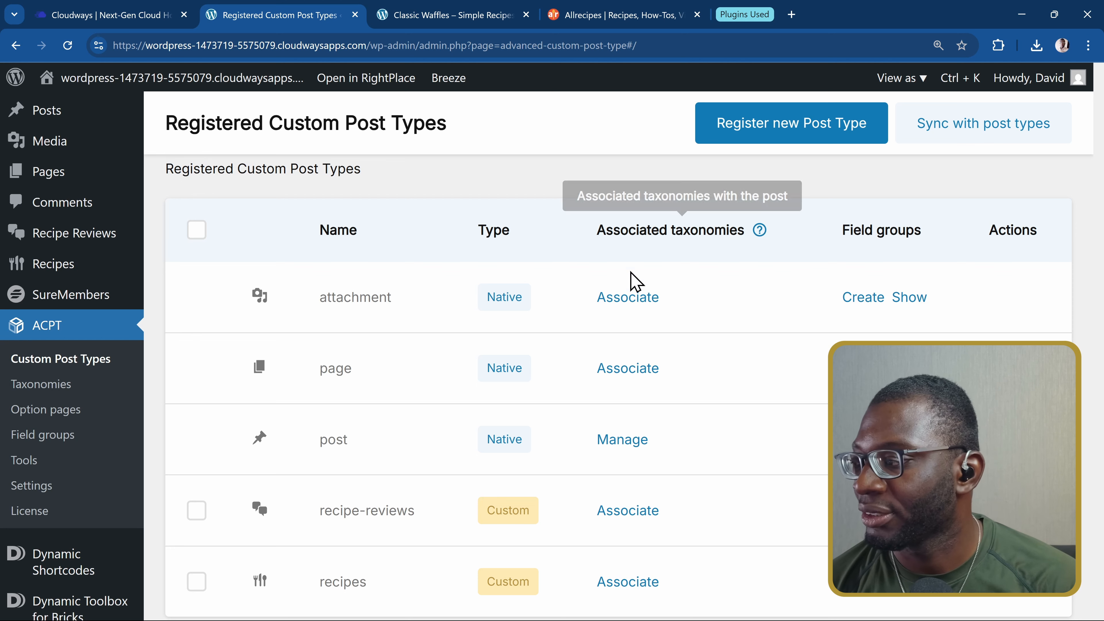
left_click(86, 390)
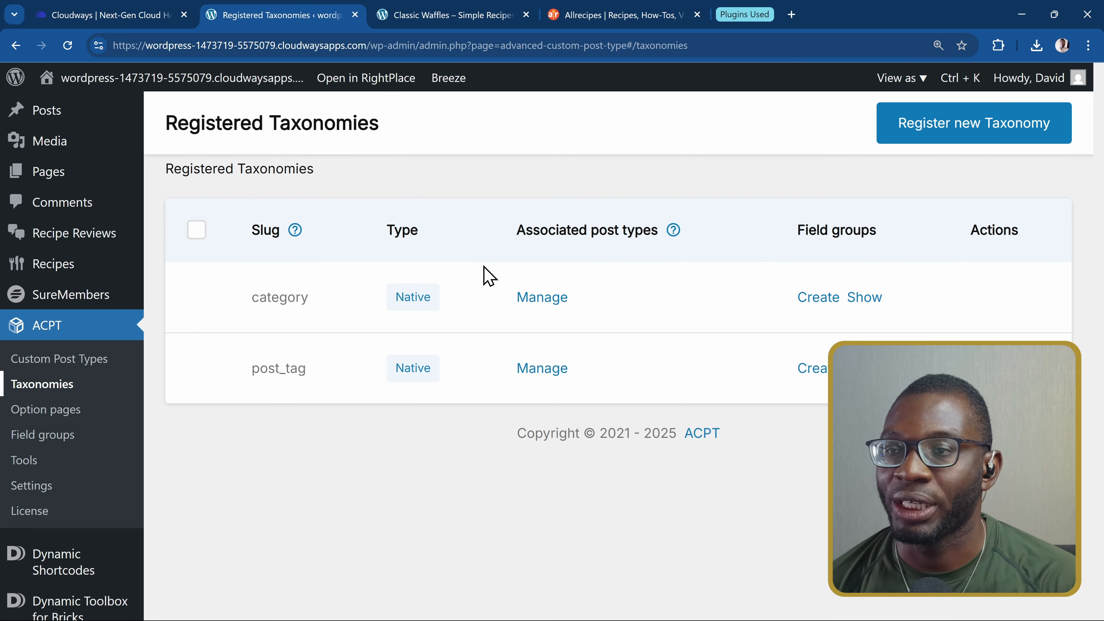
left_click(950, 139)
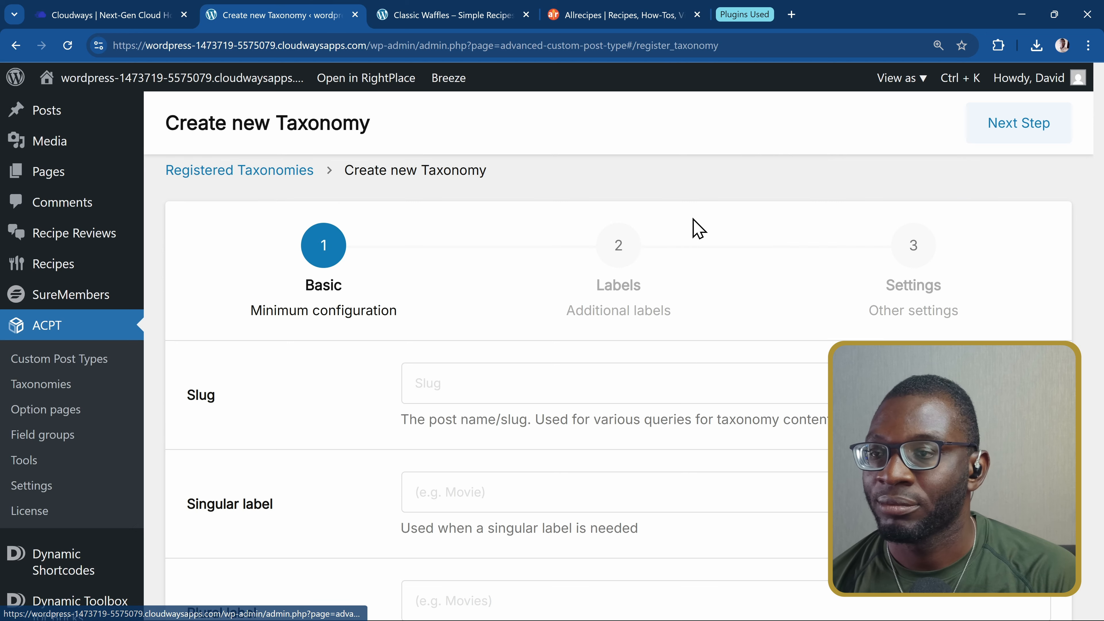
Give the new taxonomy the slug meal-type, the singular label Meal Type and the plural label Meal Types.
left_click(461, 382)
scroll(354, 351, "down", 3)
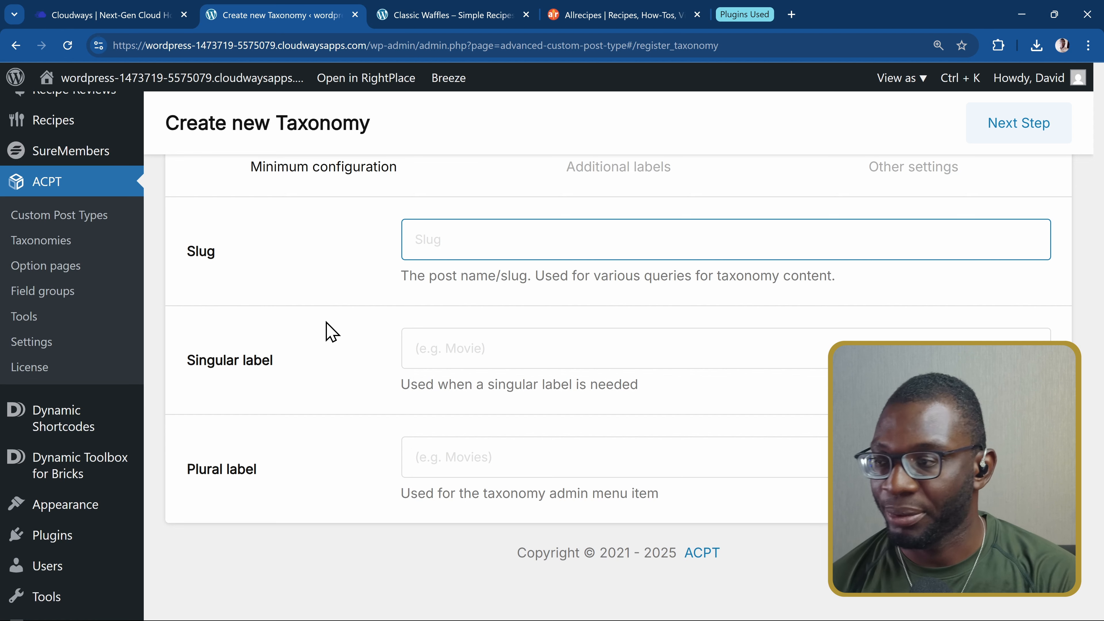
type("meal-")
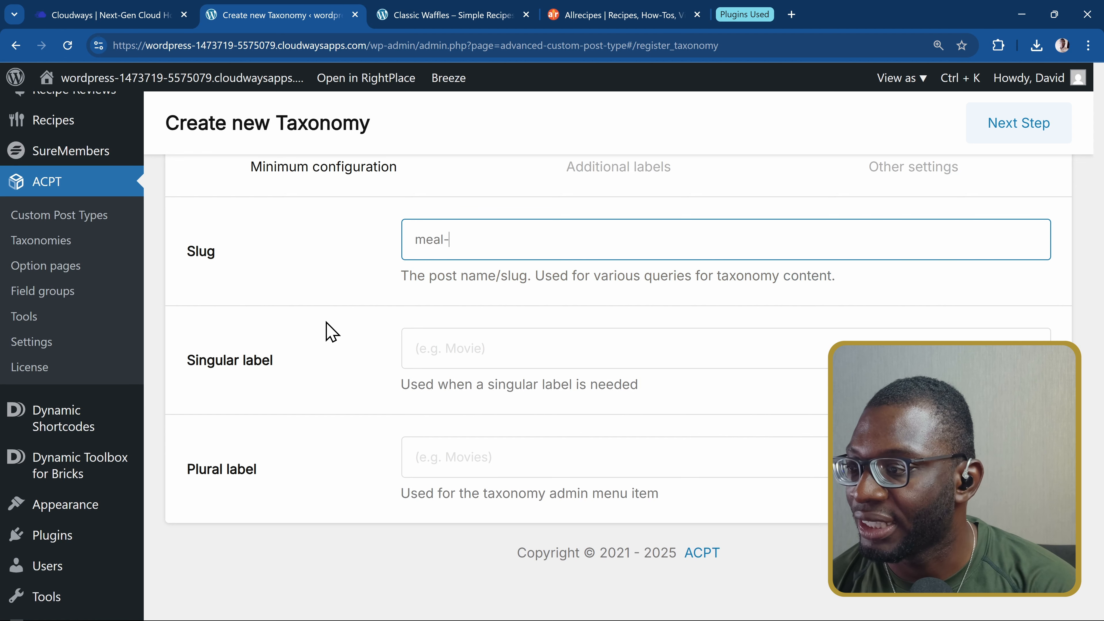
type("type")
key("Tab")
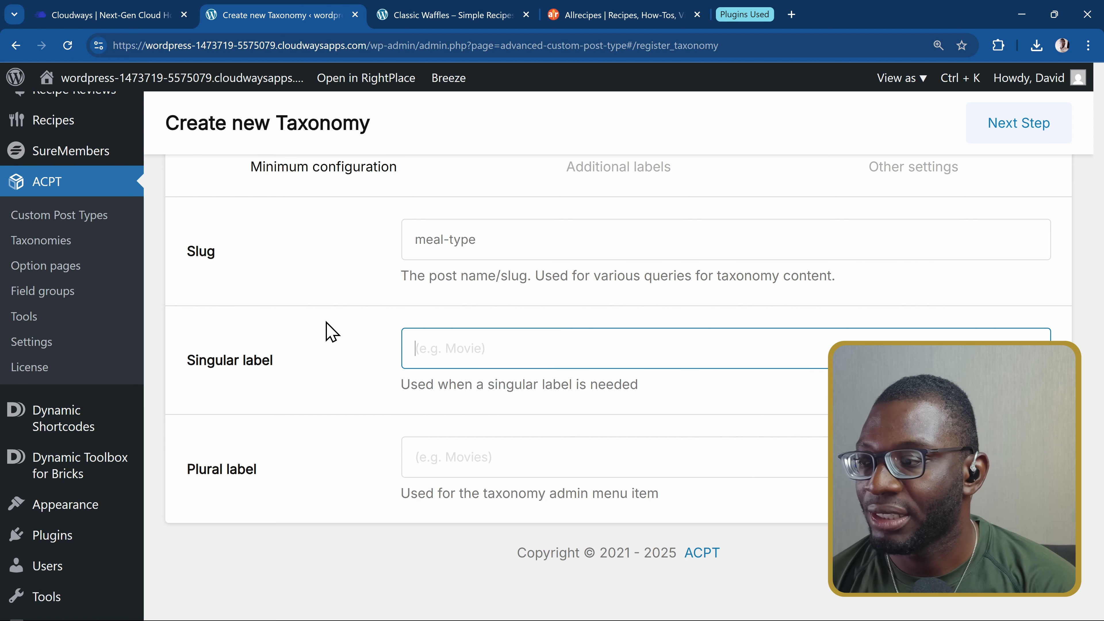
type("Meal Type")
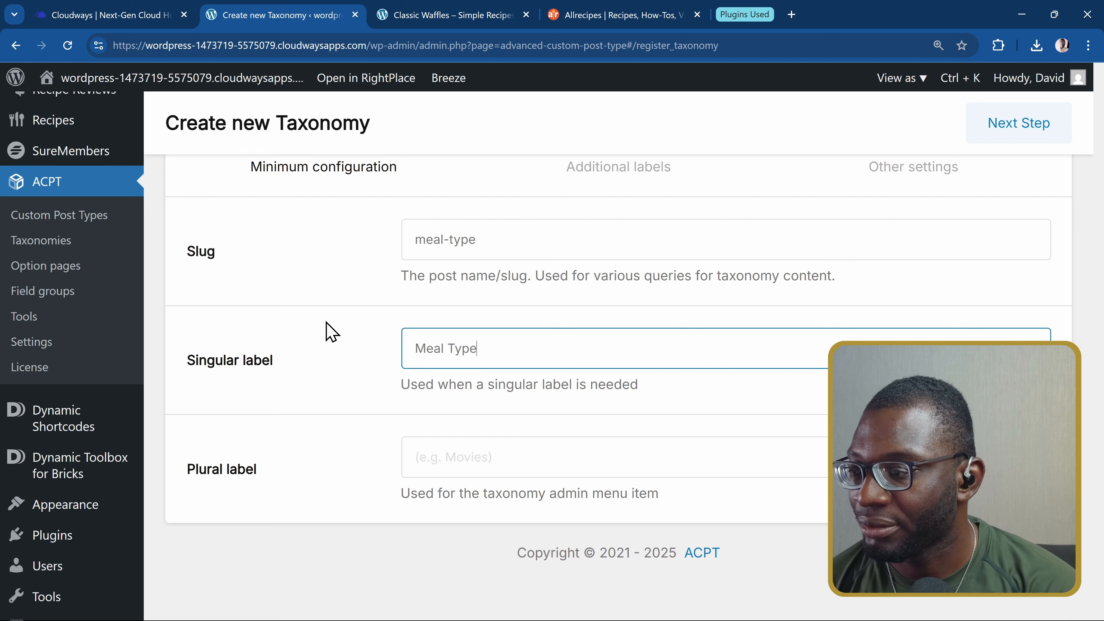
key("Tab")
type("Meal ")
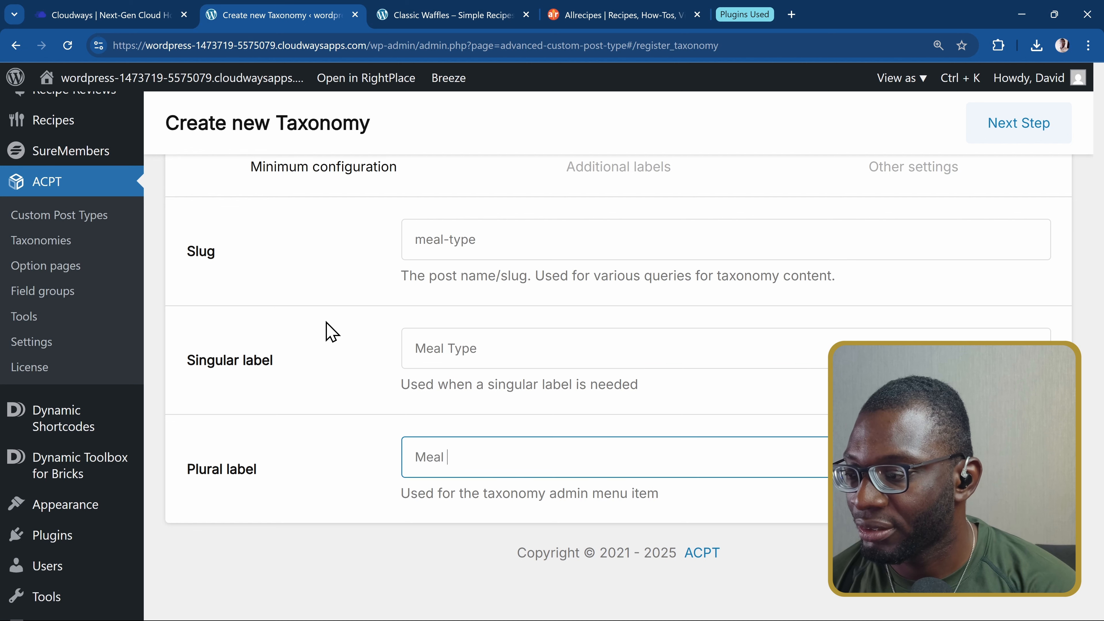
type("Types")
scroll(302, 300, "up", 1)
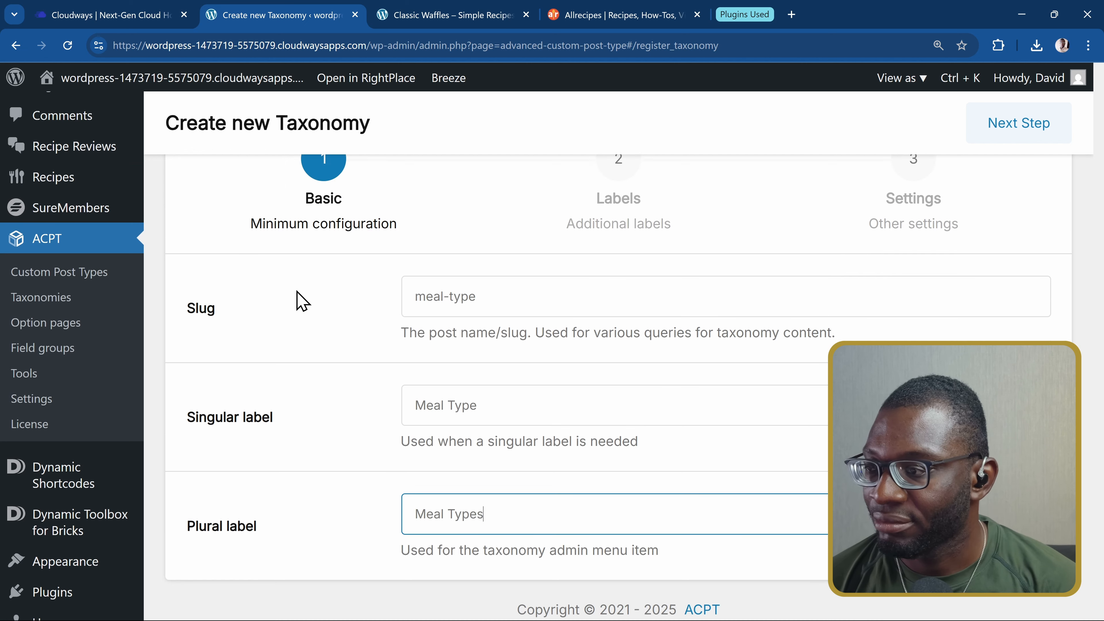
scroll(305, 298, "up", 2)
Keep the prefilled meal type labels, advance to the other settings and make the taxonomy hierarchical.
left_click(1017, 123)
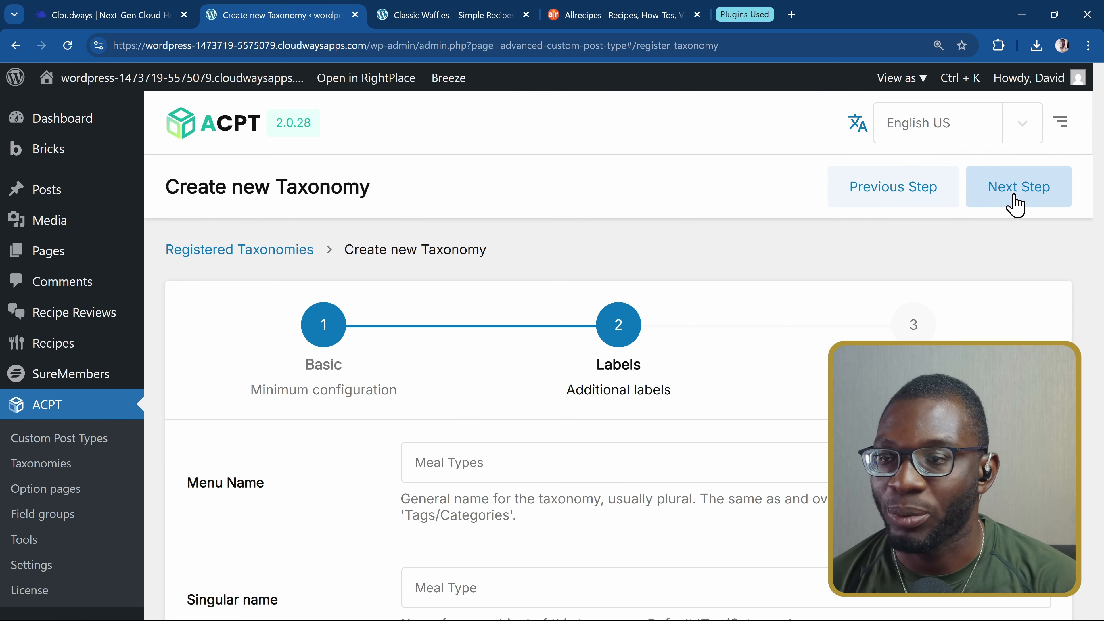
left_click(1015, 204)
scroll(415, 395, "down", 4)
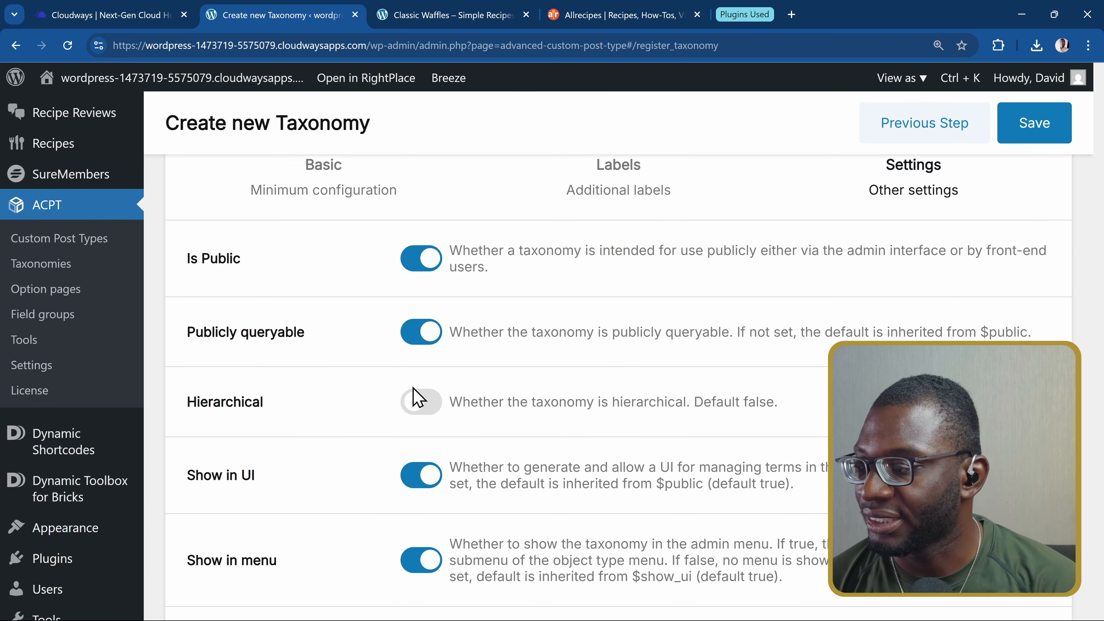
left_click(422, 386)
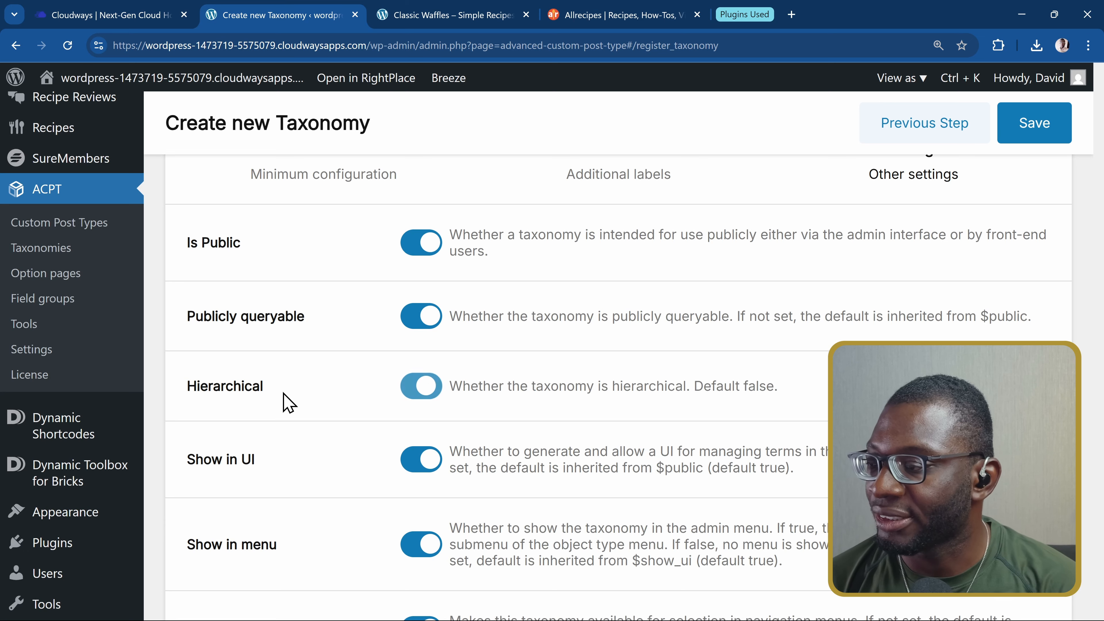
Review the remaining meal type settings, leave them at their defaults and save the taxonomy.
scroll(305, 426, "down", 4)
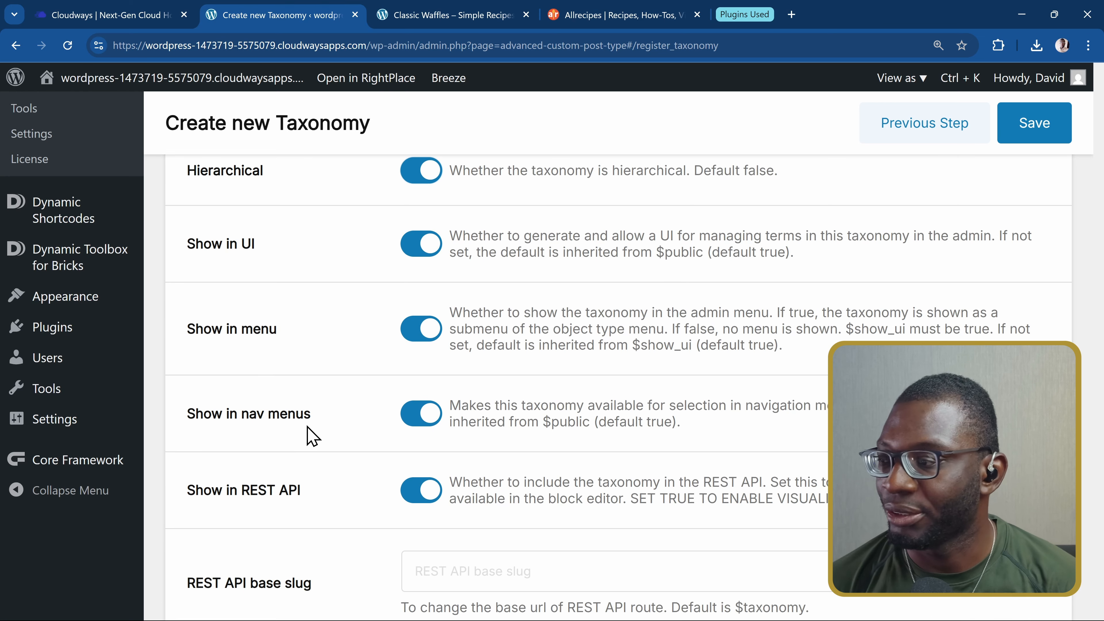
scroll(316, 436, "down", 6)
scroll(313, 435, "down", 6)
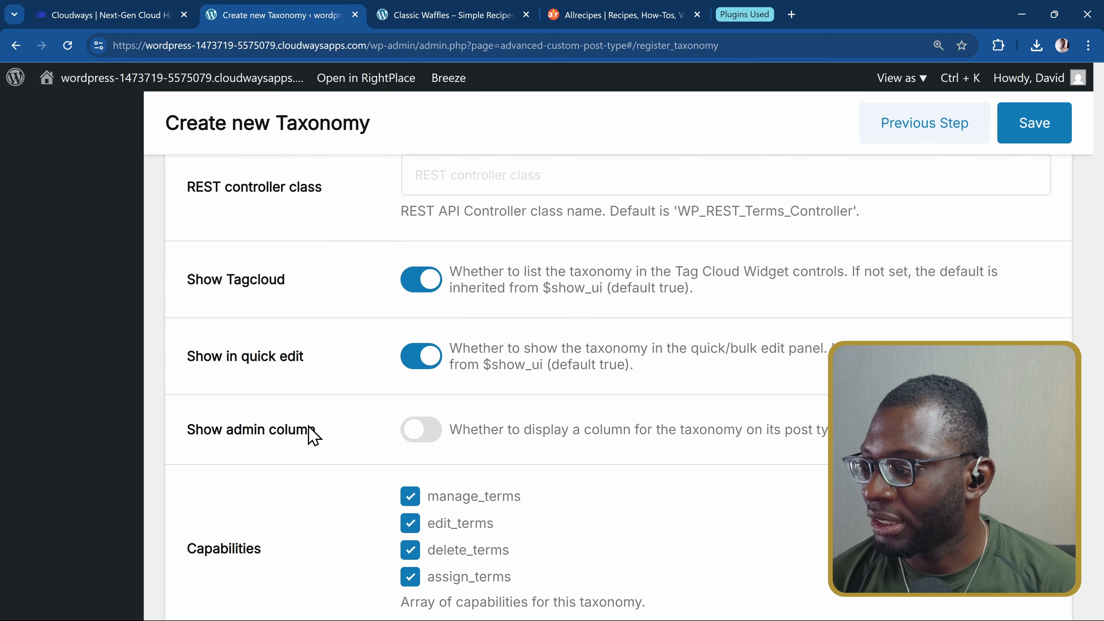
scroll(314, 435, "down", 5)
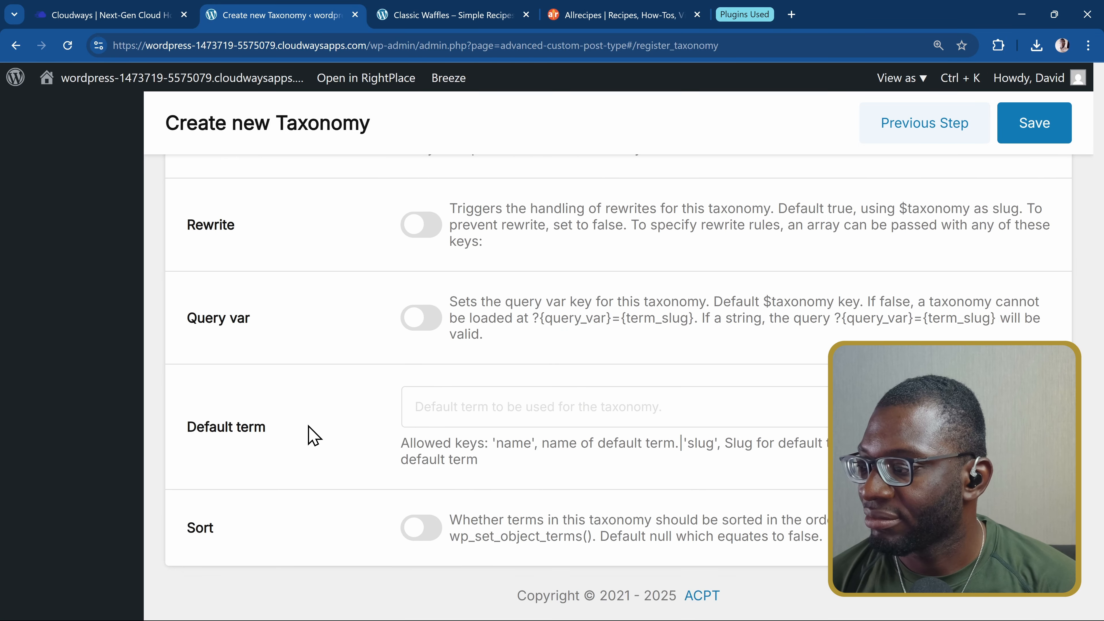
scroll(313, 435, "up", 3)
scroll(314, 434, "up", 1)
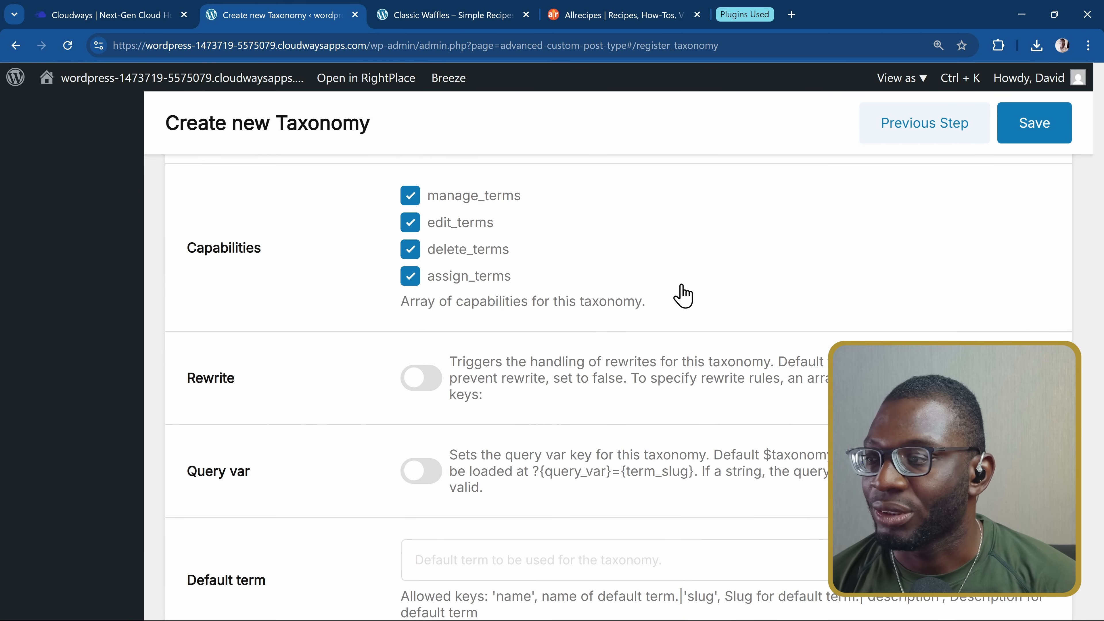
left_click(1039, 135)
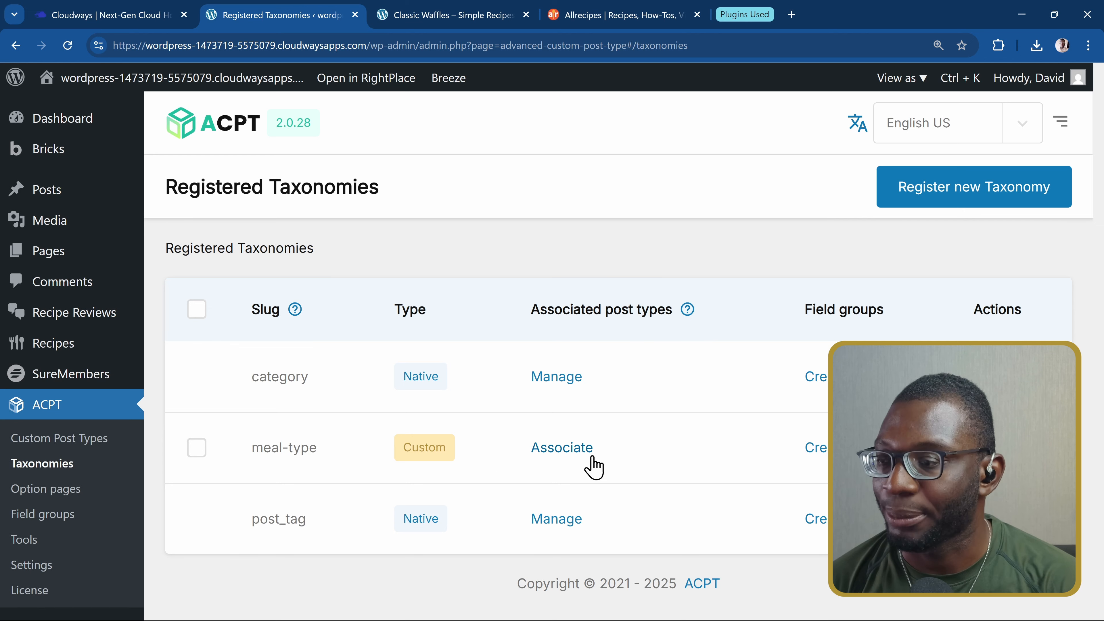
Associate the meal-type taxonomy with the recipes post type.
left_click(557, 455)
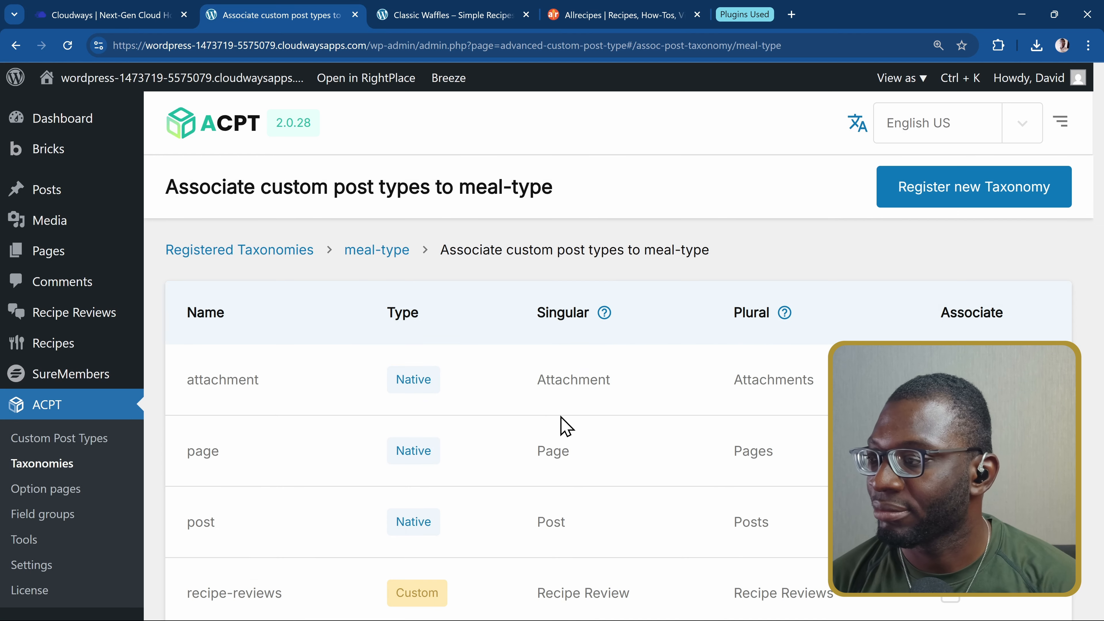
scroll(415, 402, "down", 5)
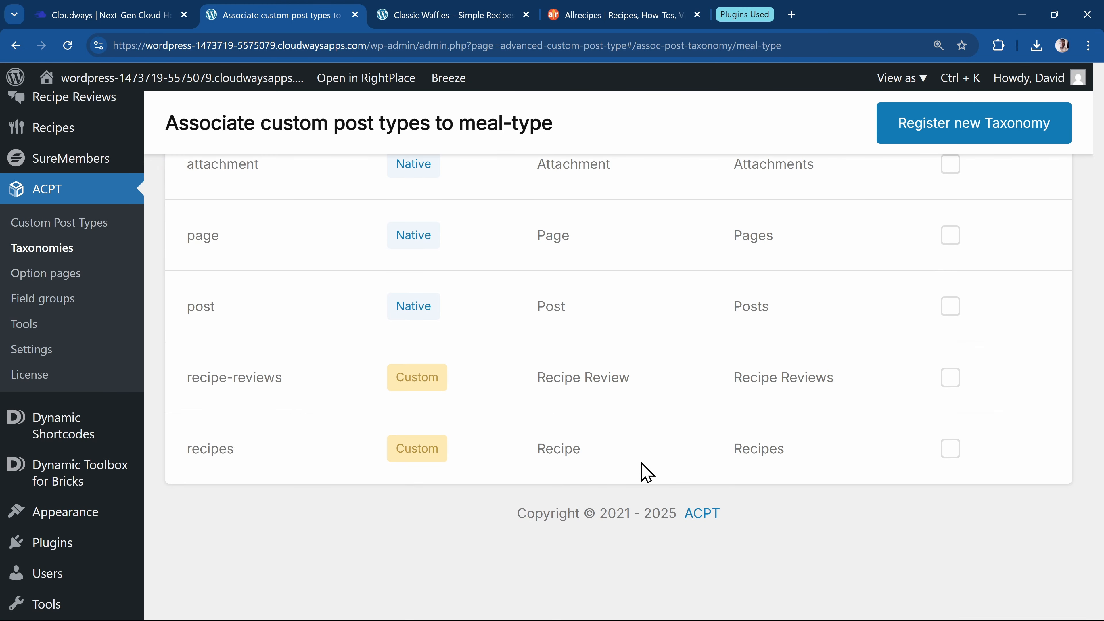
left_click(950, 450)
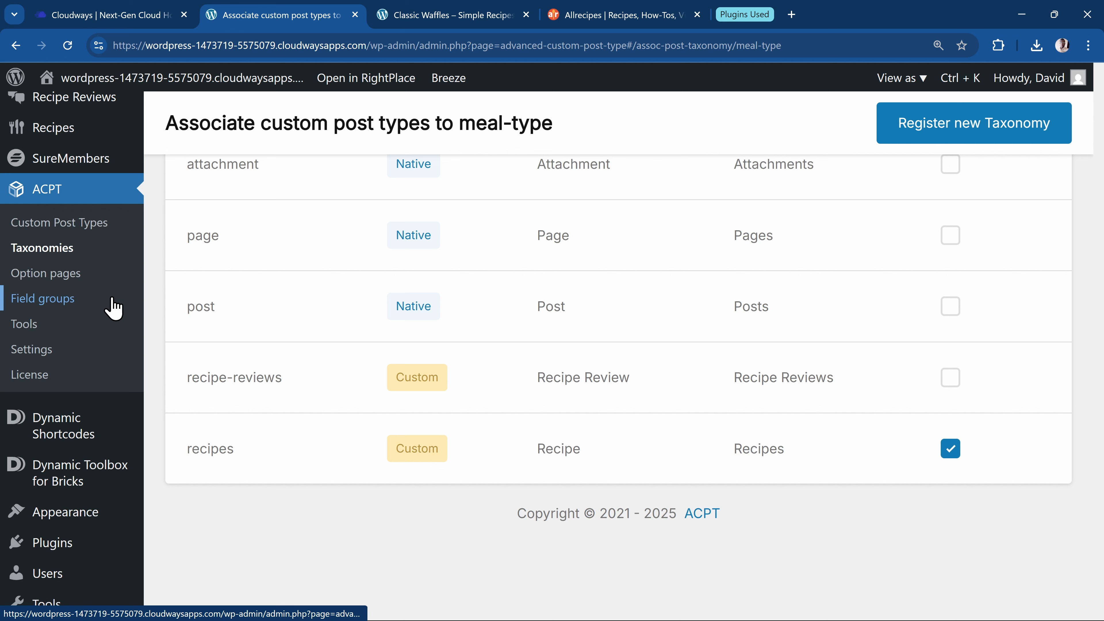
Create a new meta group among the ACPT field groups and set its label and name to recipe-fields.
left_click(83, 303)
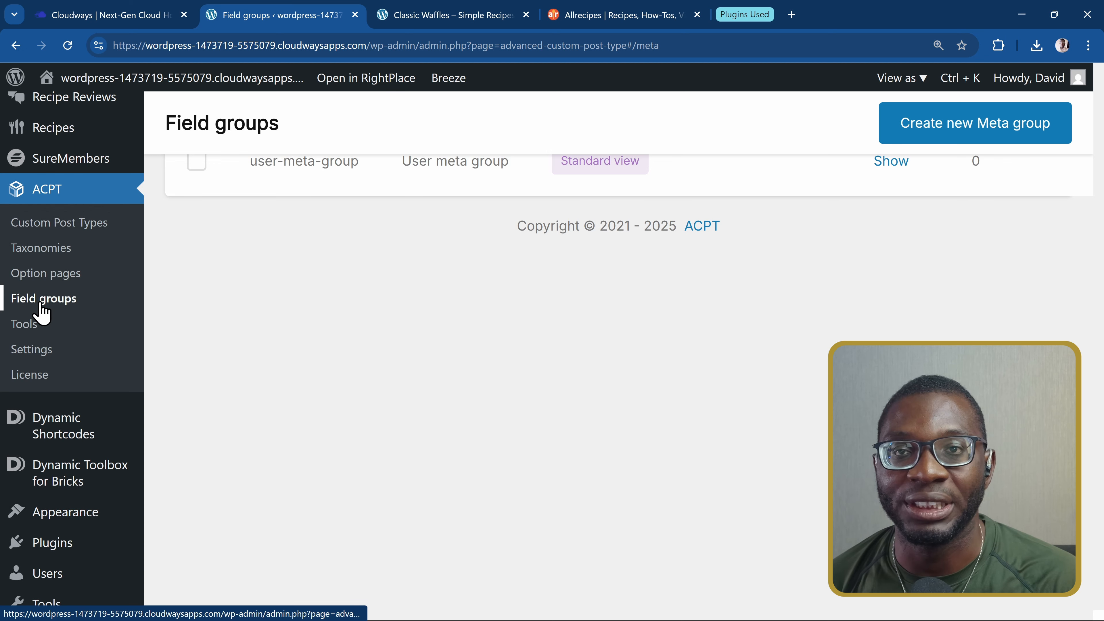
scroll(378, 328, "up", 5)
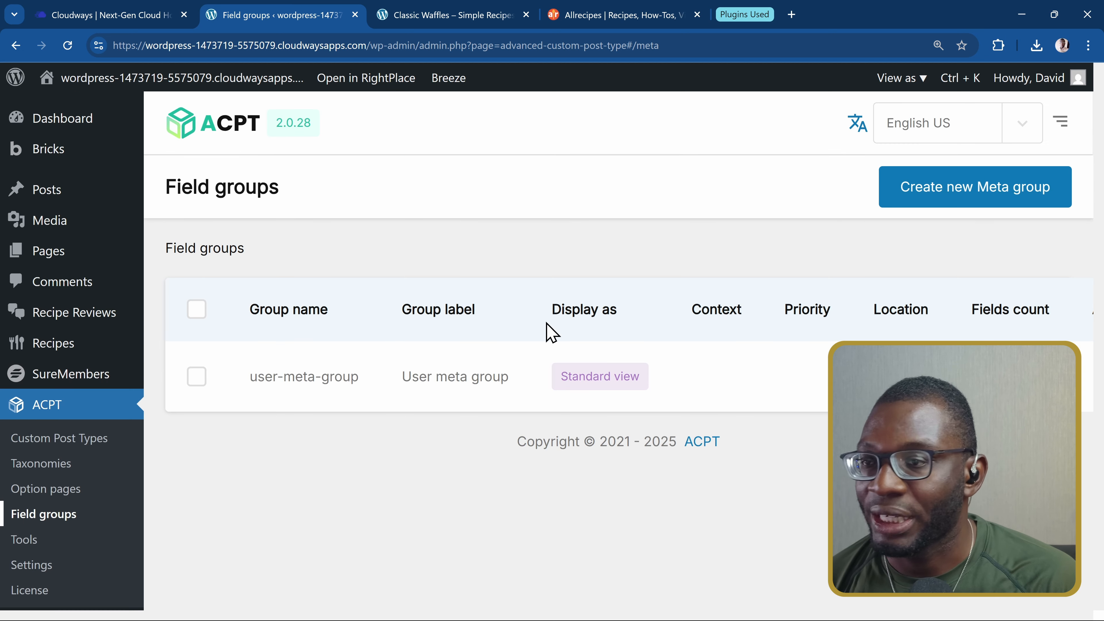
left_click(915, 193)
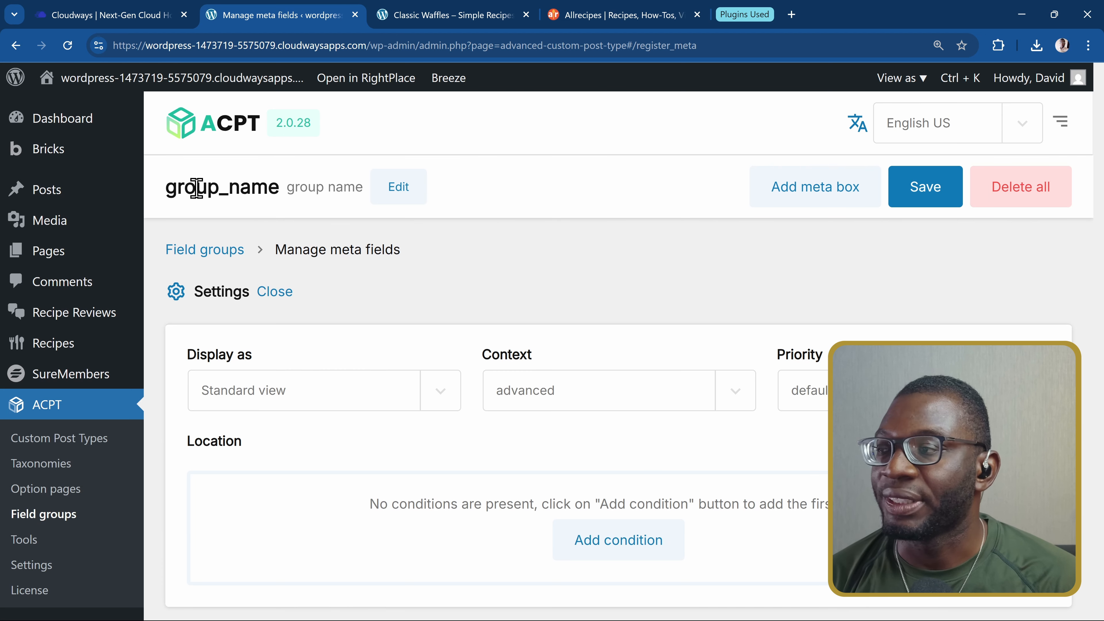
left_click(399, 187)
left_click(239, 197)
key("ctrl+a")
key("BackSpace")
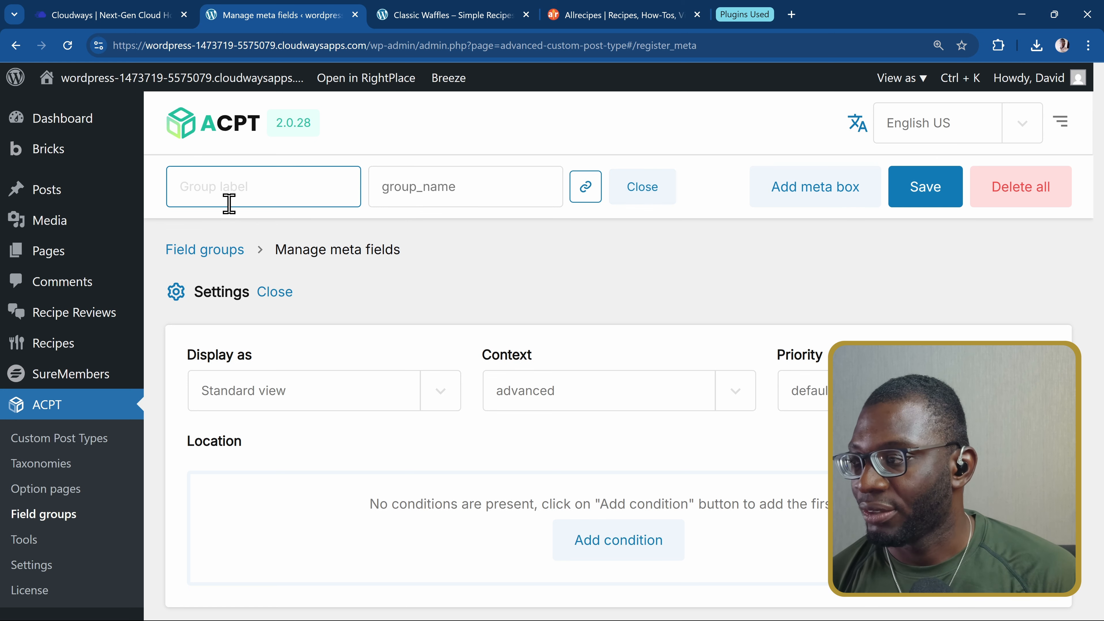
type("recipe-")
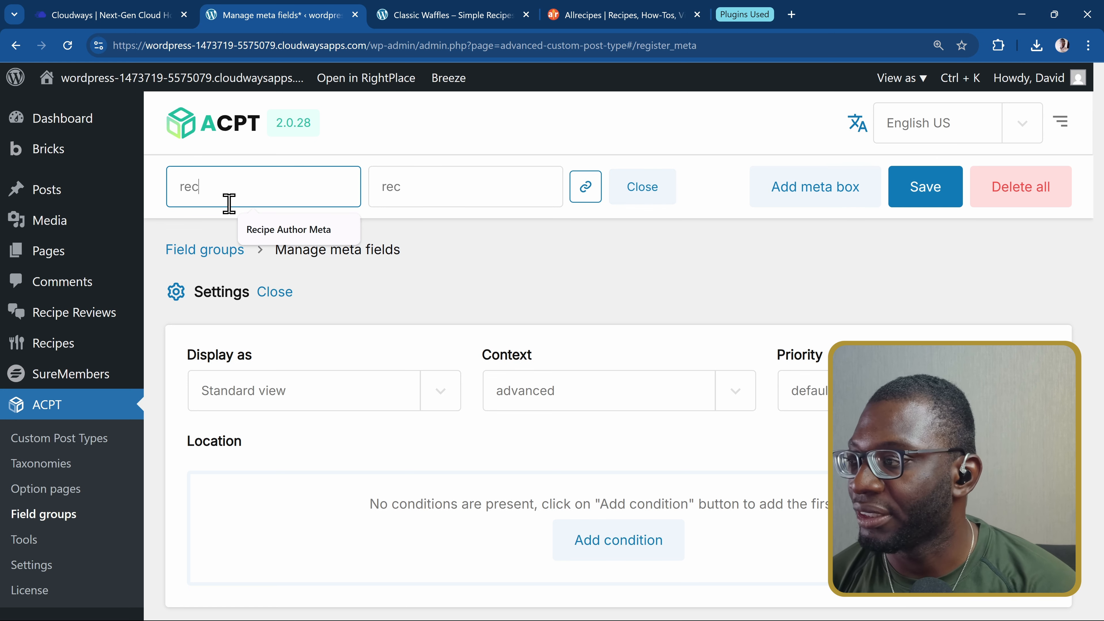
type("fields")
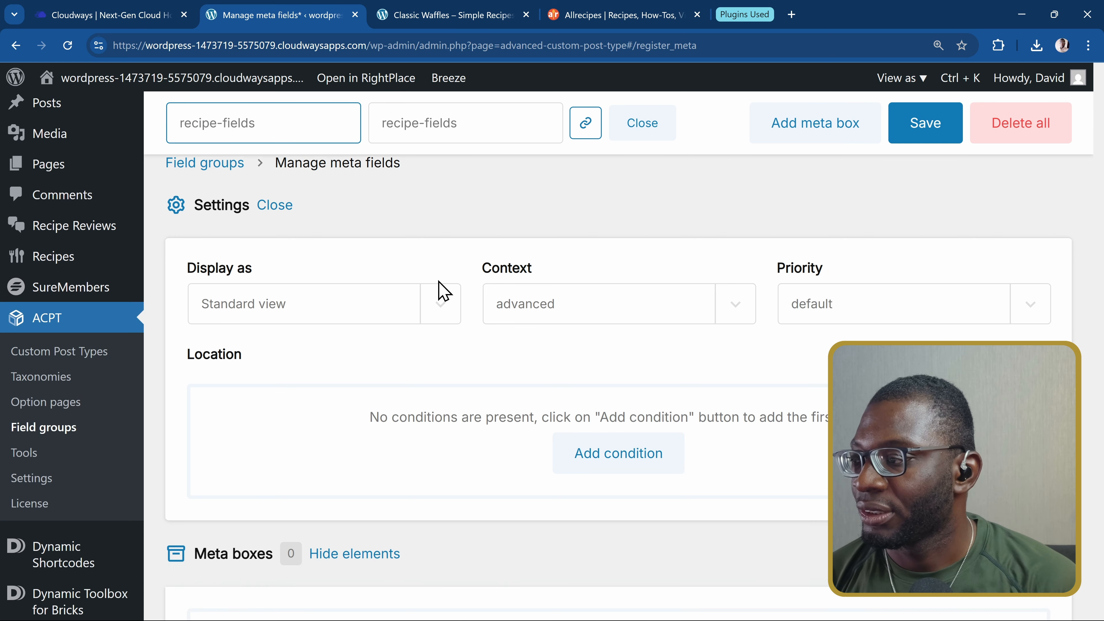
Add a location condition to the recipe-fields group so that post type is equal to Recipes.
scroll(439, 288, "down", 3)
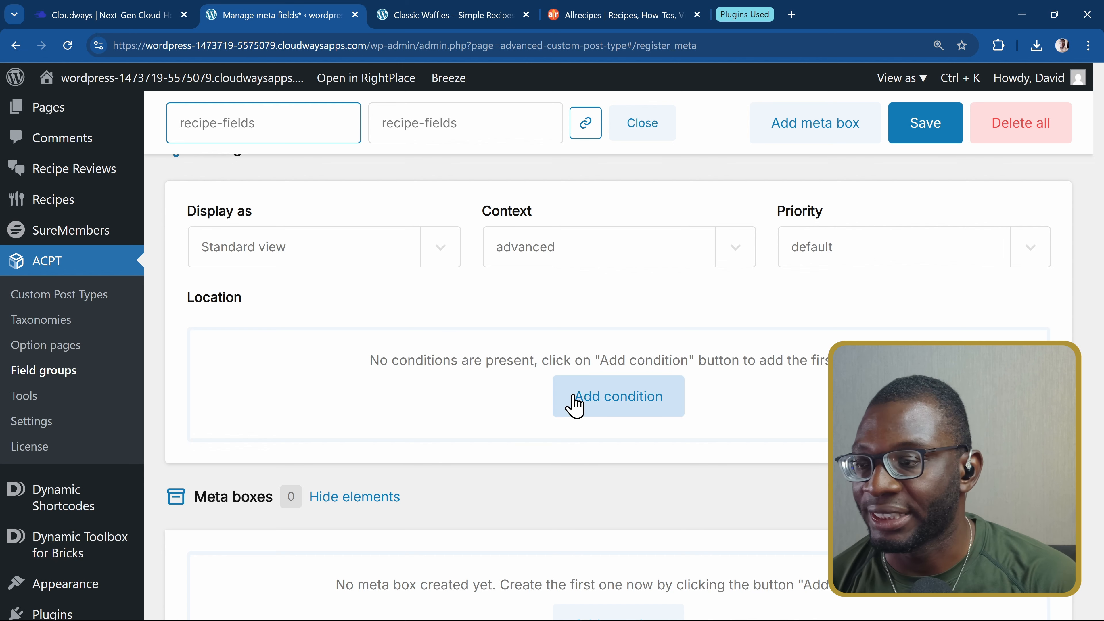
left_click(604, 404)
scroll(521, 383, "down", 2)
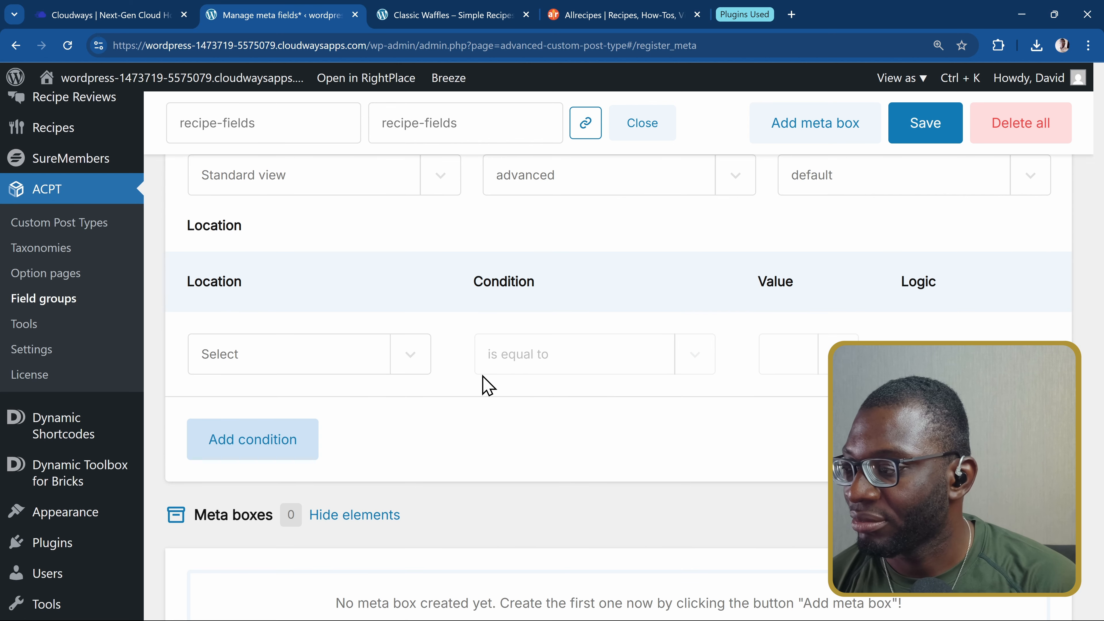
left_click(346, 374)
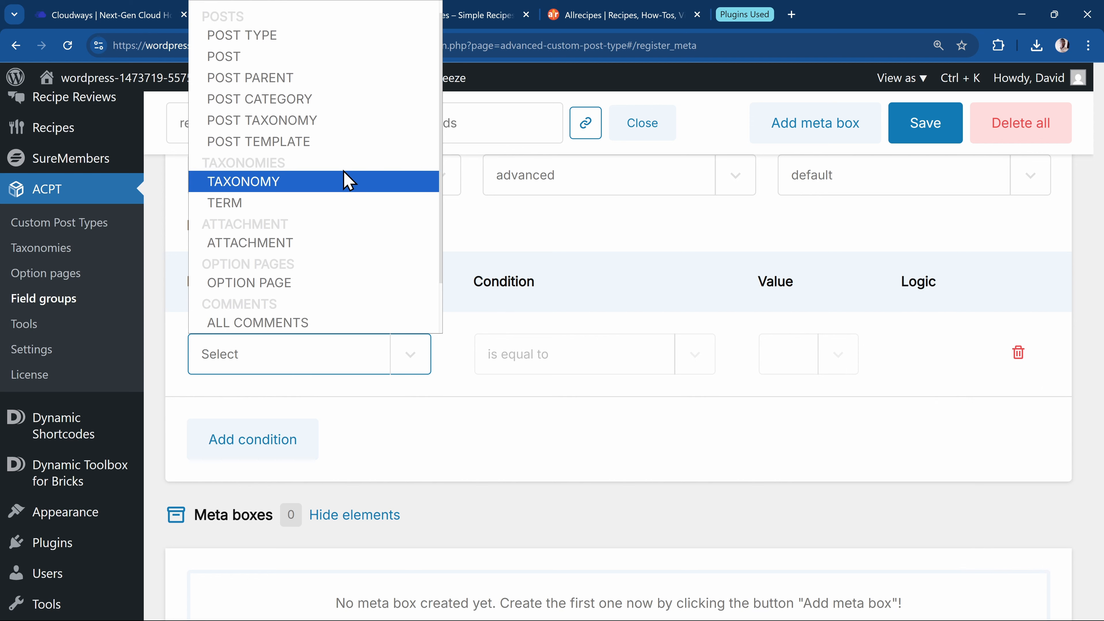
left_click(318, 39)
left_click(566, 357)
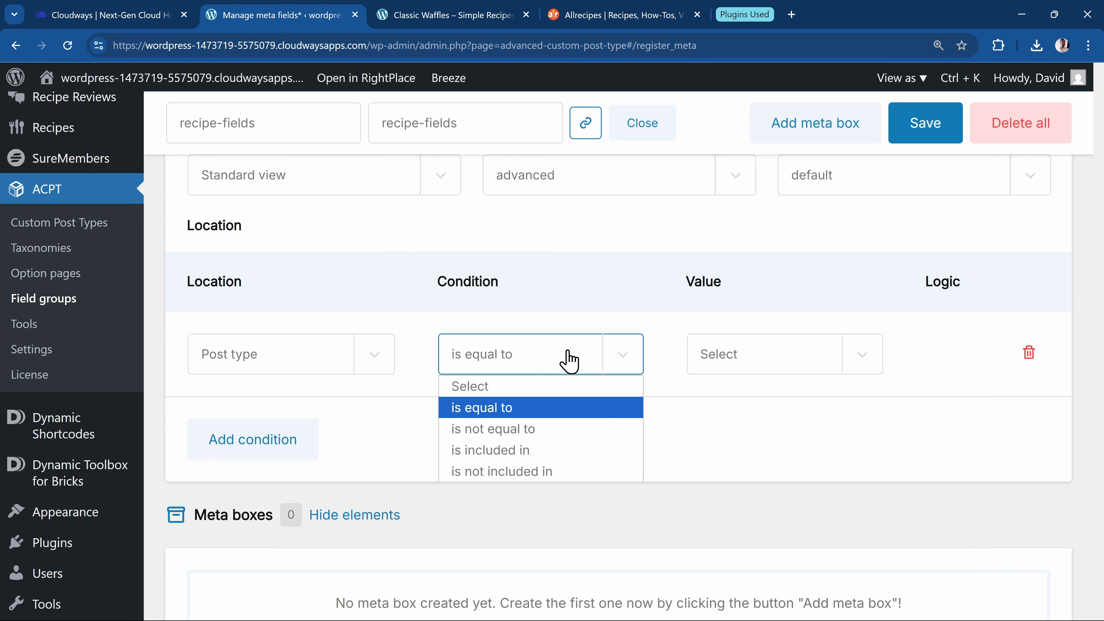
left_click(541, 408)
left_click(751, 355)
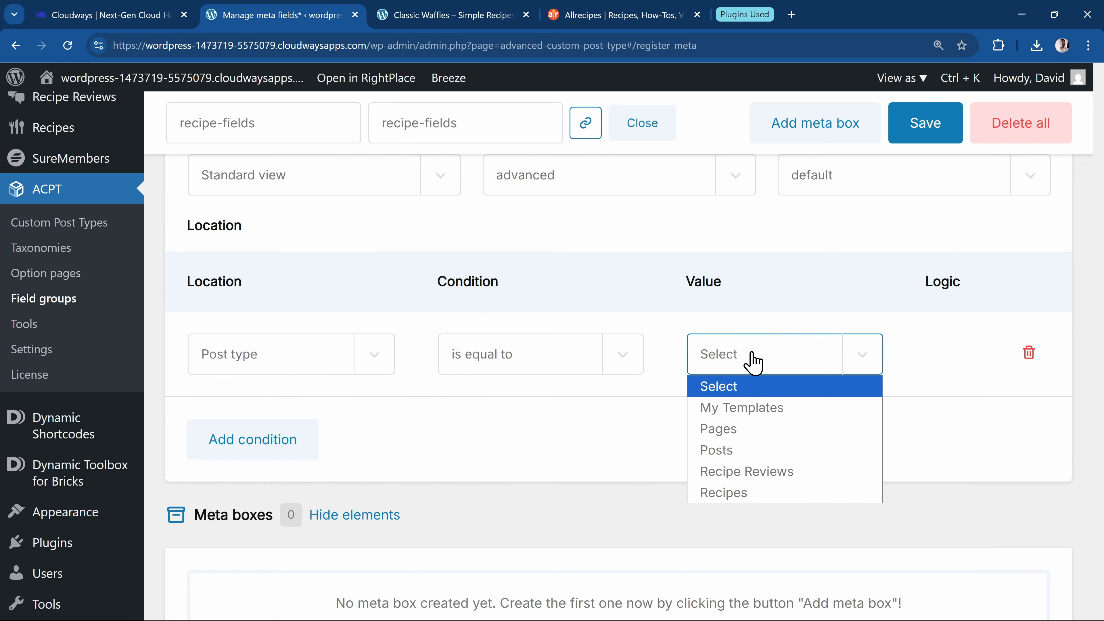
left_click(766, 492)
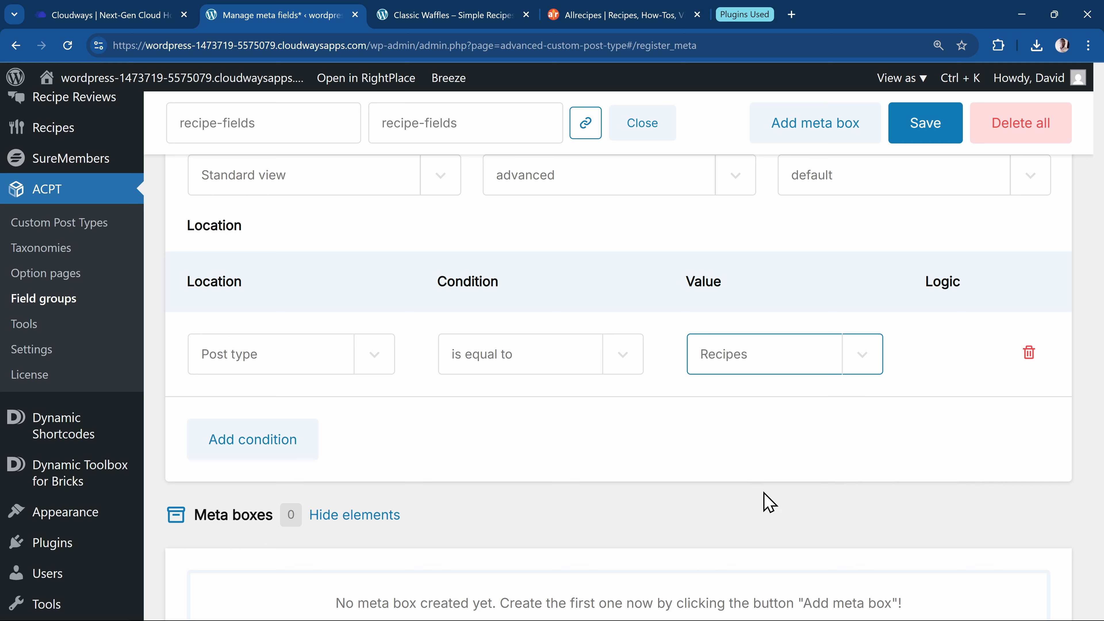
Add a meta box to the recipe-fields group and clear its default label.
scroll(579, 424, "down", 5)
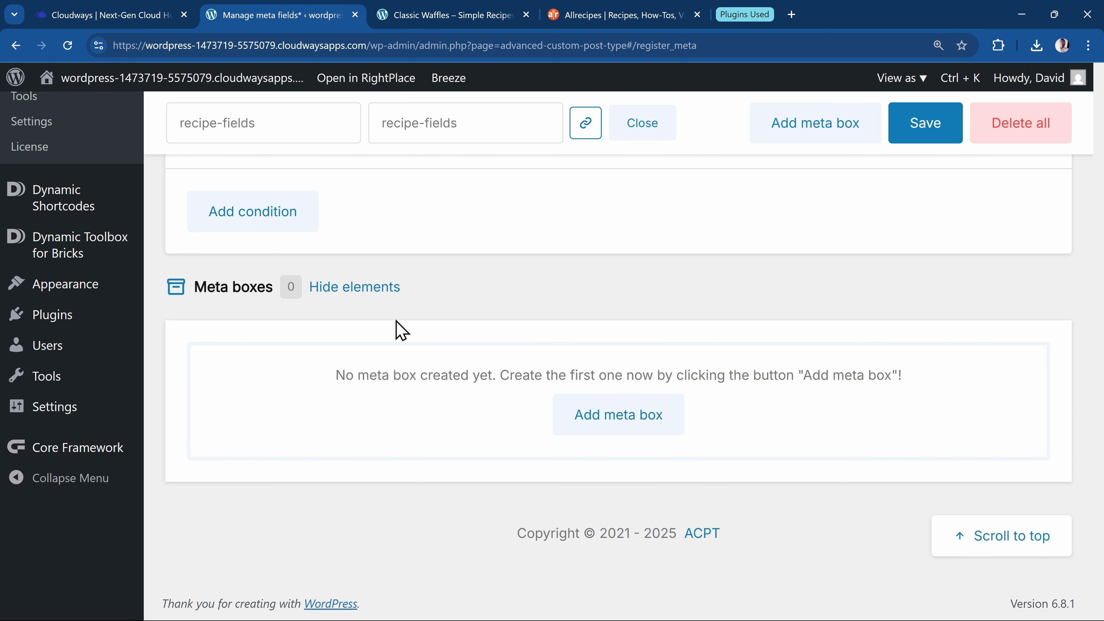
left_click(607, 432)
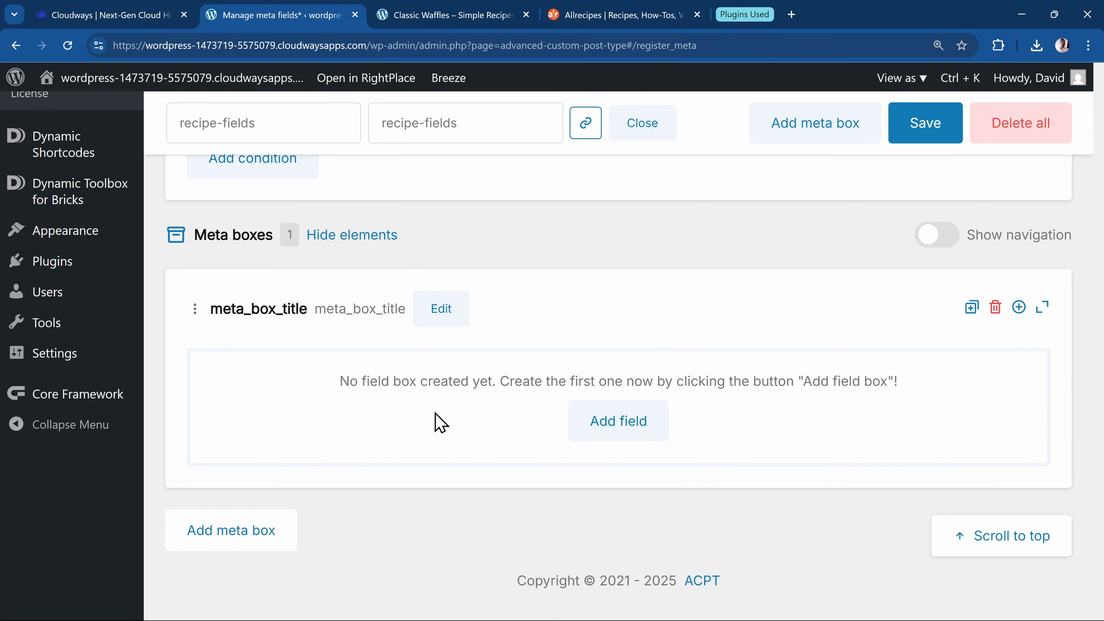
left_click(440, 308)
key("ctrl+a")
key("BackSpace")
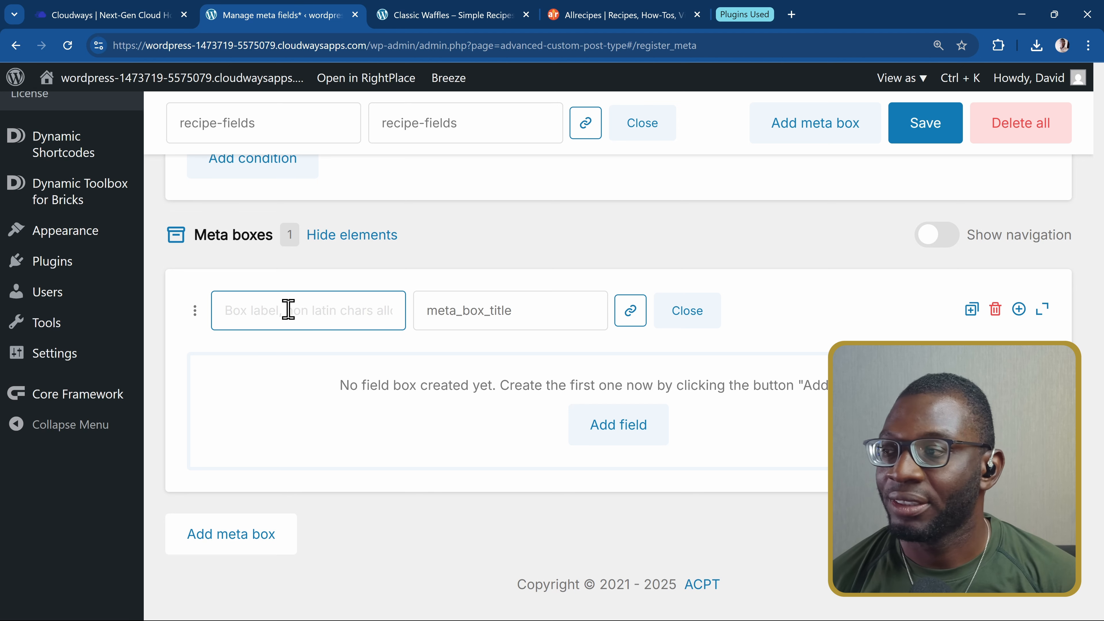
Examine the Classic Waffles recipe page for the kinds of content the recipe fields must hold.
left_click(436, 16)
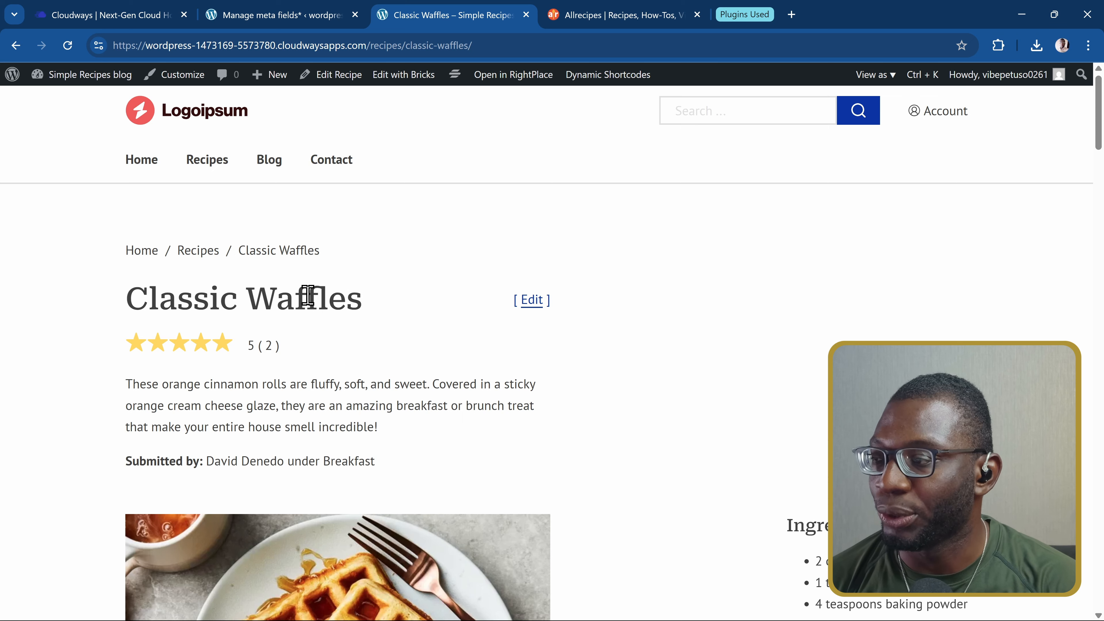
scroll(304, 287, "down", 5)
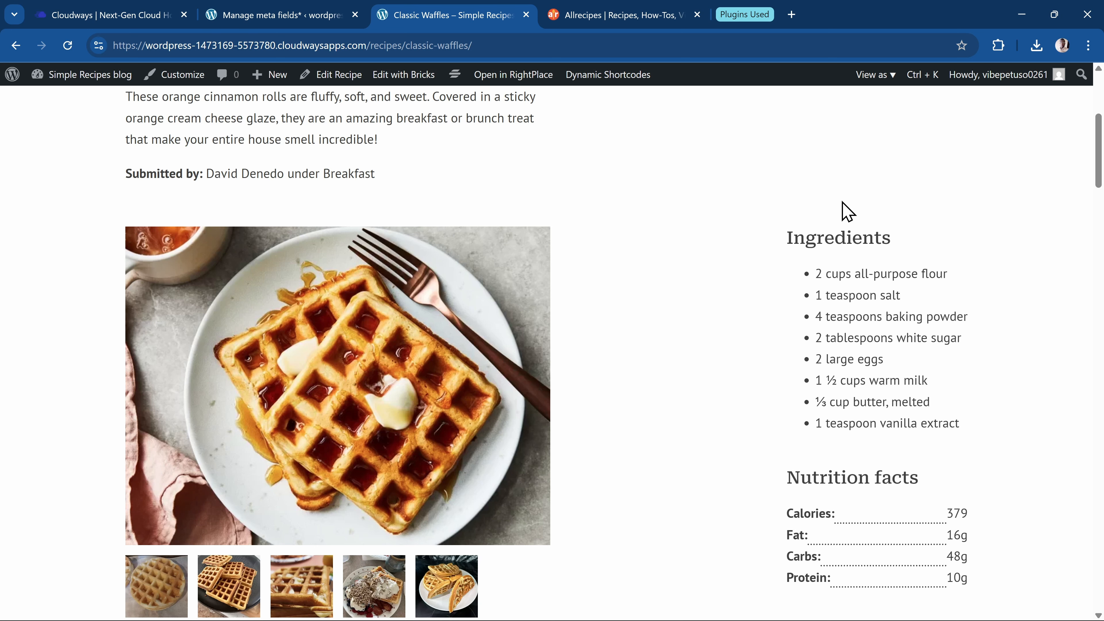
scroll(882, 187, "down", 5)
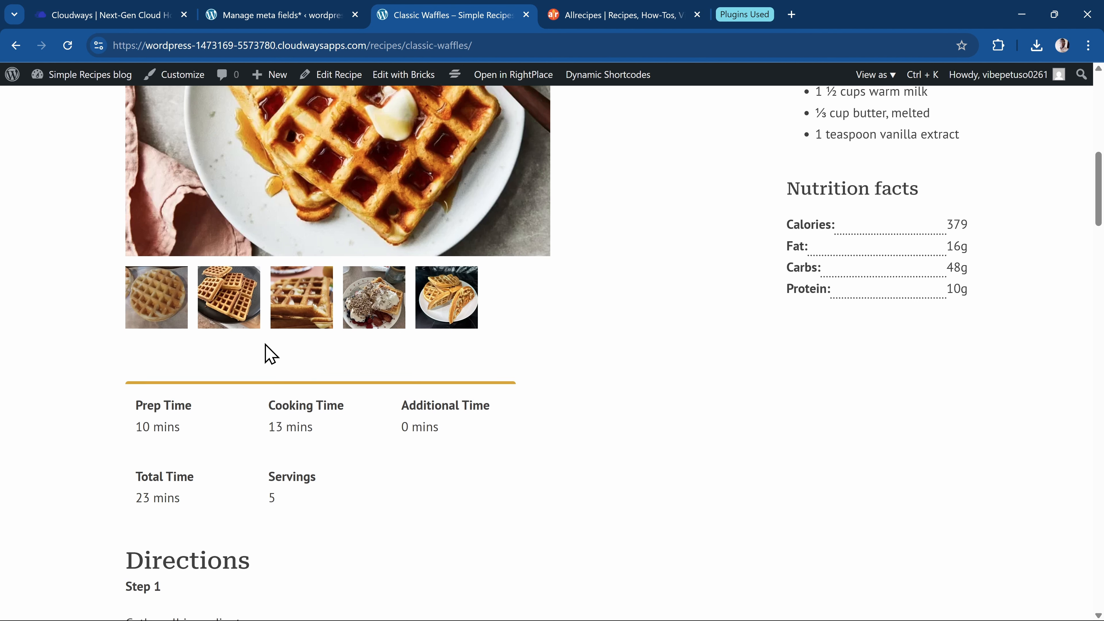
scroll(266, 353, "down", 4)
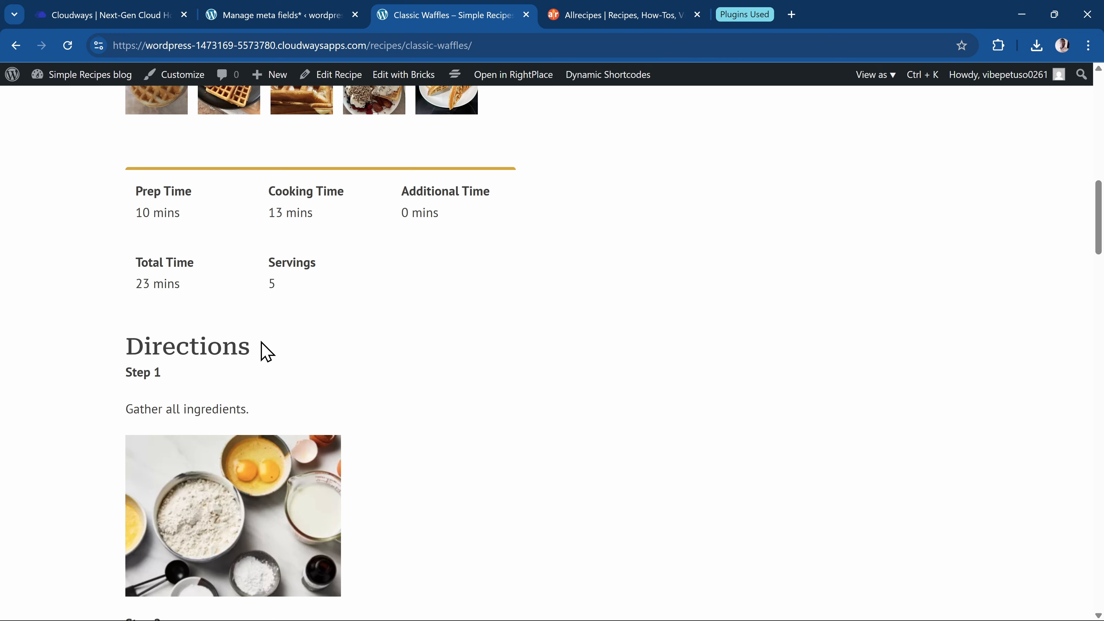
scroll(455, 355, "up", 14)
scroll(434, 331, "down", 5)
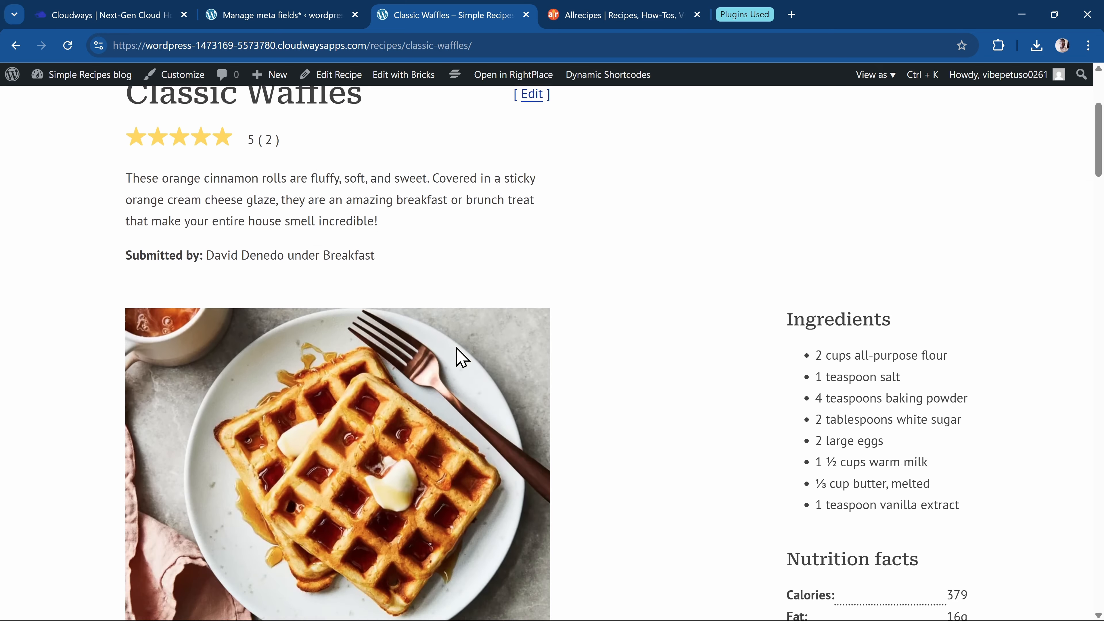
Label the empty meta box in the recipe-fields group Ingredients.
left_click(267, 15)
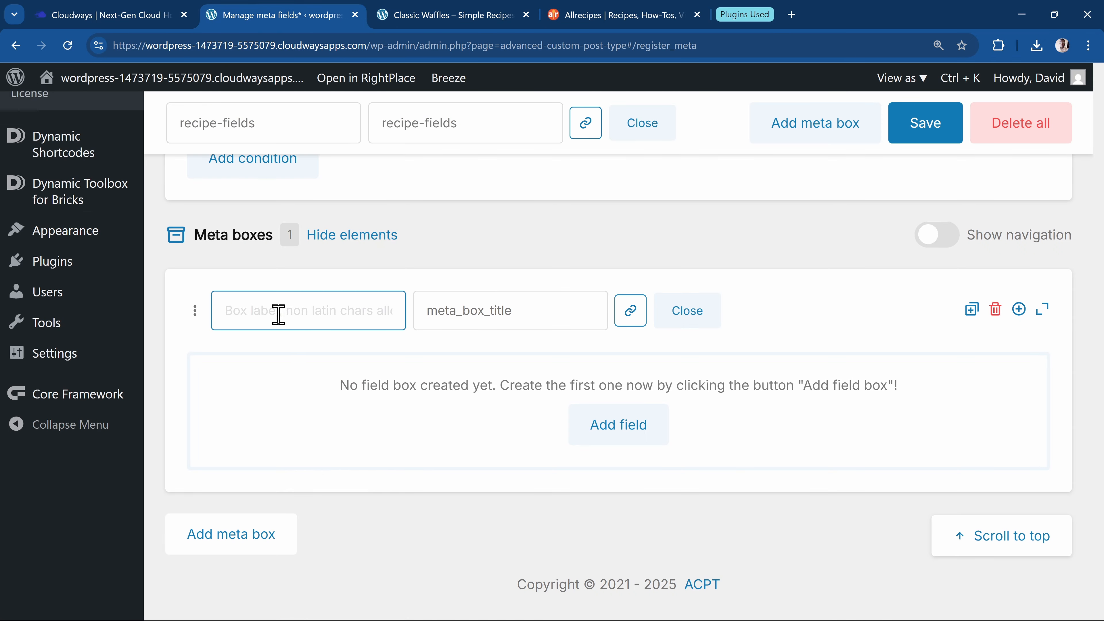
type("Ingred")
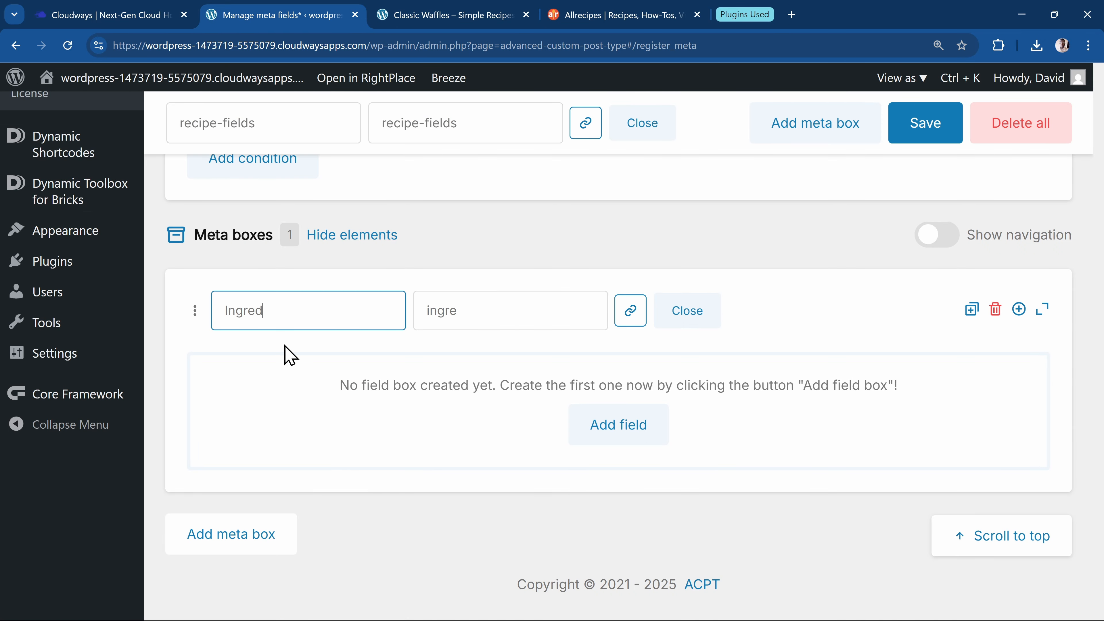
type("ients")
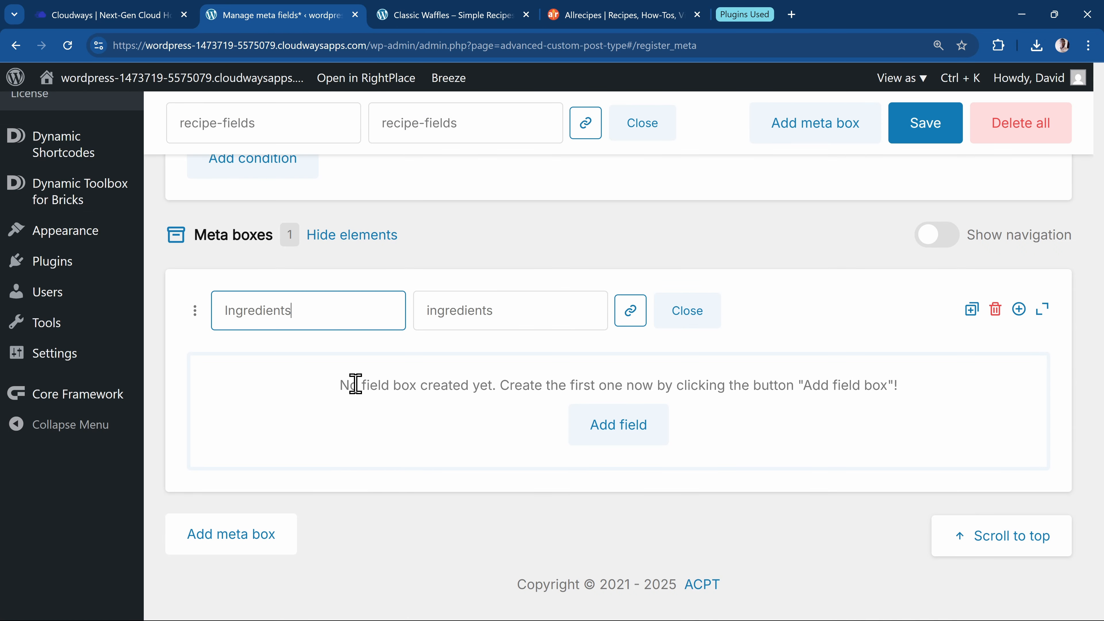
Add a field labelled Ingredients to the Ingredients meta box and set its field type to Repeater.
left_click(613, 430)
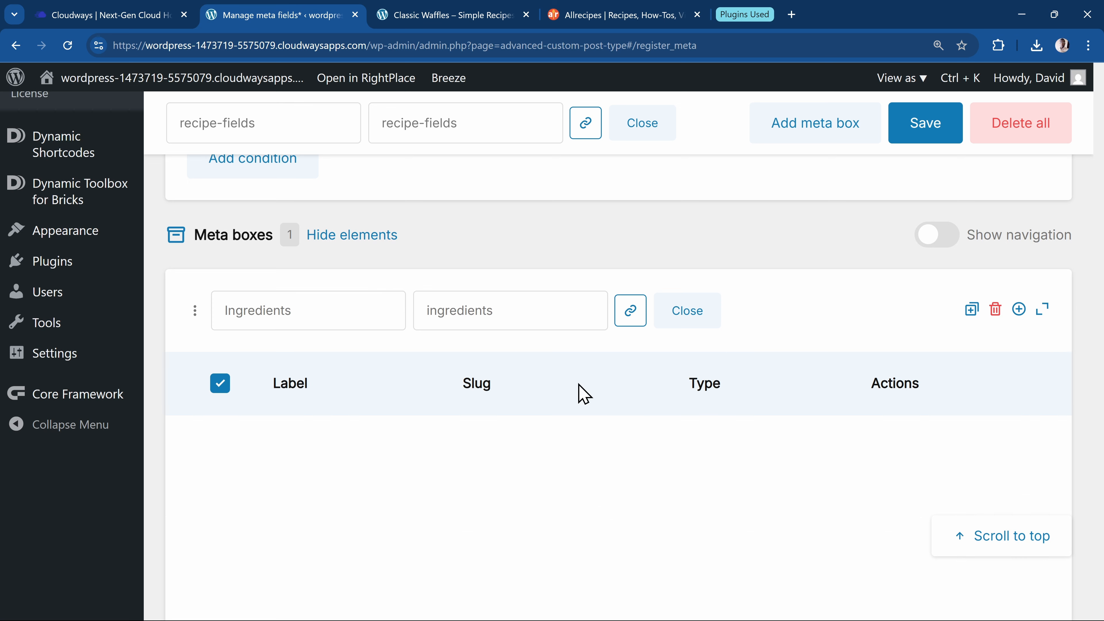
scroll(443, 384, "down", 3)
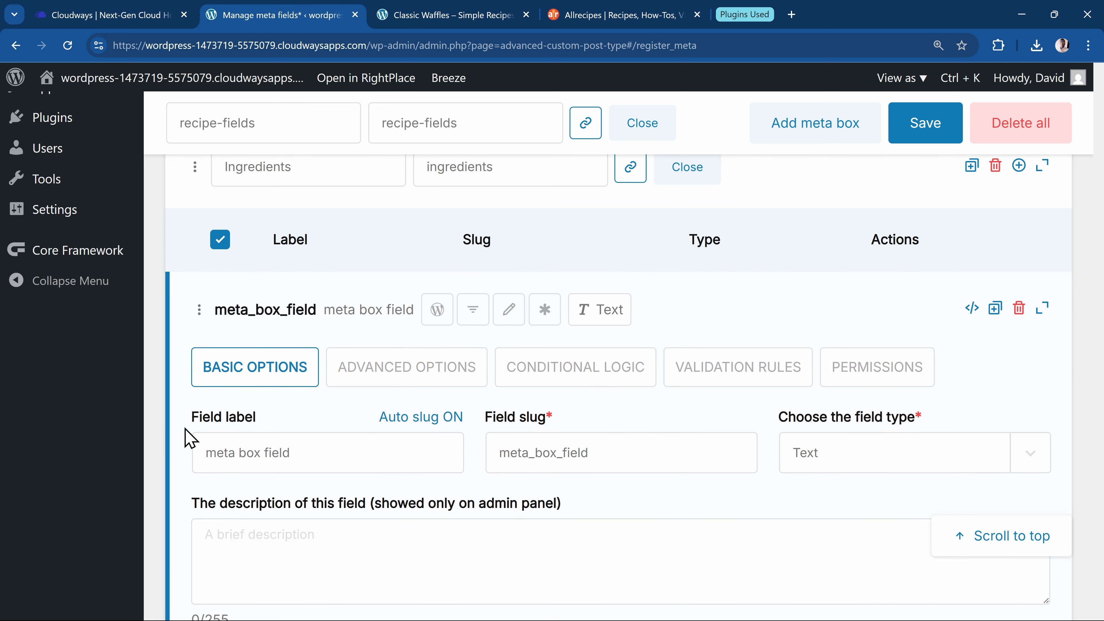
left_click(283, 457)
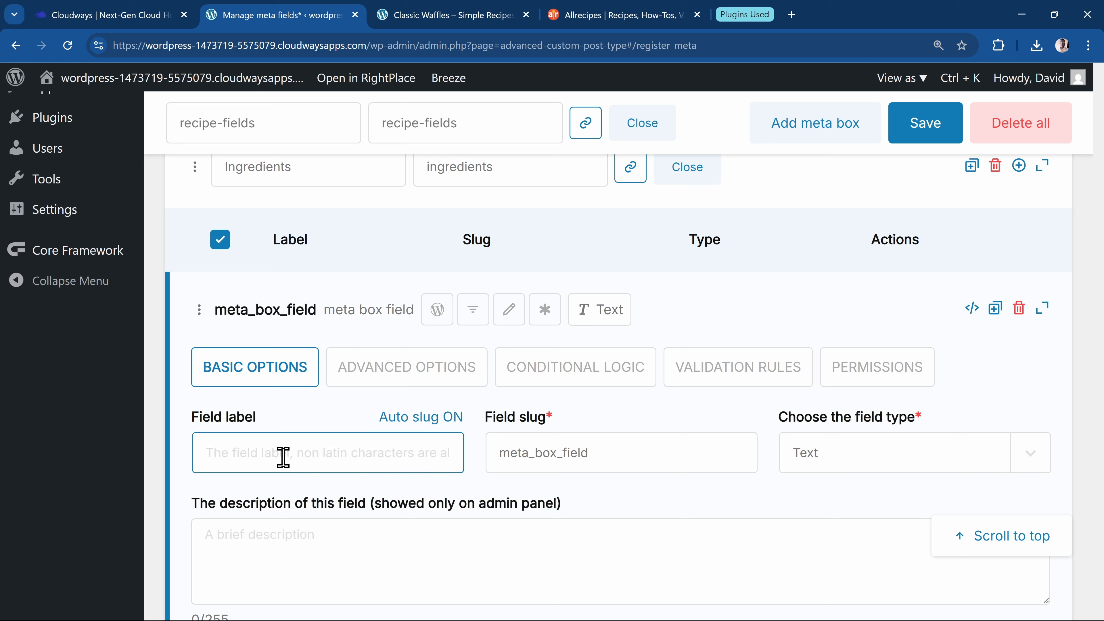
type("Ingredients")
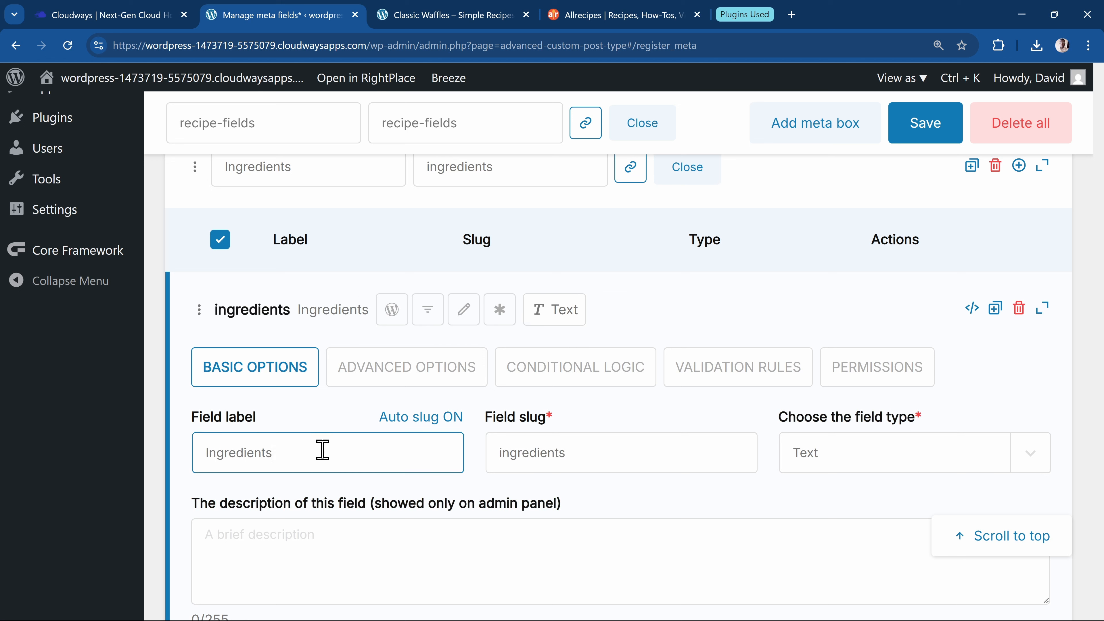
left_click(851, 475)
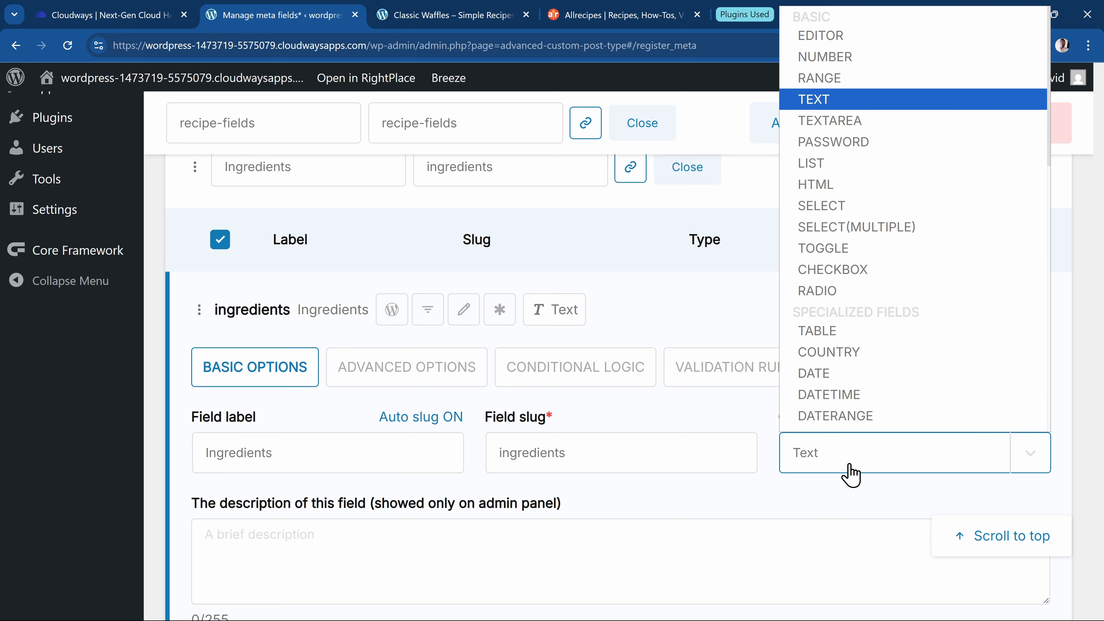
type("re")
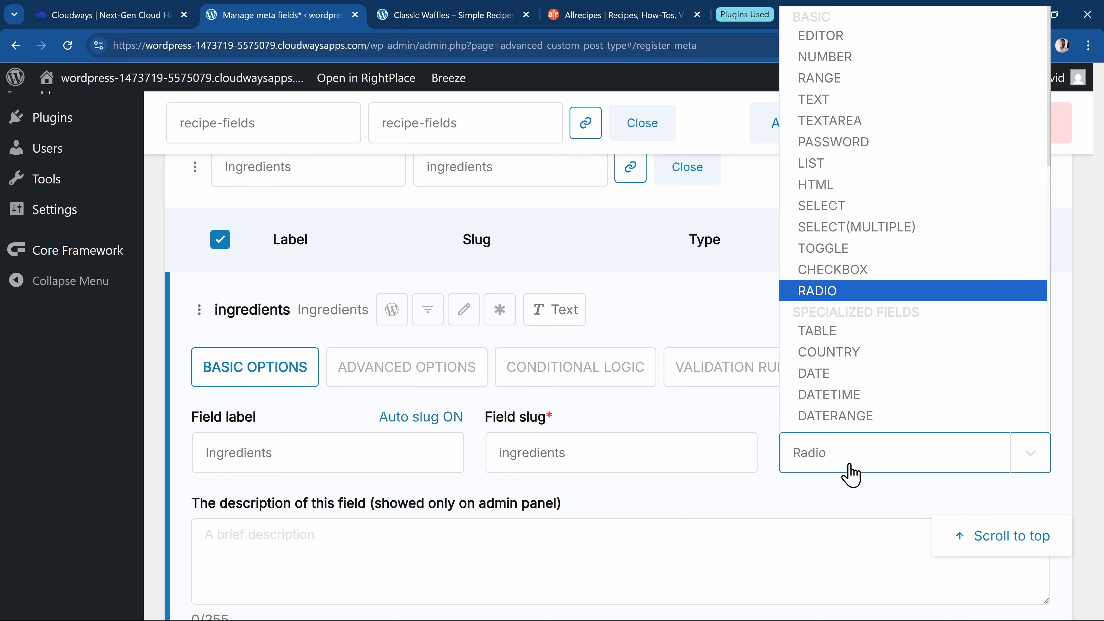
key("Return")
Add a child field labelled Ingredient to the Ingredients repeater, keeping the Text field type.
scroll(628, 431, "down", 5)
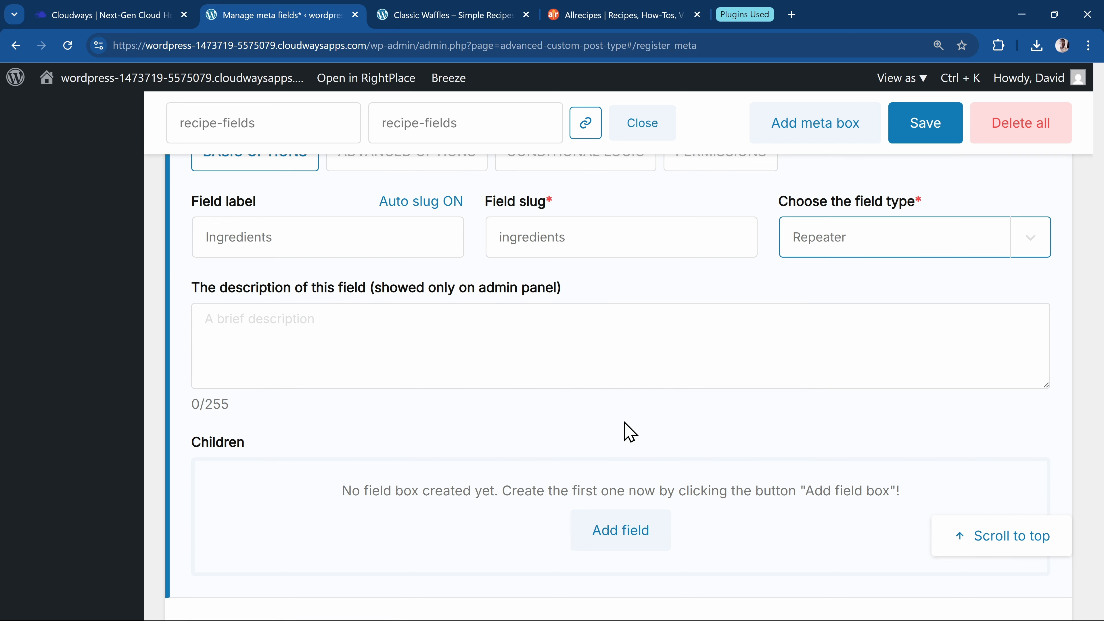
scroll(640, 458, "down", 3)
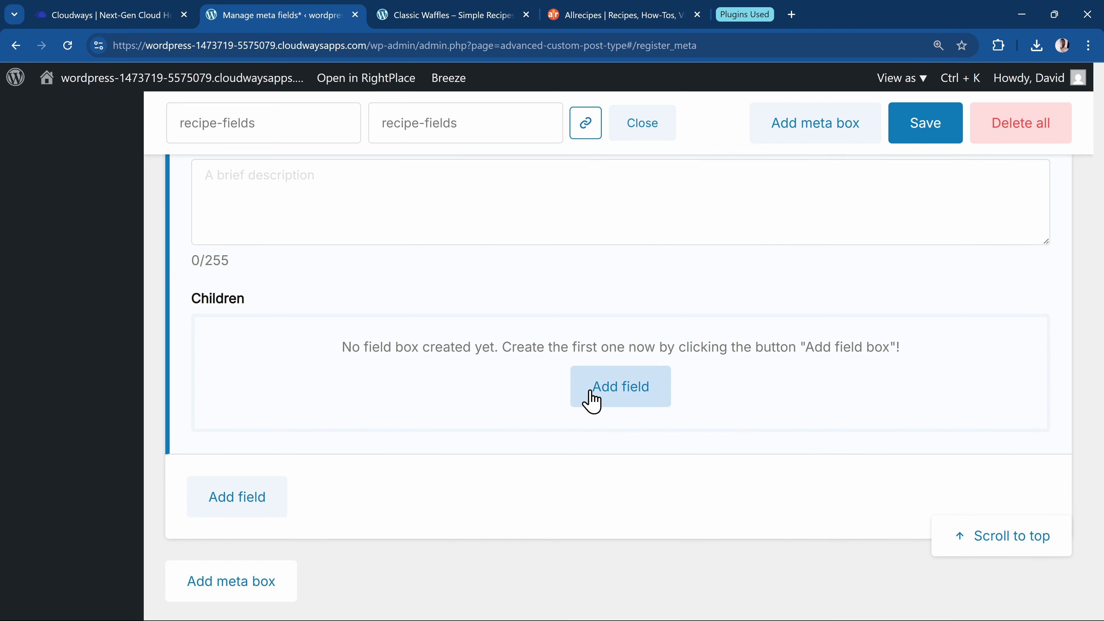
left_click(616, 396)
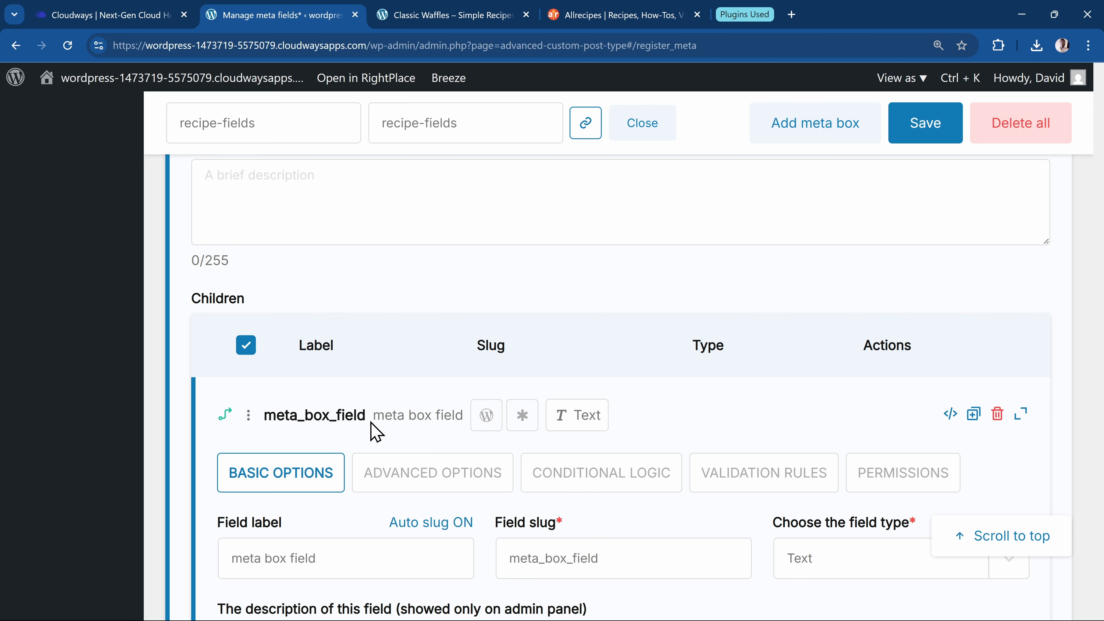
scroll(343, 444, "down", 3)
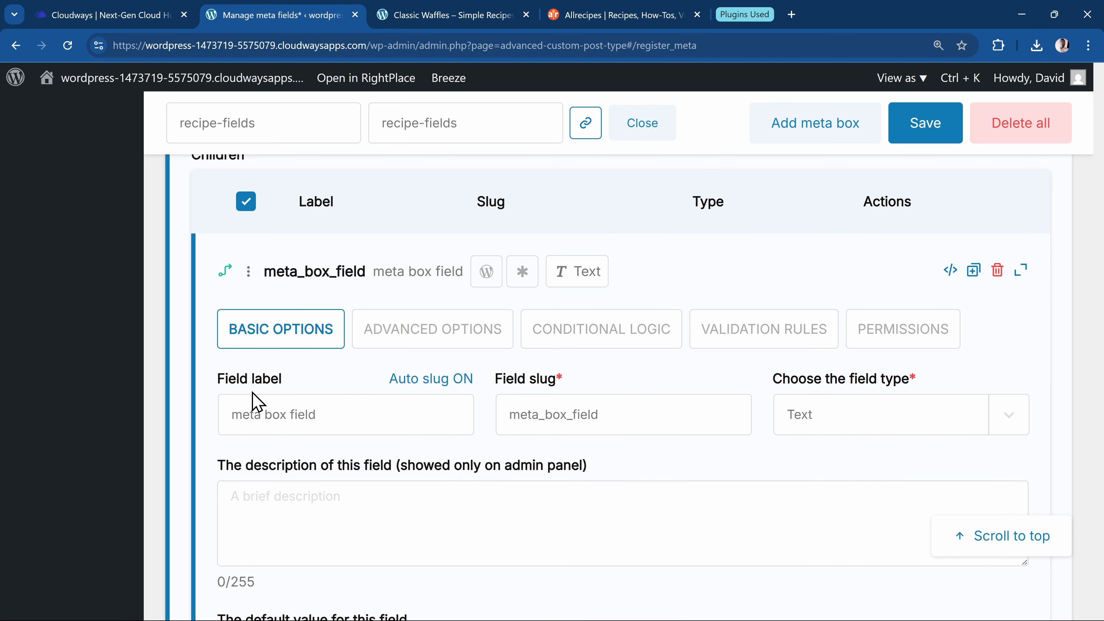
left_click(304, 417)
key("ctrl+a")
key("BackSpace")
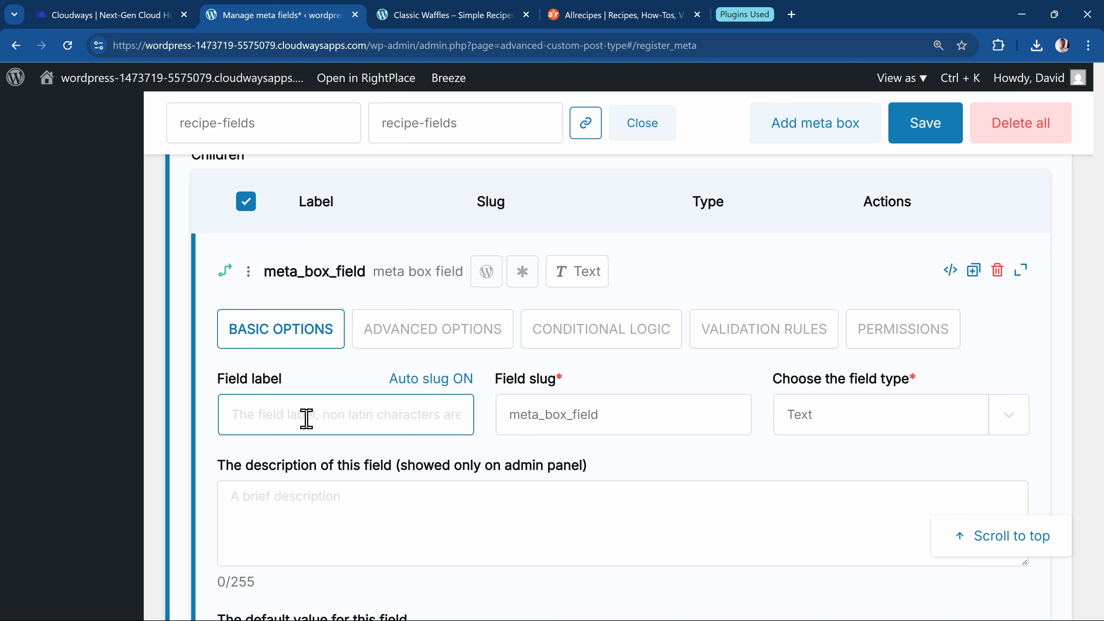
type("Ingredient")
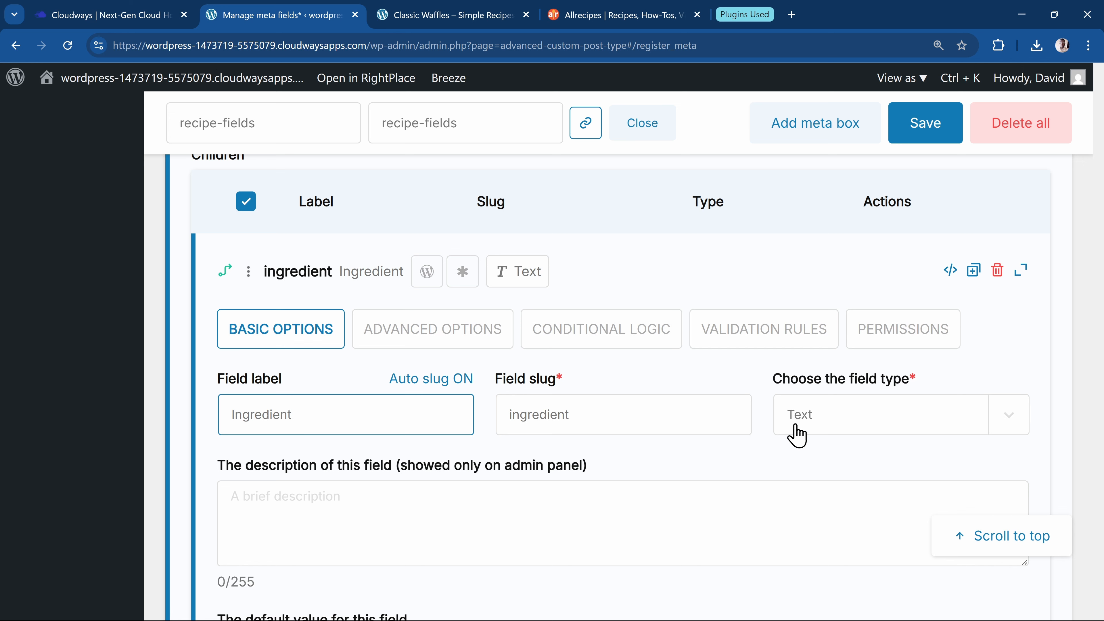
Collapse the Ingredient child field, the Ingredients repeater and the Ingredients meta box.
scroll(771, 430, "up", 5)
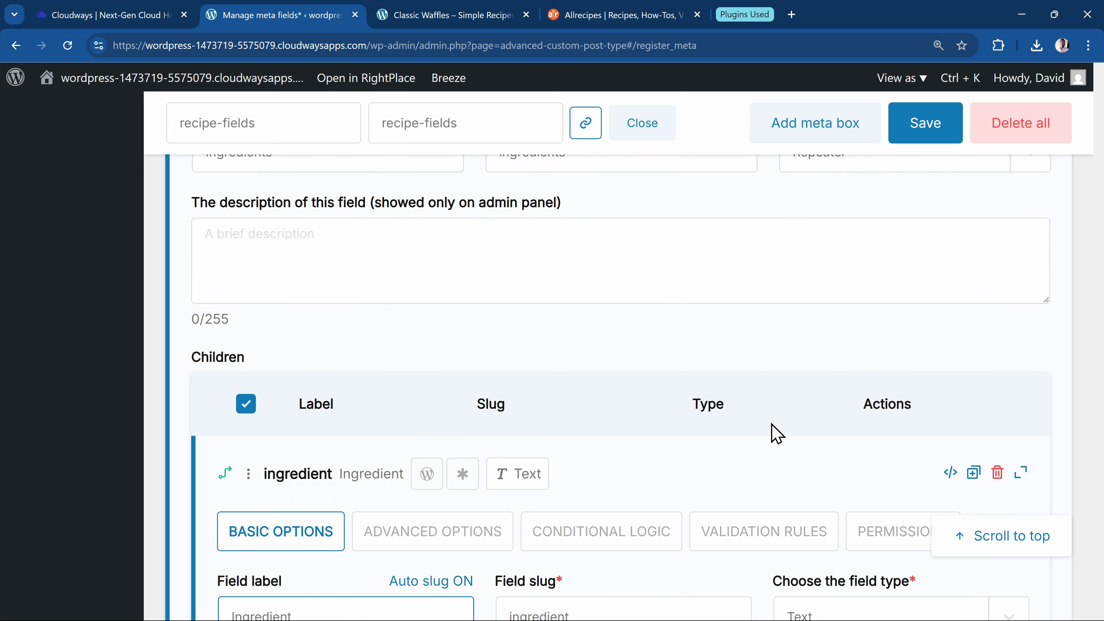
scroll(913, 418, "down", 4)
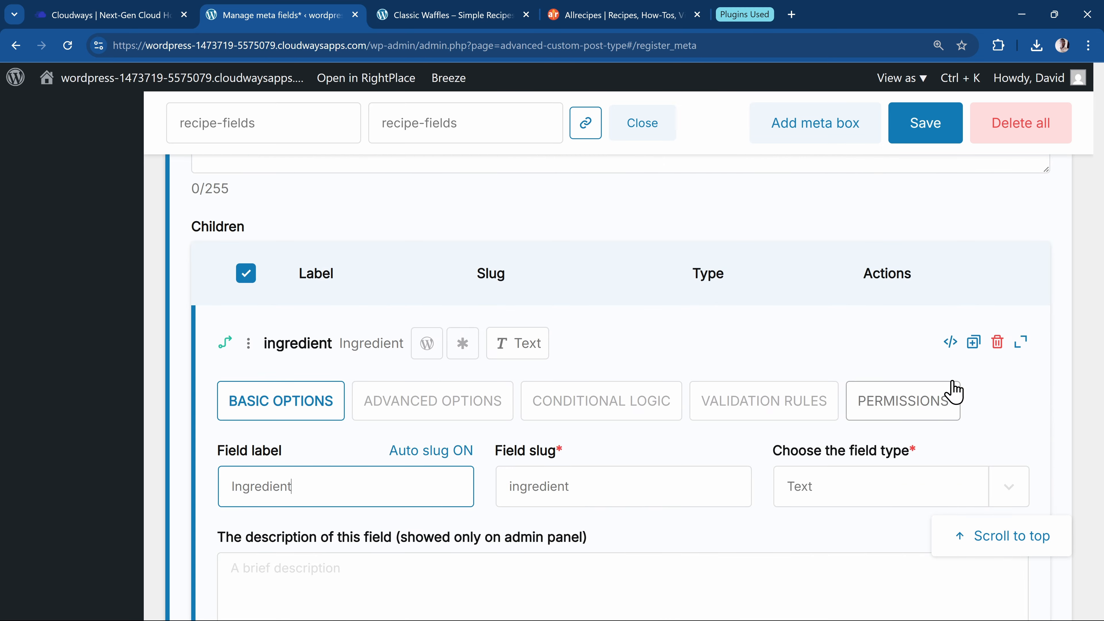
left_click(1020, 344)
scroll(998, 354, "up", 10)
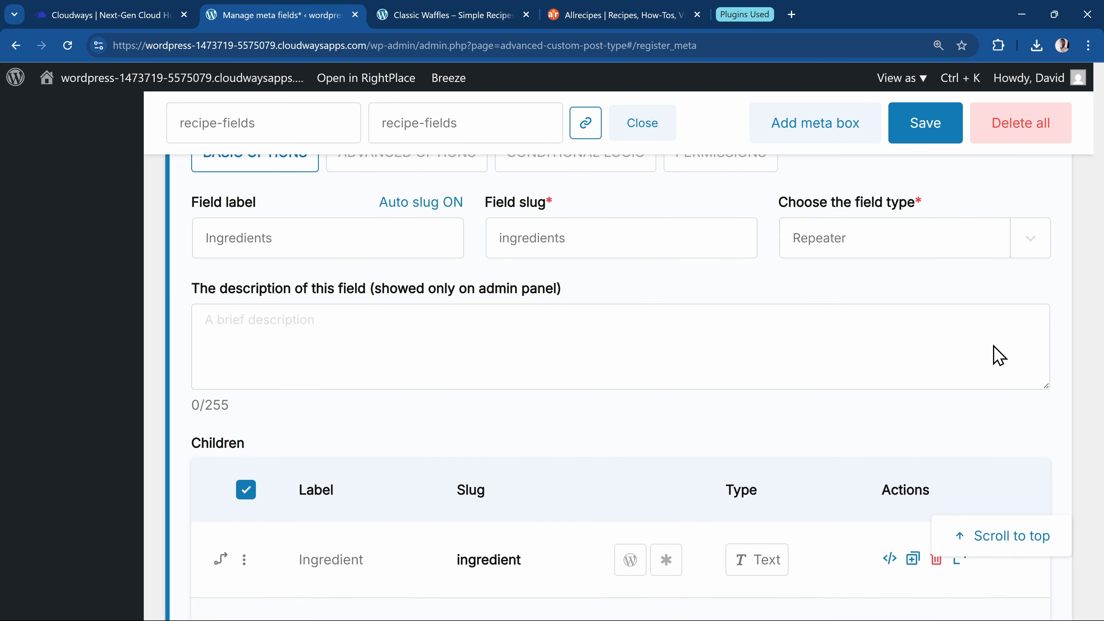
left_click(1042, 454)
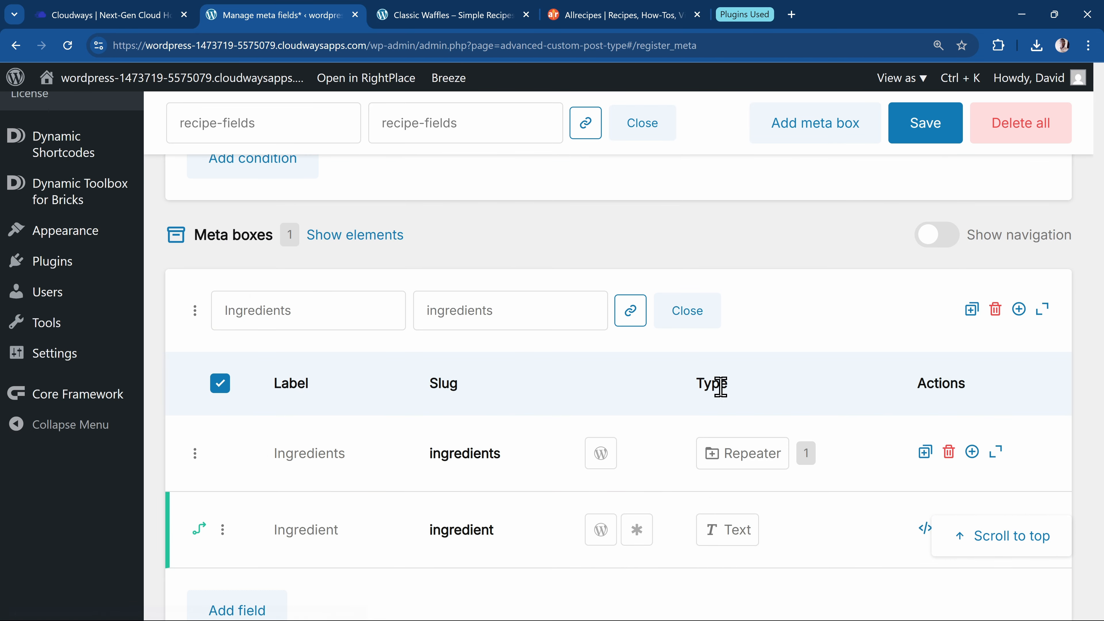
scroll(708, 381, "down", 3)
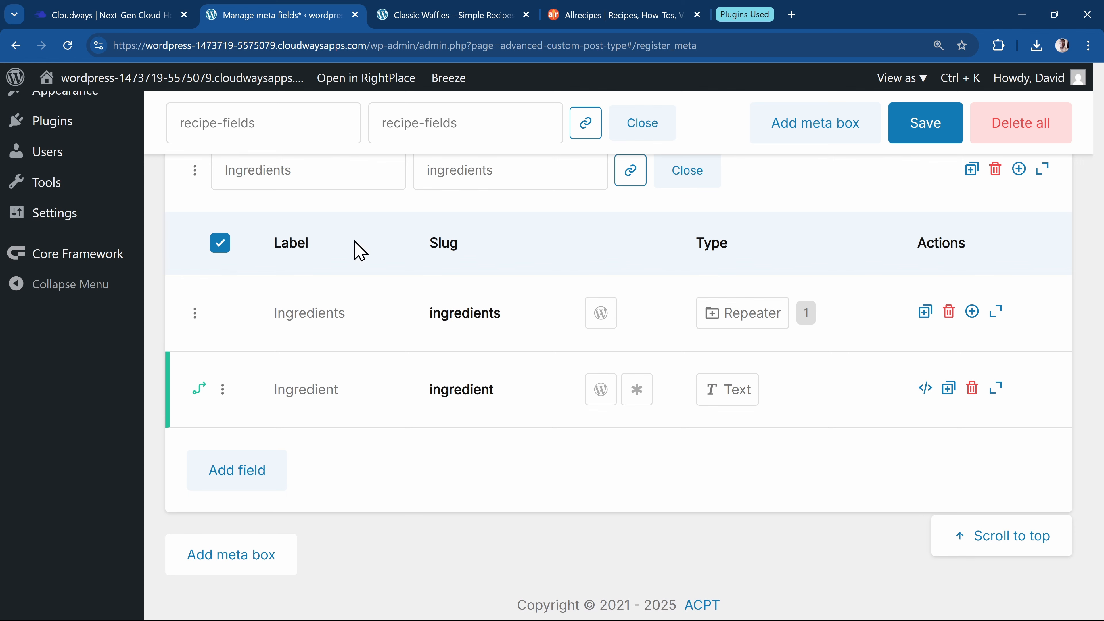
scroll(544, 299, "up", 4)
scroll(924, 310, "down", 1)
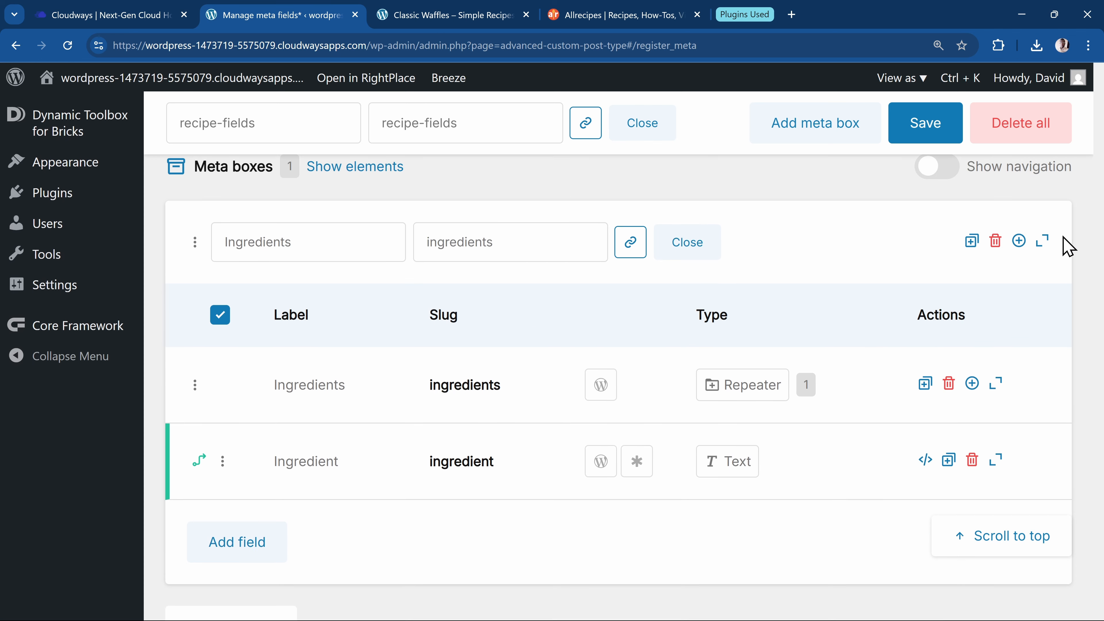
left_click(1043, 241)
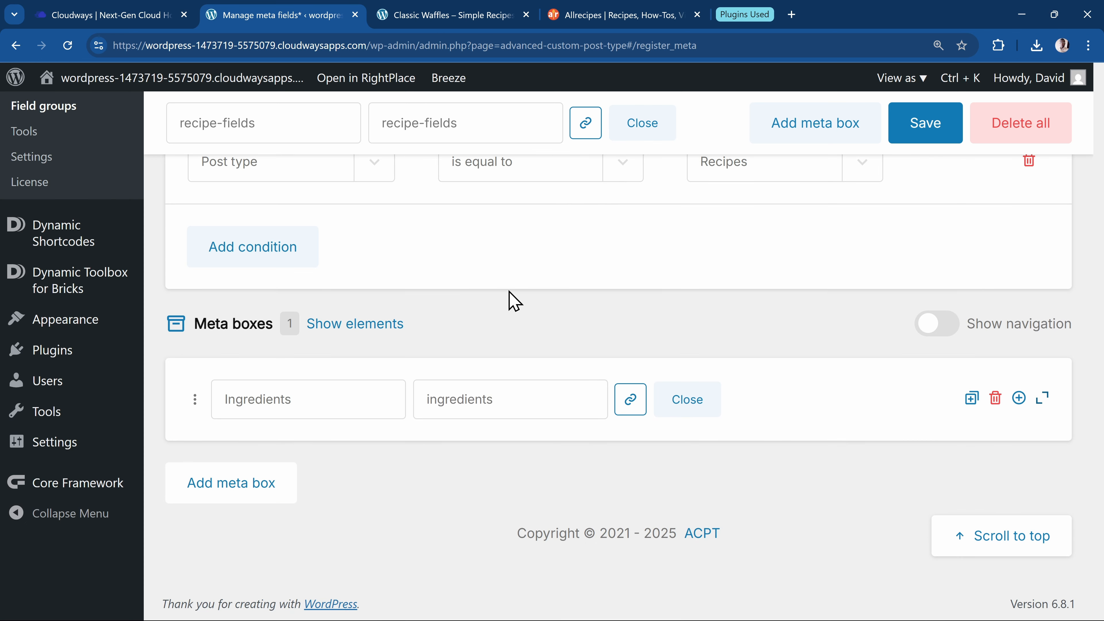
Add a second meta box to the recipe-fields group and label it Nutrition Facts.
left_click(256, 502)
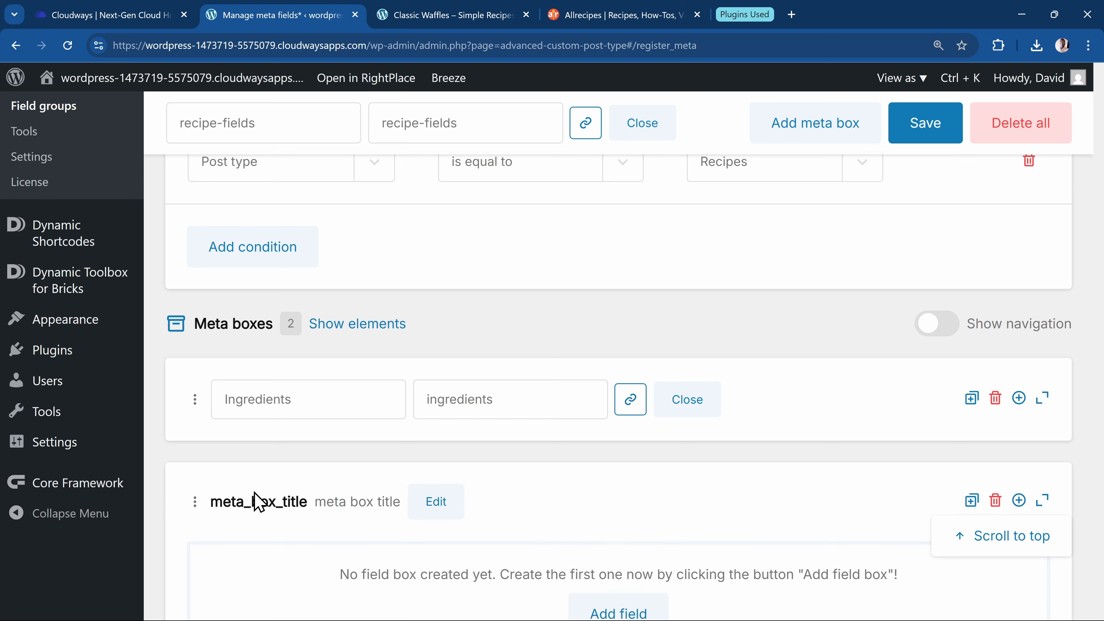
scroll(369, 474, "down", 4)
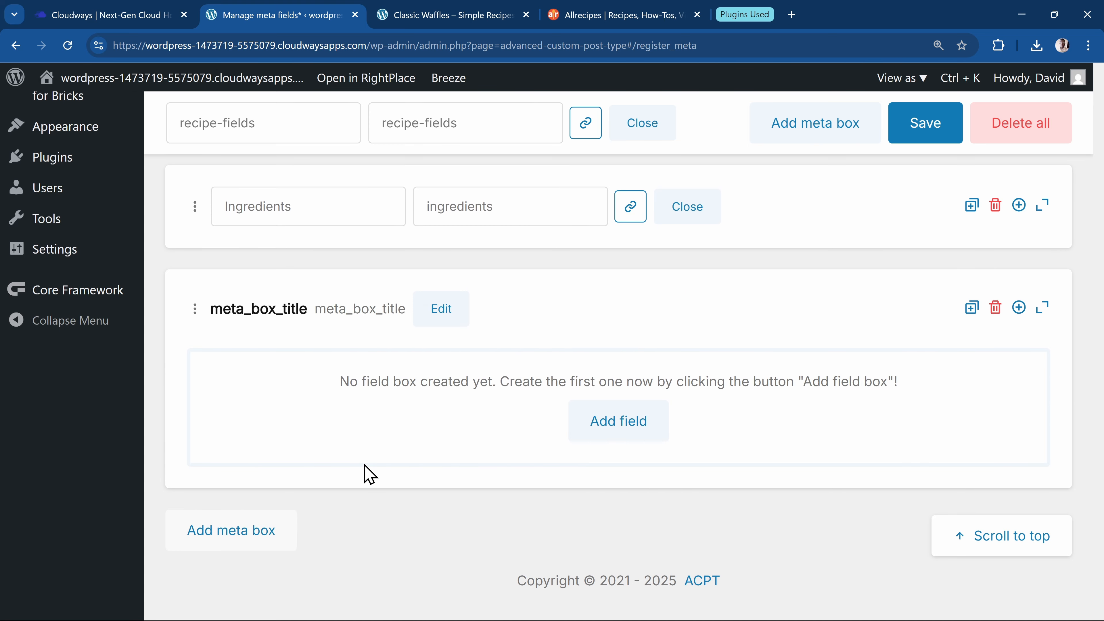
left_click(439, 15)
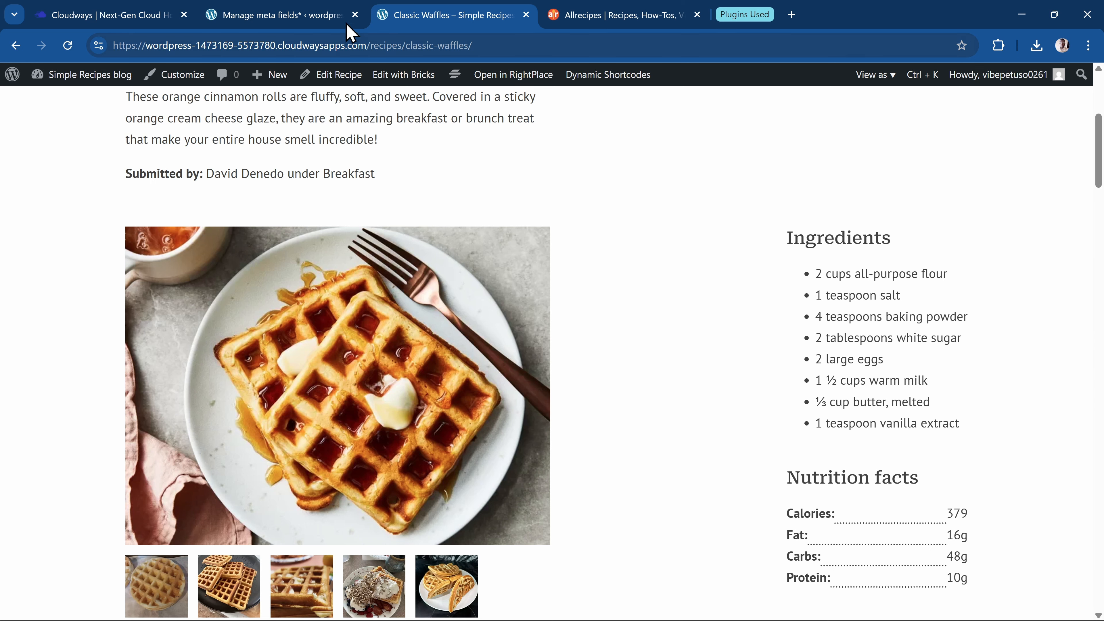
left_click(302, 12)
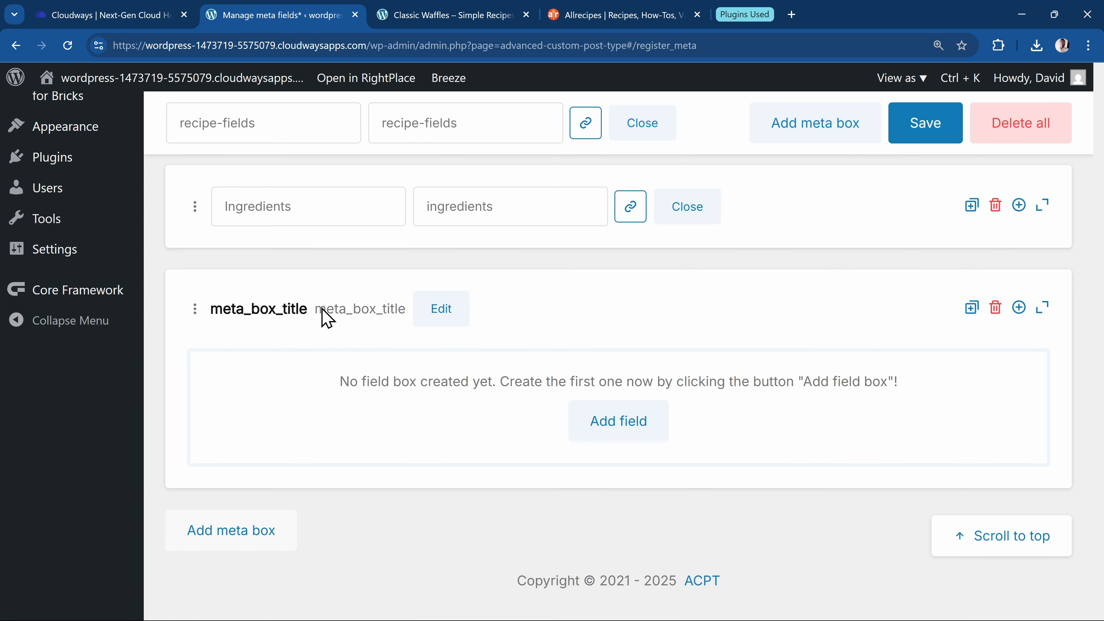
left_click(425, 307)
type("Nutrition Facts")
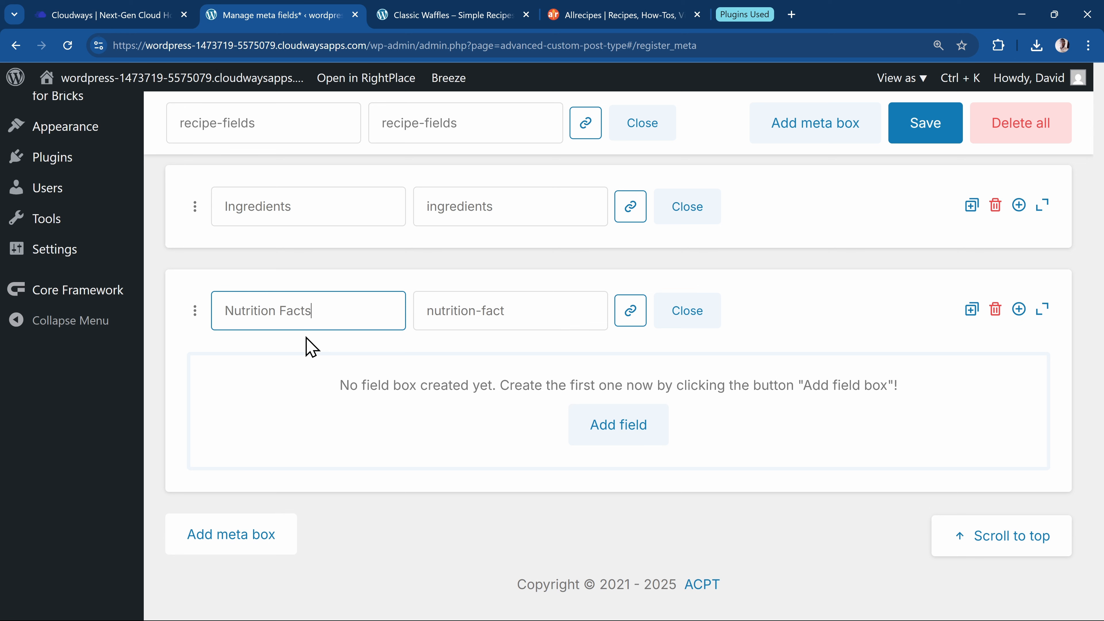
Add a field labelled Calories to the Nutrition Facts meta box and set its field type to Number.
left_click(609, 421)
scroll(630, 430, "down", 5)
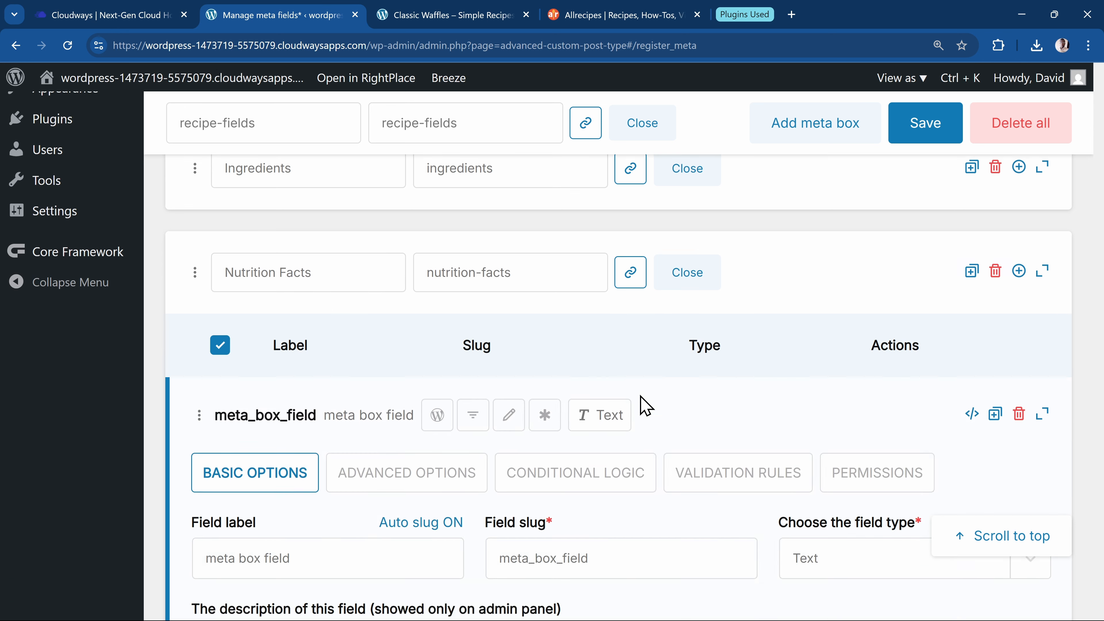
left_click(457, 14)
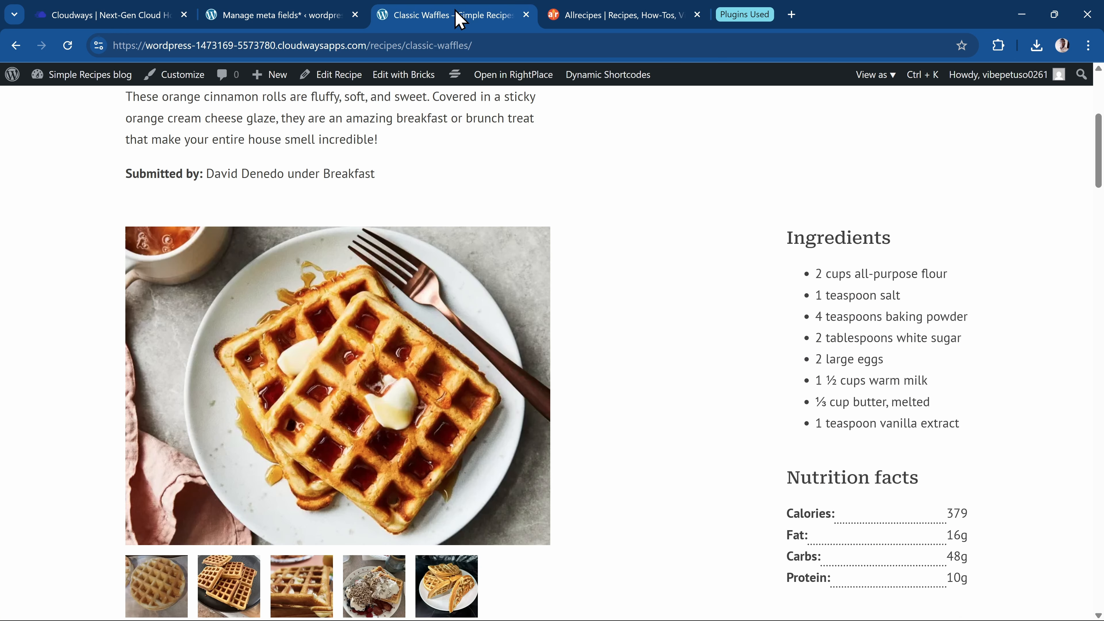
scroll(669, 237, "down", 5)
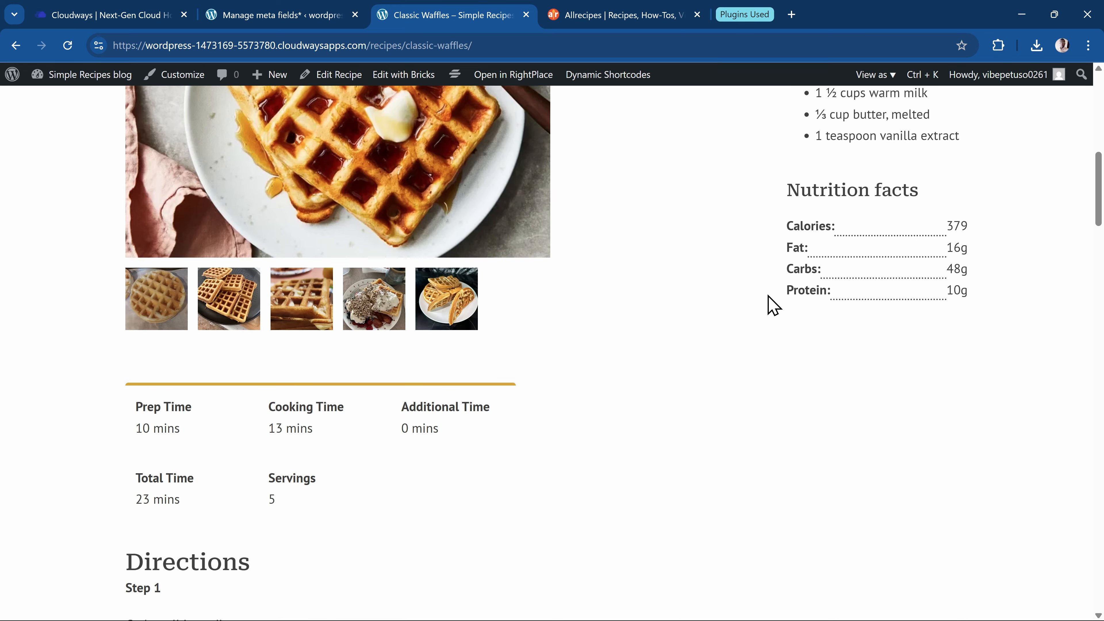
left_click(249, 14)
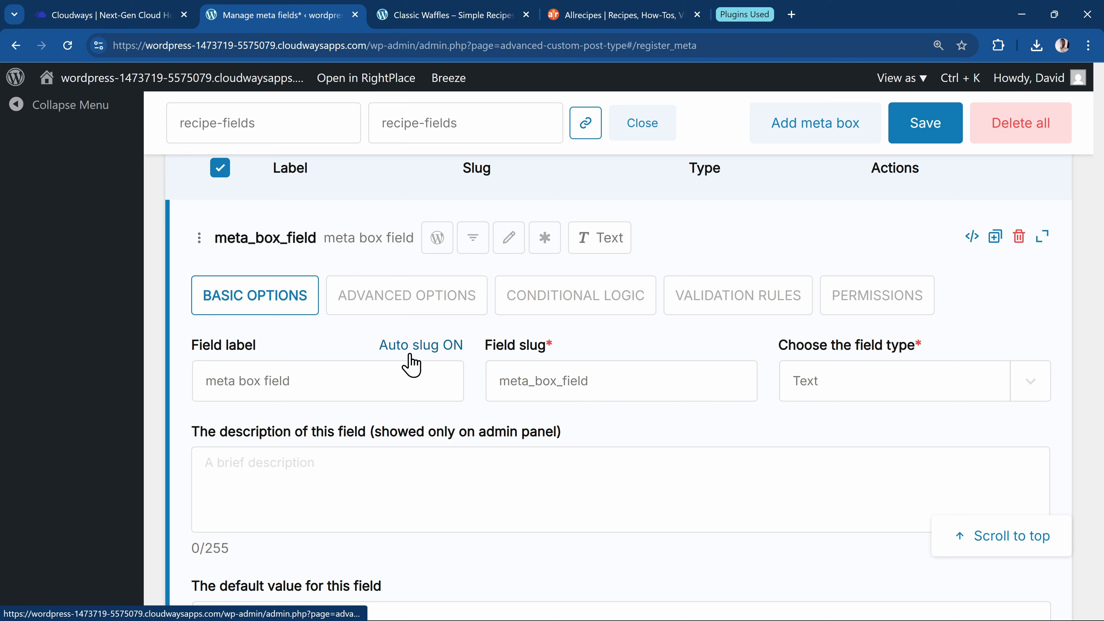
triple_click(298, 395)
key("BackSpace")
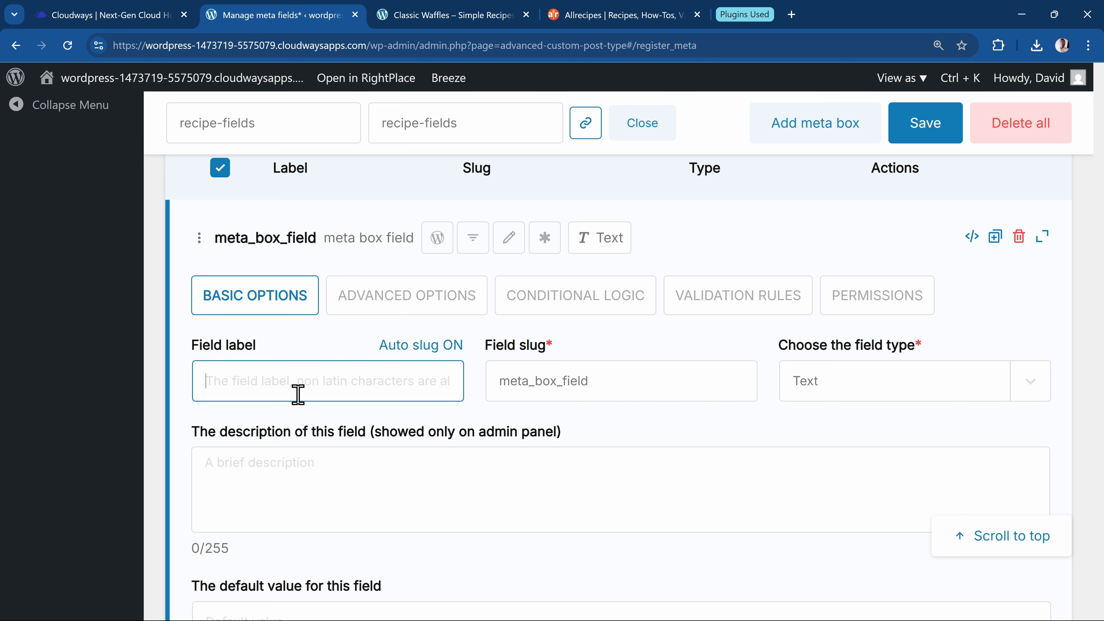
type("Calories")
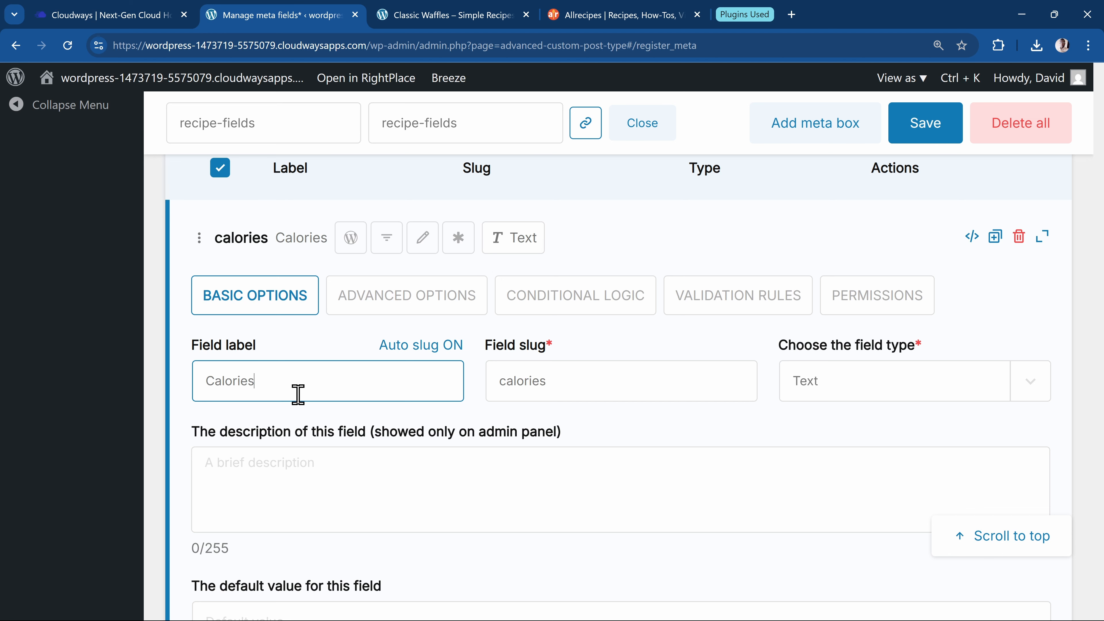
left_click(807, 384)
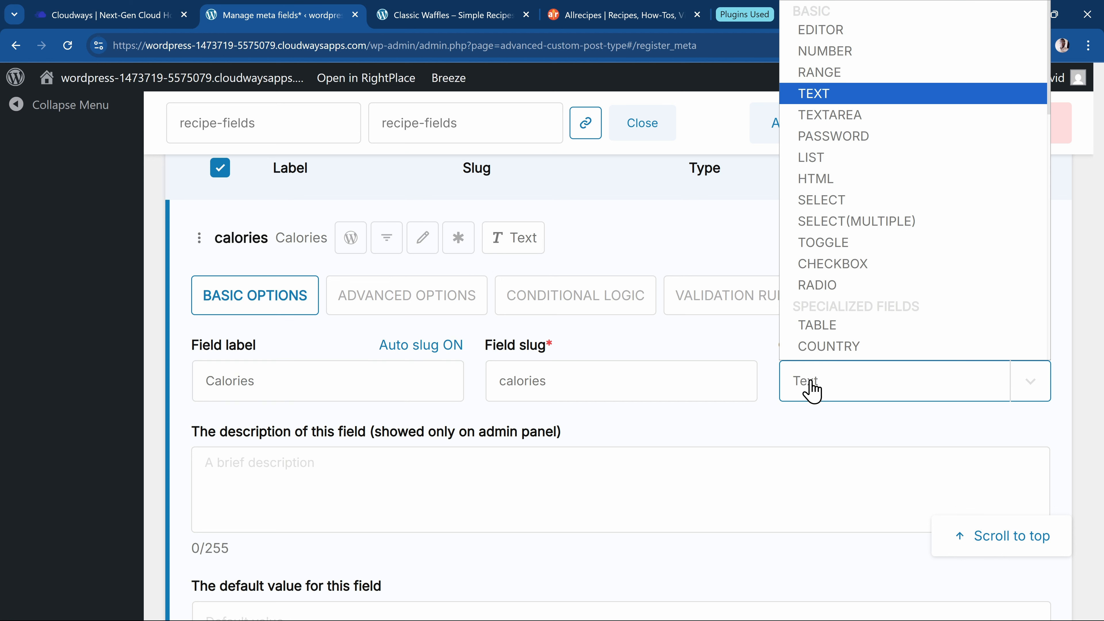
key("n")
key("Return")
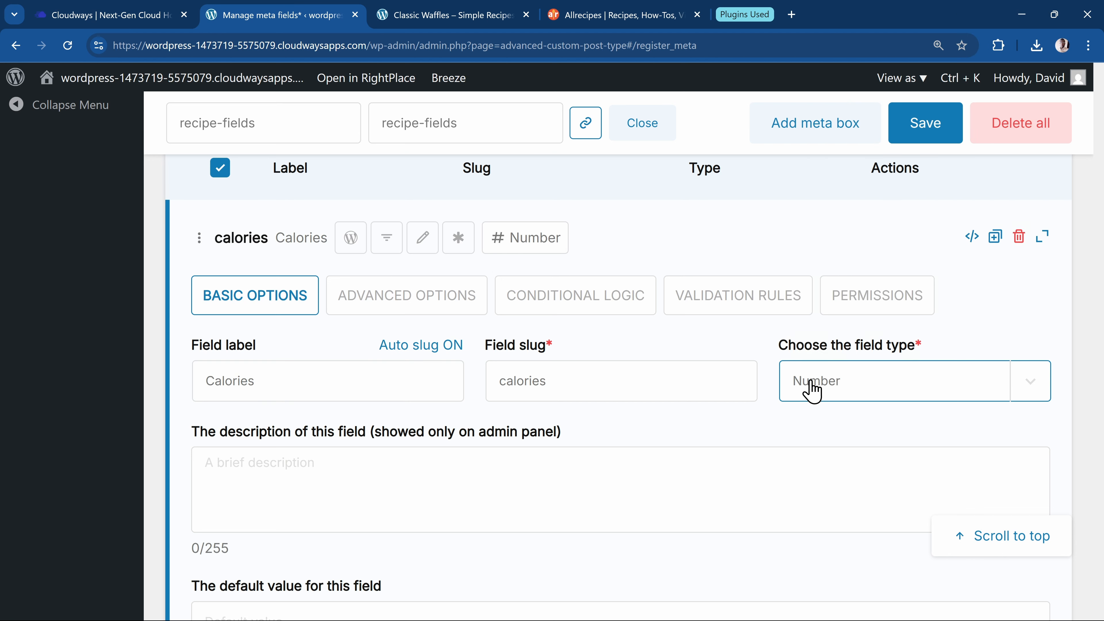
Duplicate the Calories field and relabel the copy Fat.
scroll(684, 369, "down", 3)
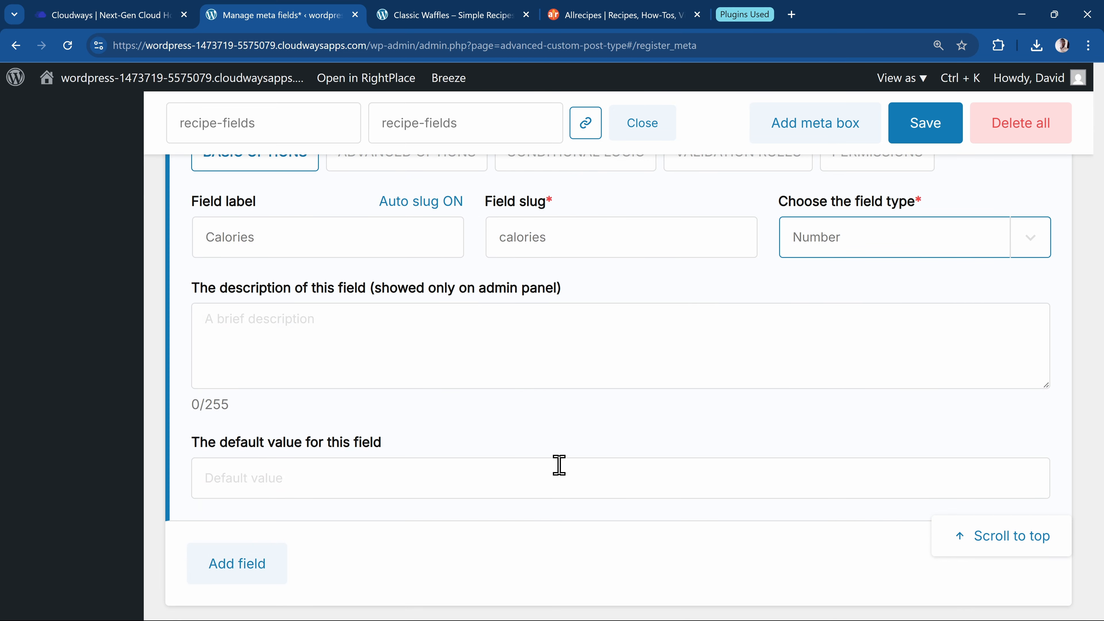
scroll(559, 465, "down", 3)
scroll(552, 390, "up", 6)
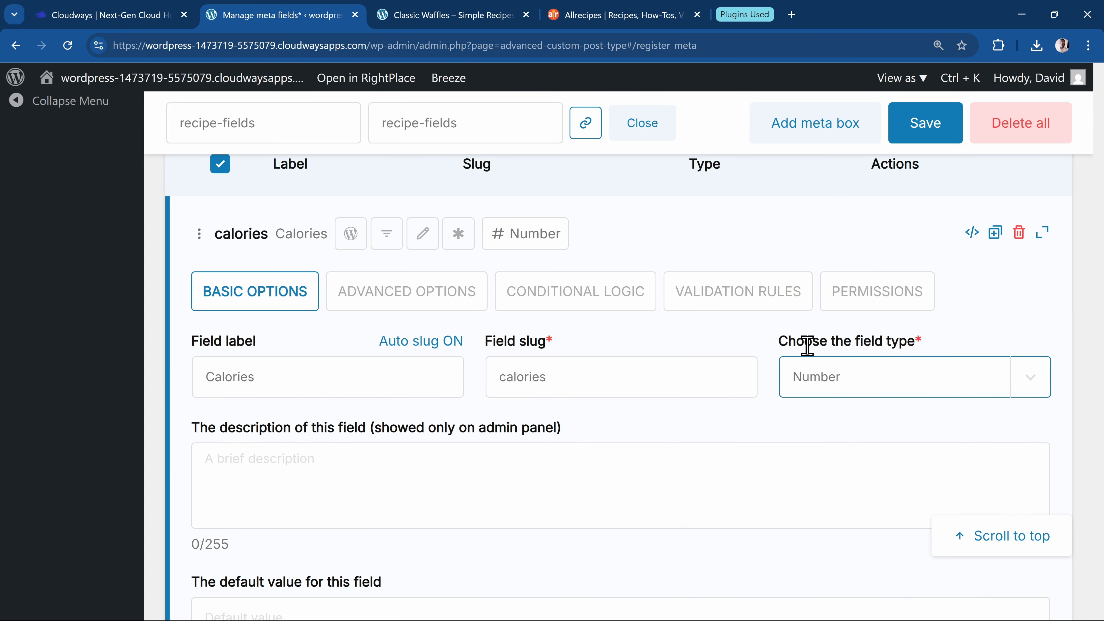
left_click(995, 237)
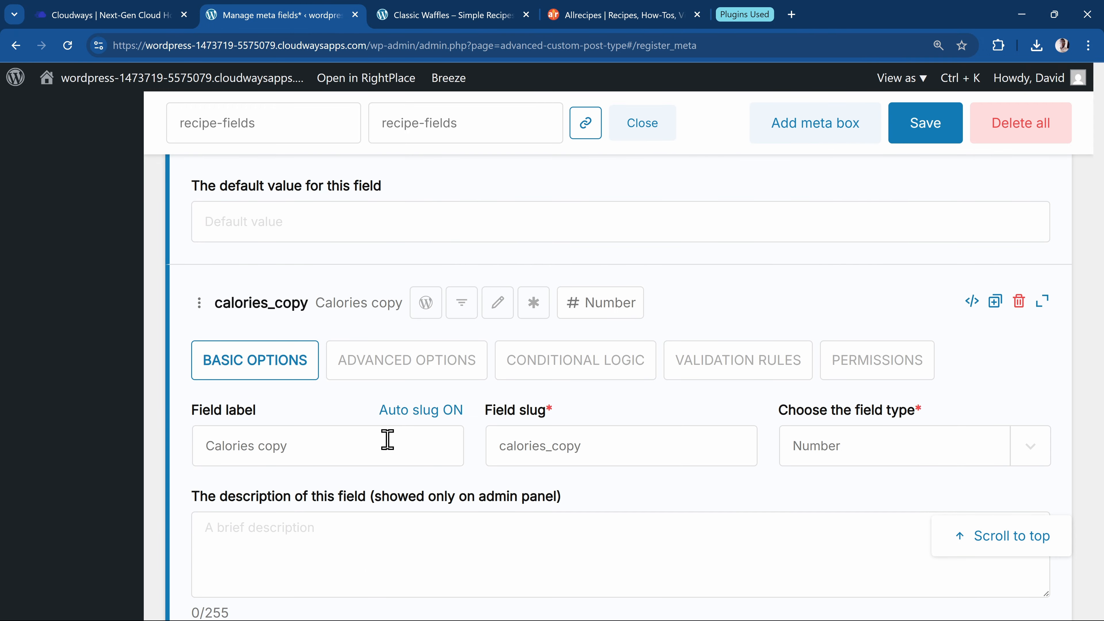
triple_click(375, 448)
type("Fat")
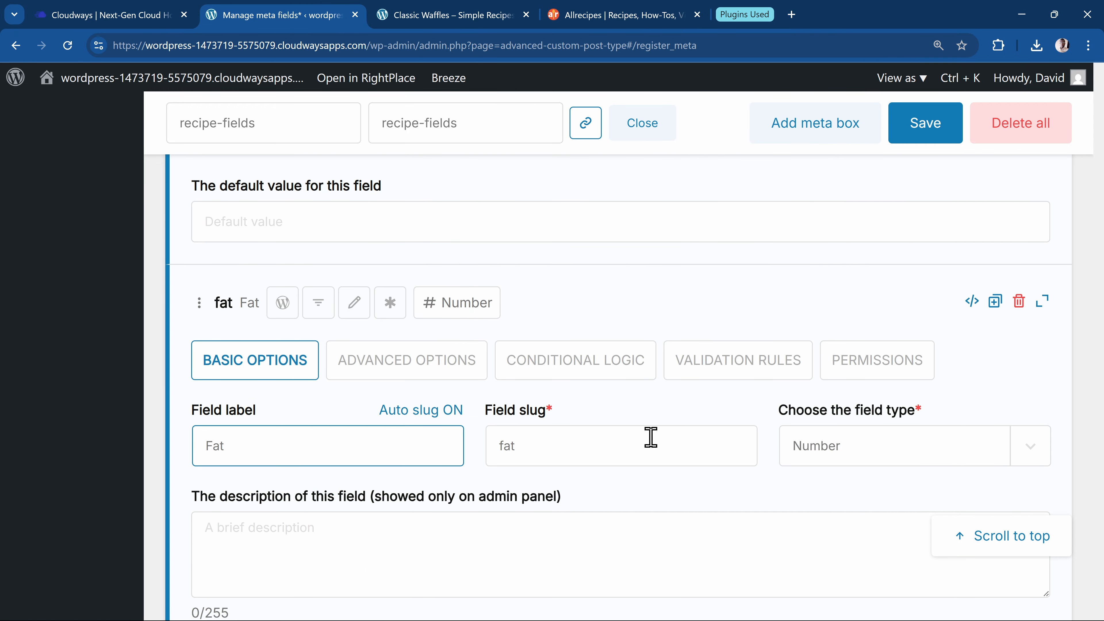
Duplicate the Fat field and relabel the copy Protein.
scroll(753, 448, "down", 1)
scroll(804, 435, "down", 3)
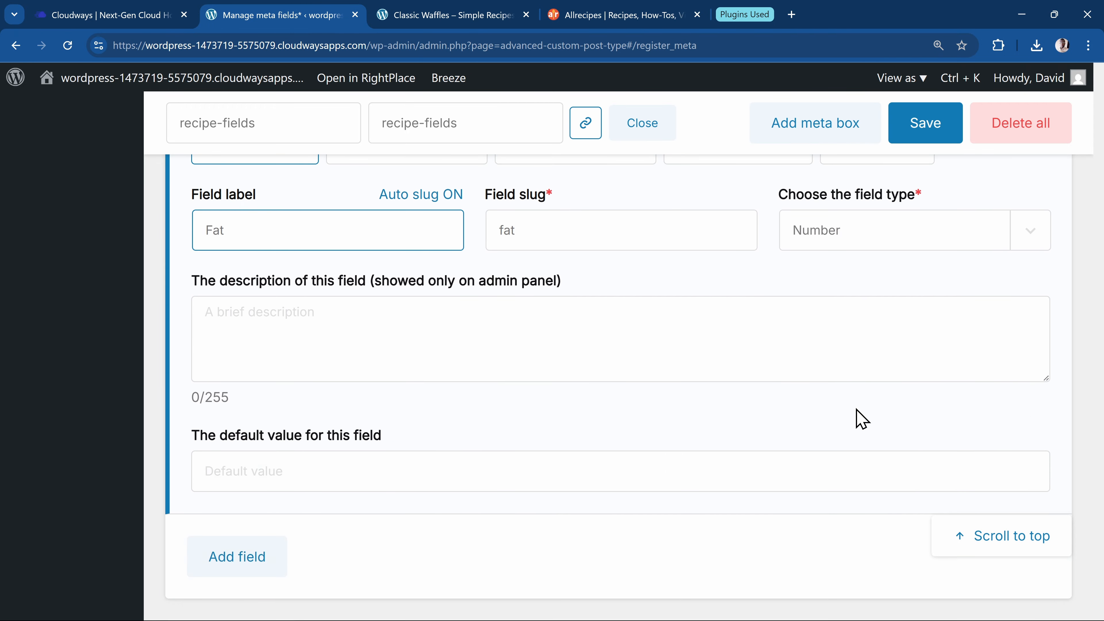
scroll(857, 419, "up", 4)
scroll(860, 419, "down", 1)
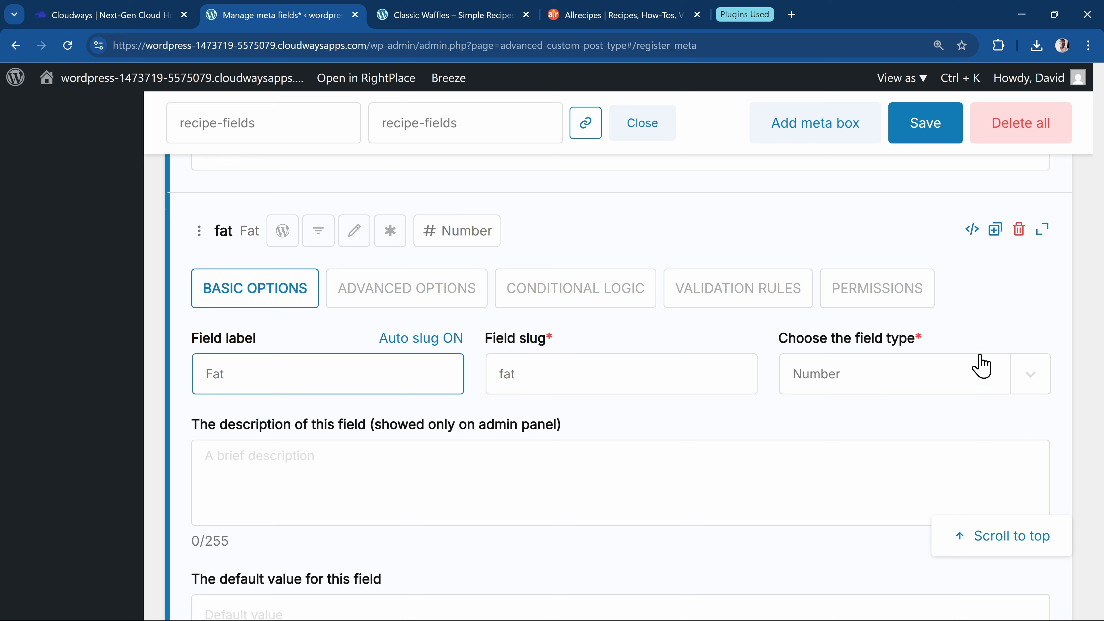
left_click(994, 231)
left_click(289, 453)
key("ctrl+a")
type("Protein")
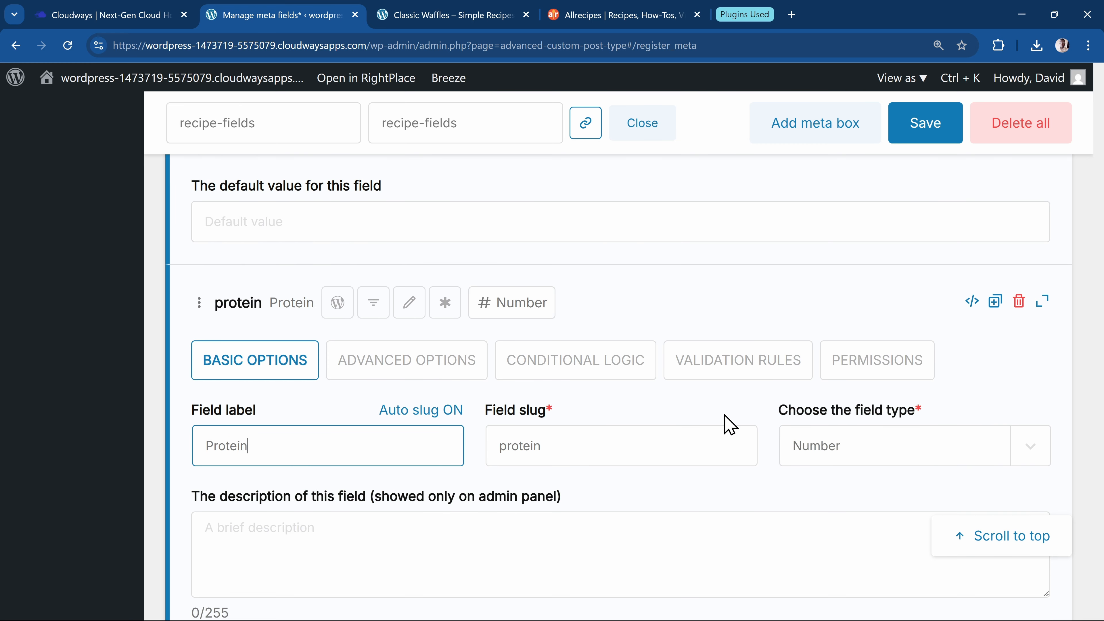
Save the recipe-fields group and collapse the Nutrition Facts meta box.
scroll(825, 377, "down", 8)
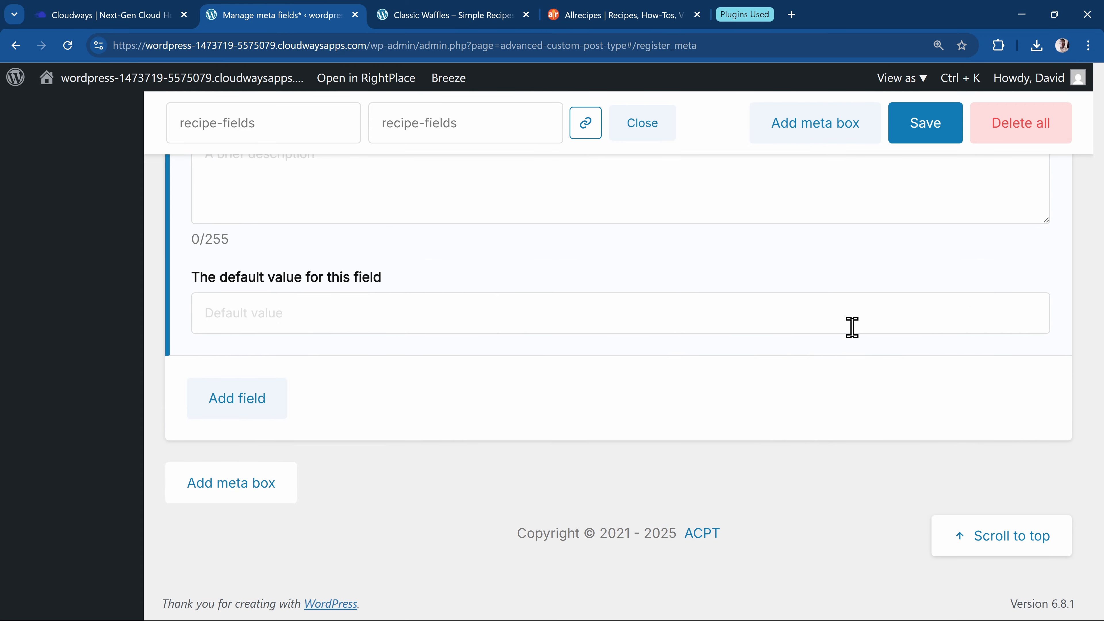
left_click(921, 123)
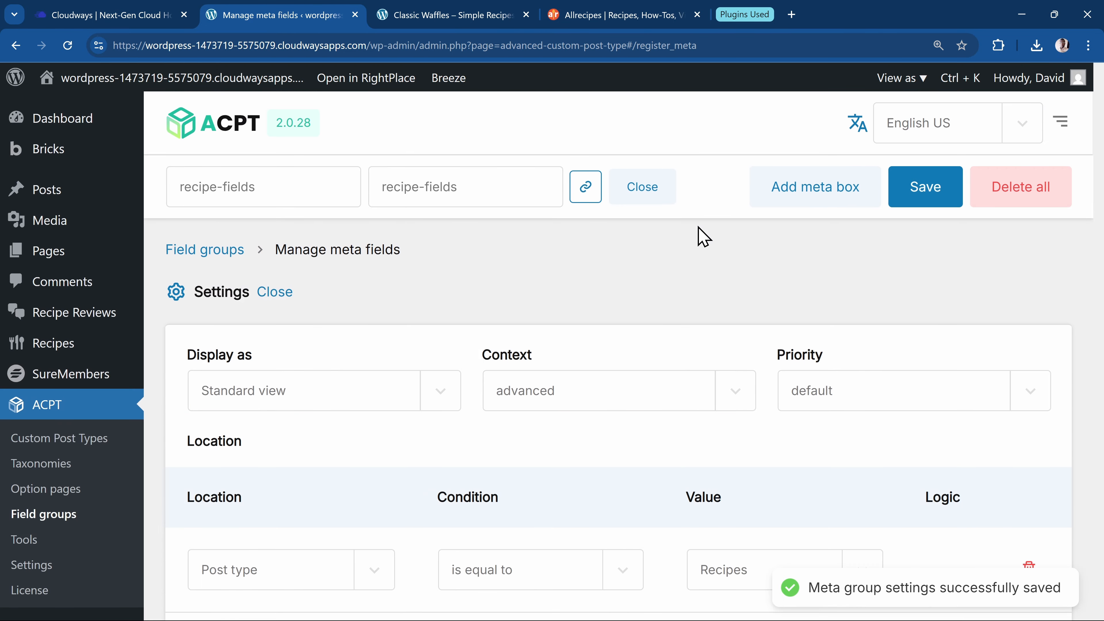
scroll(702, 236, "down", 14)
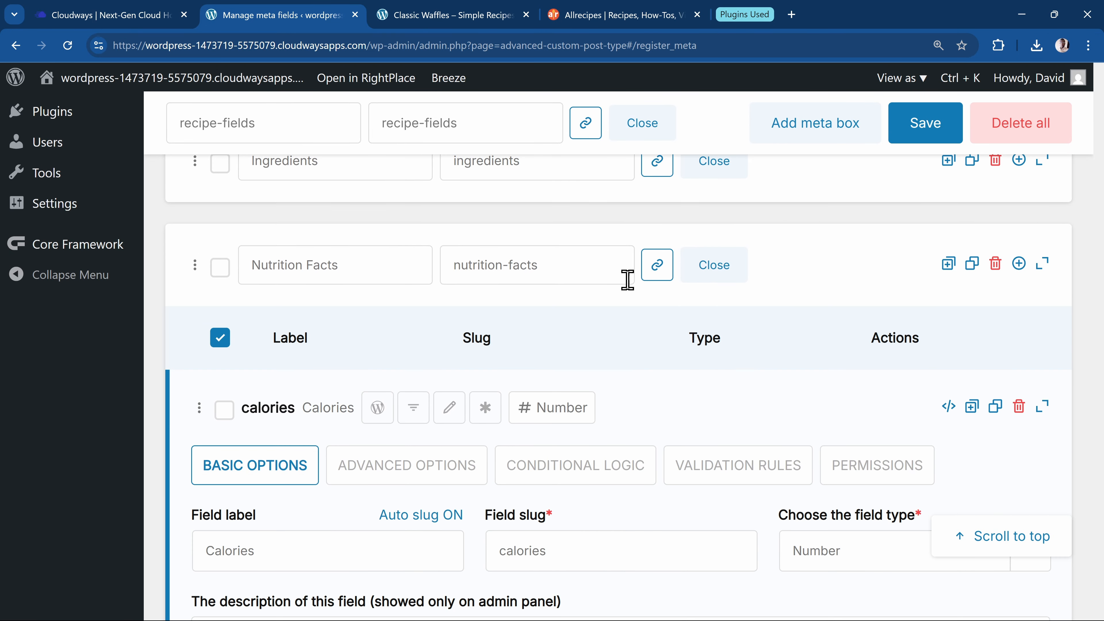
left_click(1041, 264)
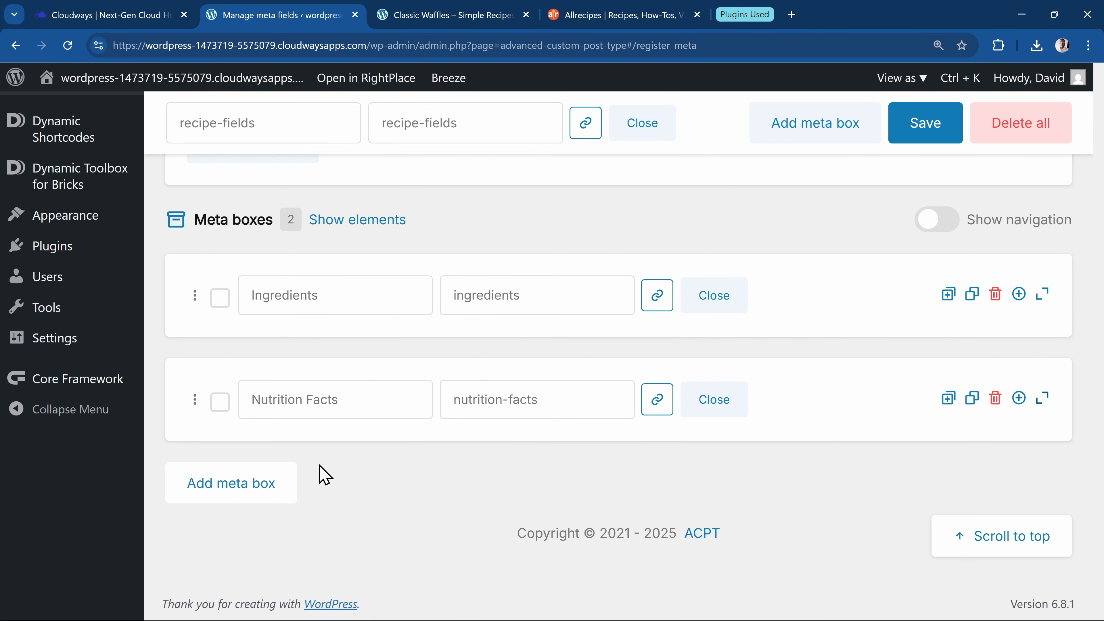
Check the time details on the Classic Waffles reference page, and add a third meta box labelled Timing to the recipe-fields group.
left_click(514, 24)
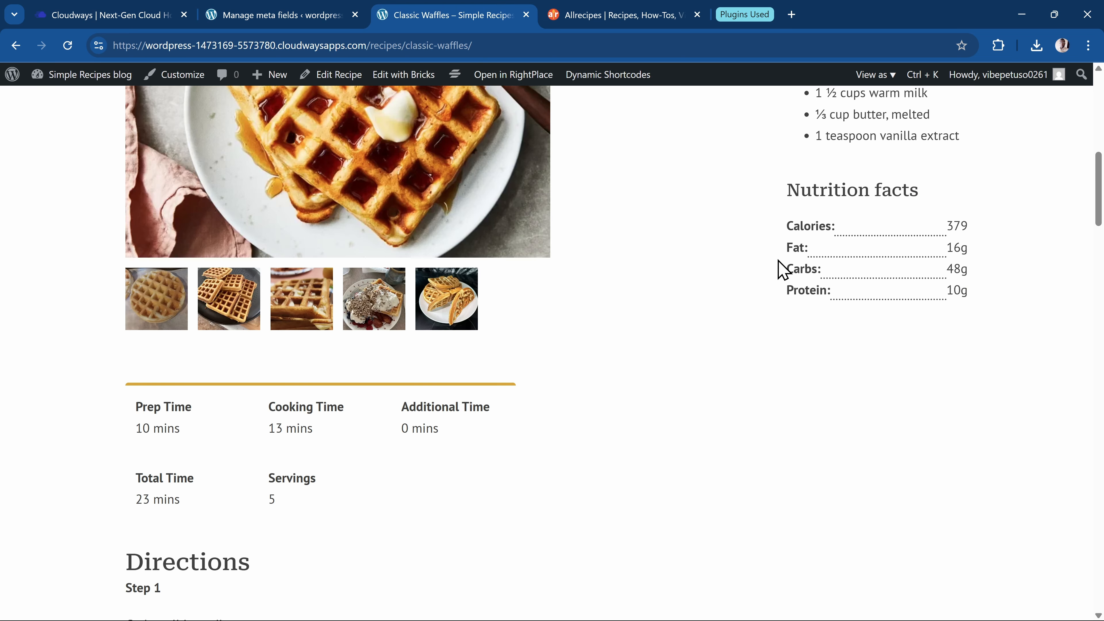
scroll(606, 271, "down", 3)
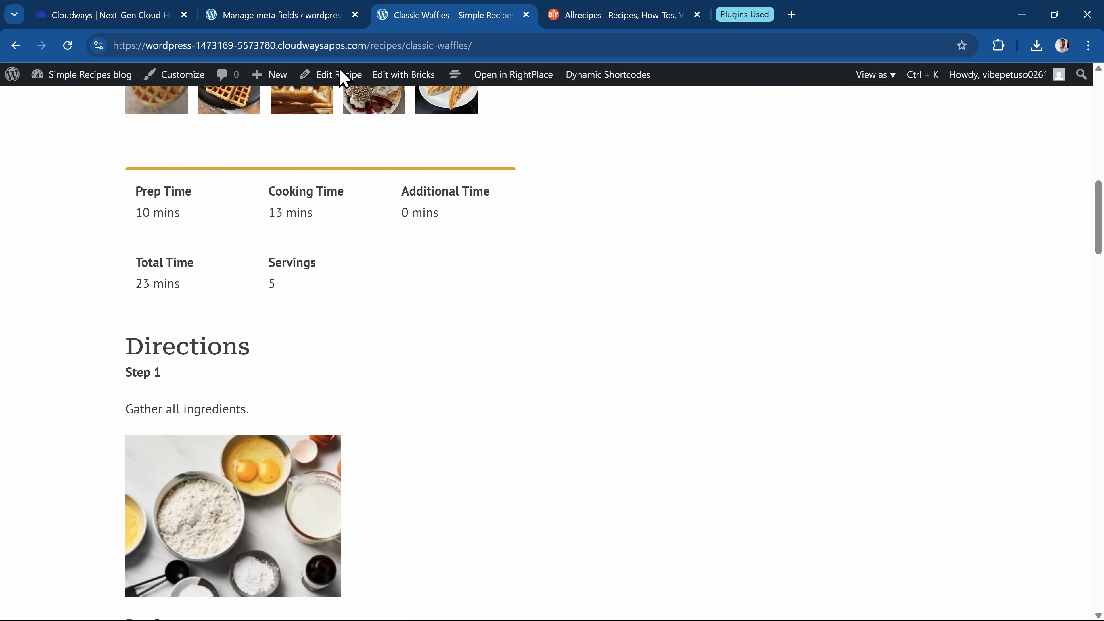
left_click(289, 14)
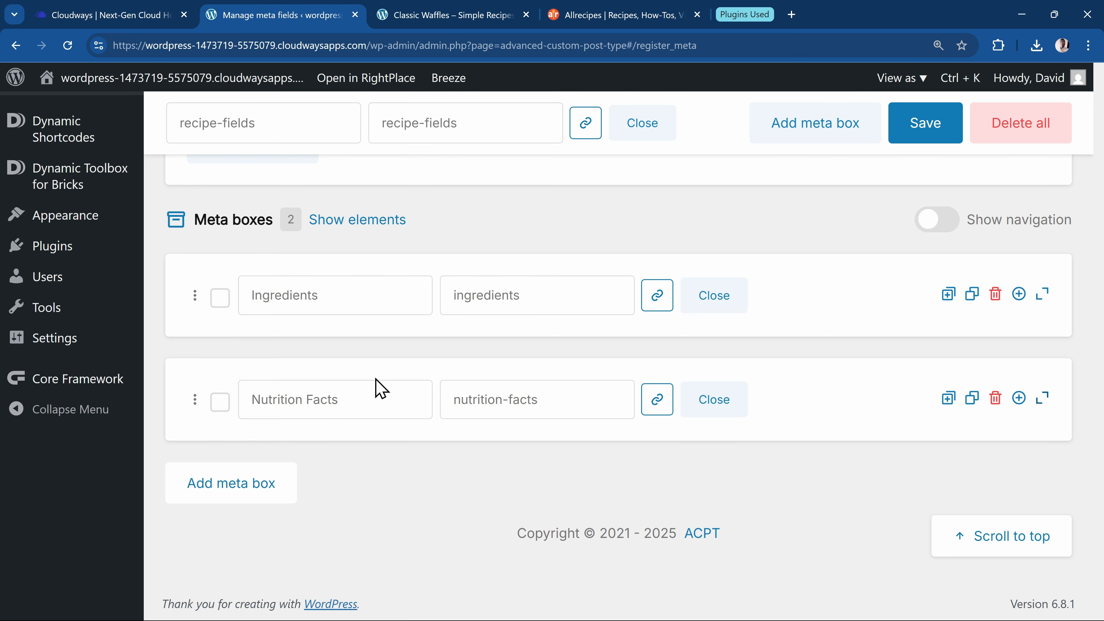
left_click(231, 482)
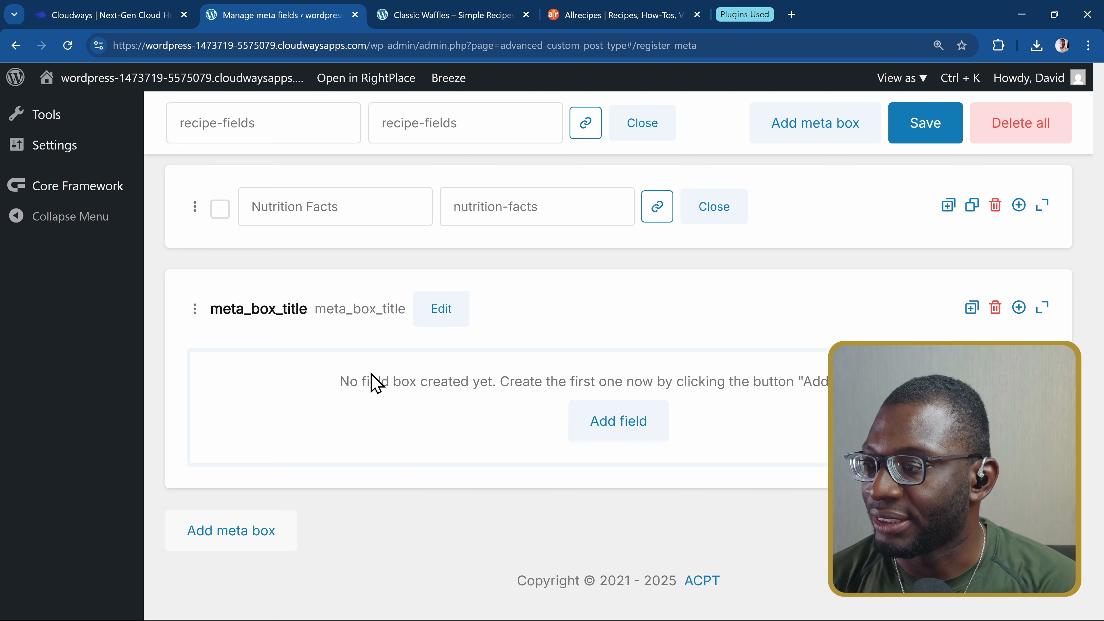
left_click(428, 316)
left_click(263, 323)
type("Timing")
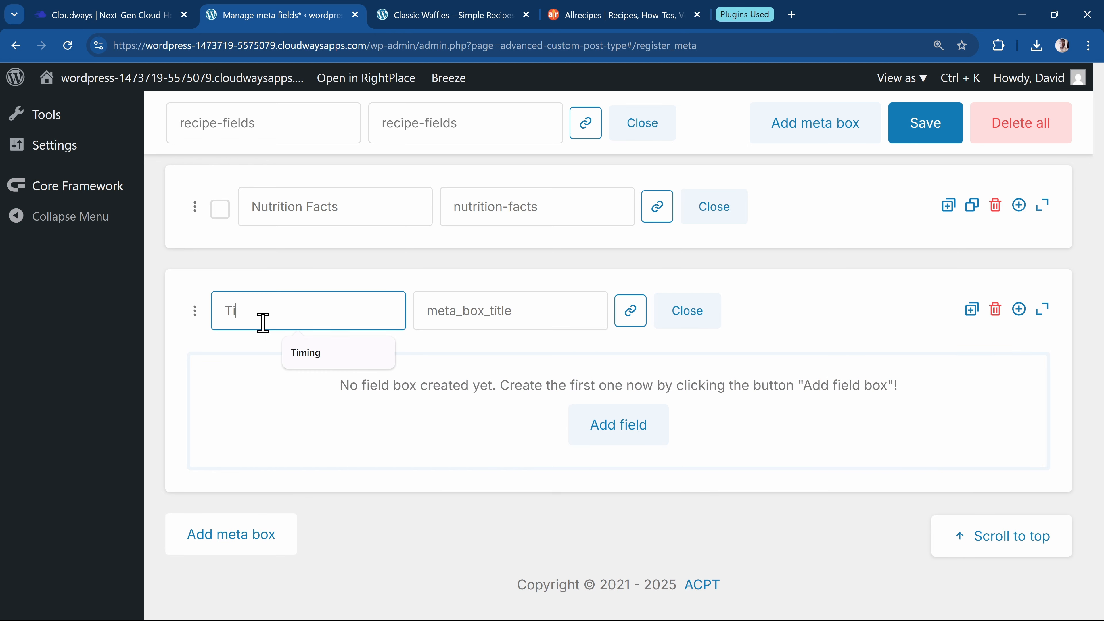
Add a field labelled Prep Time to the Timing meta box and set its field type to Number.
left_click(606, 428)
scroll(492, 411, "down", 5)
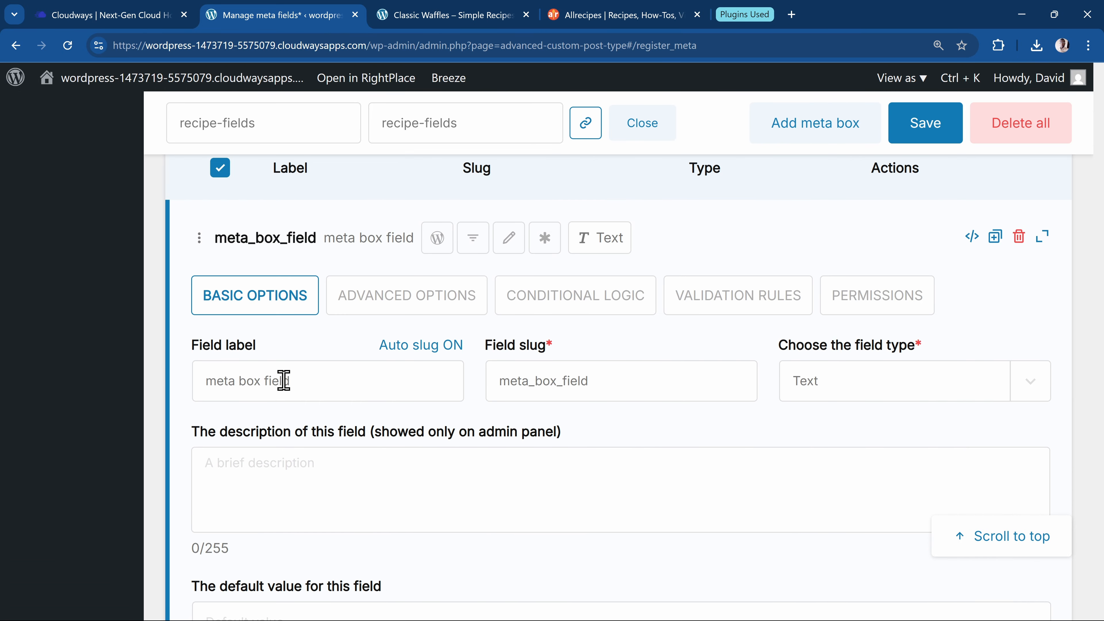
left_click(284, 381)
type("Prep Time")
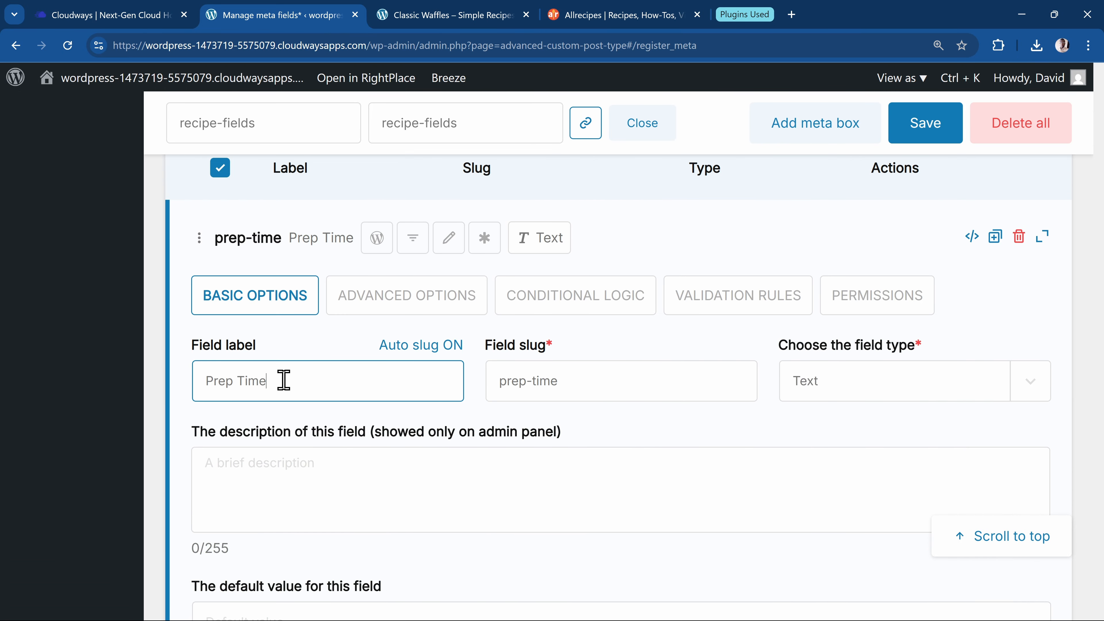
left_click(823, 385)
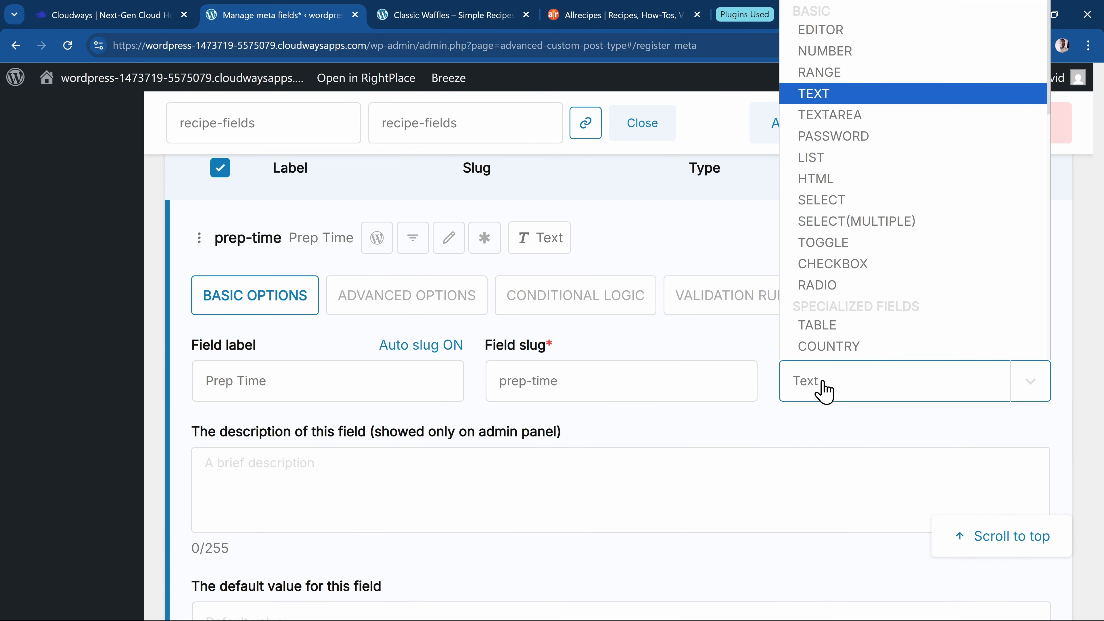
key("Up")
key("Up")
key("Return")
Add a field labelled Cooking Time to the Timing meta box and set its field type to Number.
scroll(428, 454, "down", 5)
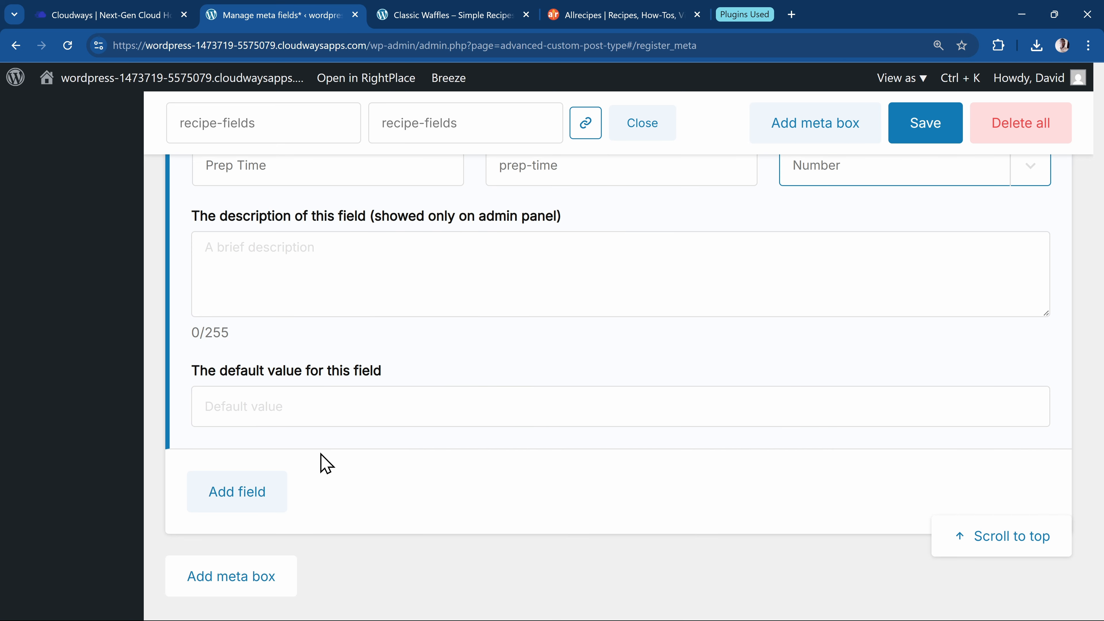
left_click(248, 504)
triple_click(328, 350)
type("Co")
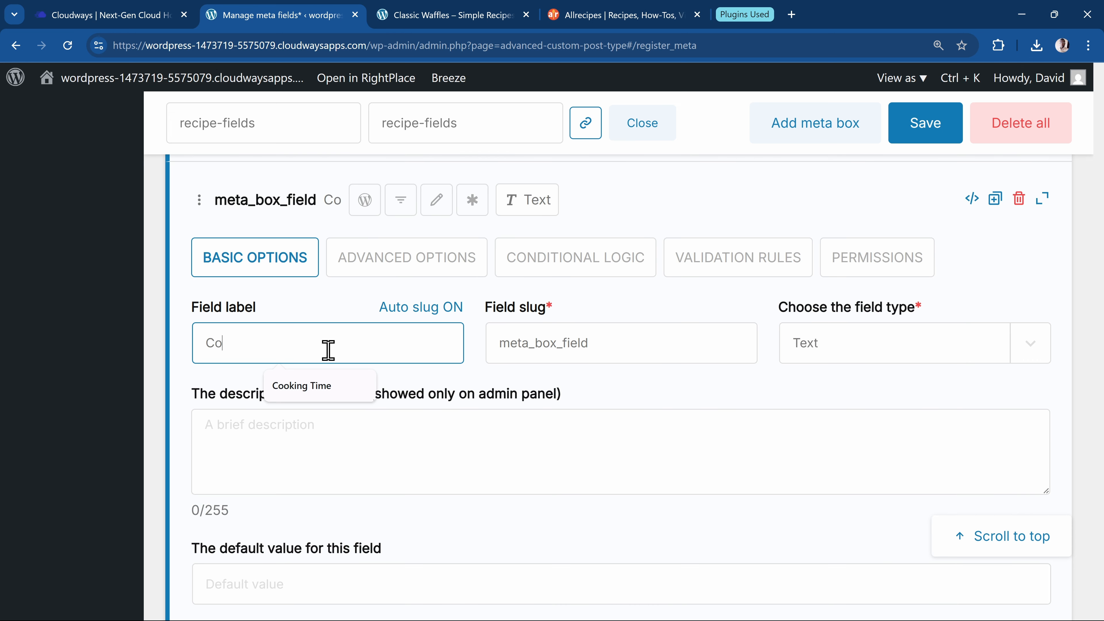
type("oking Time")
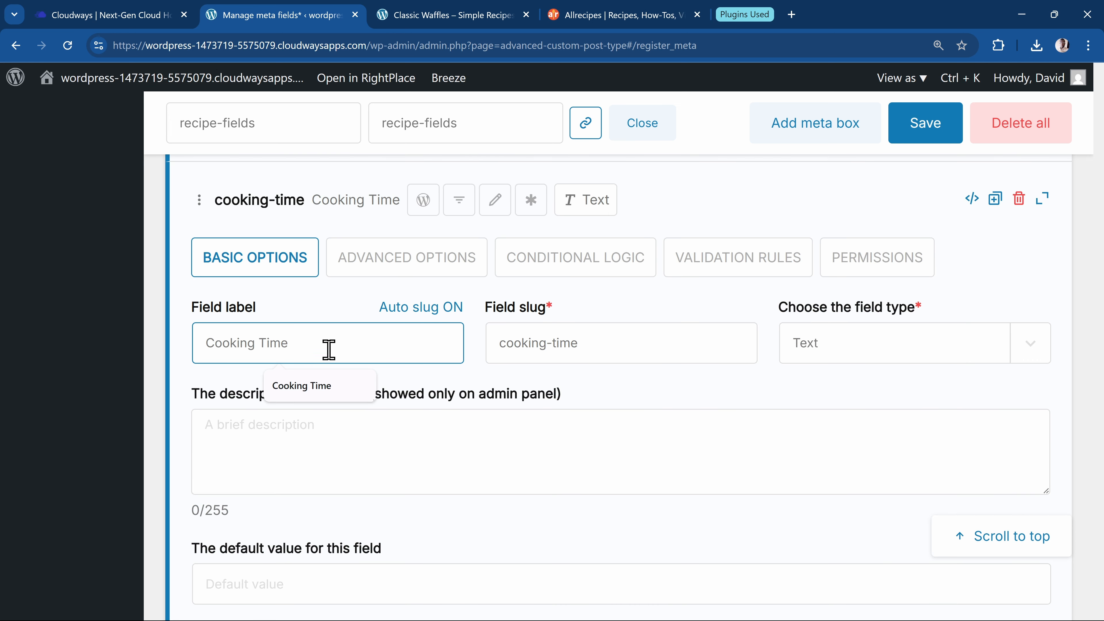
left_click(855, 351)
key("Up")
key("Up")
key("Return")
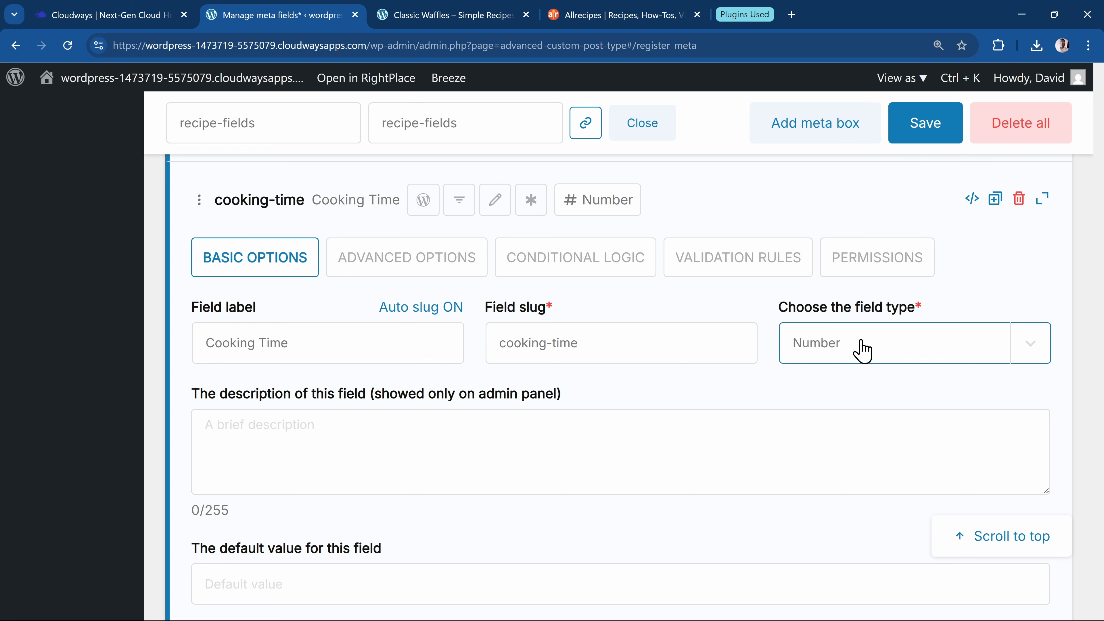
Add a field labelled Additional Time to the Timing meta box and set its field type to Number.
scroll(517, 400, "down", 5)
left_click(229, 413)
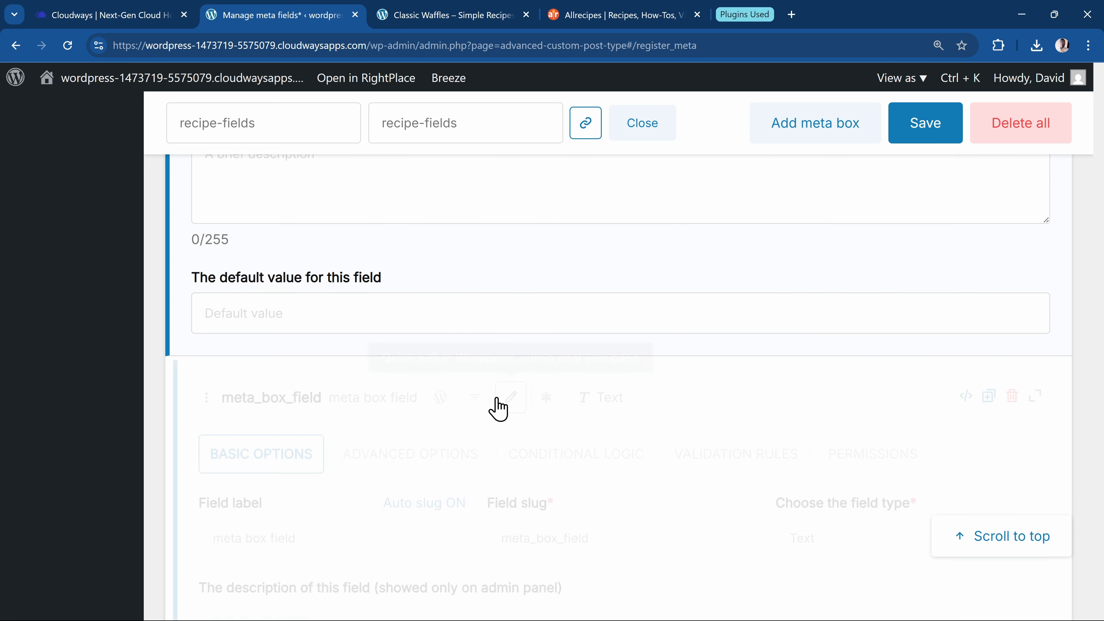
left_click(313, 395)
key("ctrl+a")
type("Addi")
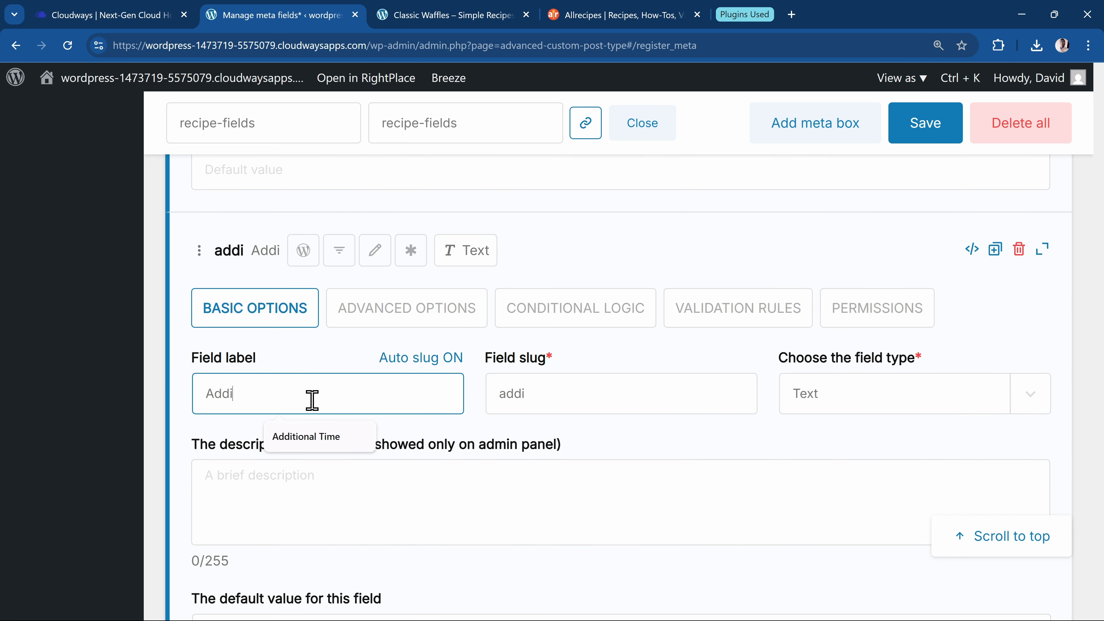
type("tional Time")
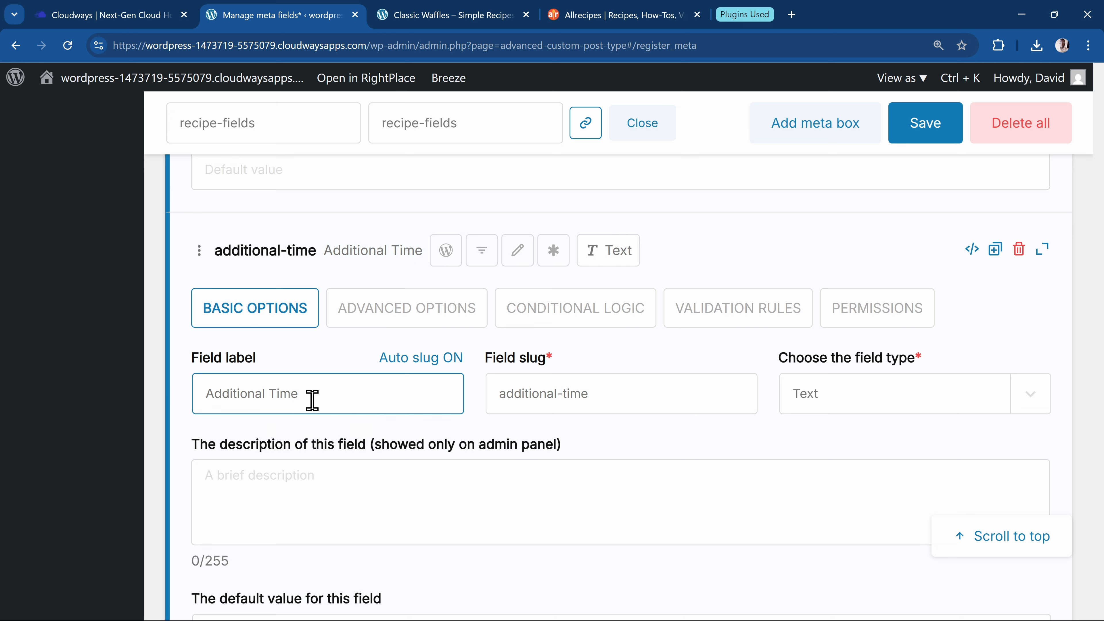
left_click(849, 410)
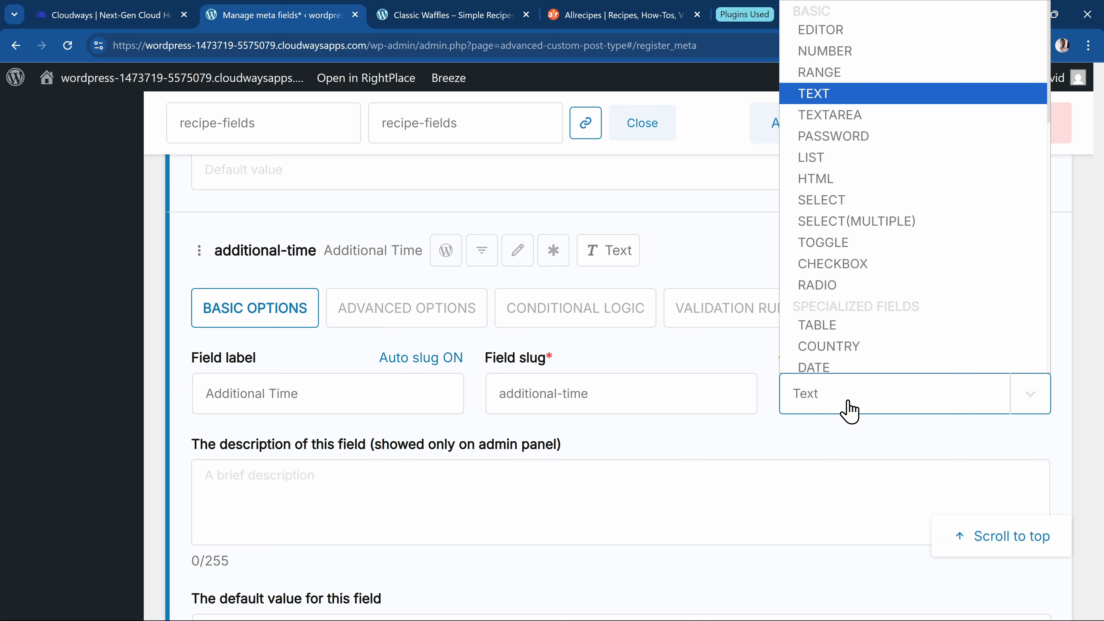
key("Up")
key("Up")
key("Return")
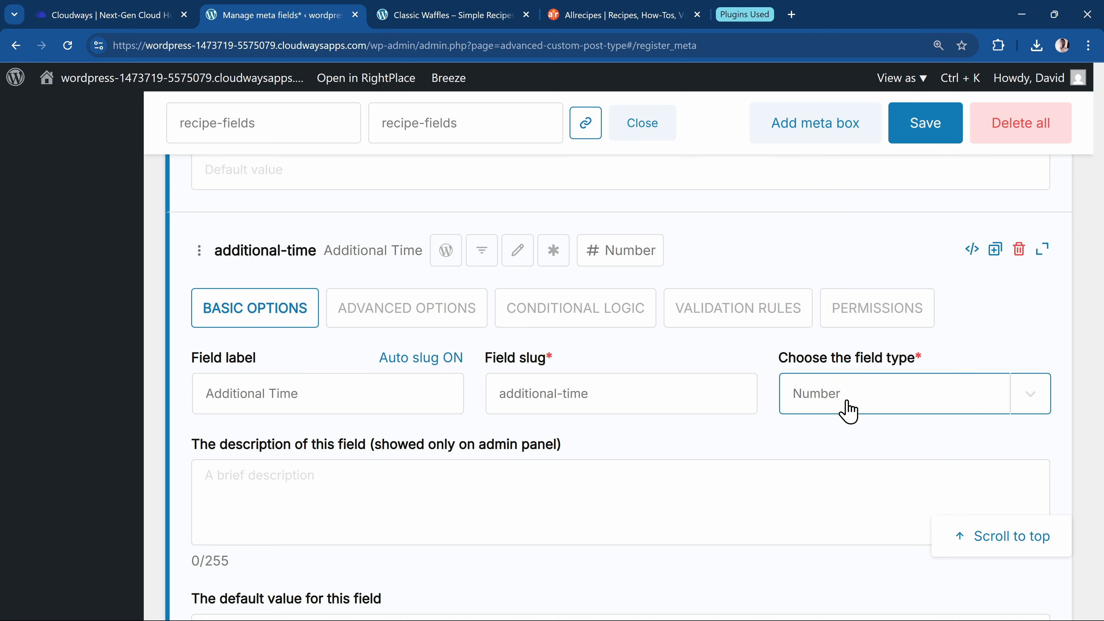
Add a field labelled Servings to the Timing meta box and set its field type to Number.
scroll(633, 399, "down", 6)
left_click(260, 408)
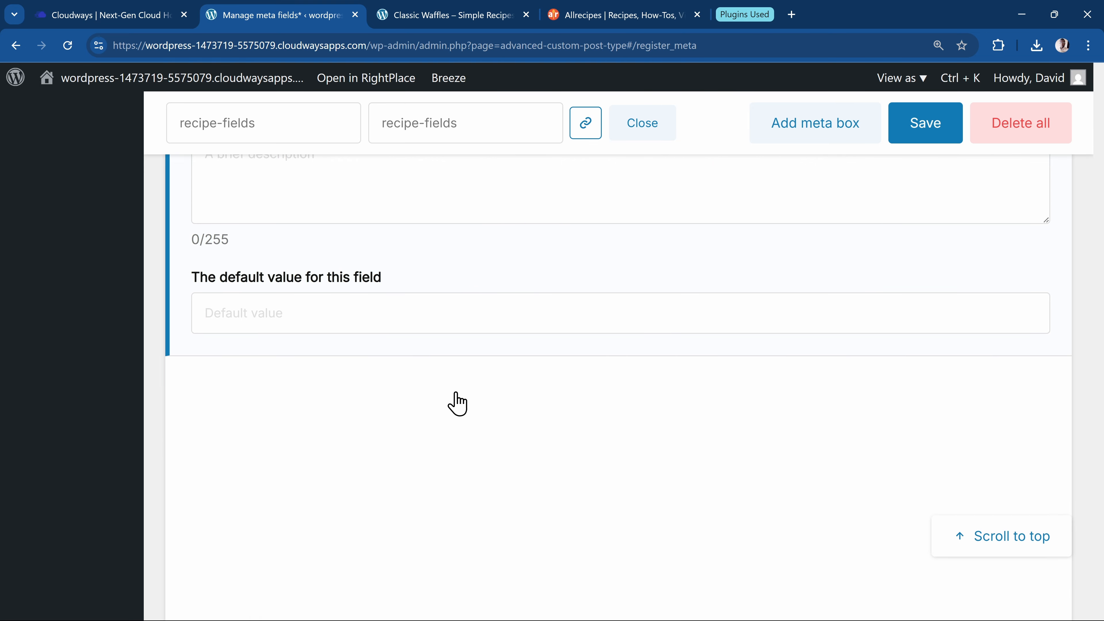
scroll(404, 419, "down", 5)
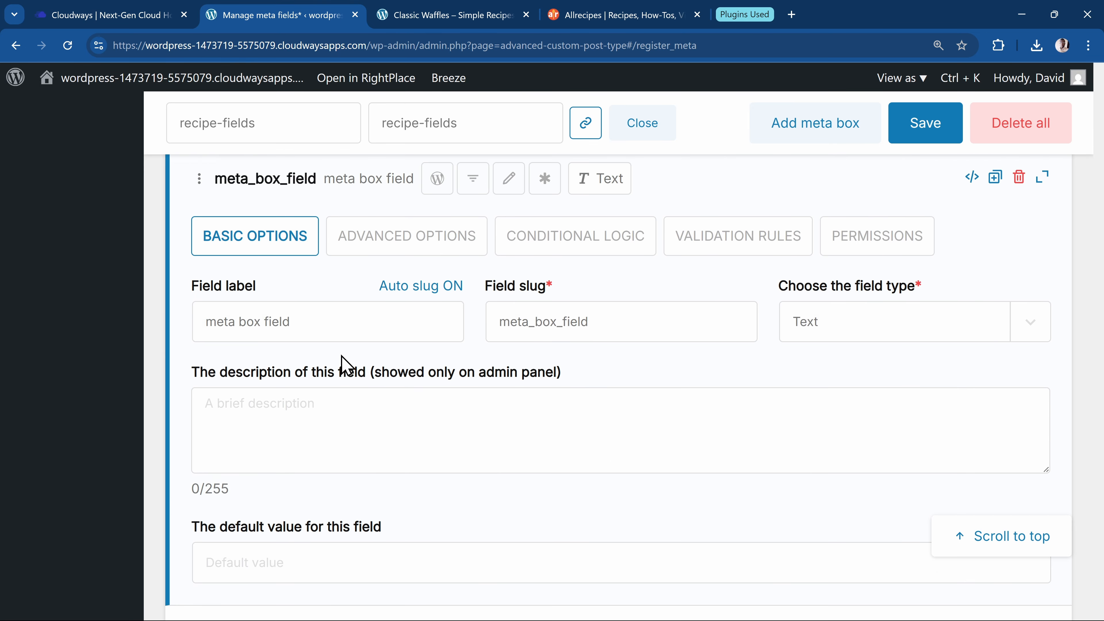
left_click(333, 330)
key("ctrl+a")
key("BackSpace")
type("Servings")
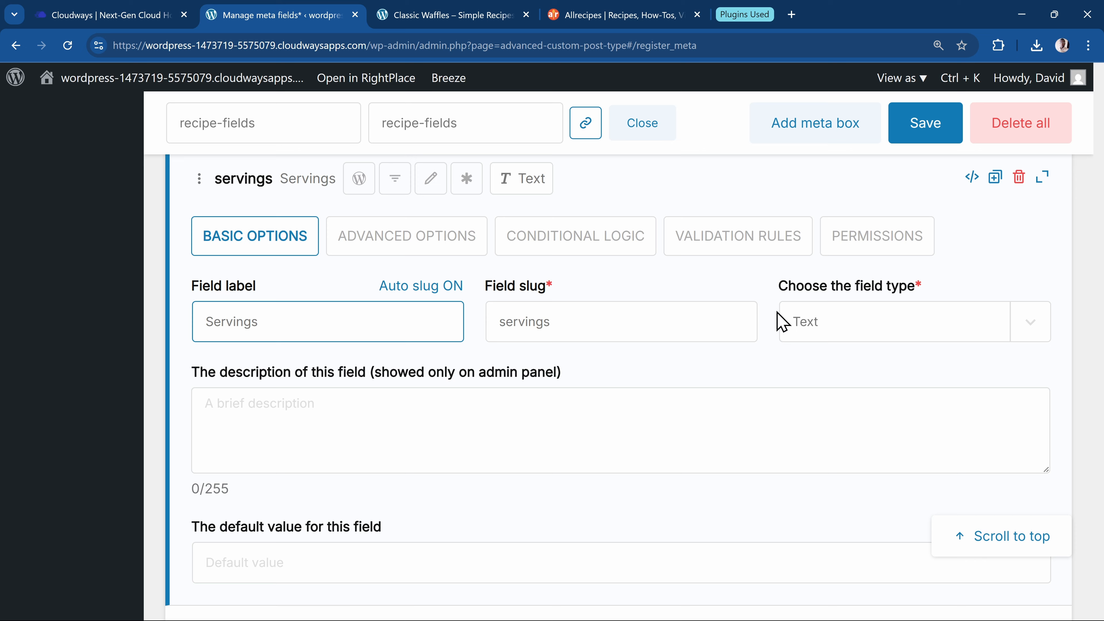
left_click(933, 324)
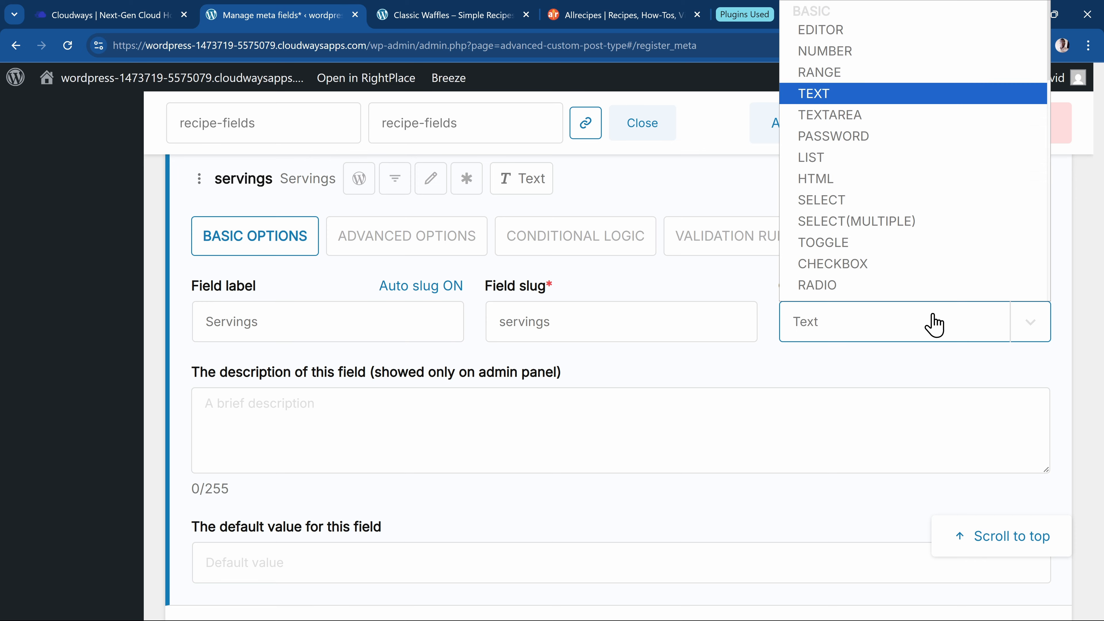
key("Up")
key("Up")
key("Return")
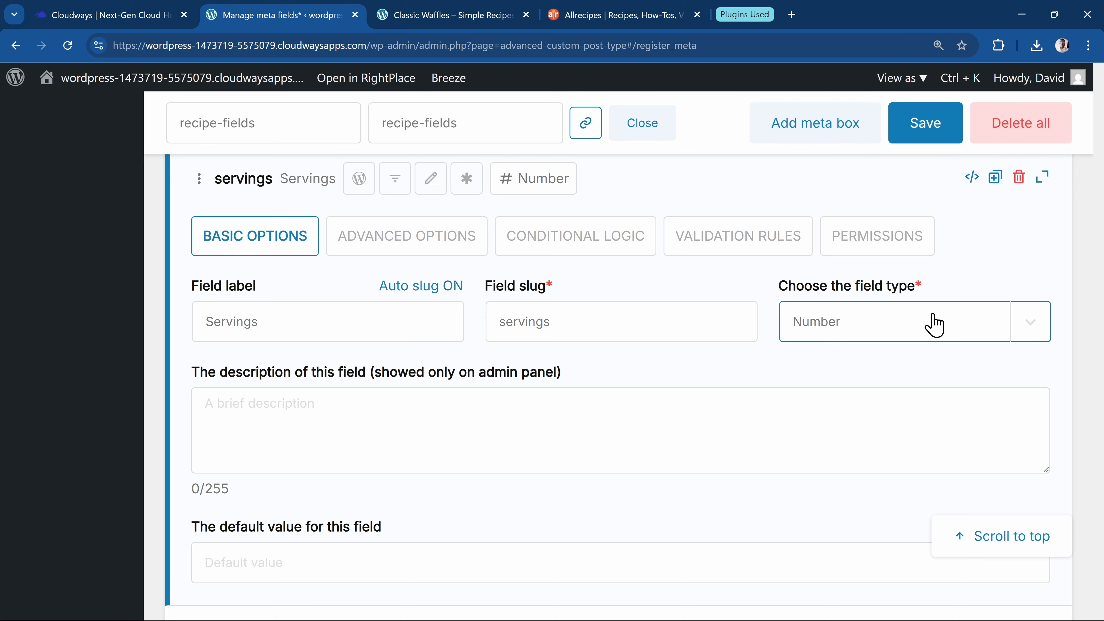
Collapse the Timing meta box and add a fourth meta box labelled Directions to the recipe-fields group.
scroll(571, 412, "down", 1)
scroll(573, 411, "up", 10)
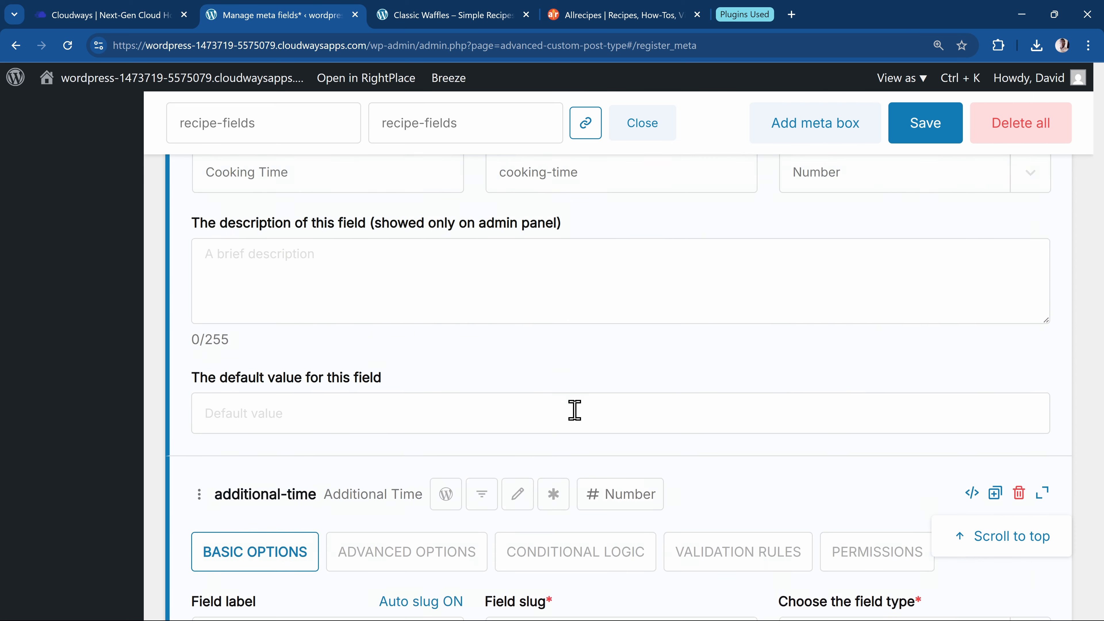
scroll(574, 410, "up", 15)
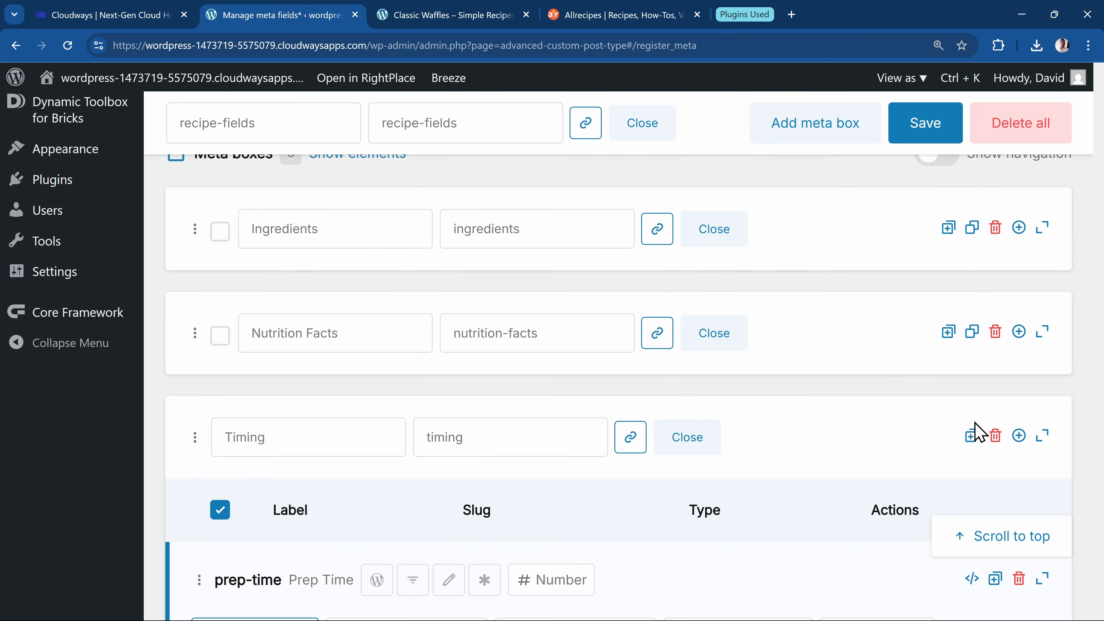
left_click(1042, 436)
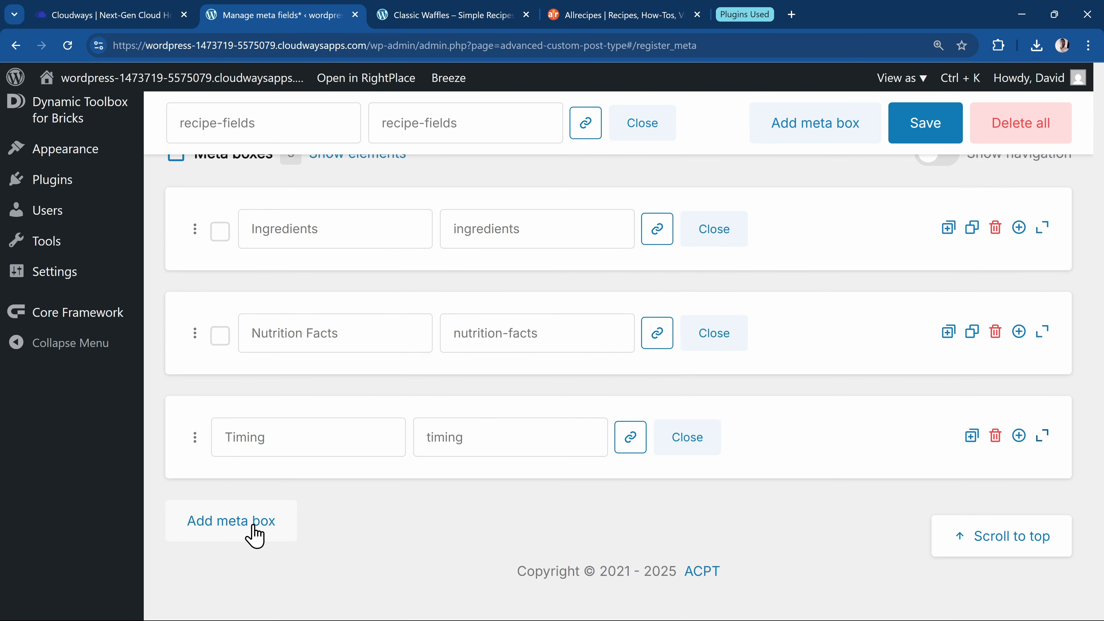
left_click(255, 536)
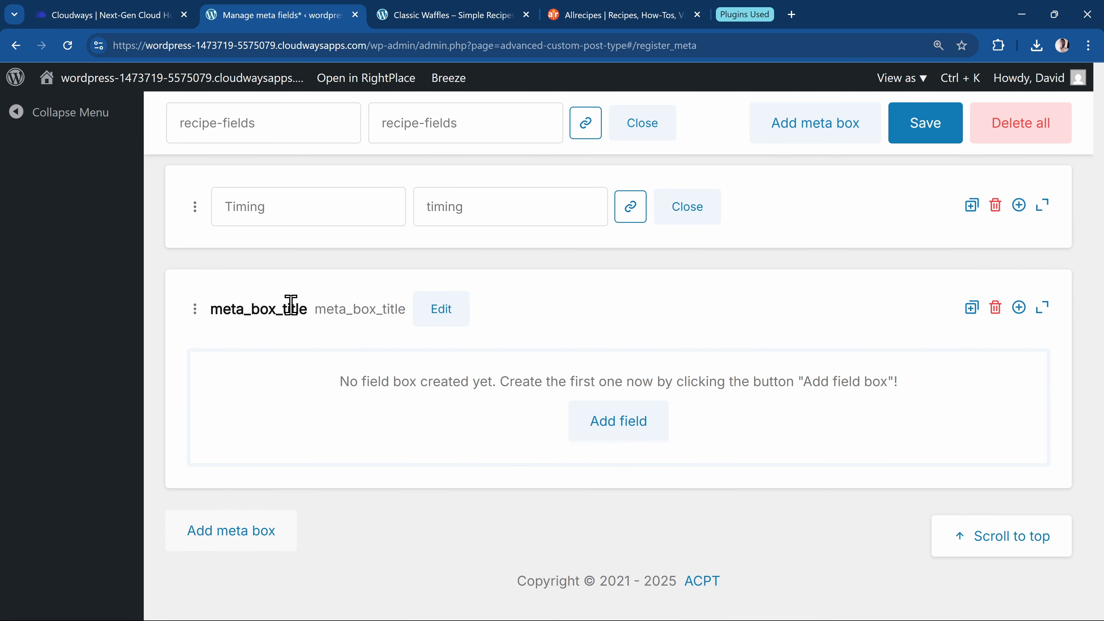
left_click(435, 309)
triple_click(280, 316)
type("Directions")
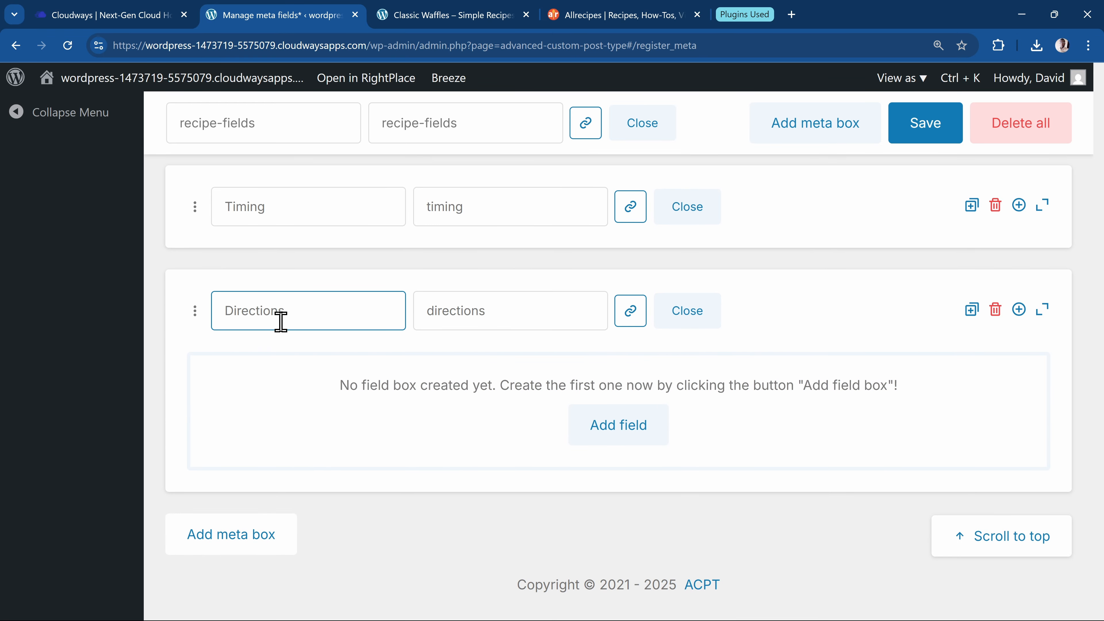
Add a field labelled Steps to the Directions meta box.
left_click(626, 435)
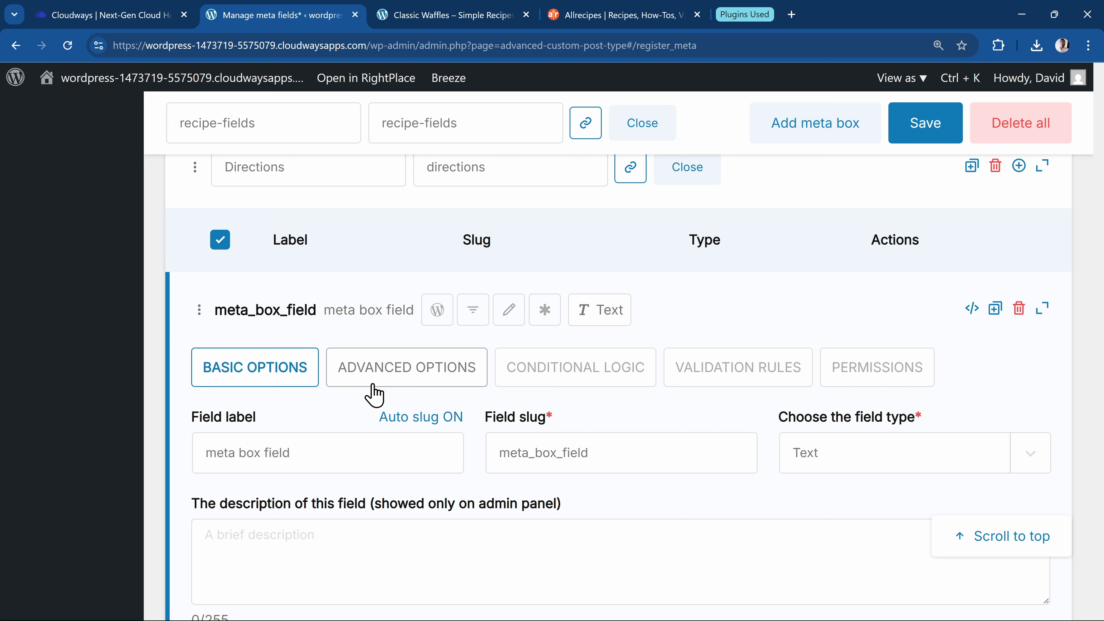
scroll(373, 394, "down", 3)
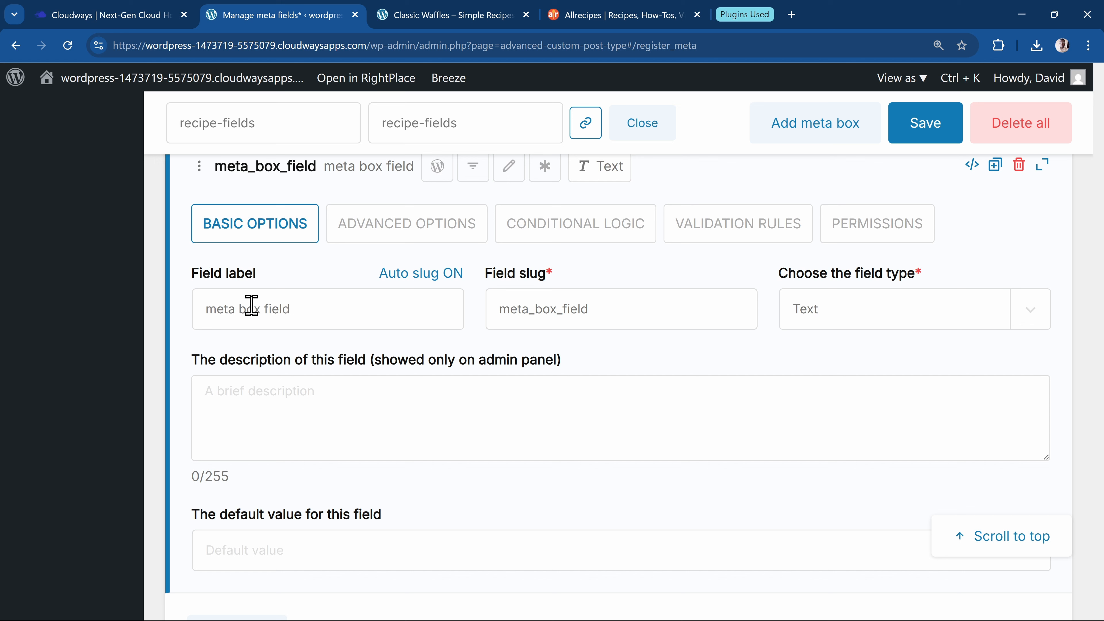
left_click(304, 313)
key("ctrl+a")
key("BackSpace")
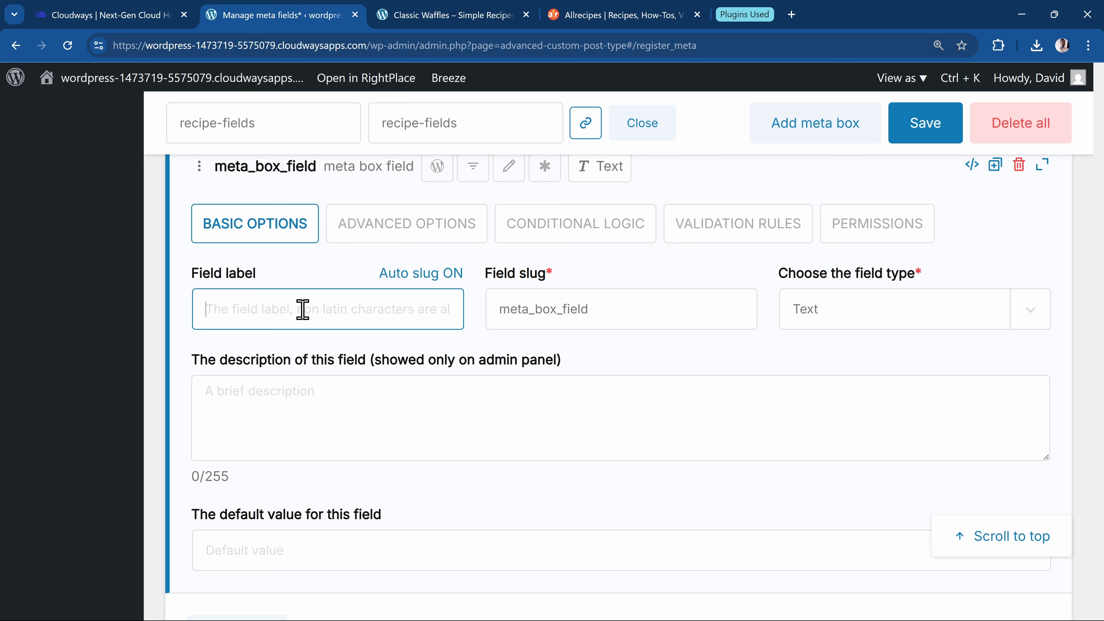
type("Steps")
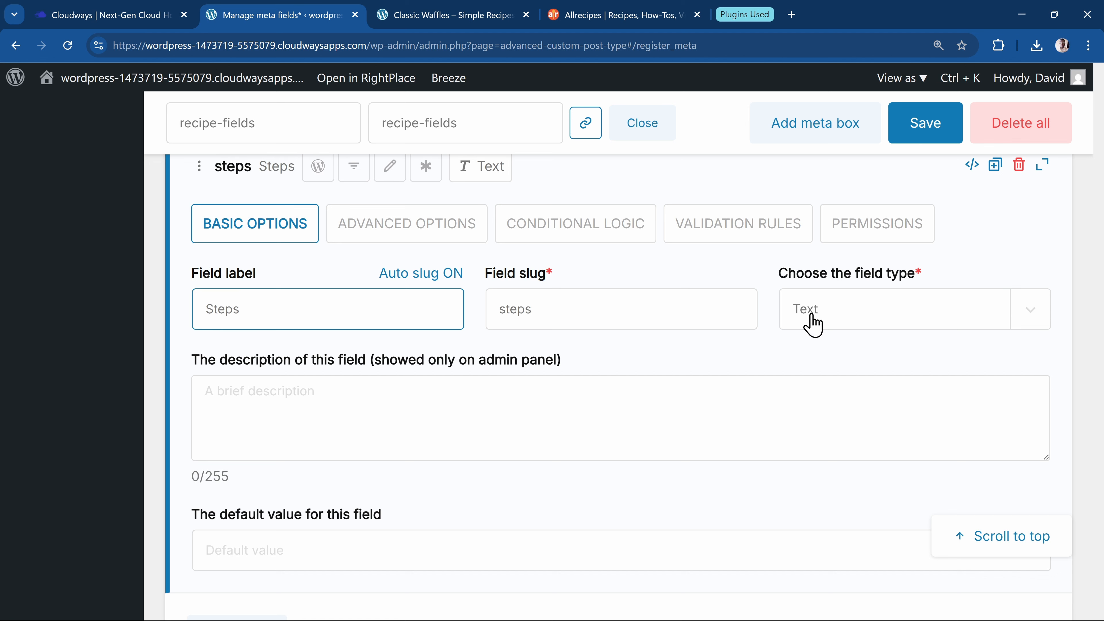
Set the field type of the Steps field in the Directions meta box to Editor.
left_click(812, 324)
scroll(892, 365, "down", 5)
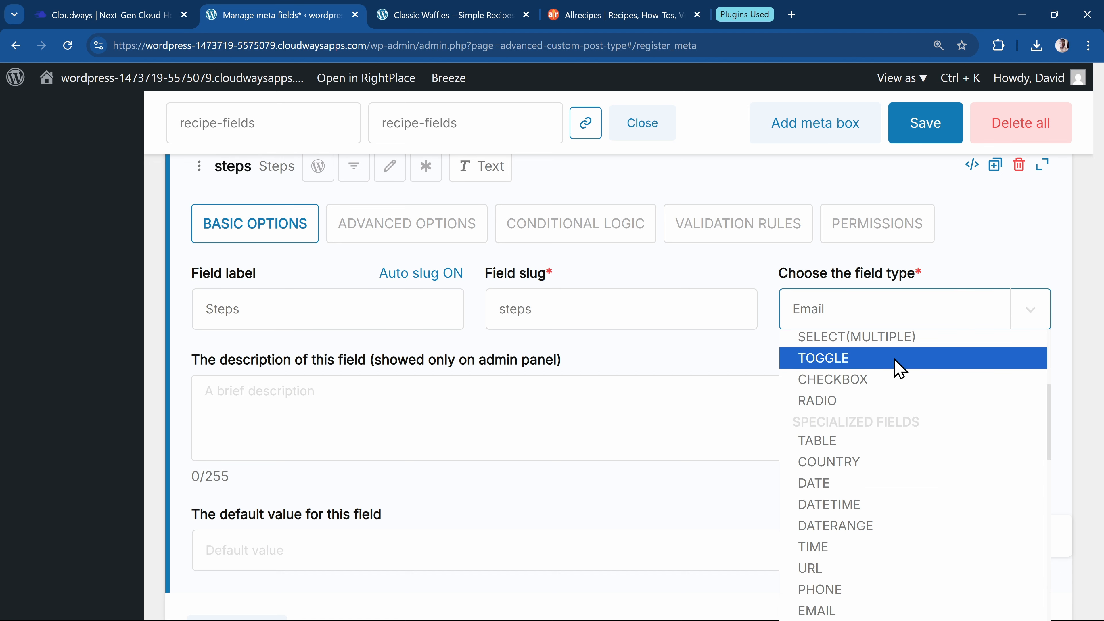
key("e")
key("e")
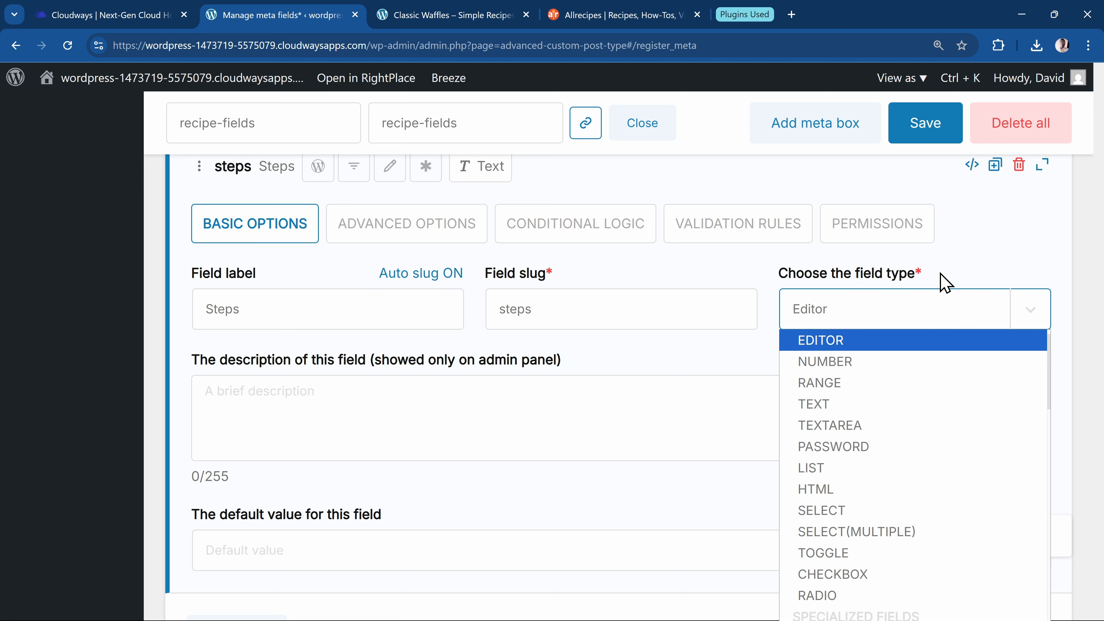
left_click(828, 345)
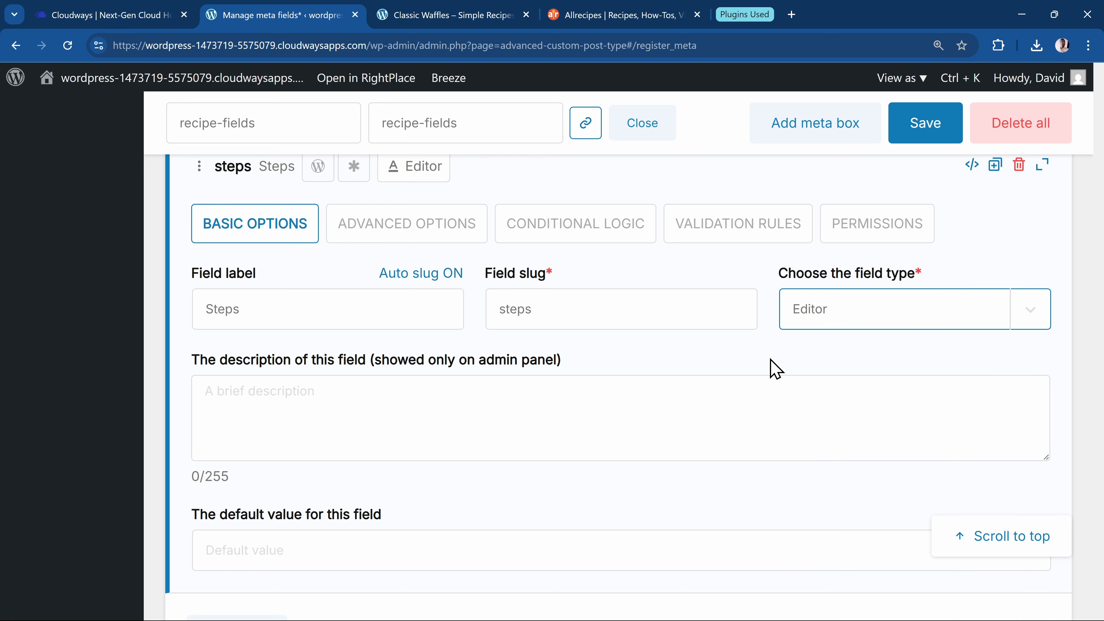
Collapse the Steps field and the Directions meta box that contains it.
scroll(595, 370, "down", 5)
scroll(596, 369, "up", 10)
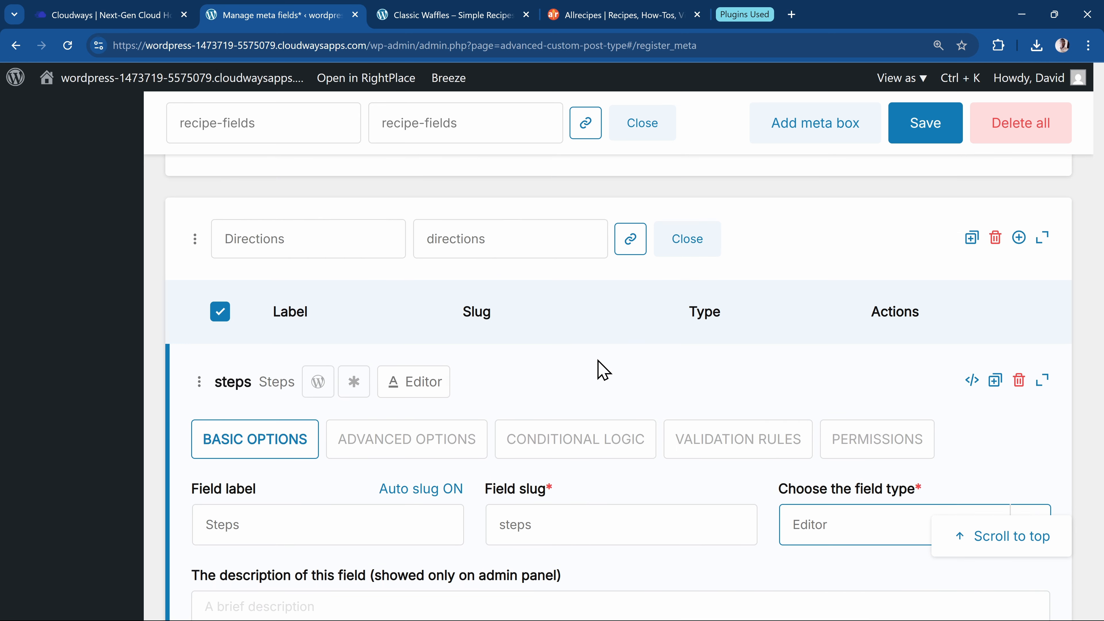
left_click(1042, 380)
left_click(1042, 236)
scroll(505, 303, "up", 2)
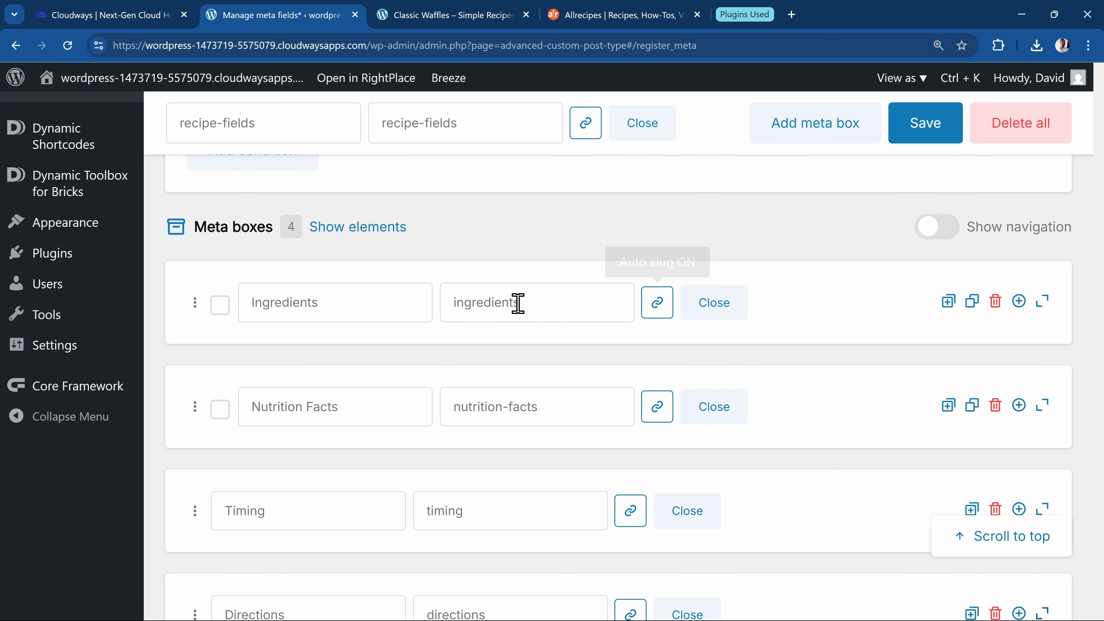
Set the recipe-fields group to display as Horizontal tabs.
scroll(432, 372, "up", 8)
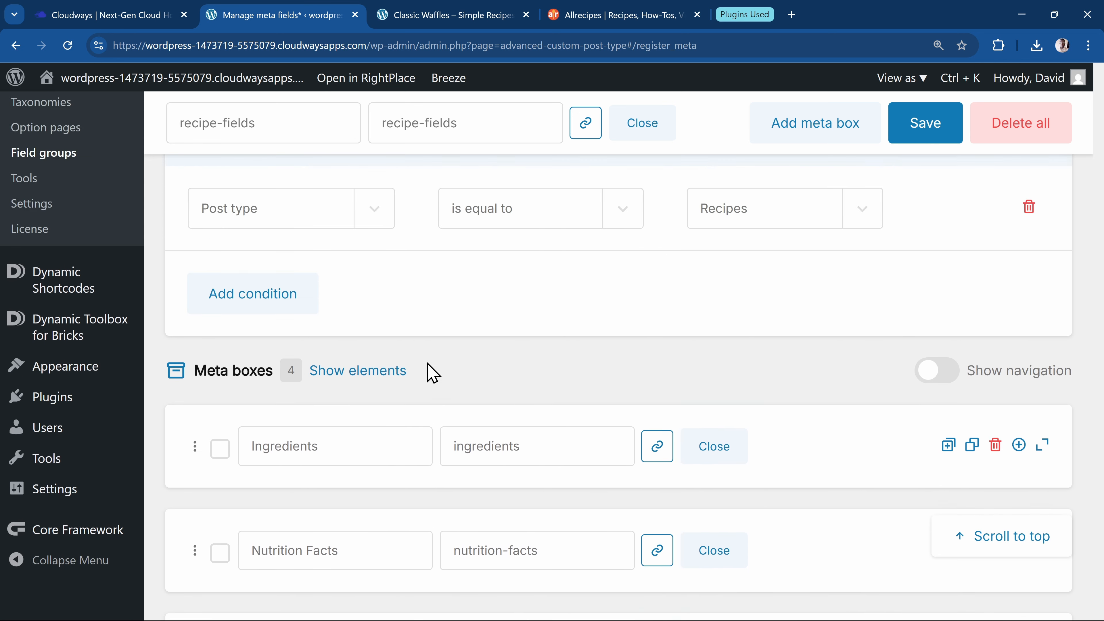
scroll(431, 372, "up", 2)
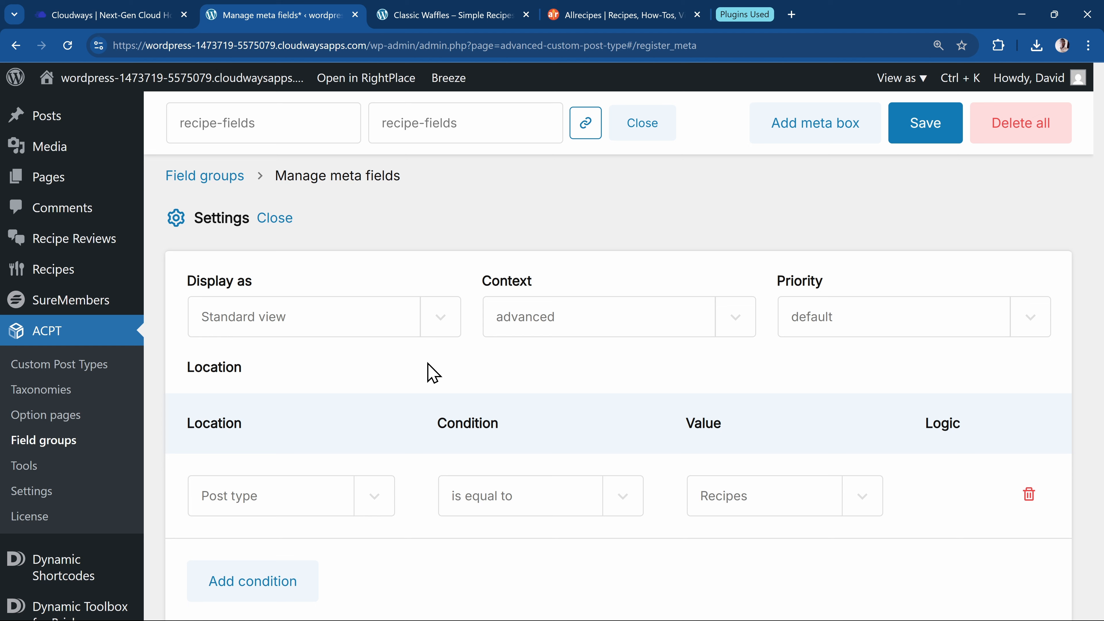
left_click(362, 338)
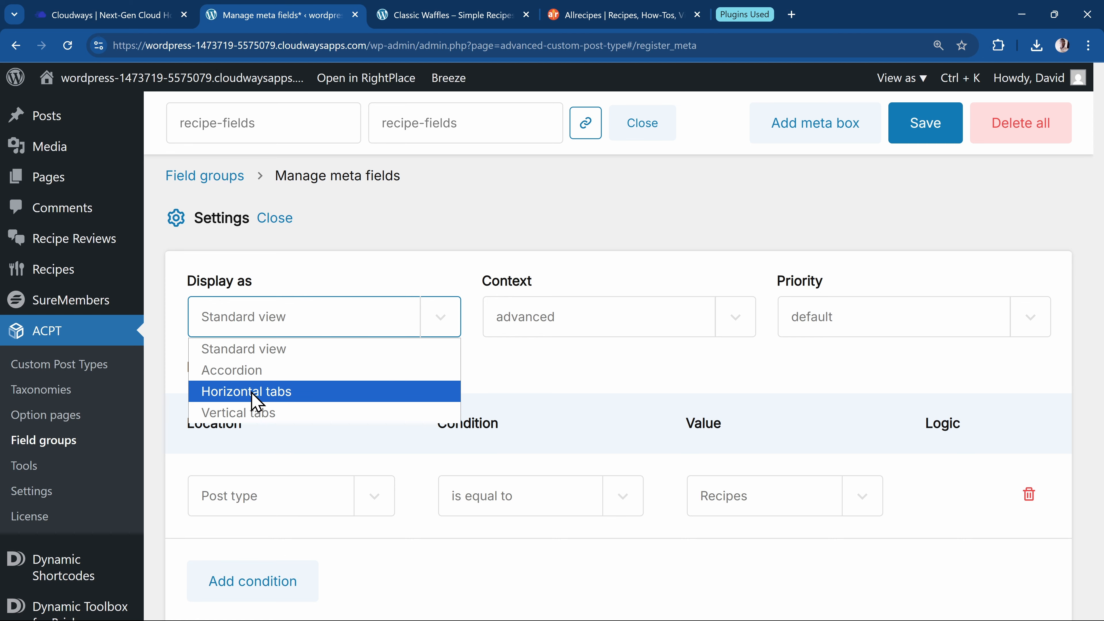
left_click(281, 391)
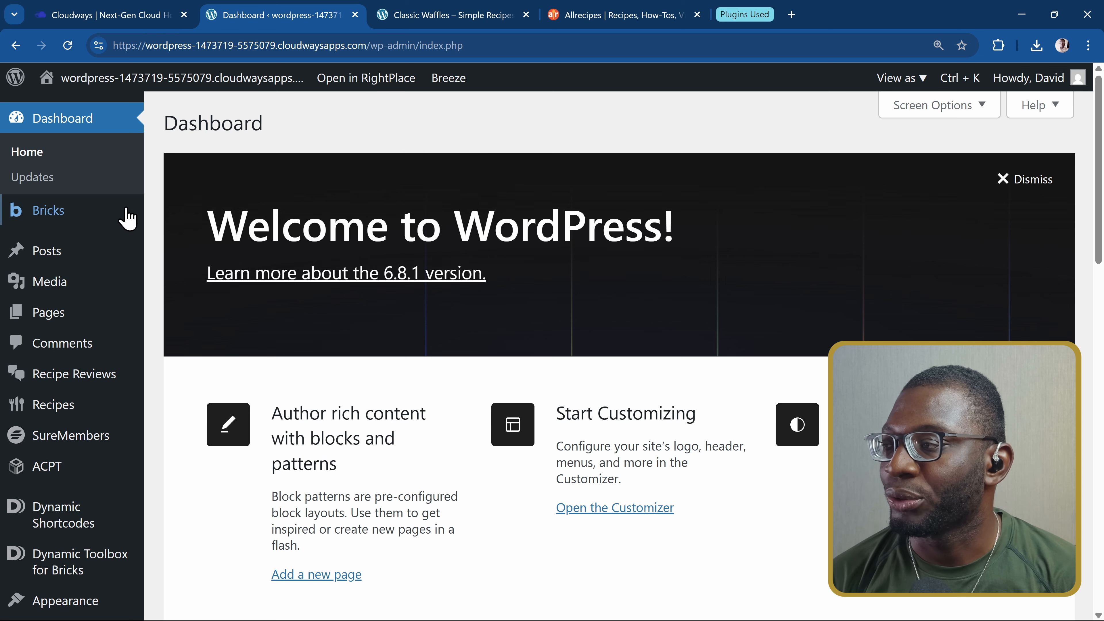
Go to the Bricksforge elements settings and enable the Pro Forms element.
mouse_move(99, 218)
left_click(209, 416)
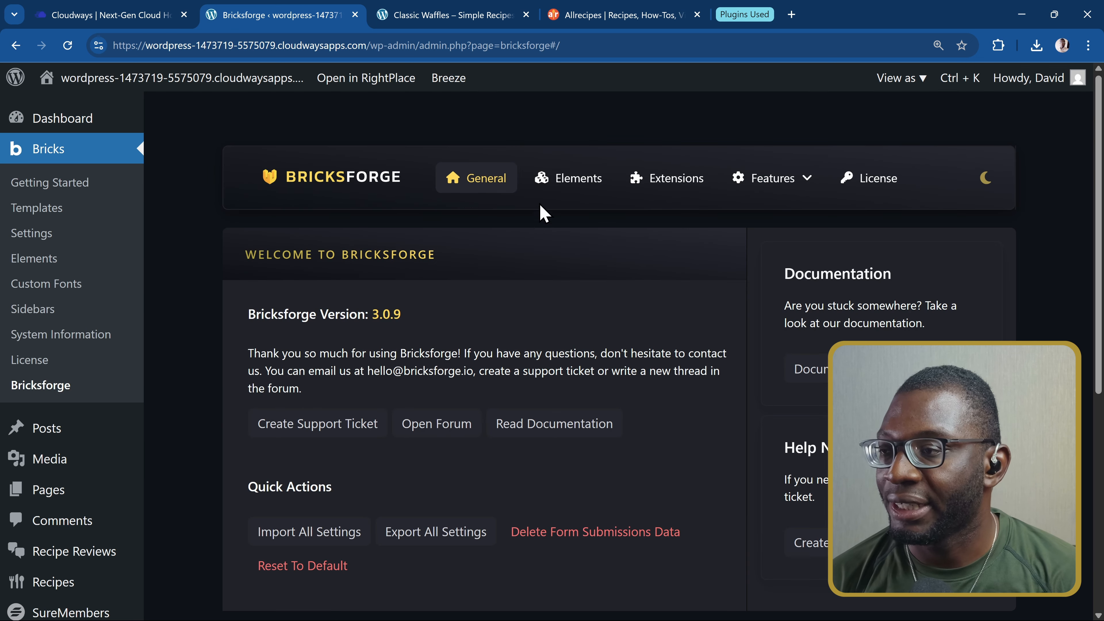
left_click(551, 198)
scroll(478, 413, "down", 10)
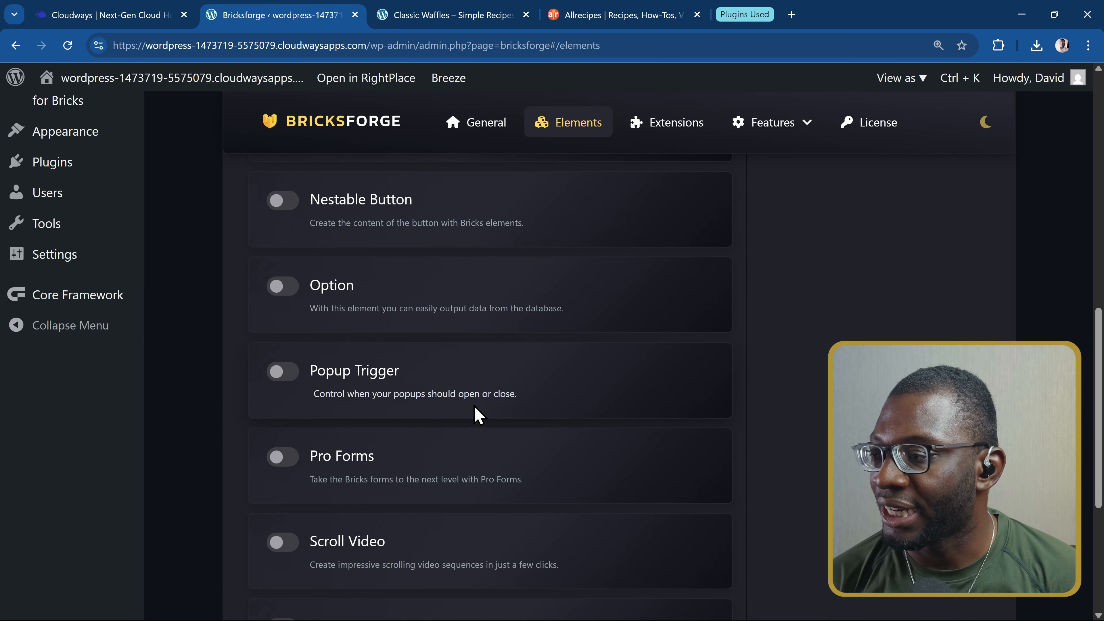
left_click(280, 461)
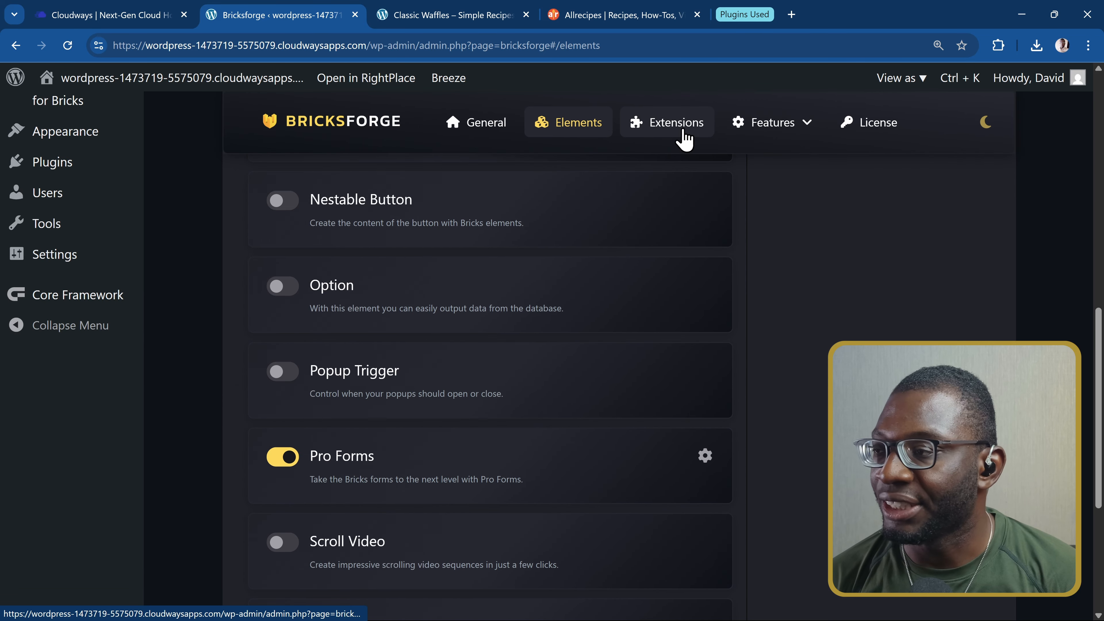
Enable the Dynamic Data Tags extension in Bricksforge and look through the remaining extensions.
left_click(685, 138)
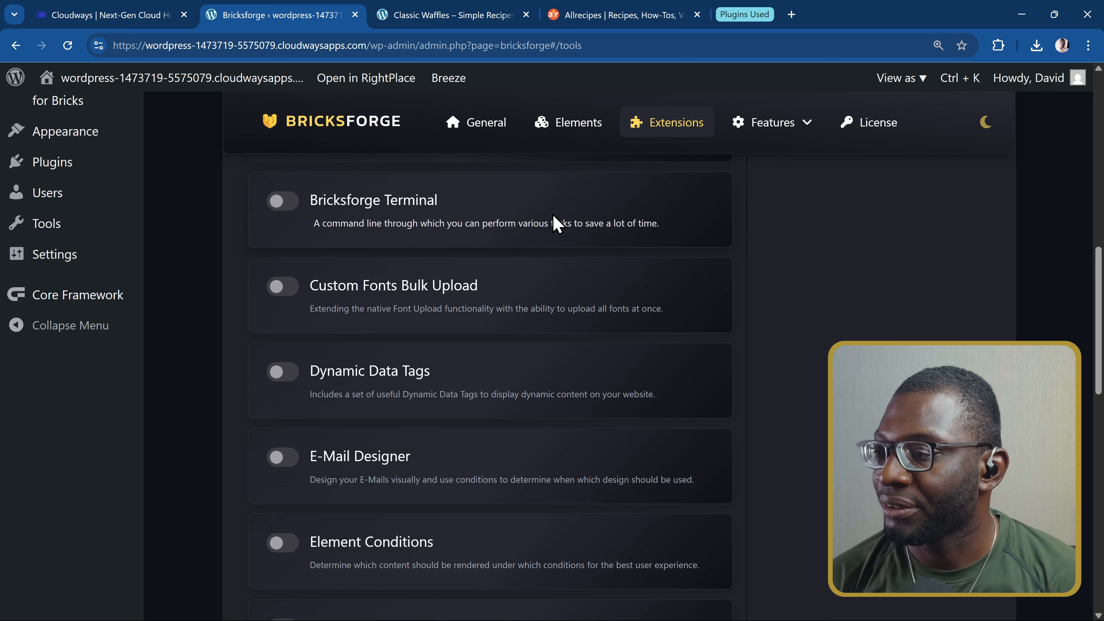
left_click(279, 372)
scroll(304, 374, "down", 5)
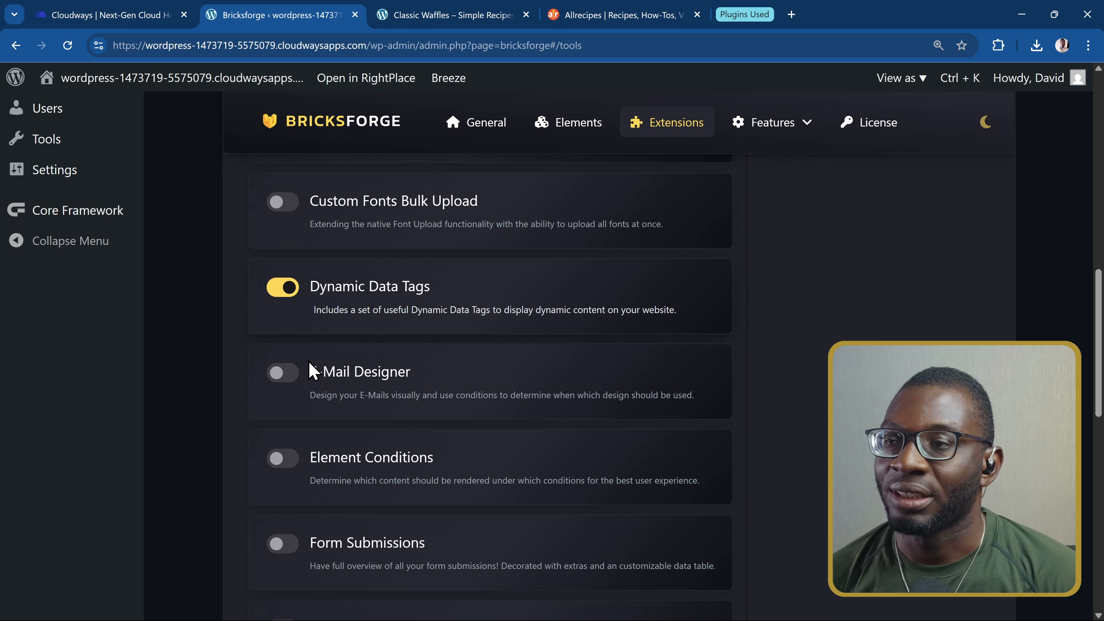
scroll(311, 370, "down", 4)
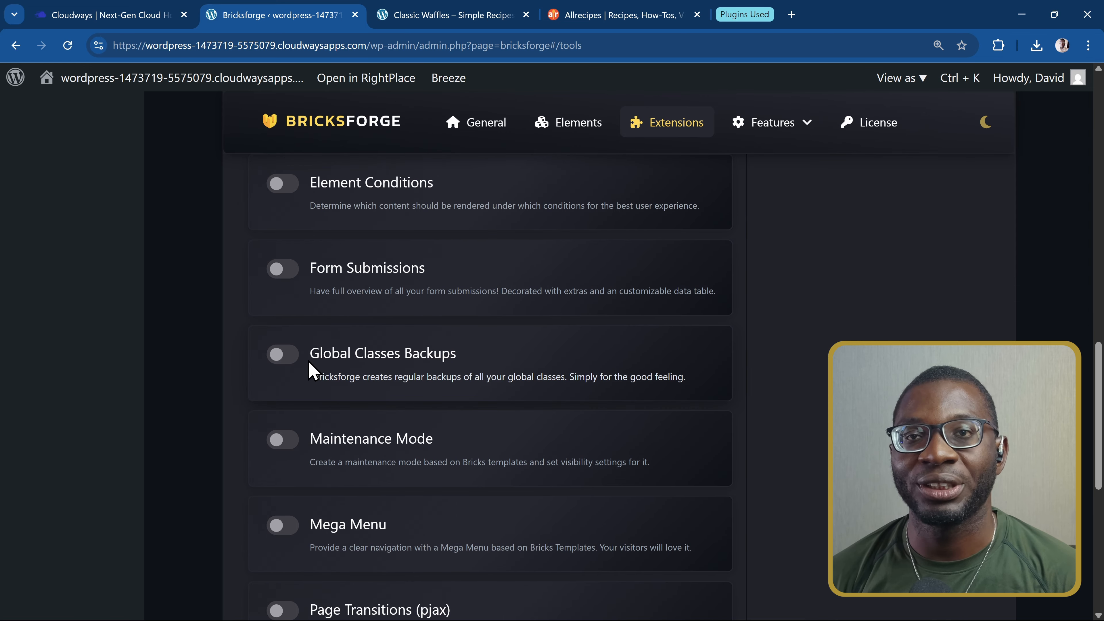
scroll(801, 183, "down", 10)
scroll(801, 183, "up", 15)
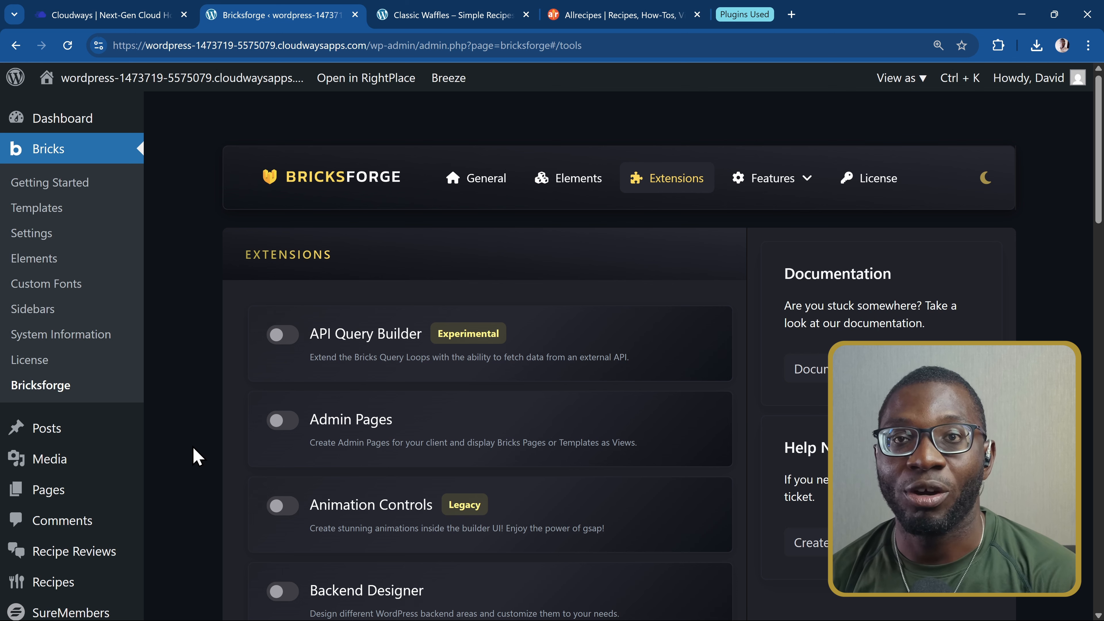
Create a new page titled "Add Recipe" and publish it.
key("ctrl+k")
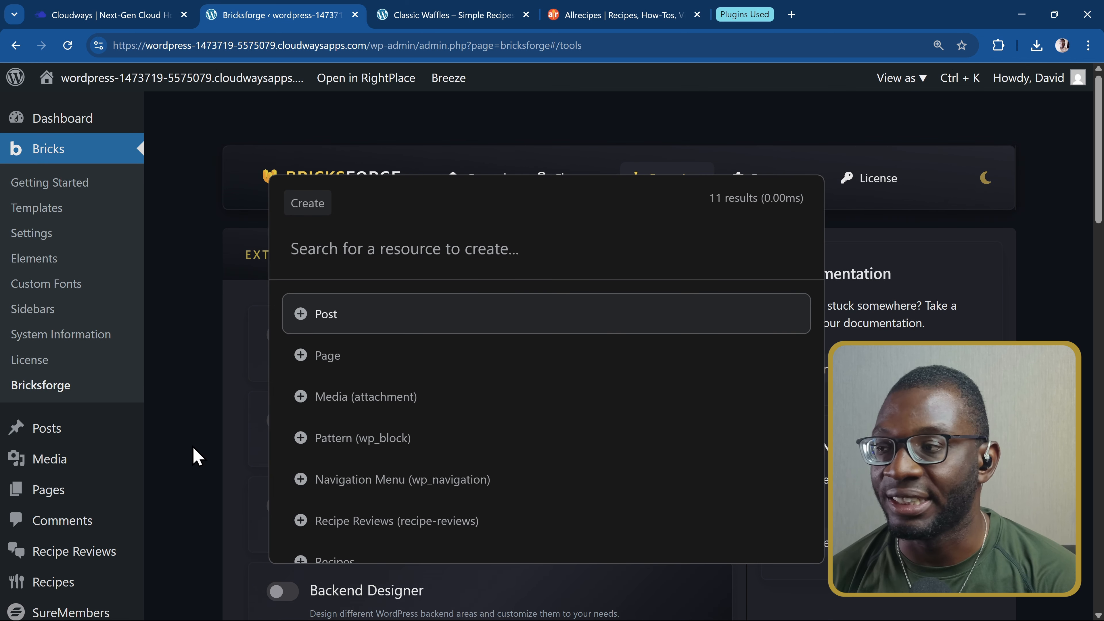
type("page")
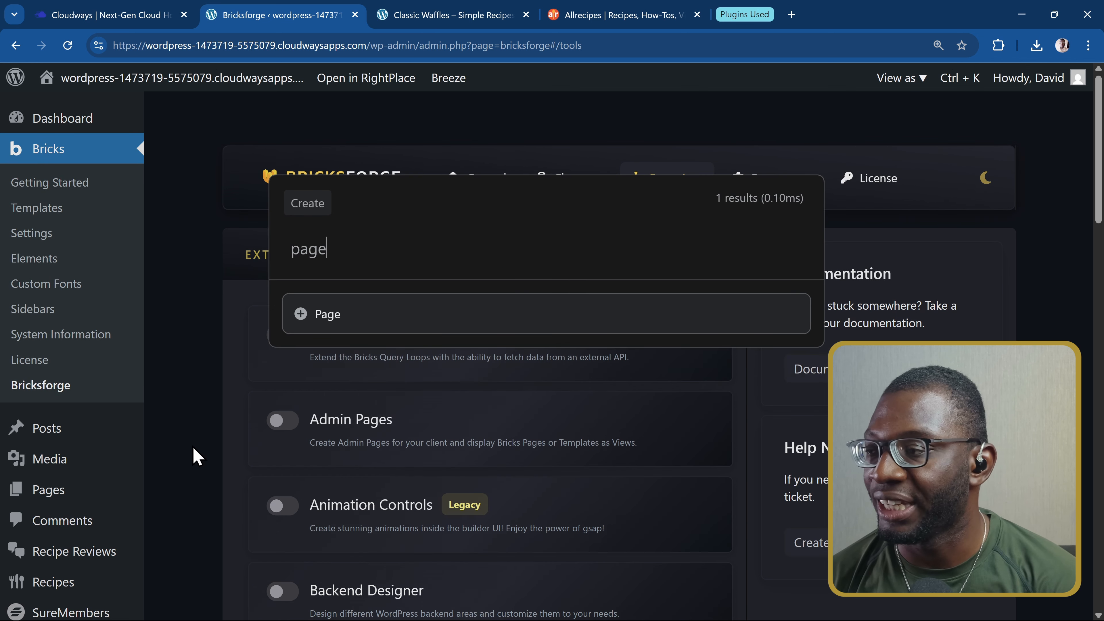
key("Return")
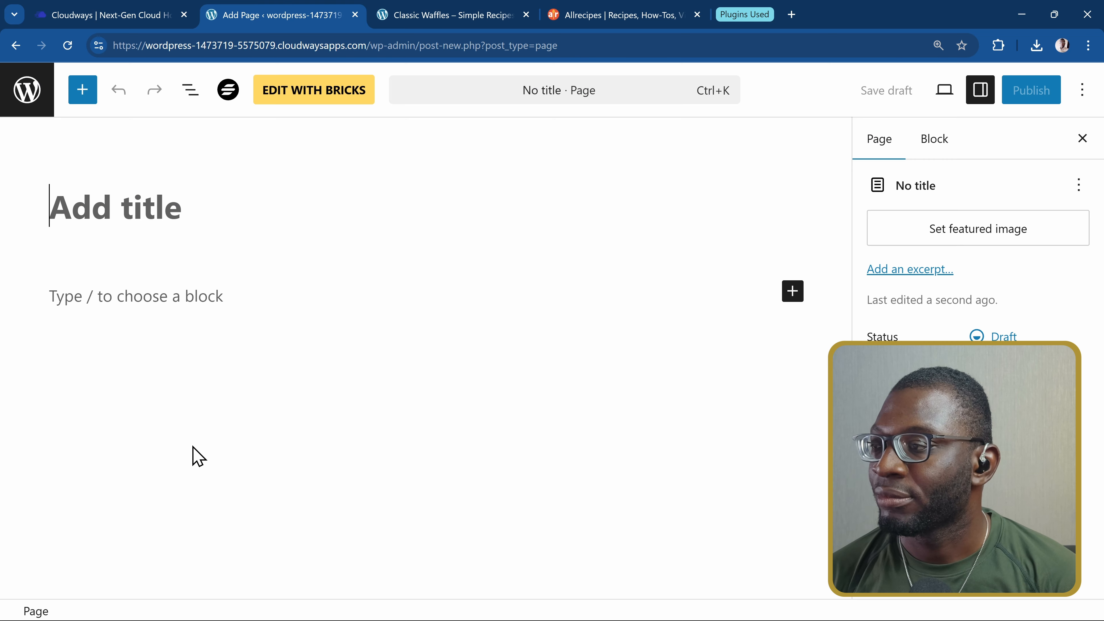
type("A")
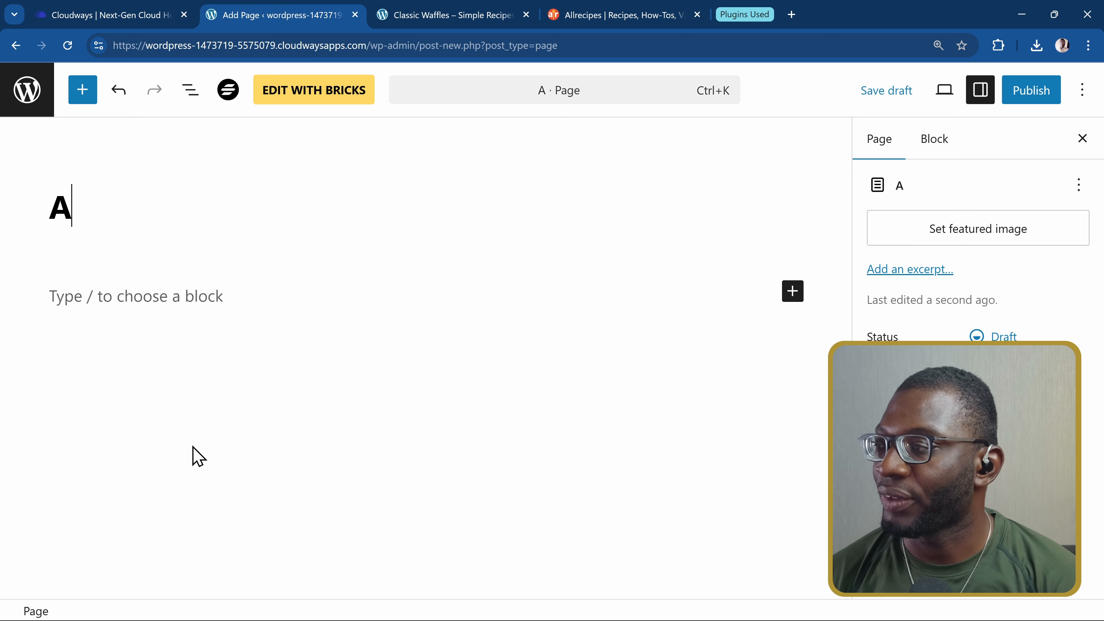
type("dd Recipe")
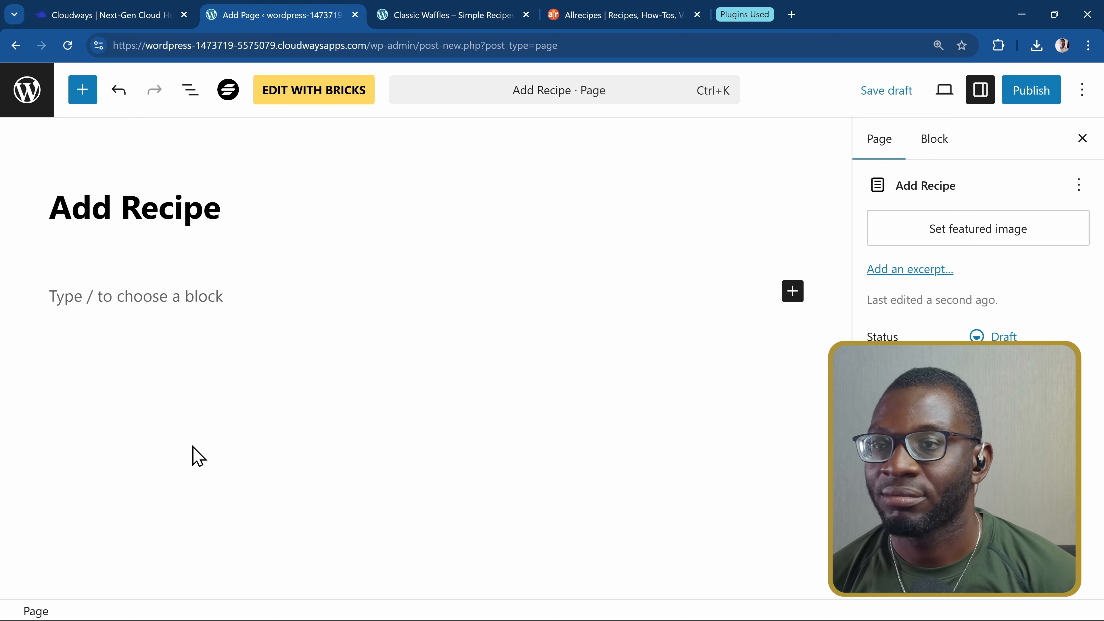
left_click(1050, 93)
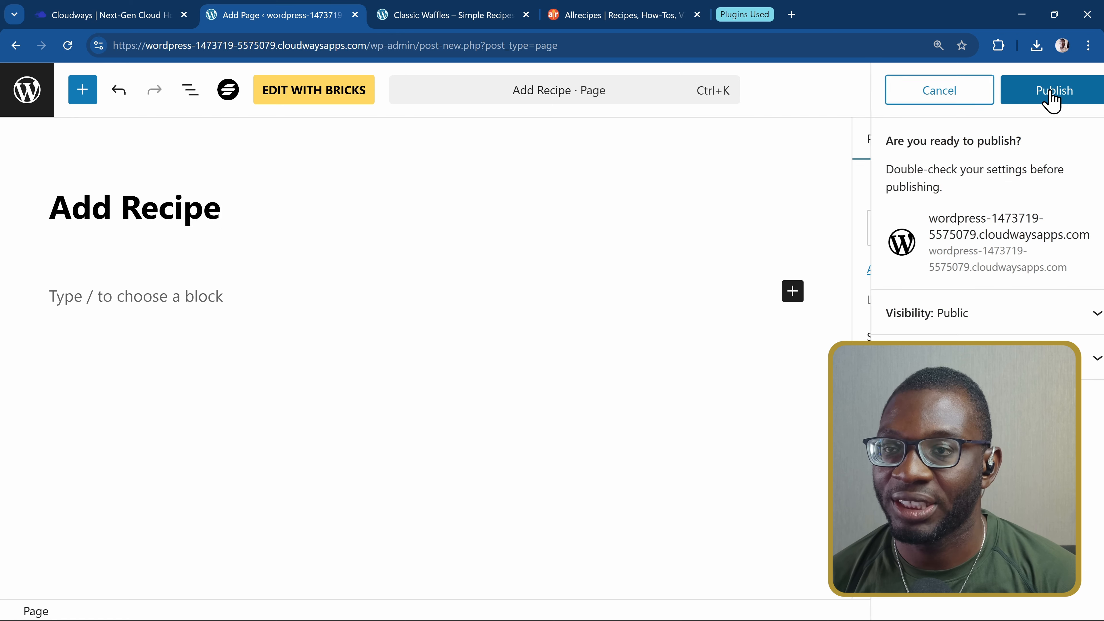
left_click(1031, 93)
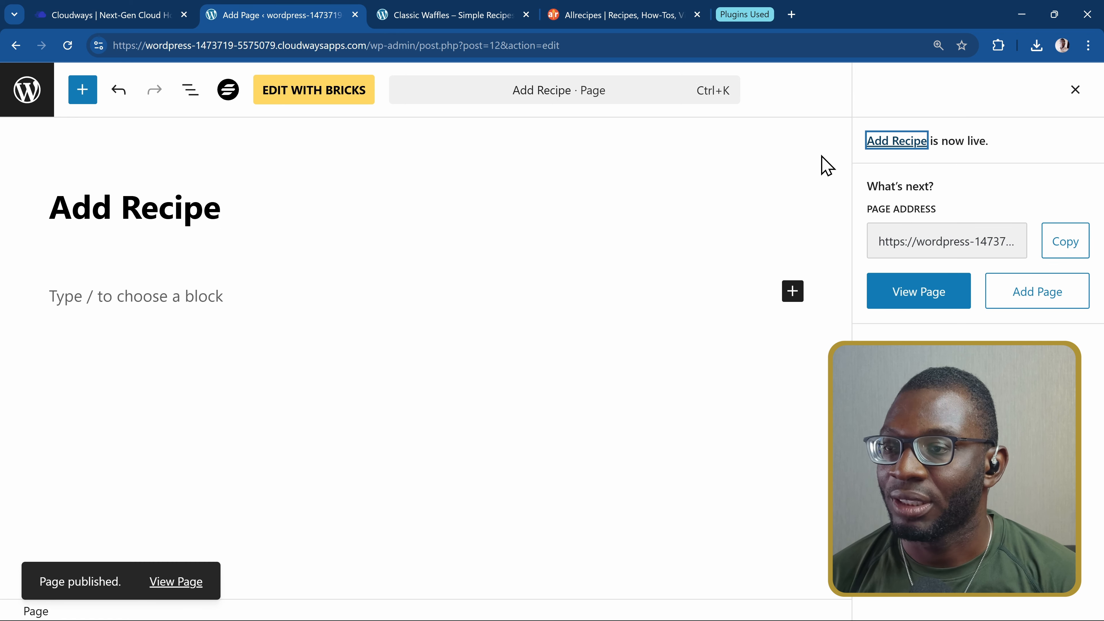
Open the Add Recipe page in the Bricks builder and add a Section to the empty canvas.
left_click(306, 101)
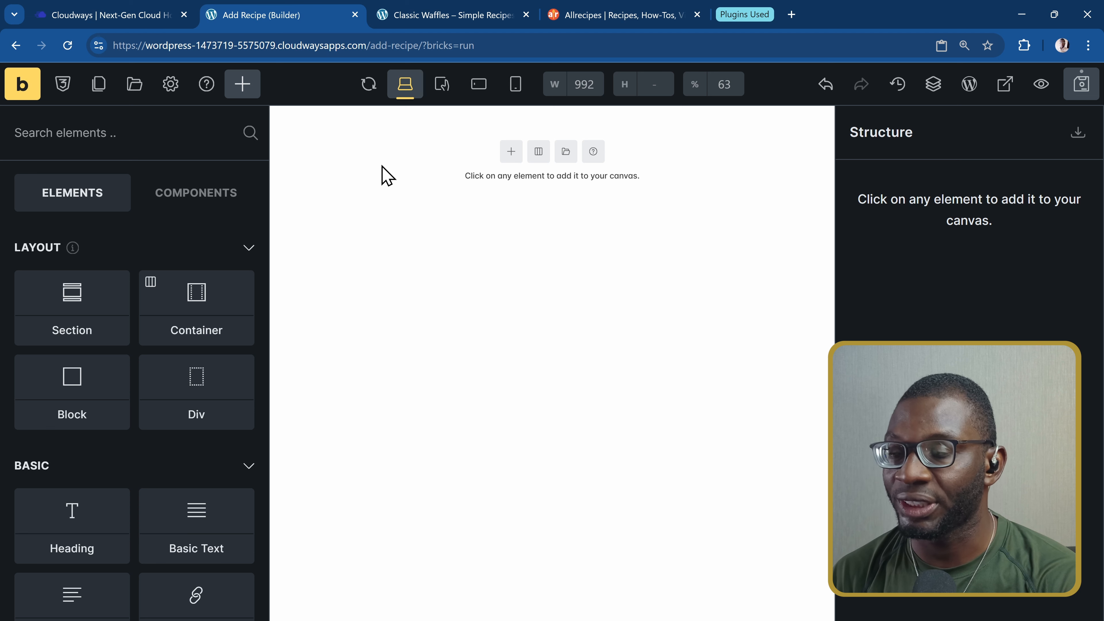
key("ctrl+f")
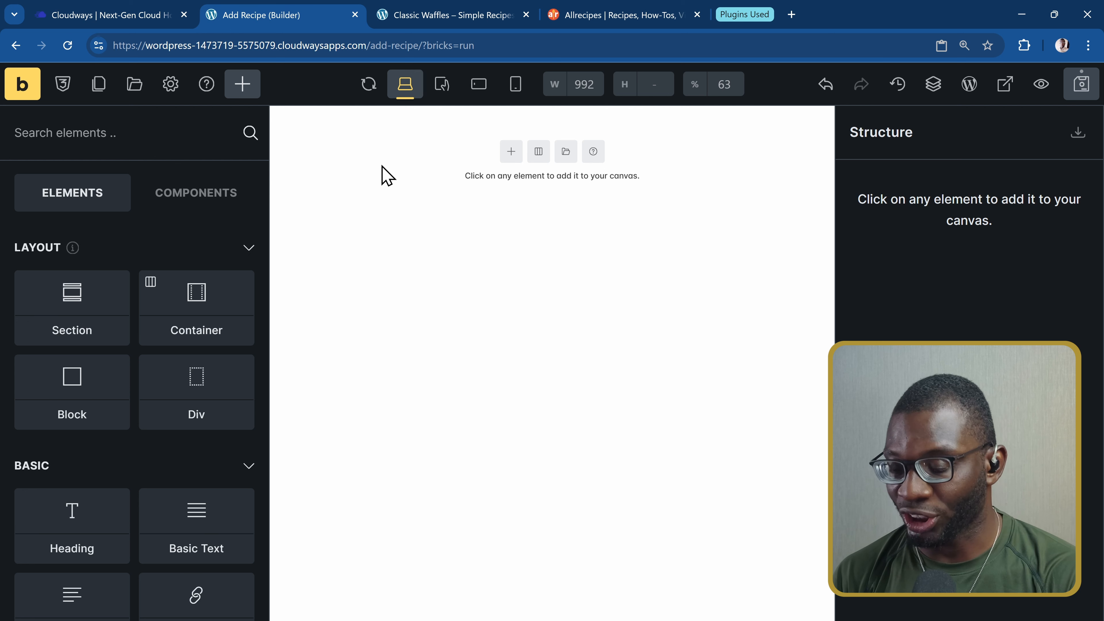
key("Tab")
key("Tab")
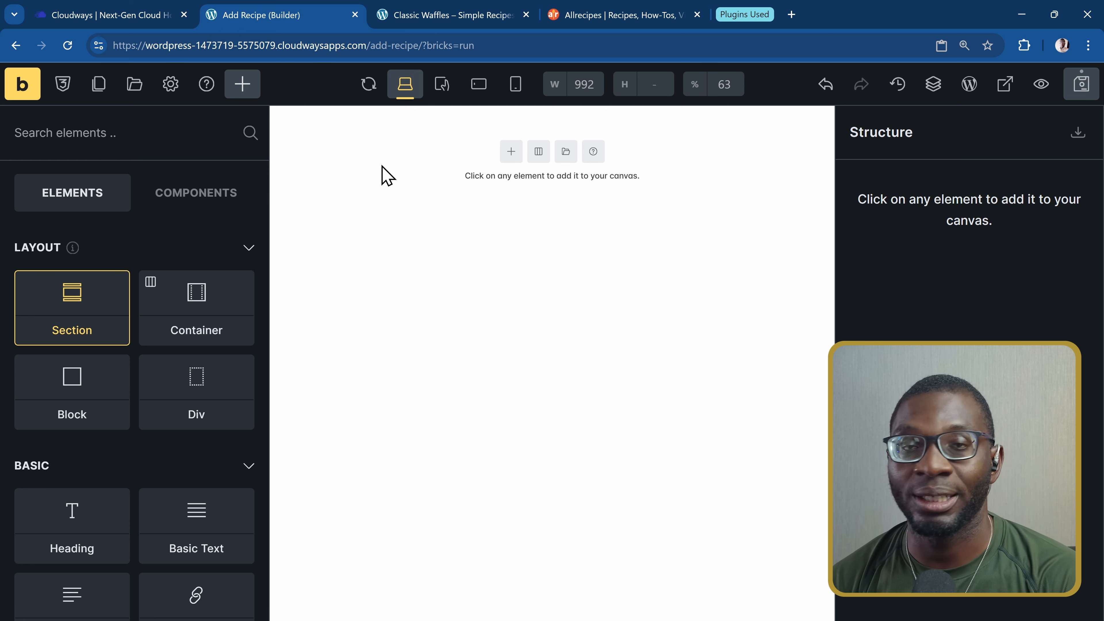
key("Return")
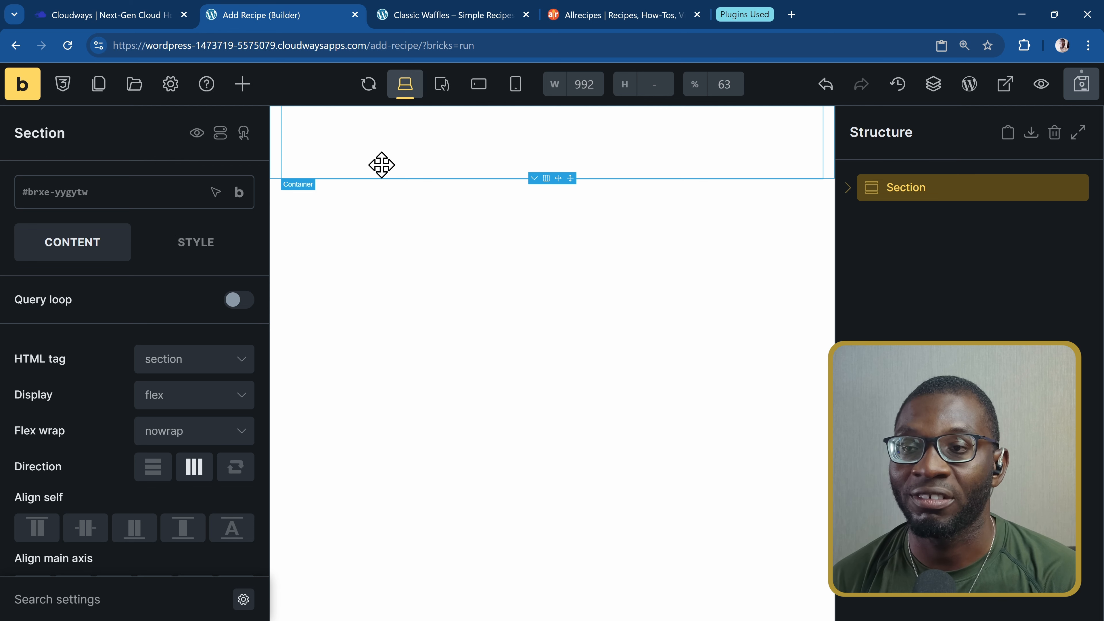
Add a Heading element and a Pro Forms element inside the section's container.
left_click(382, 164)
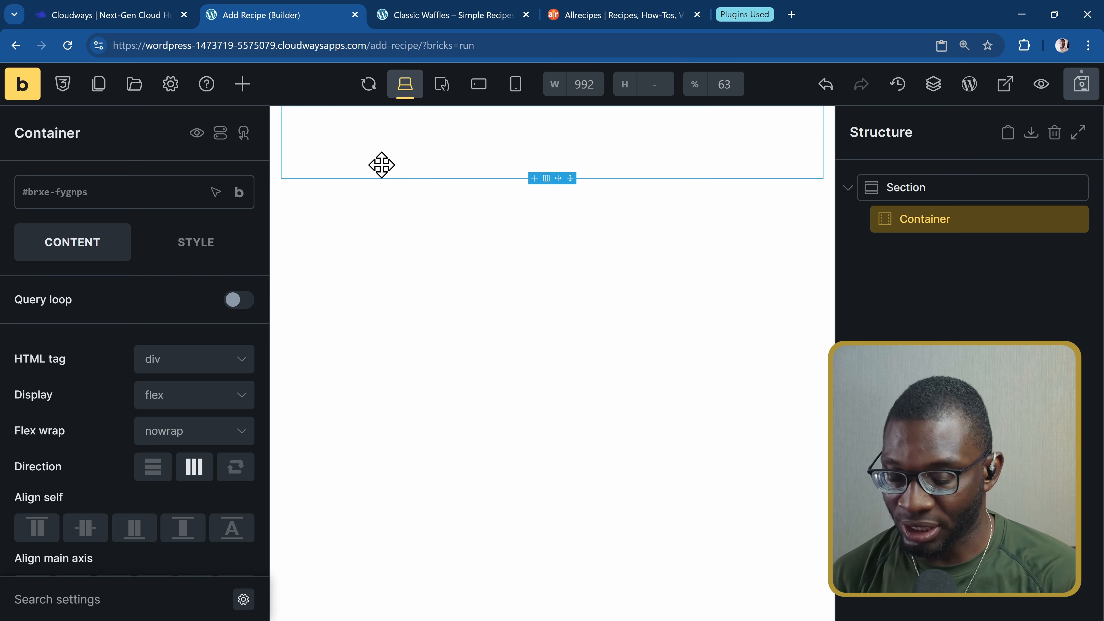
key("ctrl+e")
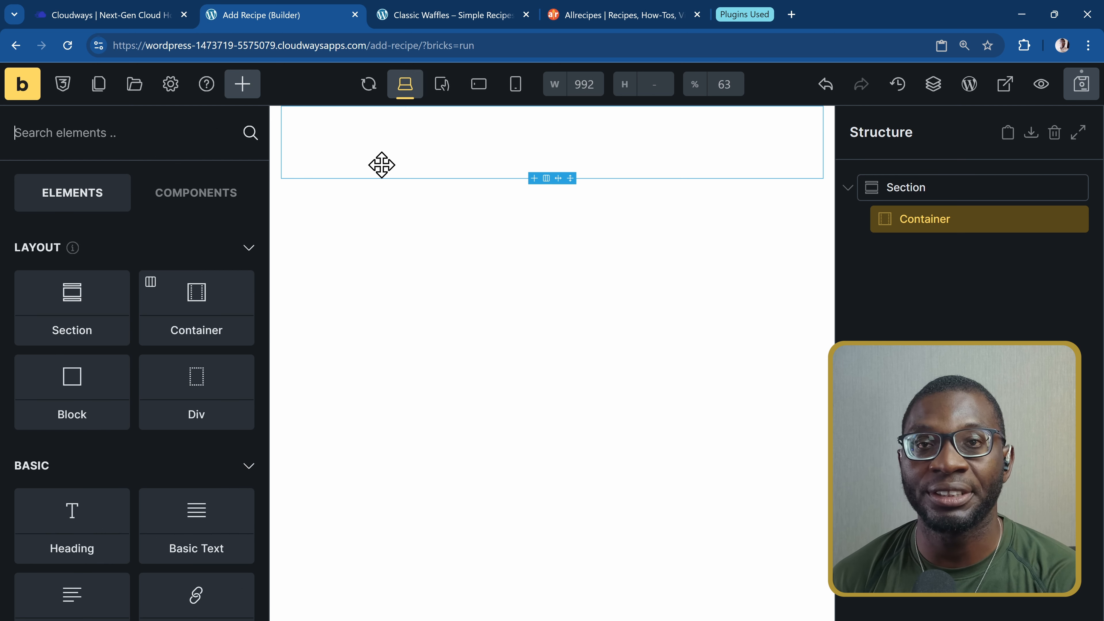
type("heading")
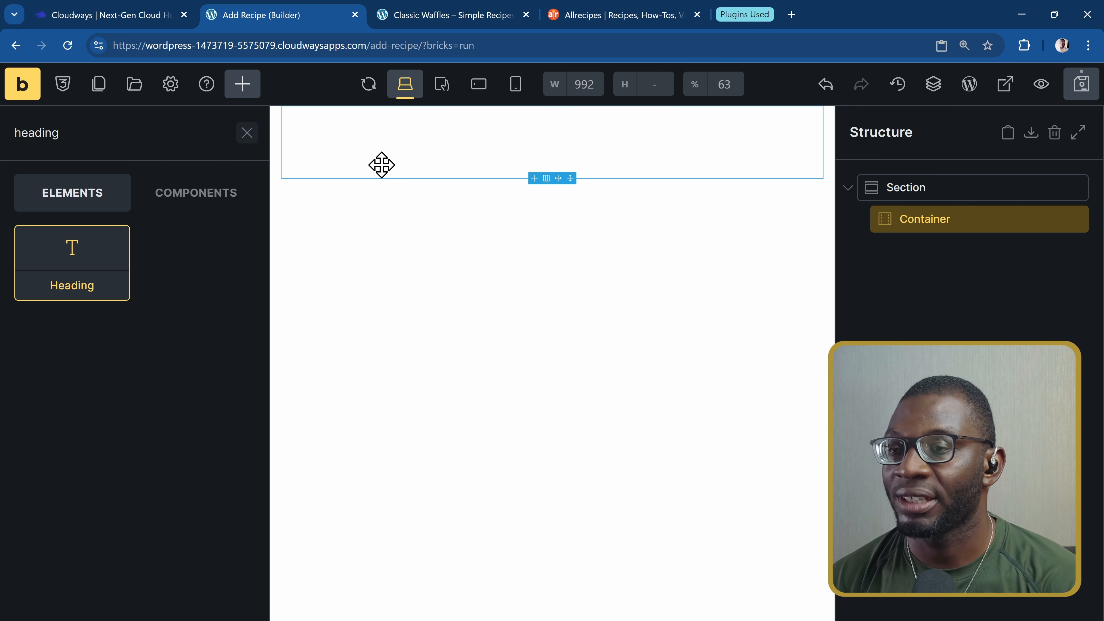
key("Return")
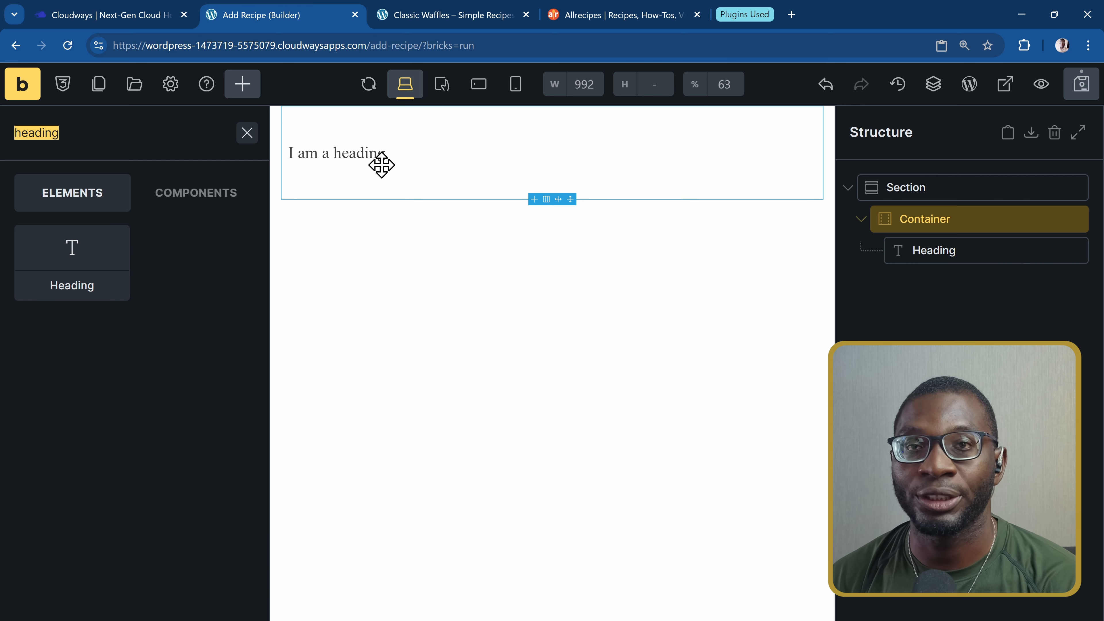
type("pro for")
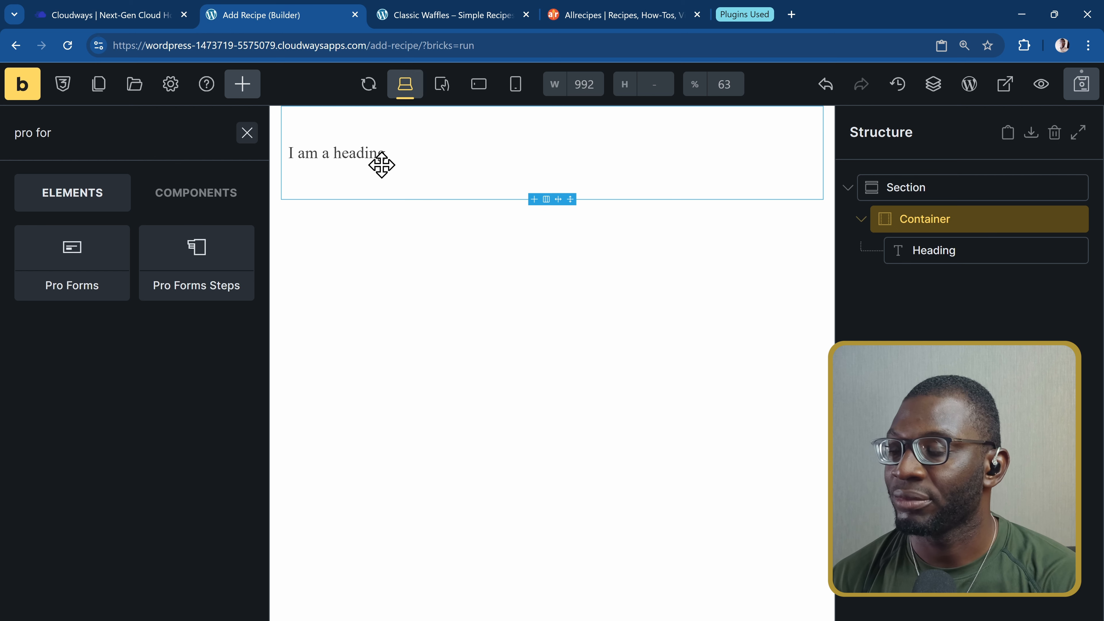
key("Return")
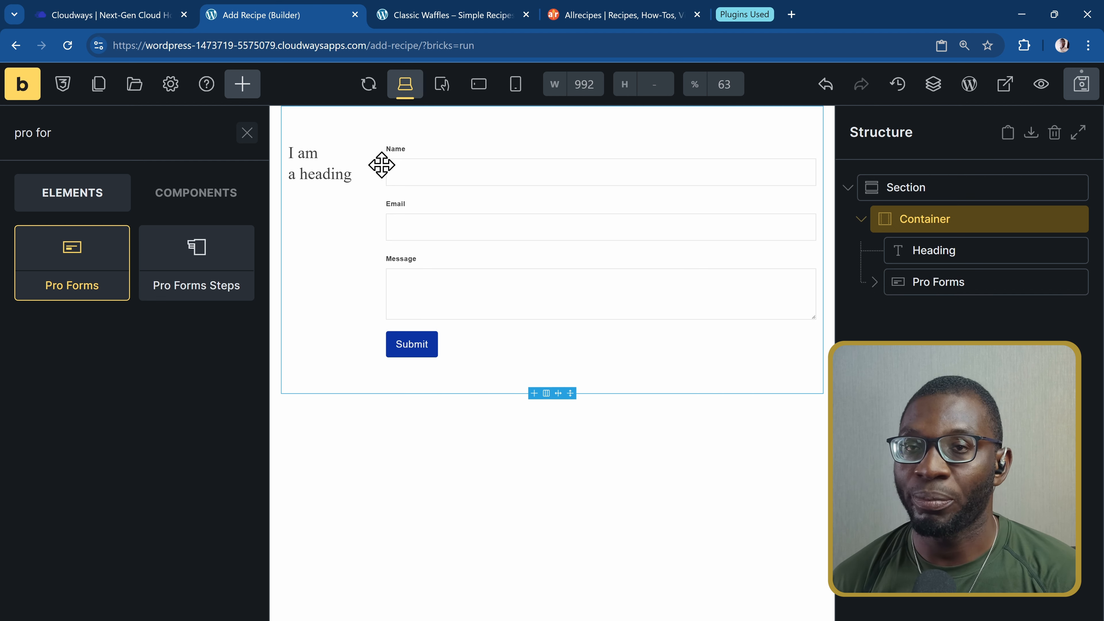
Apply the global class dd-flex-column to the container holding the heading and the form.
left_click(381, 165)
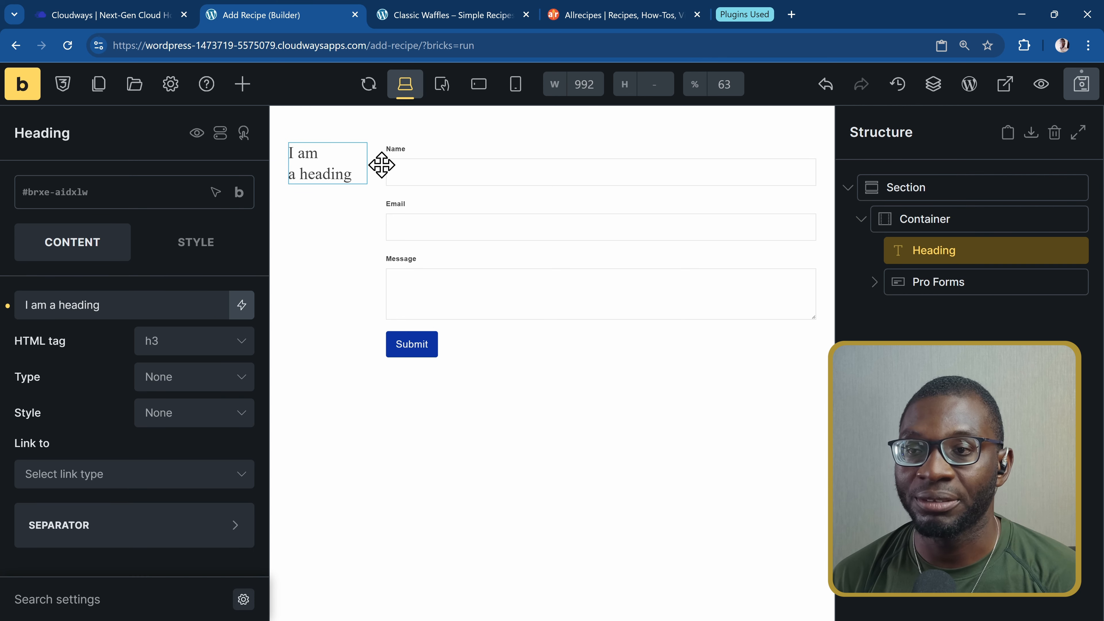
left_click(381, 165)
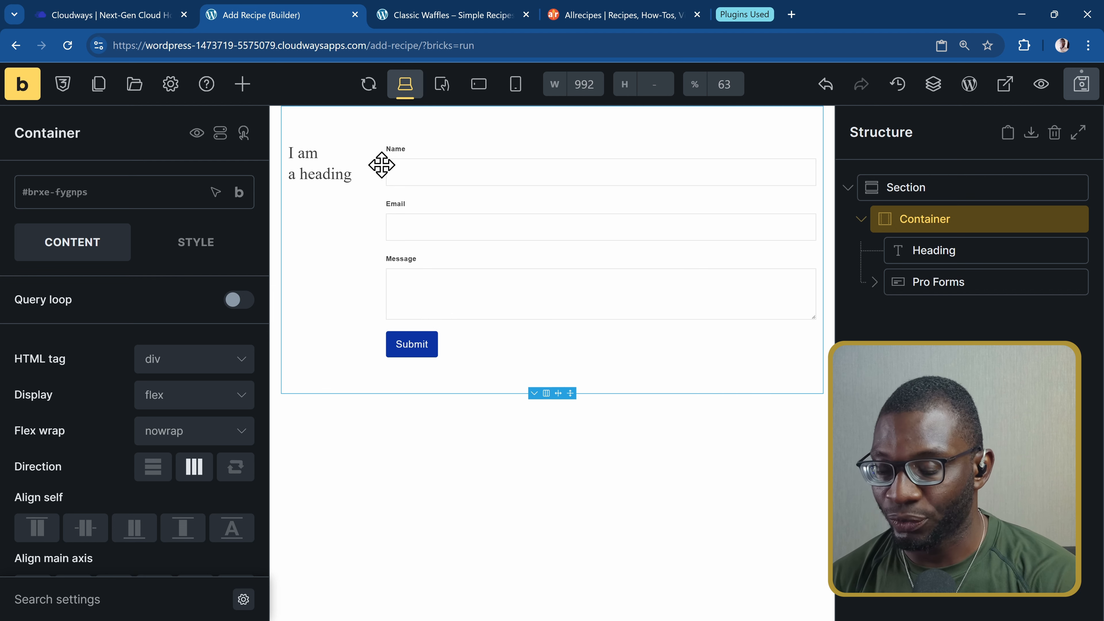
key("ctrl+f")
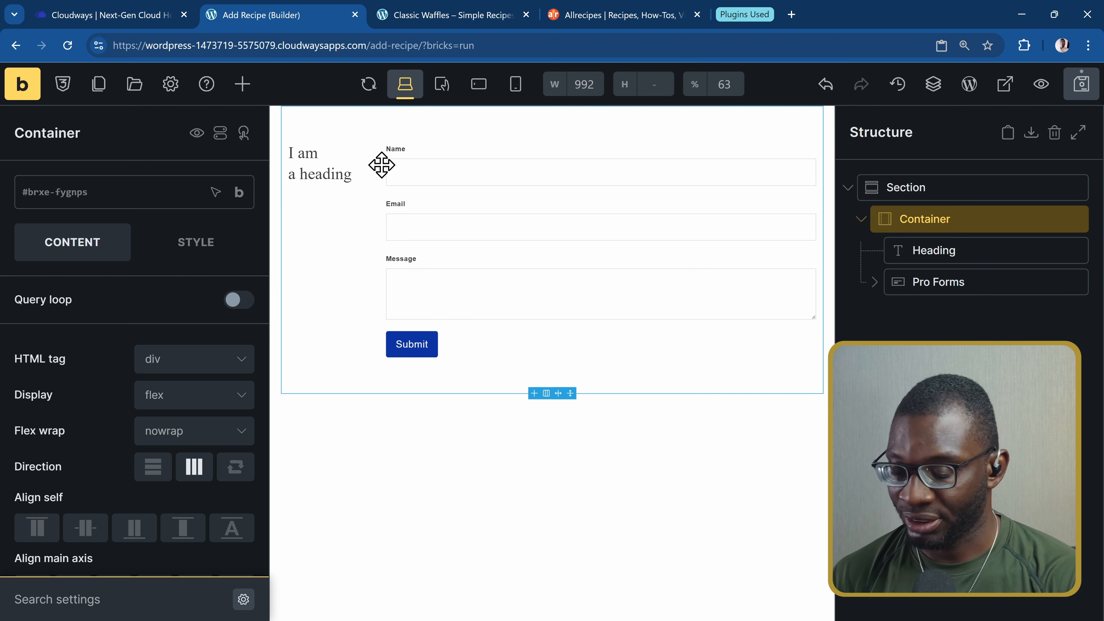
key("ctrl+period")
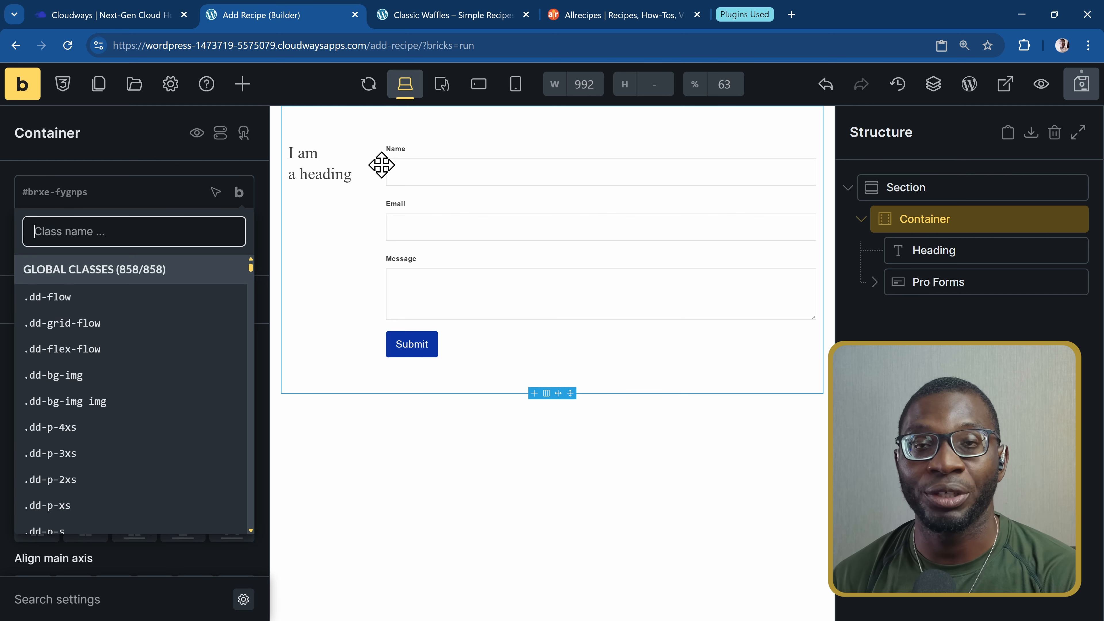
type("column")
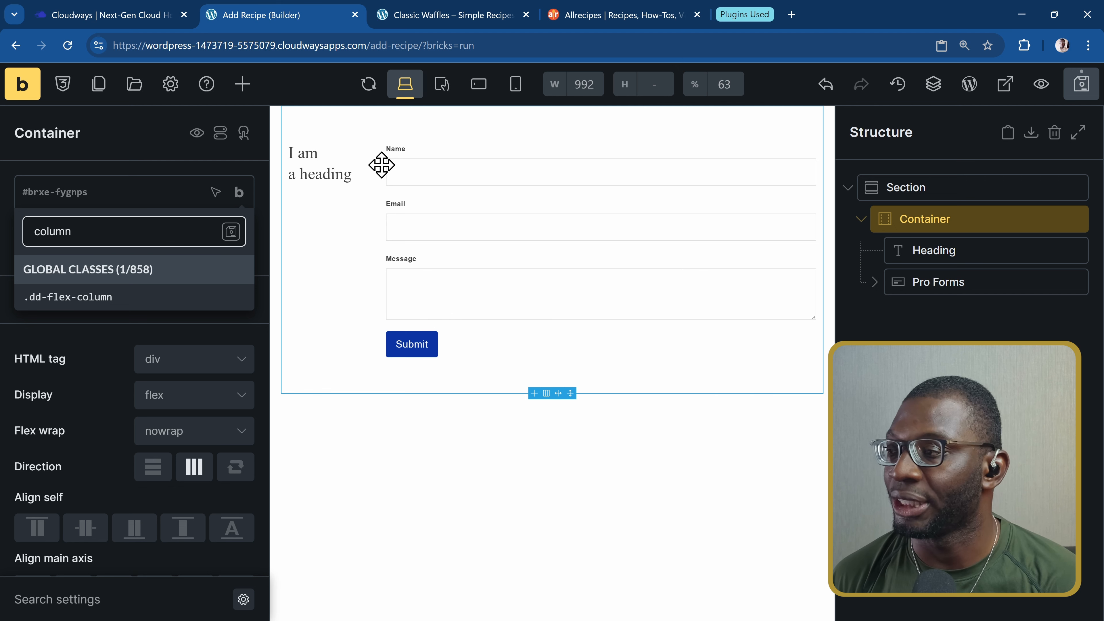
key("Down")
key("Return")
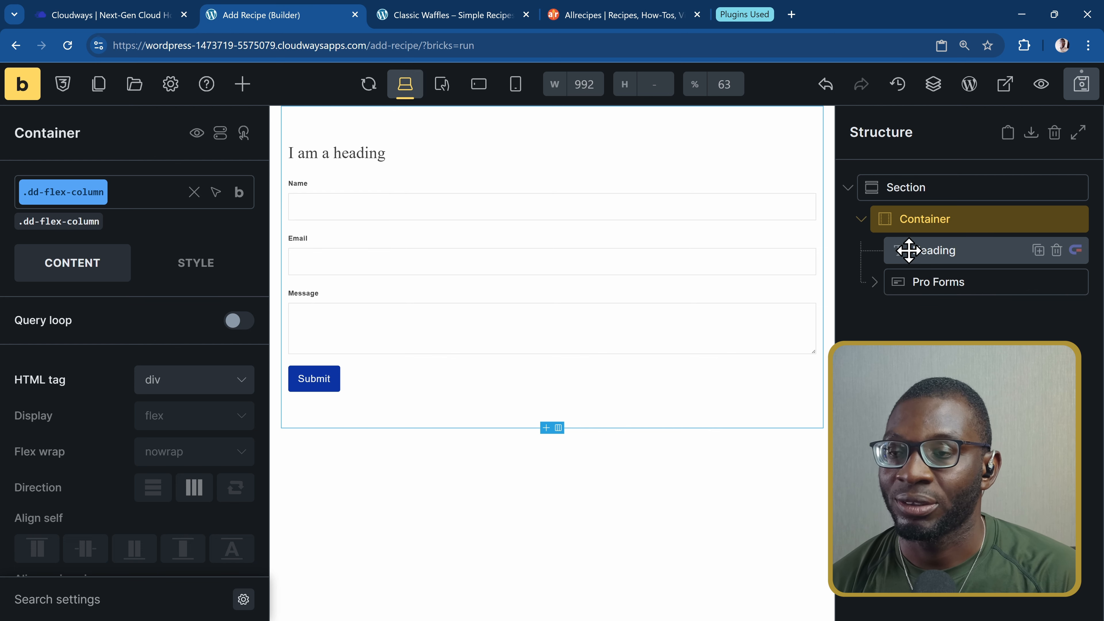
Set the heading's HTML tag to h1 and change its text to "Add new recipe".
left_click(968, 250)
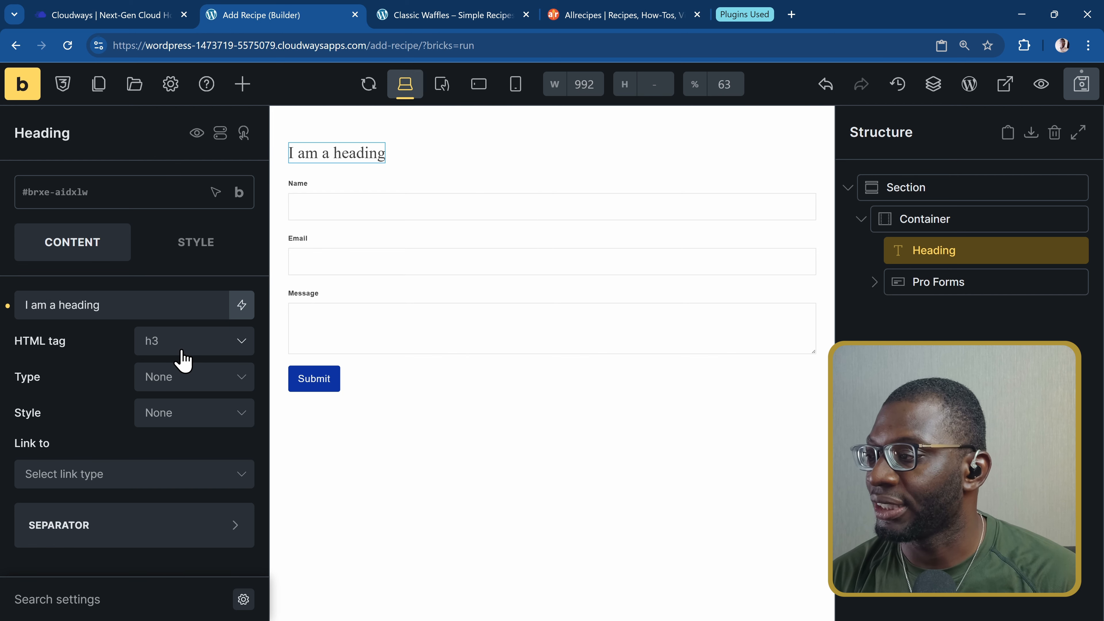
left_click(197, 348)
left_click(203, 375)
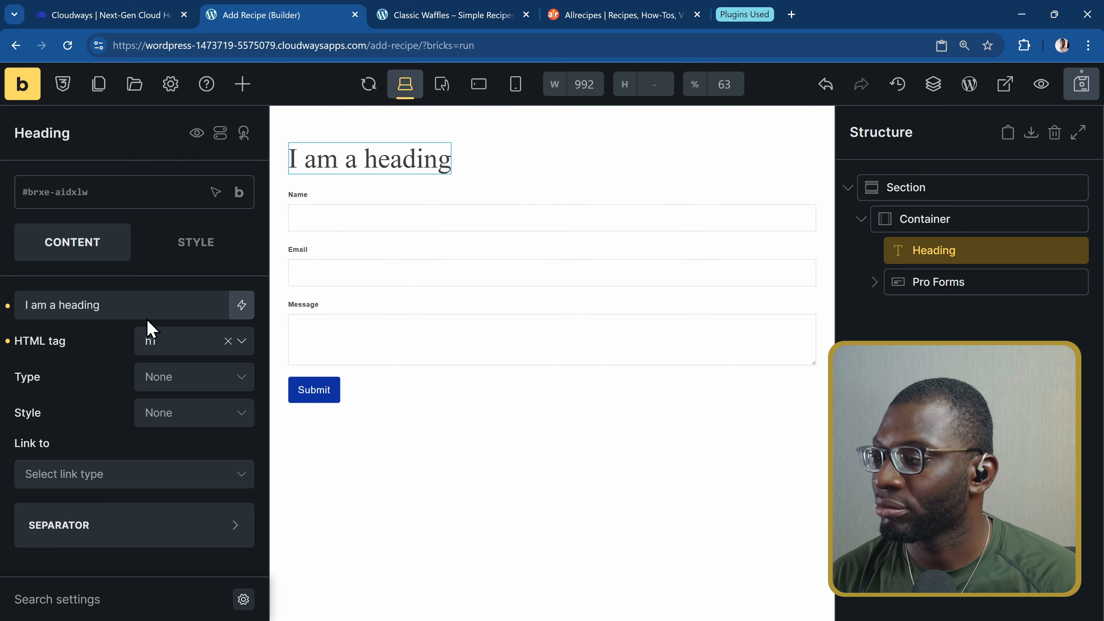
left_click(136, 305)
triple_click(136, 306)
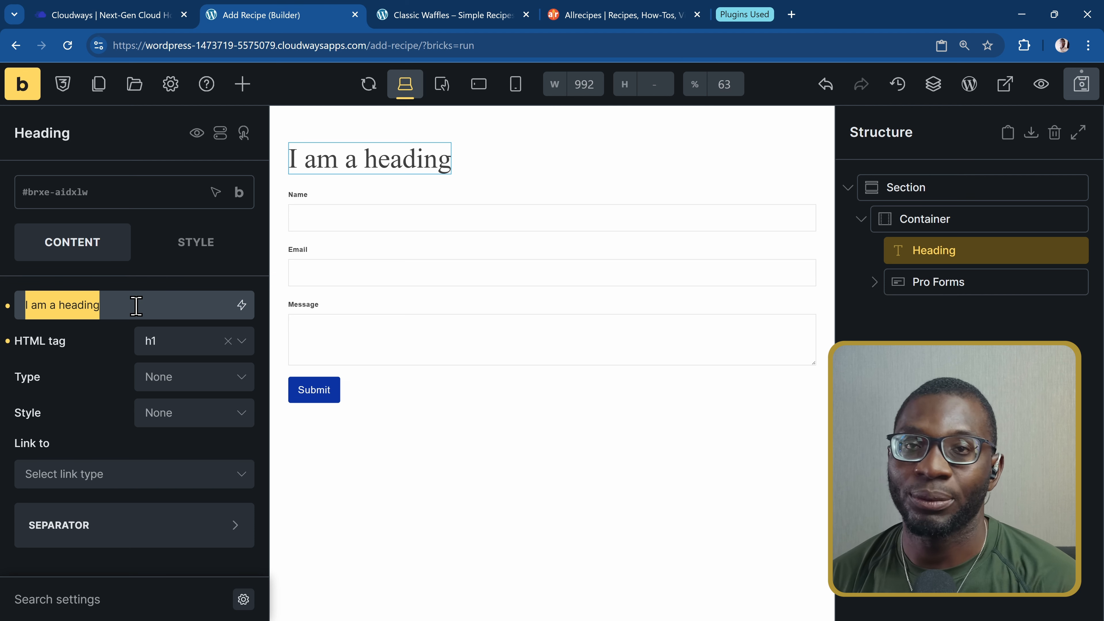
type("Add new recipe")
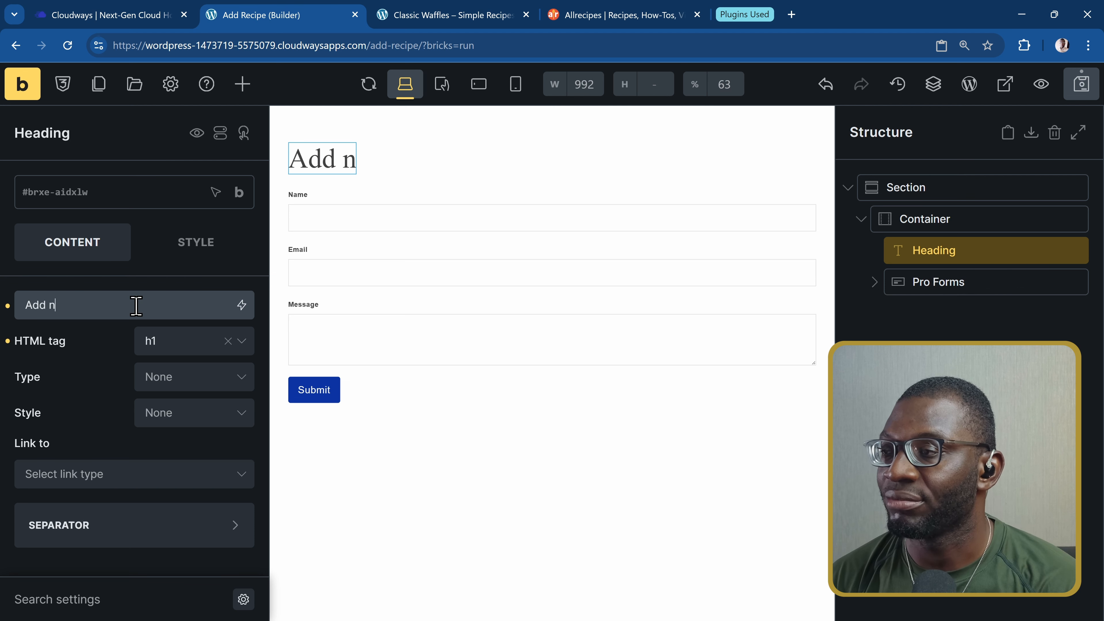
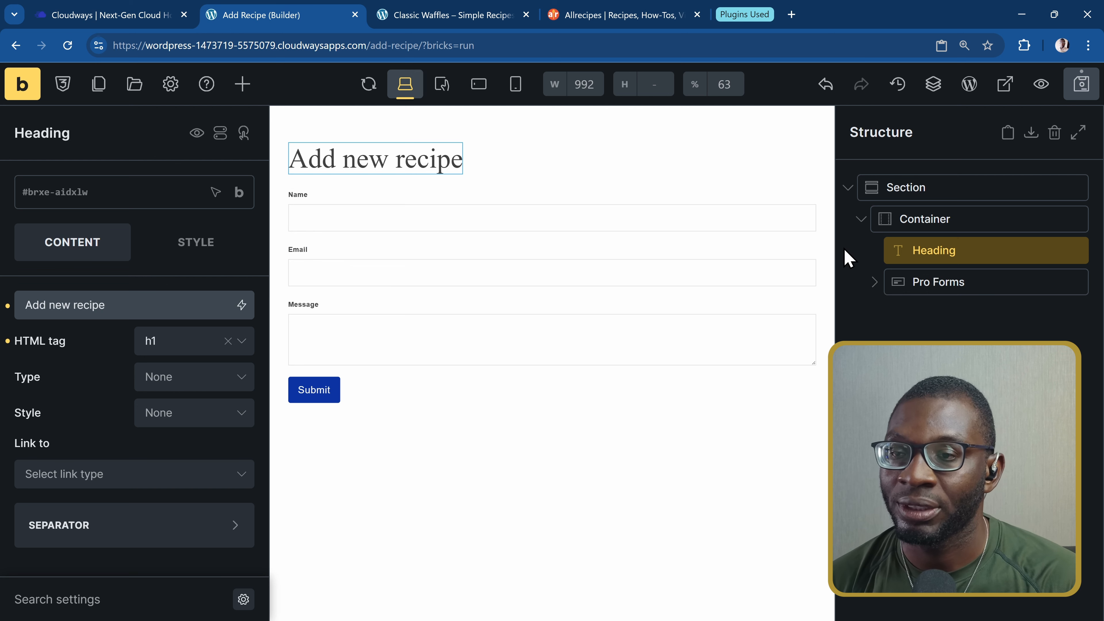
Create and assign the class dj-pro-forms to the Pro Forms element.
left_click(961, 282)
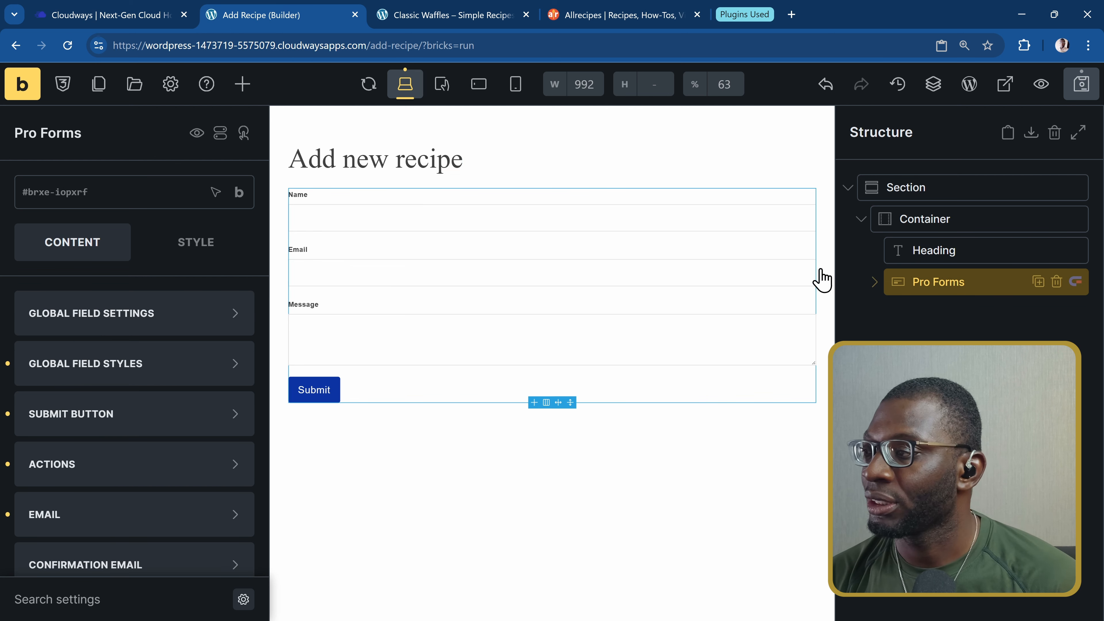
left_click(111, 204)
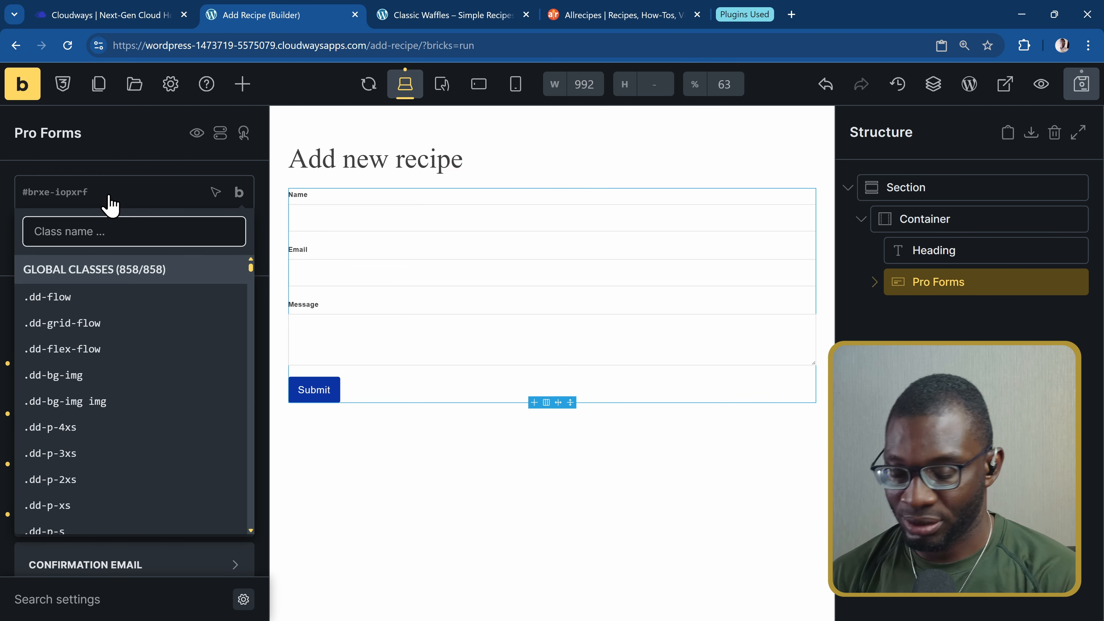
type("dj-pro-forms")
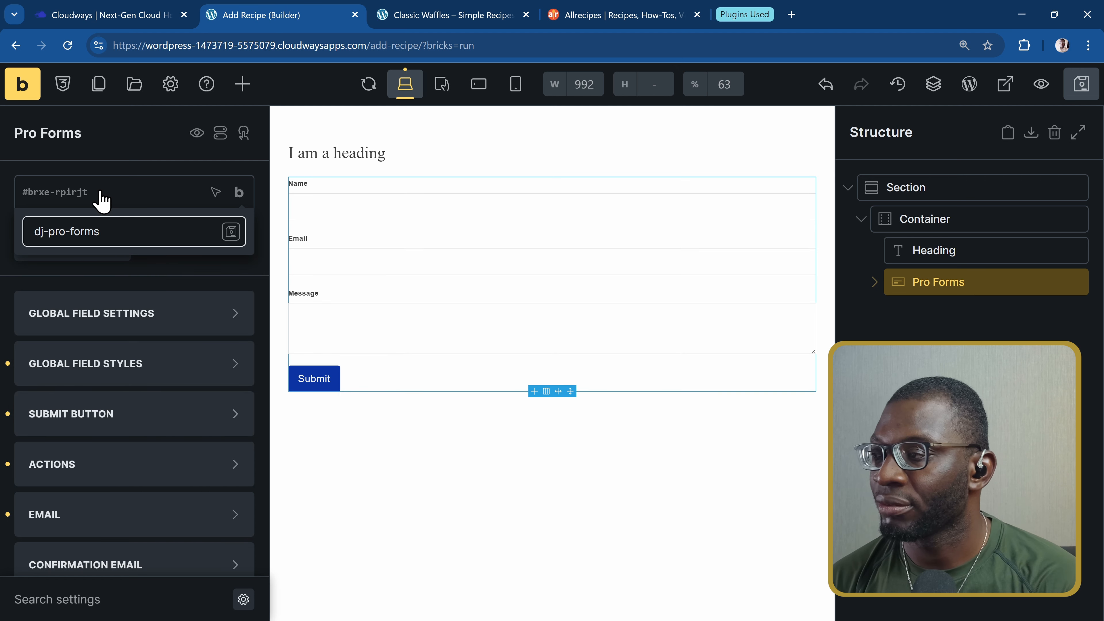
key("Return")
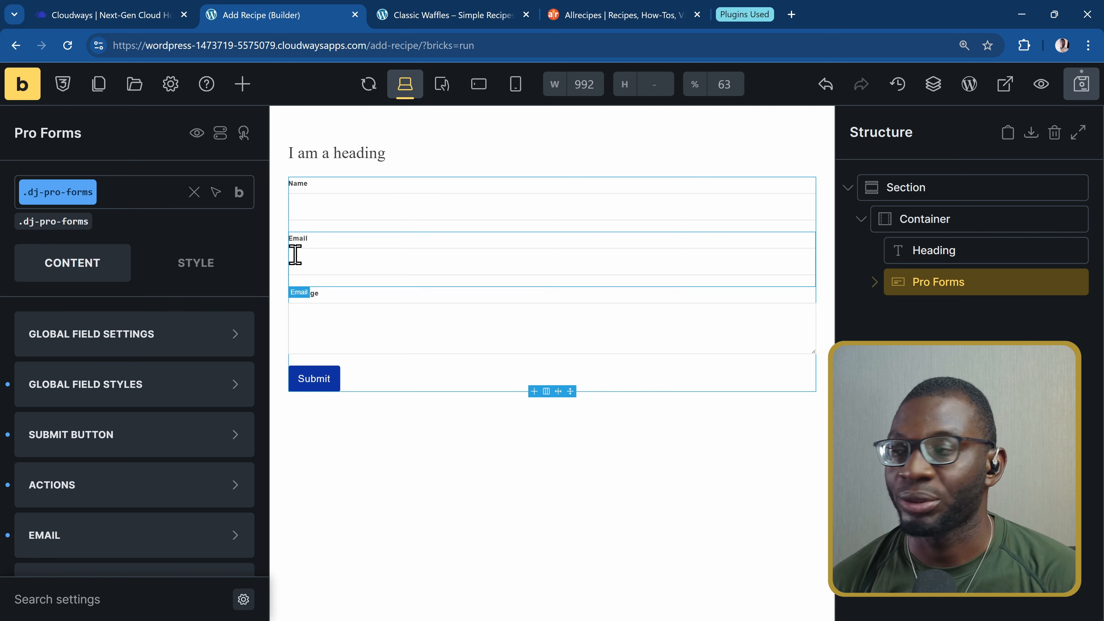
In the global field styles of dj-pro-forms, set the label typography's font size to the dd-text-l variable.
left_click(149, 394)
scroll(147, 391, "down", 1)
scroll(147, 391, "down", 3)
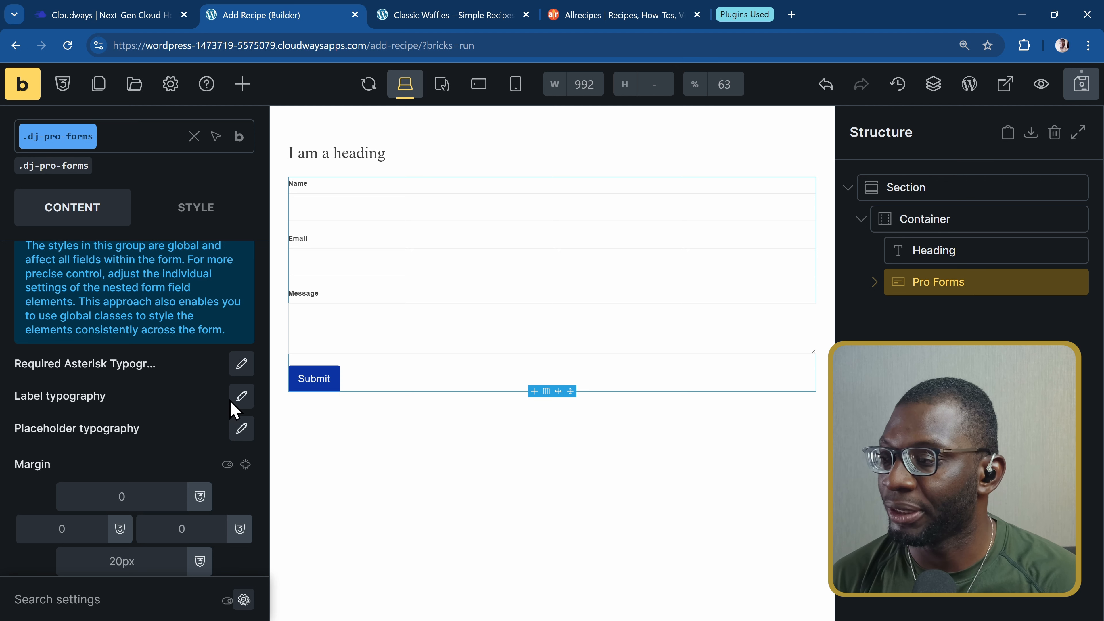
left_click(239, 402)
scroll(199, 391, "down", 1)
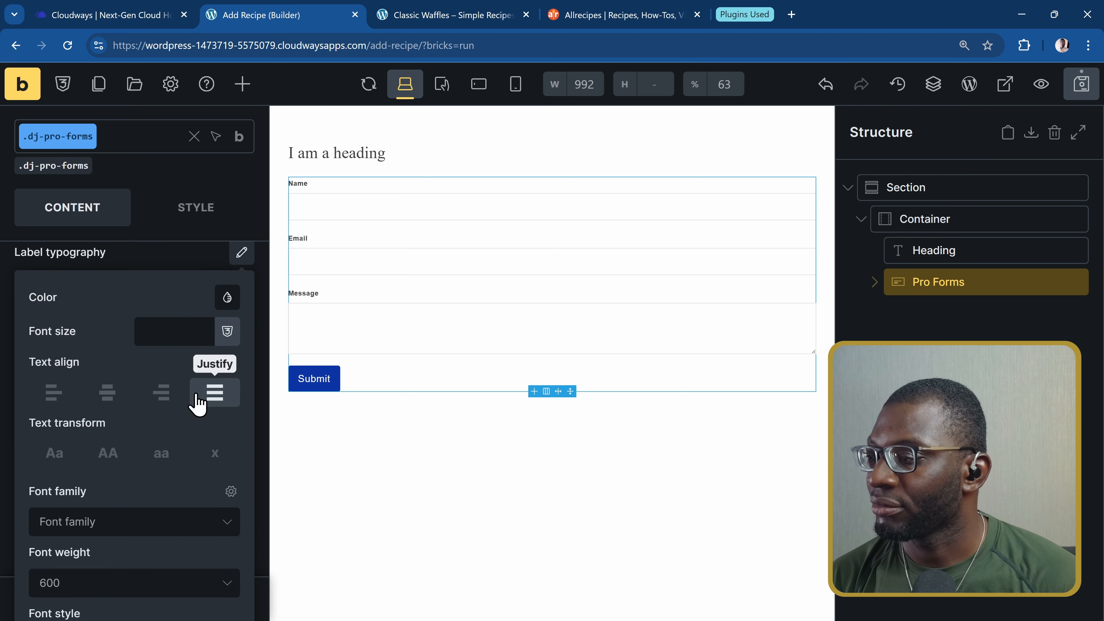
left_click(171, 341)
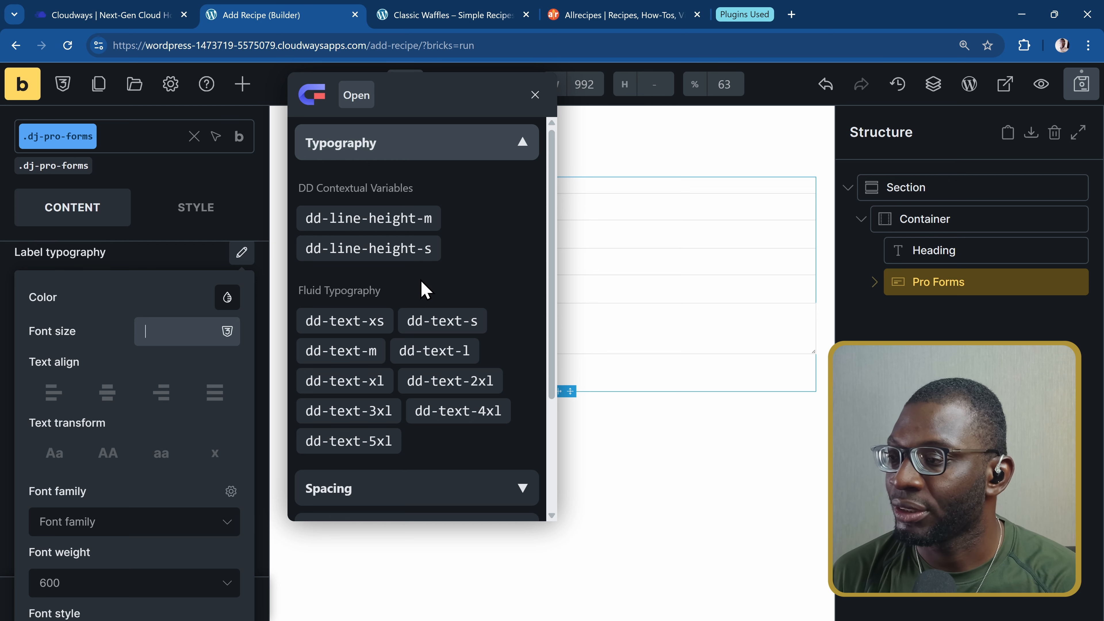
left_click(398, 353)
left_click(253, 353)
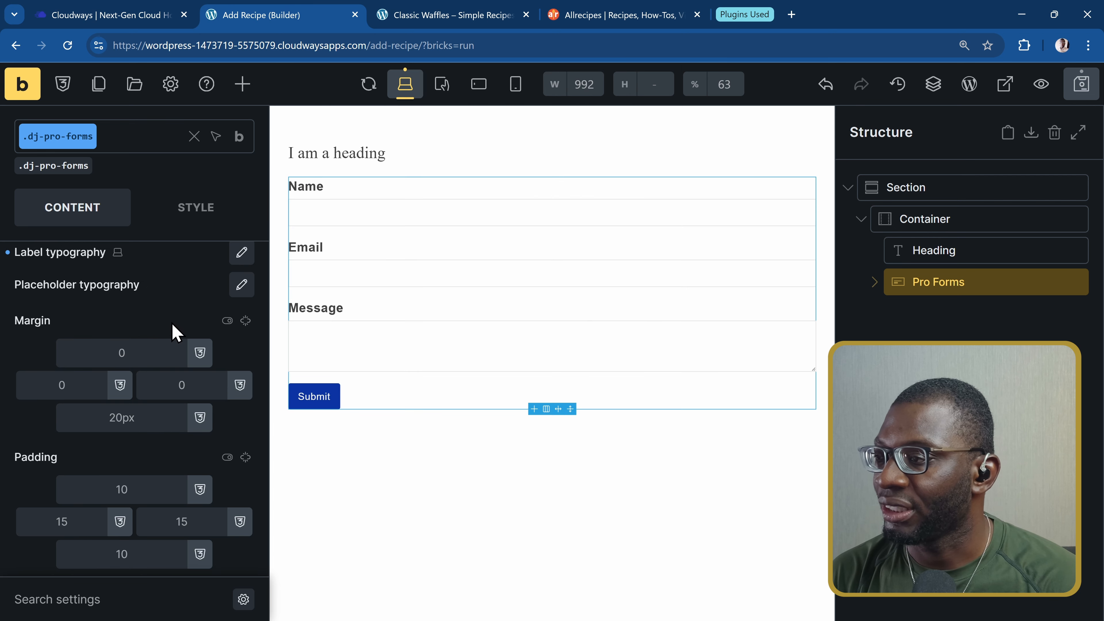
Set the form fields' border width to 2px on all four sides with the values linked.
scroll(158, 324, "down", 5)
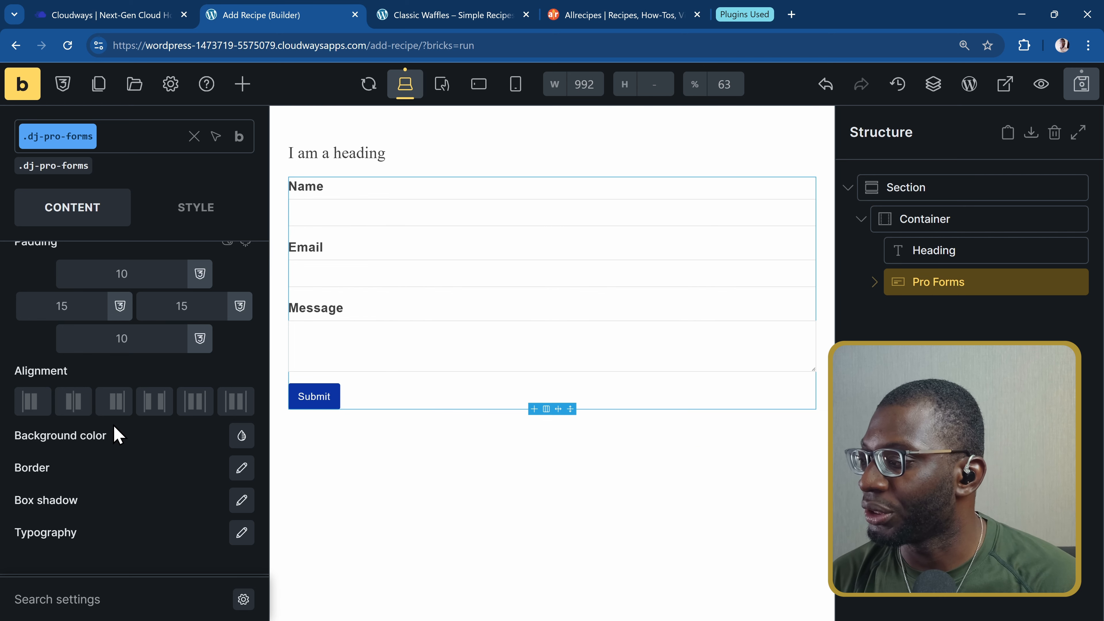
left_click(242, 469)
scroll(112, 476, "down", 4)
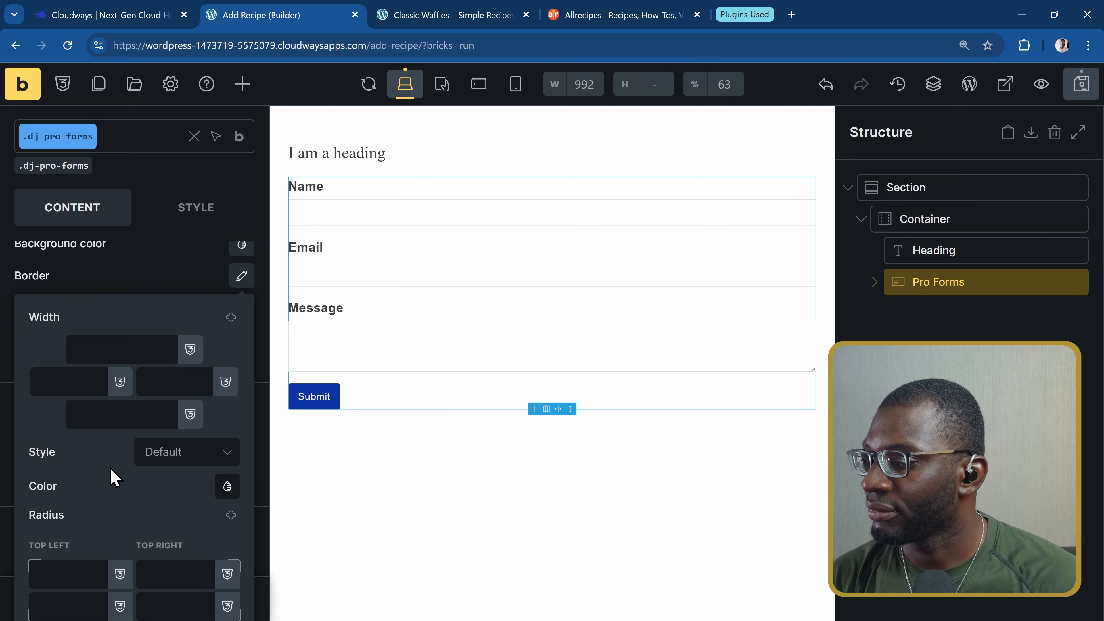
scroll(112, 476, "down", 1)
left_click(230, 293)
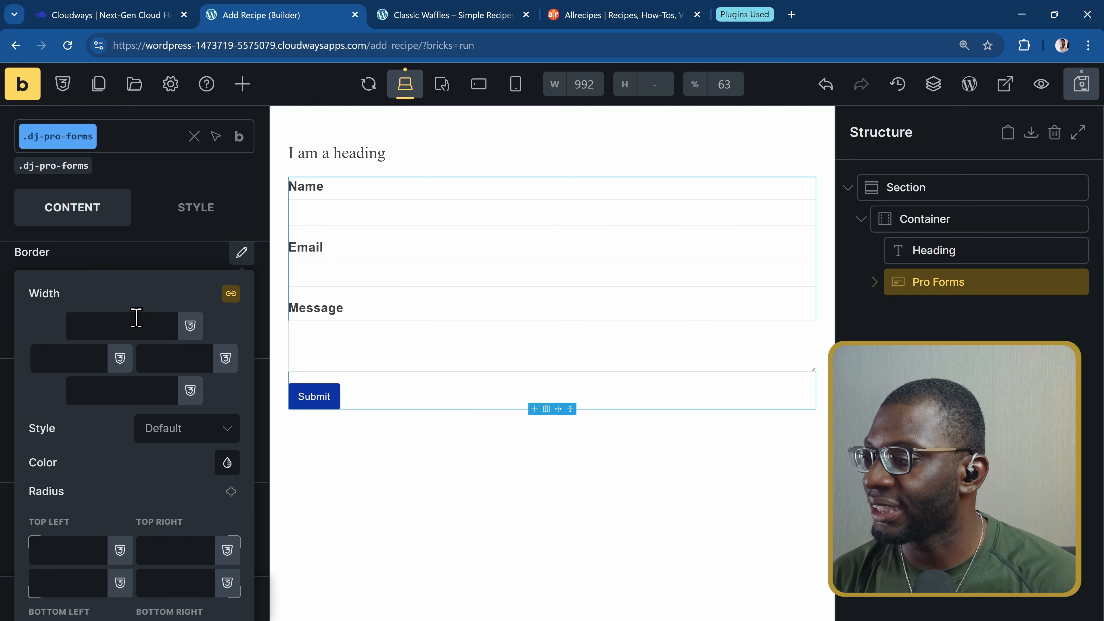
left_click(232, 294)
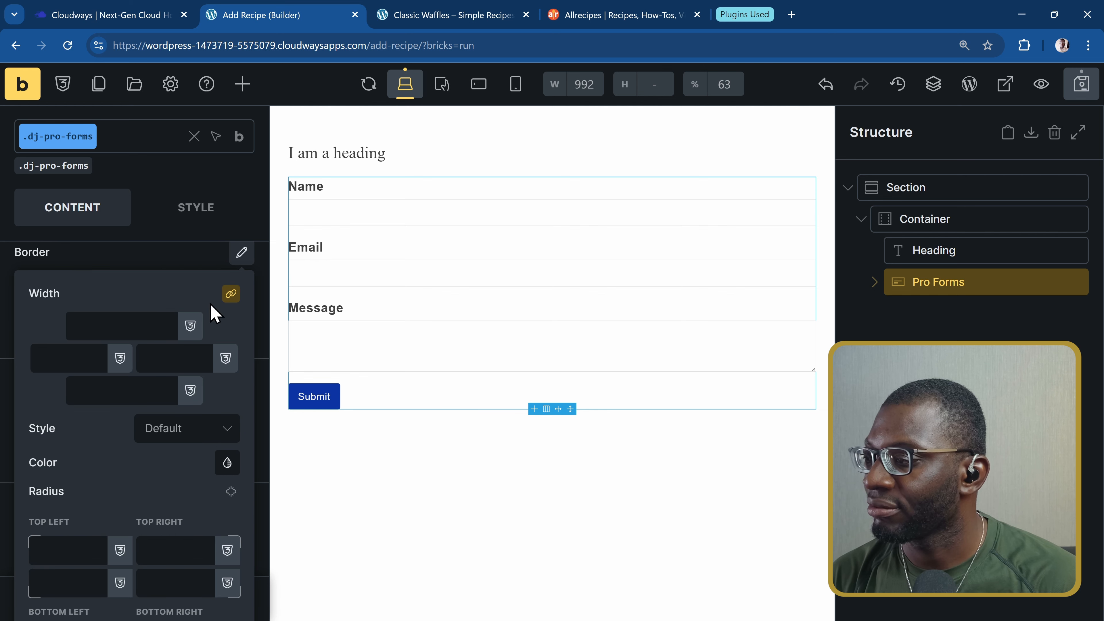
left_click(152, 323)
type("2px")
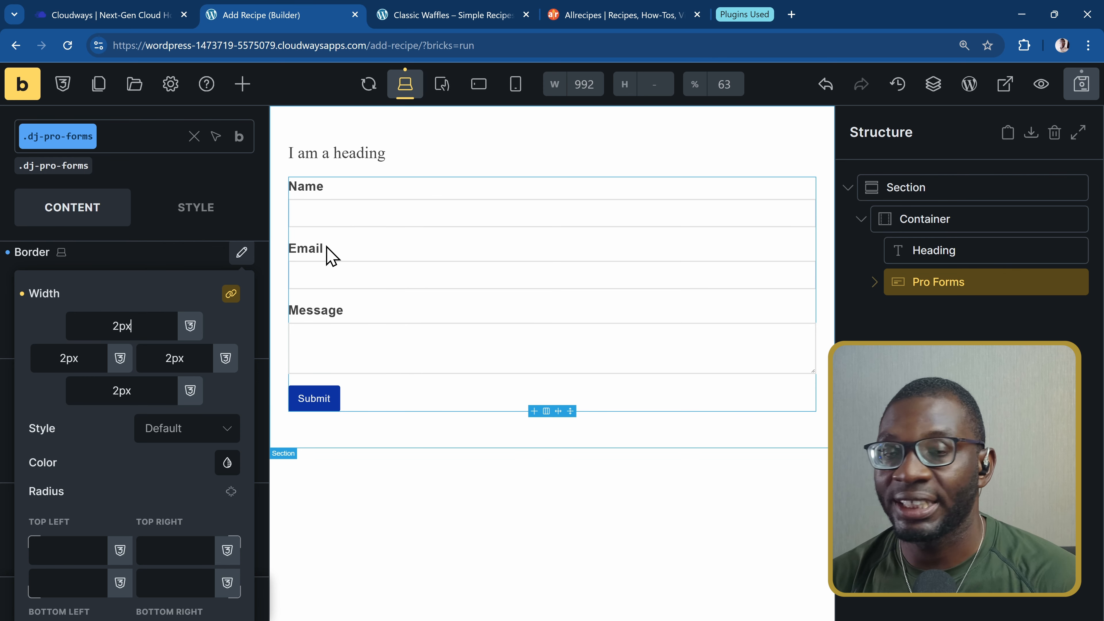
Set the form fields' border style to Solid and its color to the dd-color-dark variable.
left_click(181, 431)
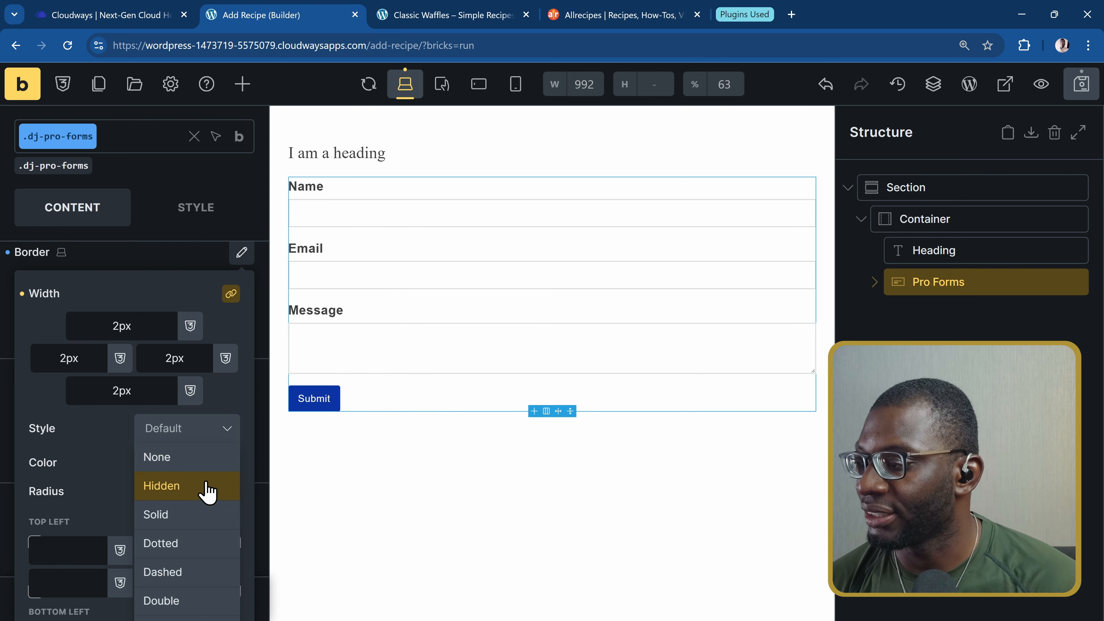
left_click(199, 517)
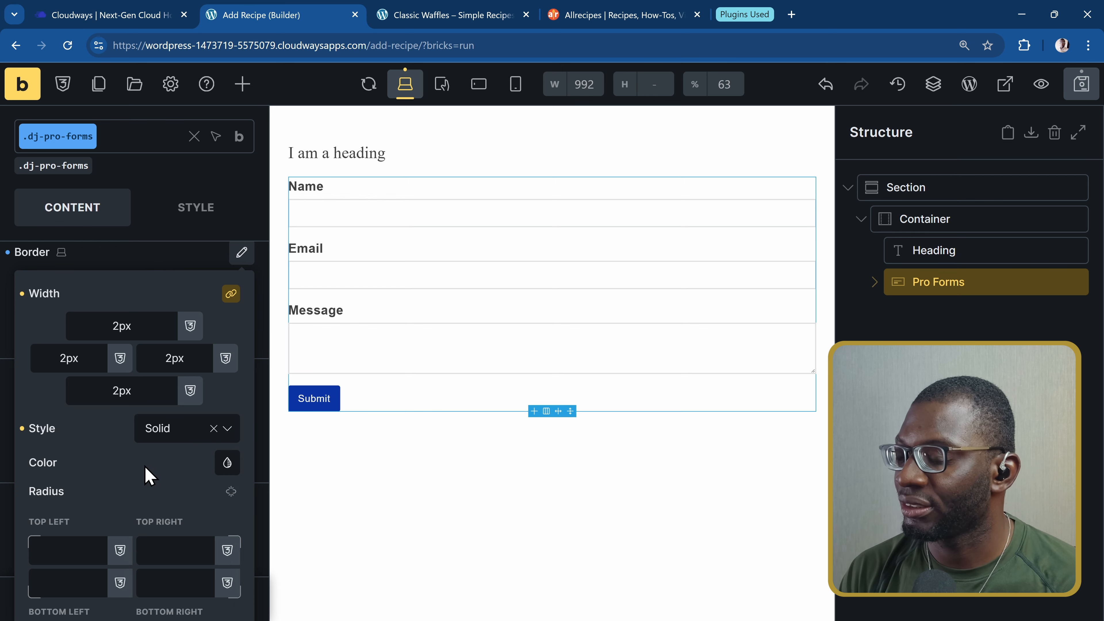
right_click(225, 463)
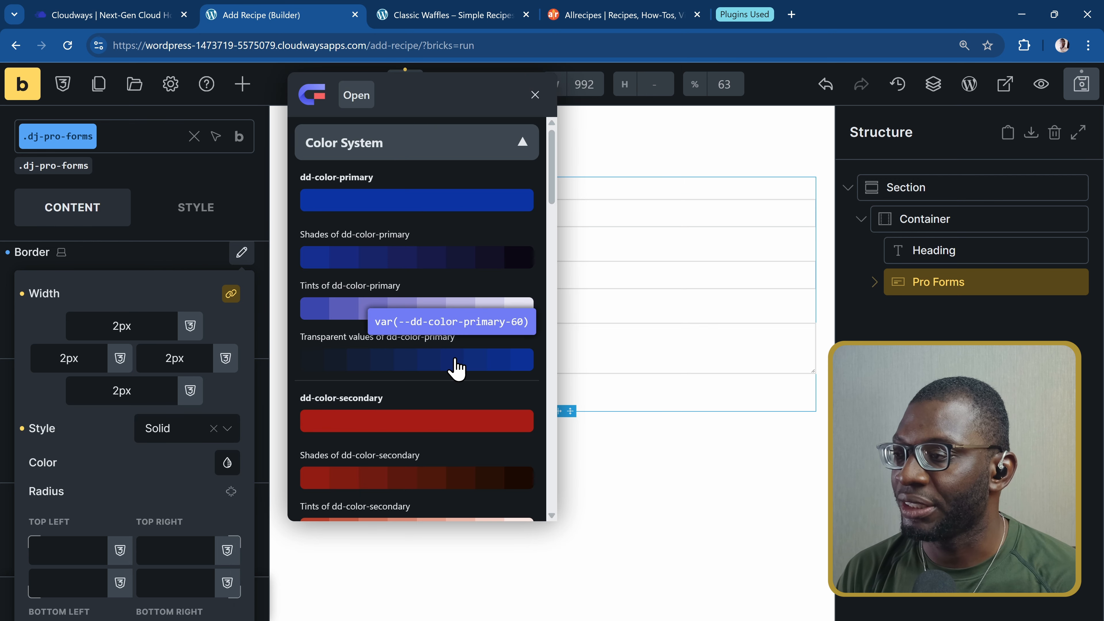
scroll(452, 367, "down", 10)
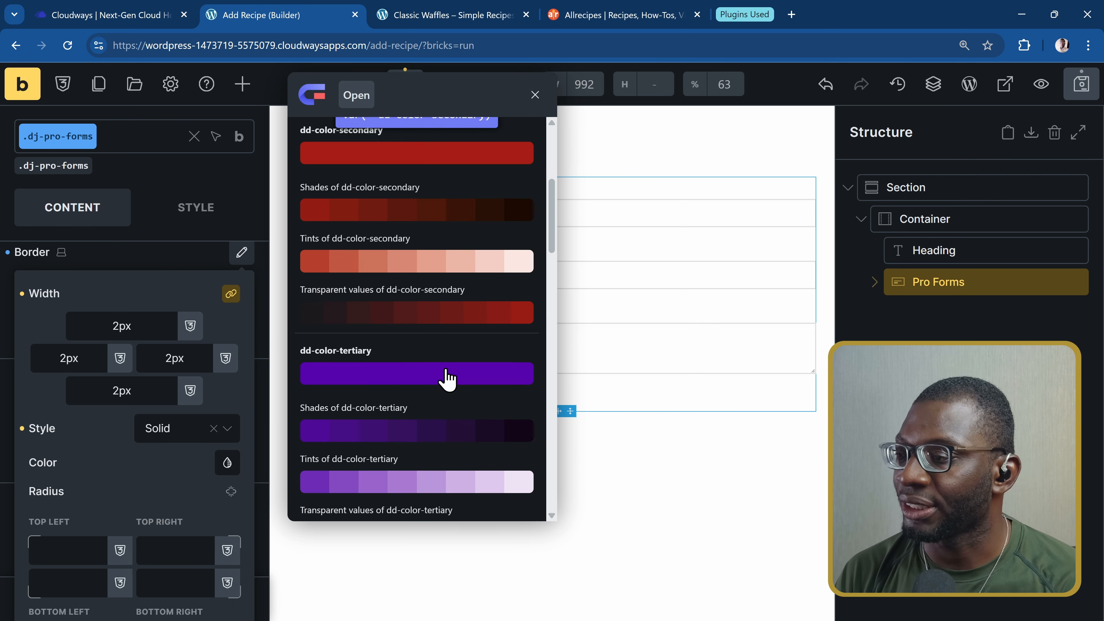
scroll(447, 379, "down", 8)
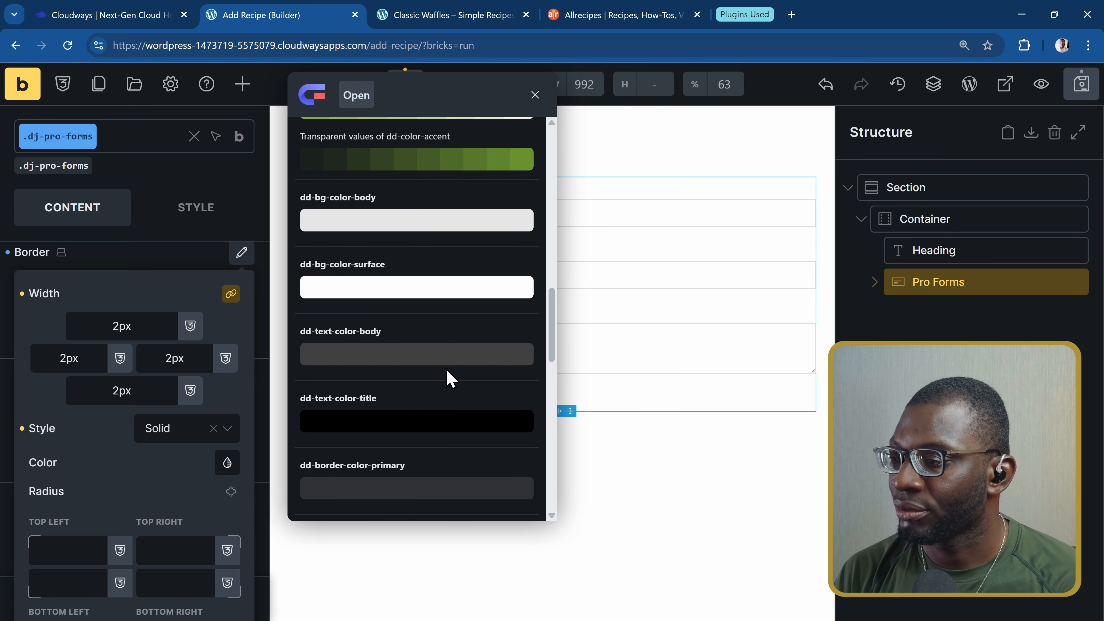
scroll(447, 376, "down", 10)
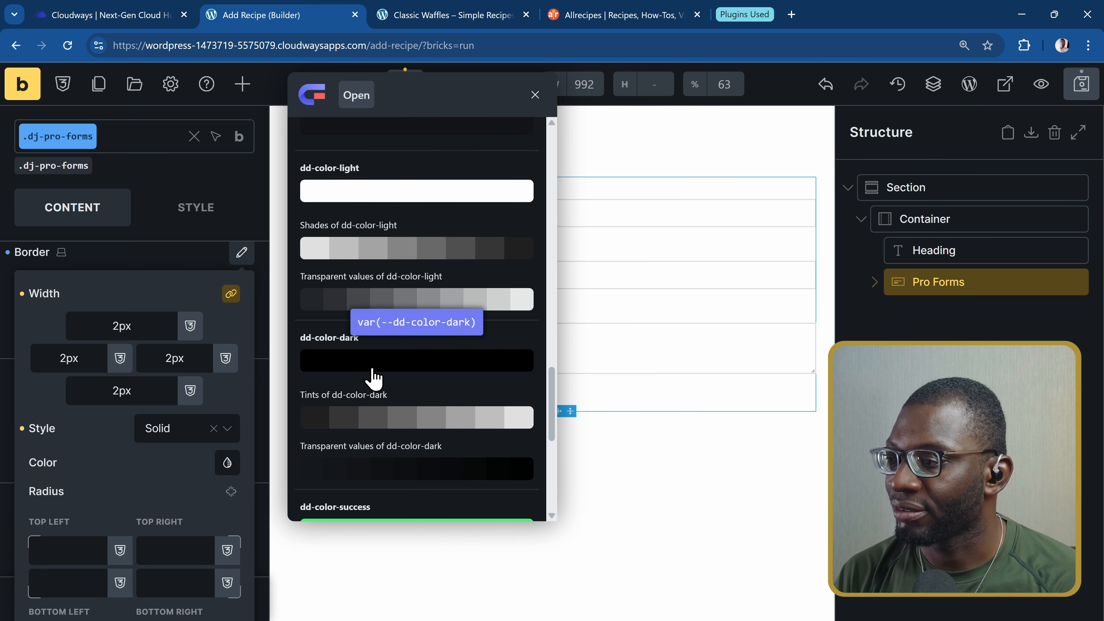
left_click(373, 369)
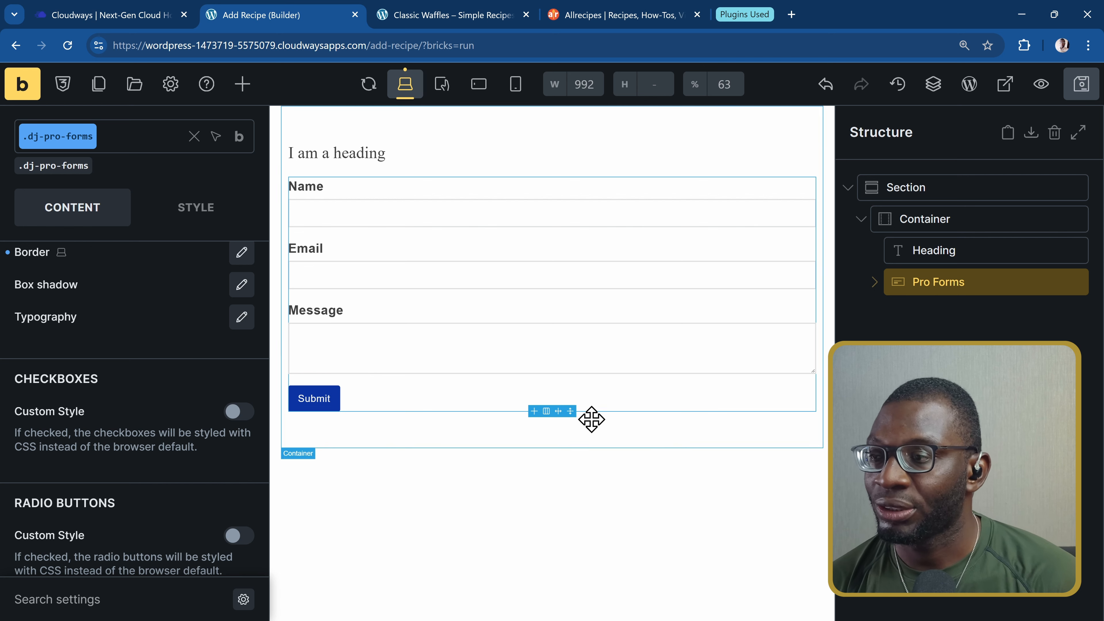
Expand the Pro Forms element in the structure and open the ACPT Field groups page through the command search "acpt fie".
left_click(875, 282)
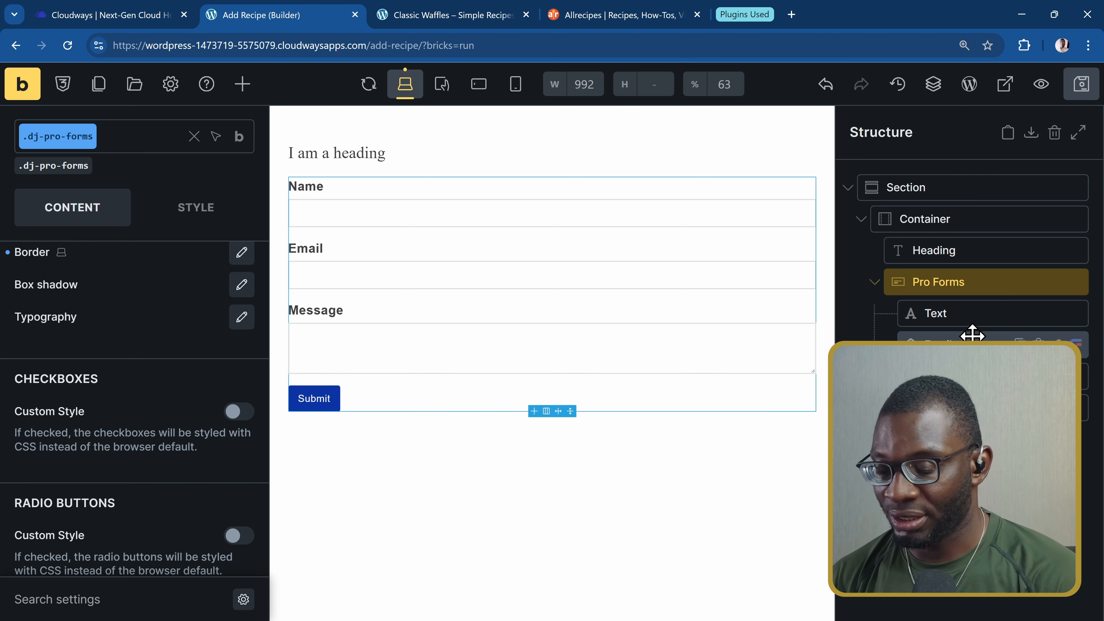
key("ctrl+k")
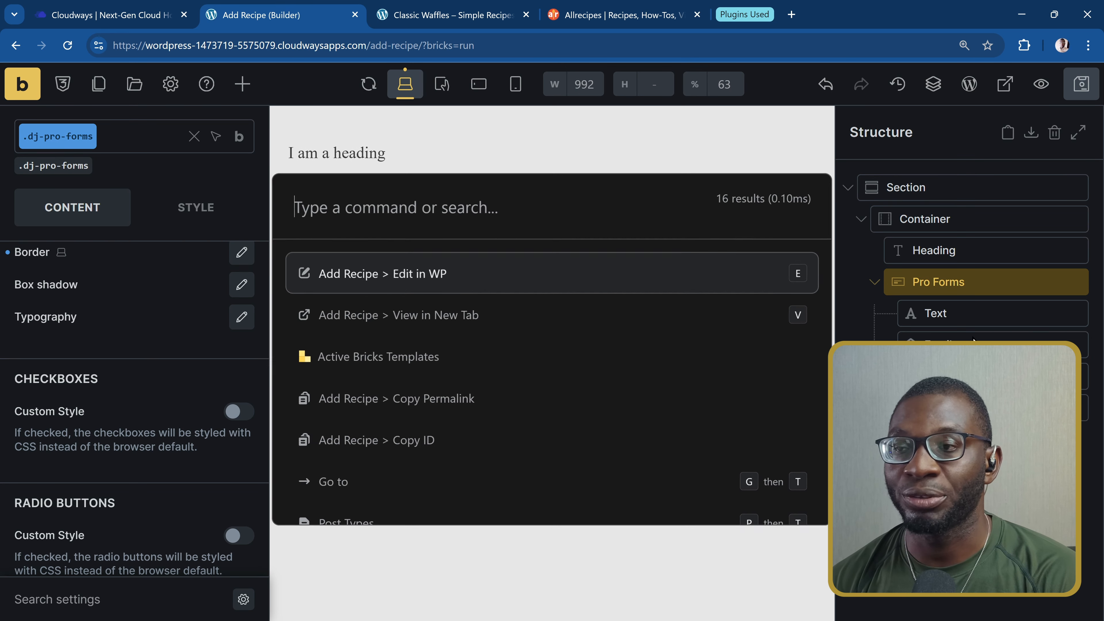
type("acpt fie")
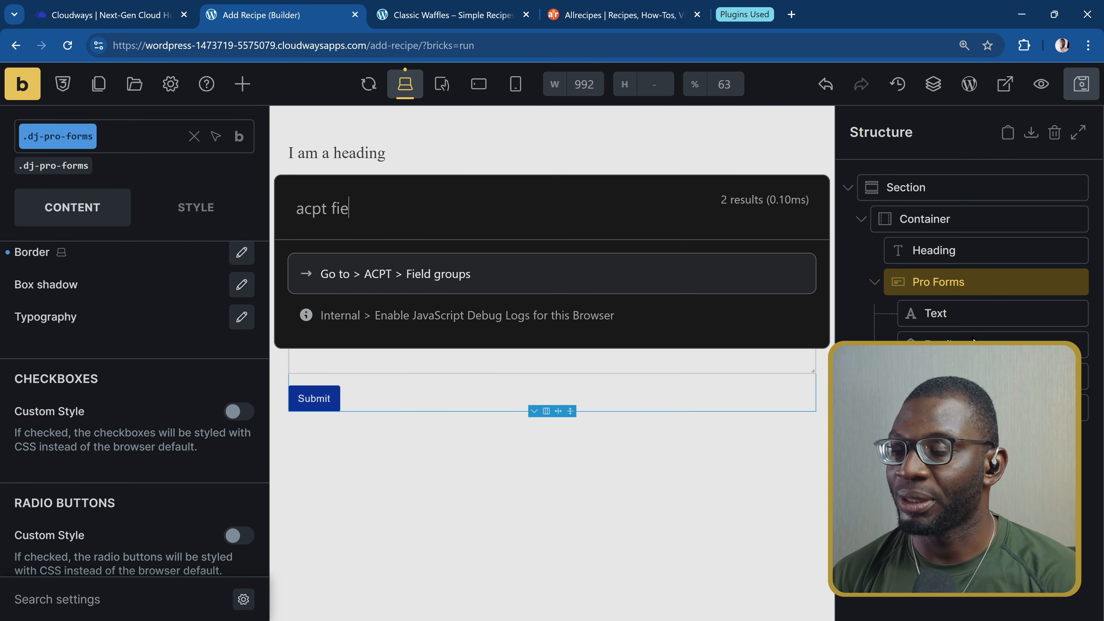
key("Return")
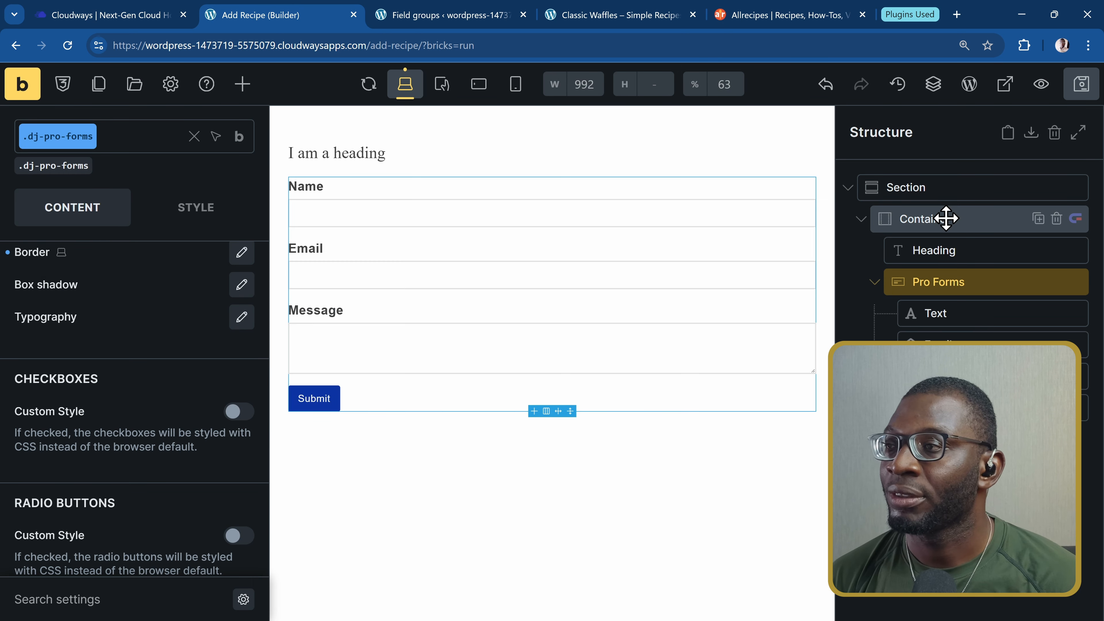
Switch to the ACPT Field groups page, open the recipe-fields group for editing and review its ingredients and nutrition-facts fields.
left_click(409, 17)
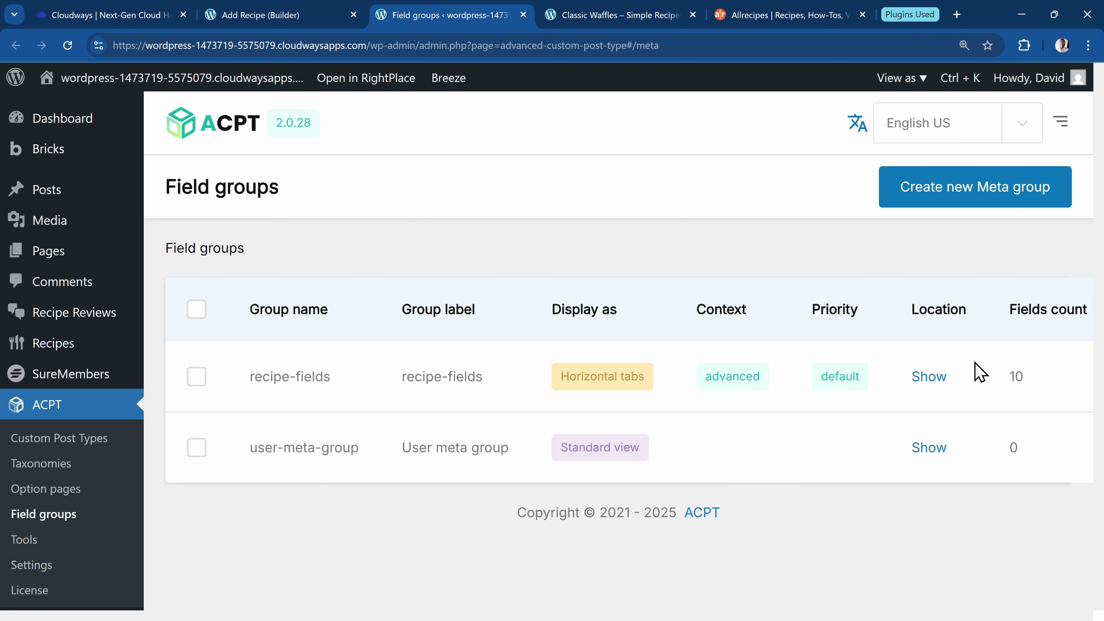
scroll(974, 360, "right", 3)
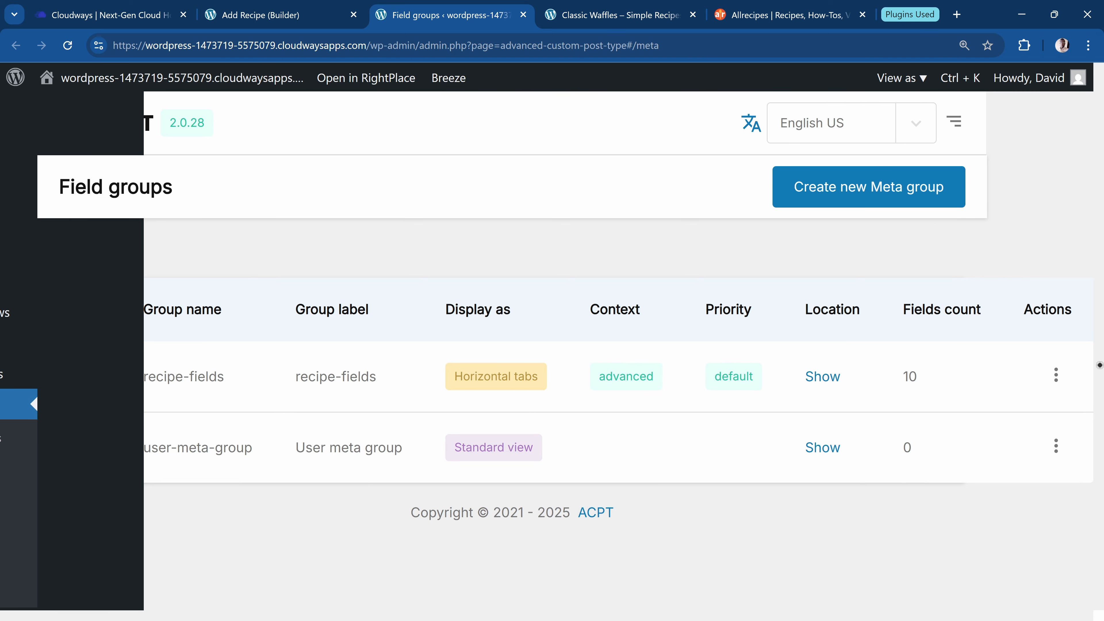
left_click(1055, 375)
left_click(1048, 437)
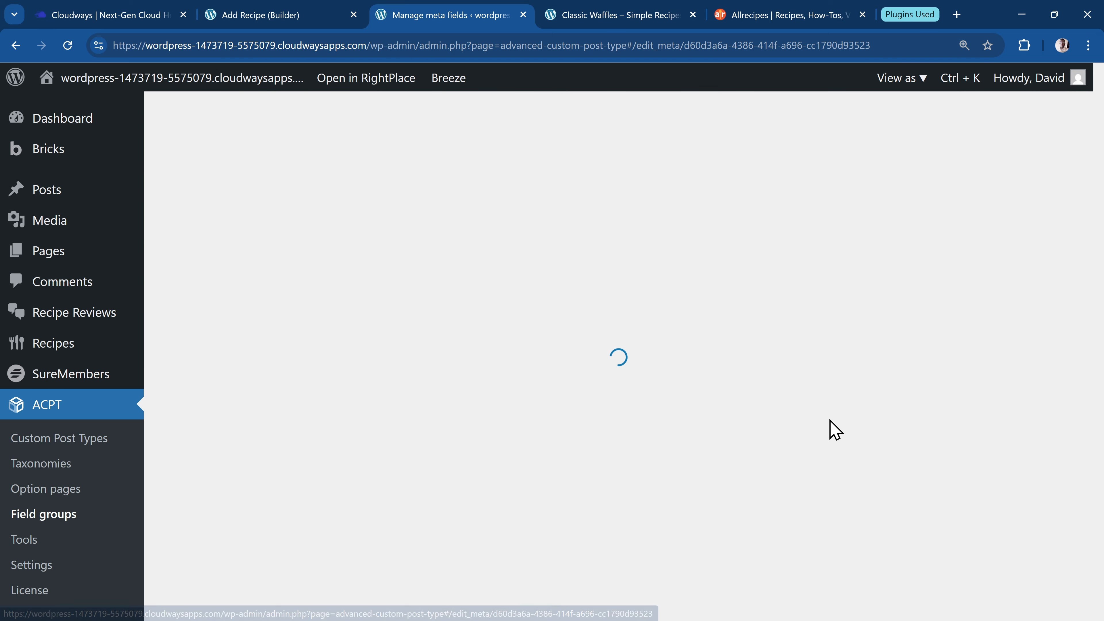
scroll(806, 310, "down", 5)
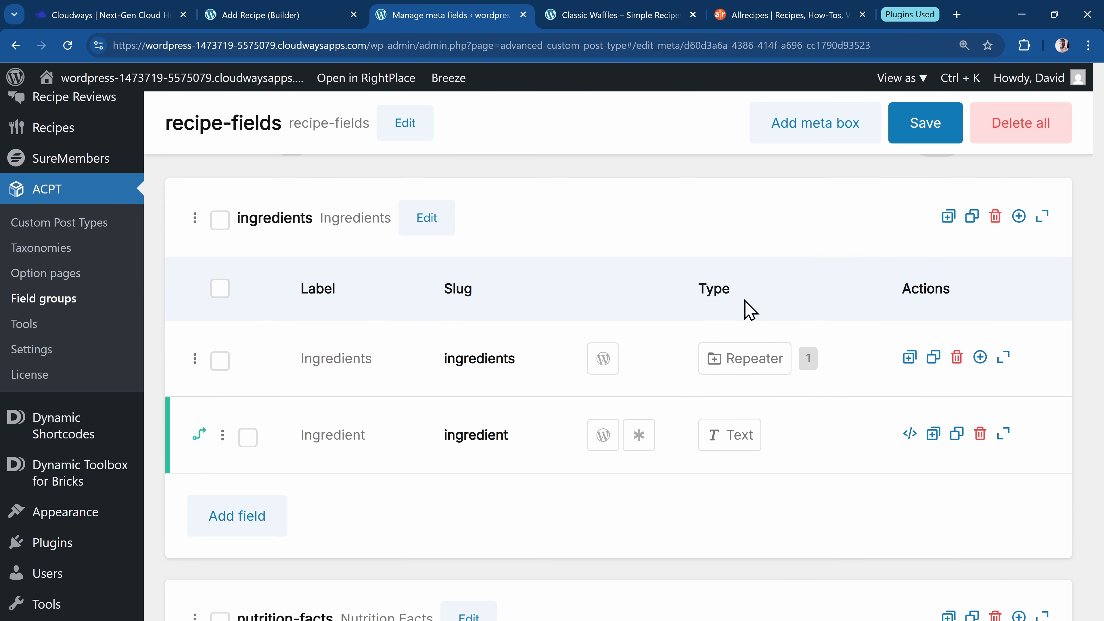
scroll(415, 423, "down", 6)
scroll(416, 422, "up", 3)
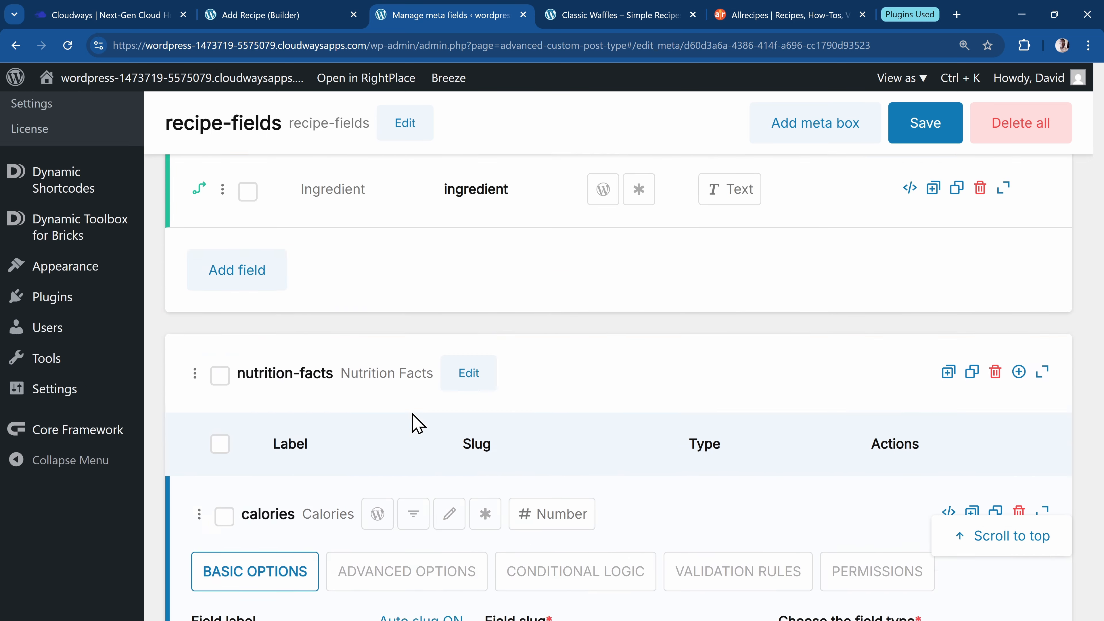
scroll(417, 421, "up", 2)
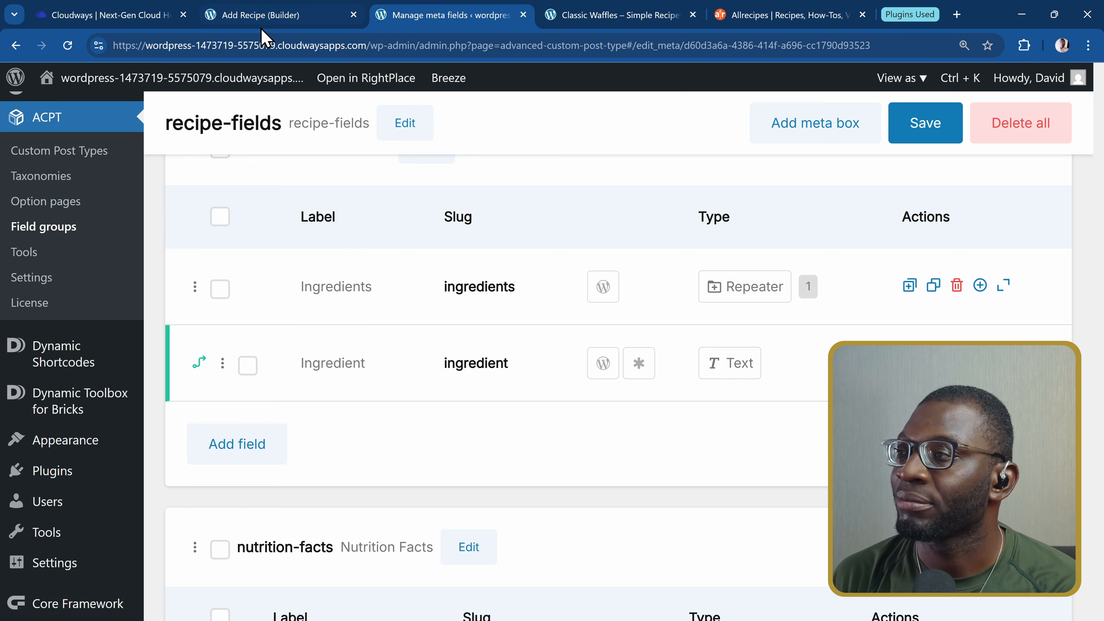
Switch back to the Add Recipe builder and delete the Email field from the Pro Form.
left_click(264, 17)
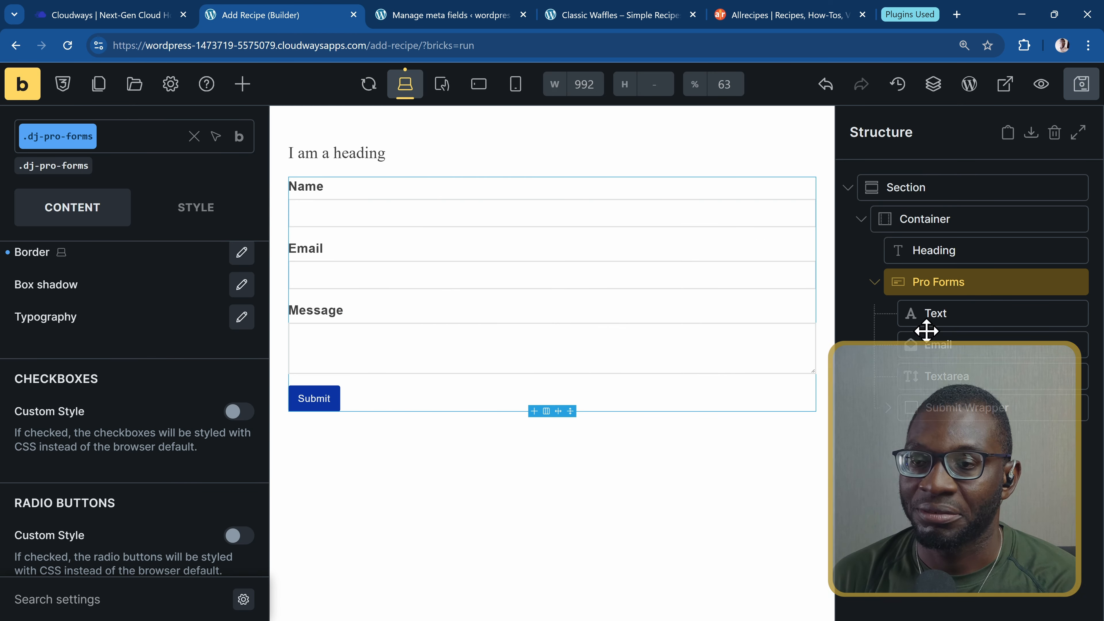
mouse_move(1007, 352)
left_click(1041, 350)
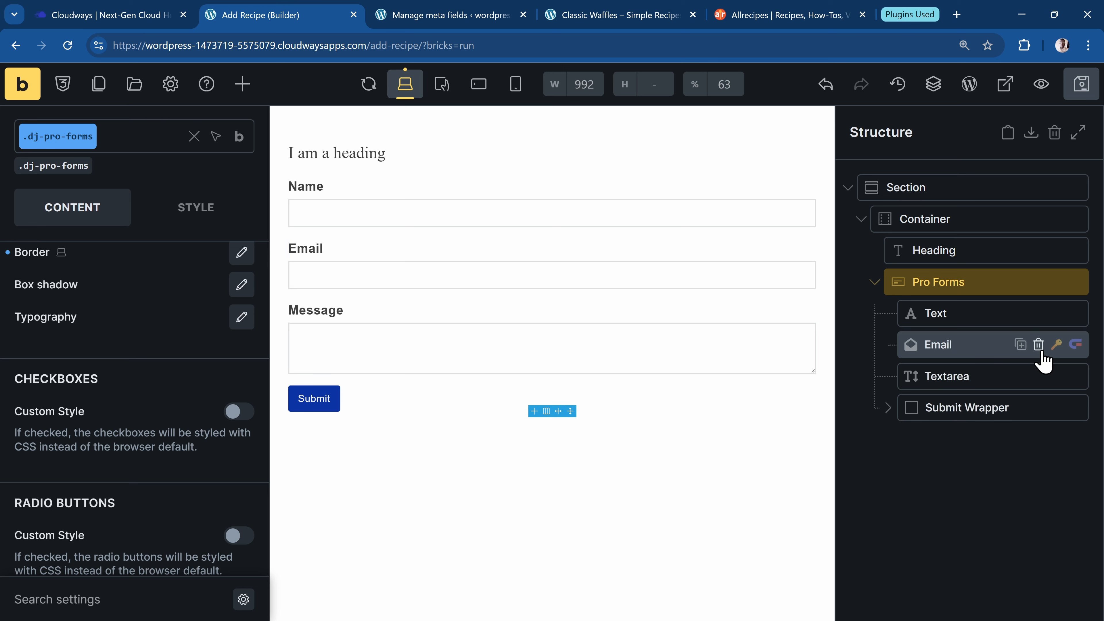
Rename the form's Text field as Recipe Title and its Textarea field as Excerpt in the structure.
left_click(932, 312)
type("Recipe Titl")
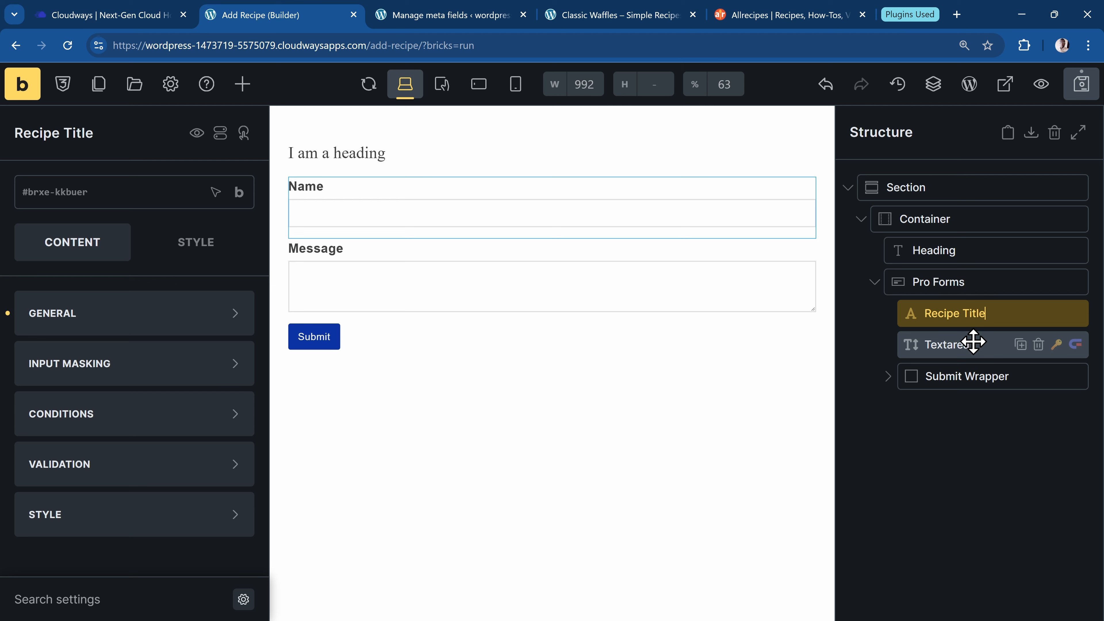
double_click(939, 345)
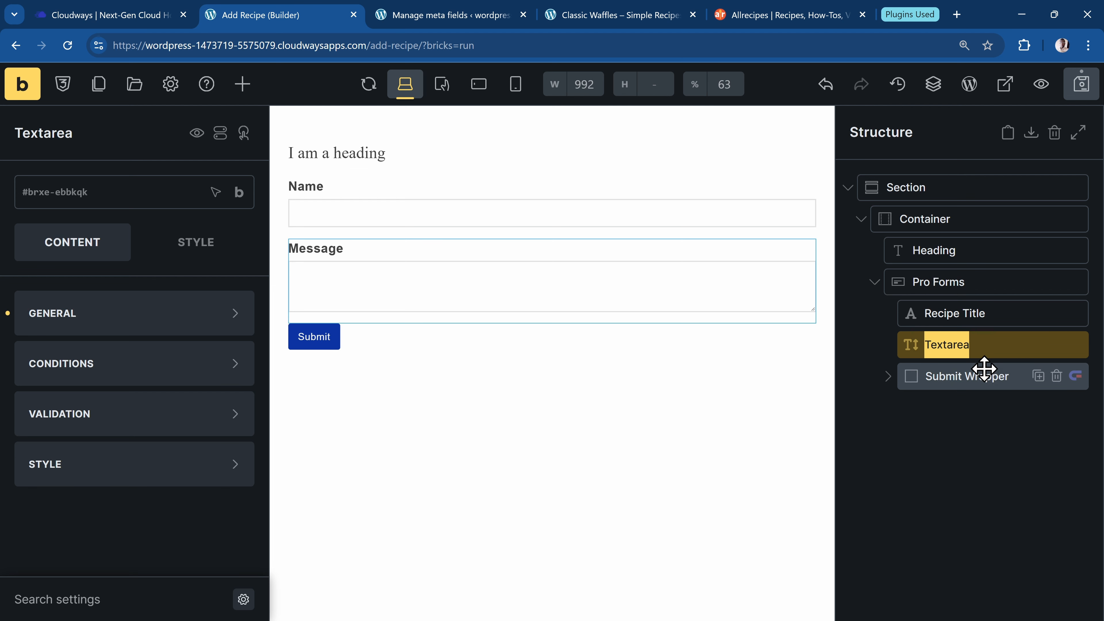
type("Exc")
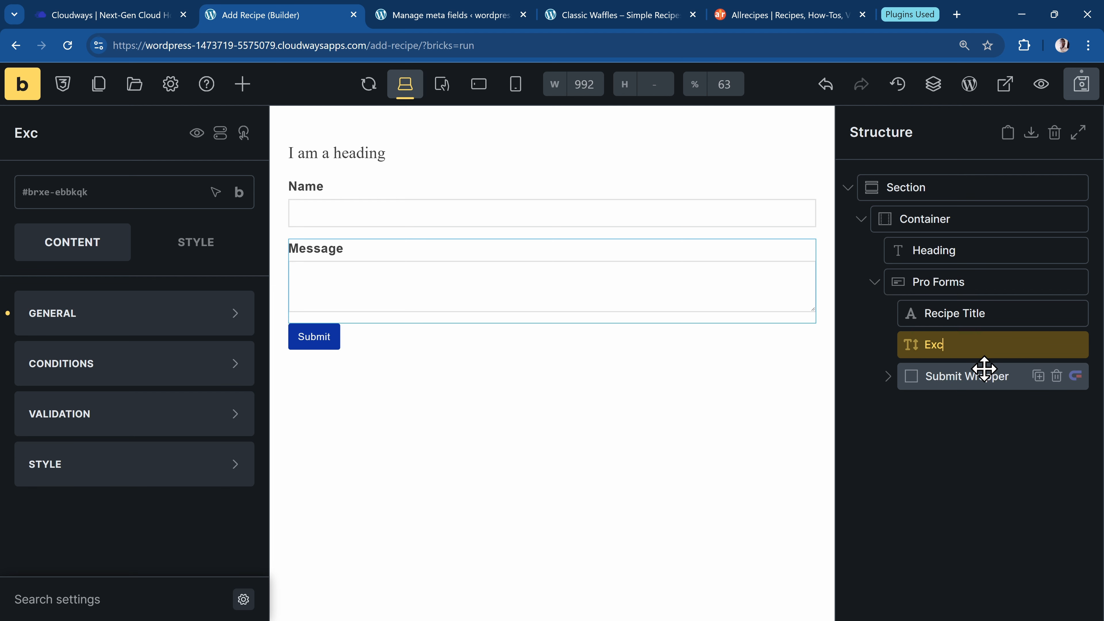
type("erpt")
With the Recipe Title field selected as the insertion point, search the builder's elements for "file".
left_click(961, 314)
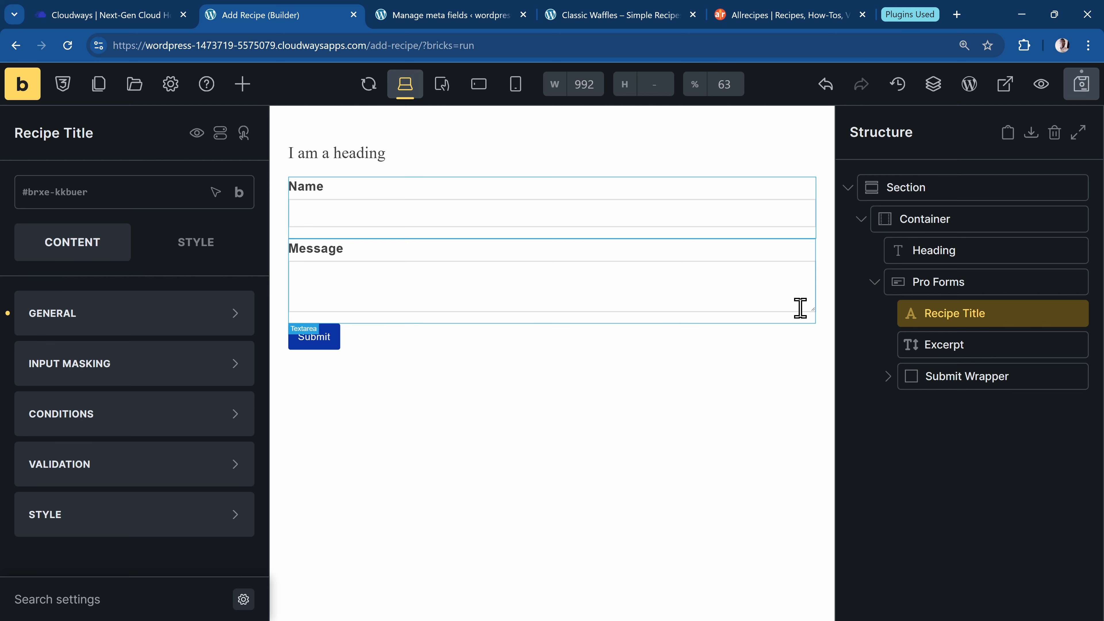
left_click(240, 92)
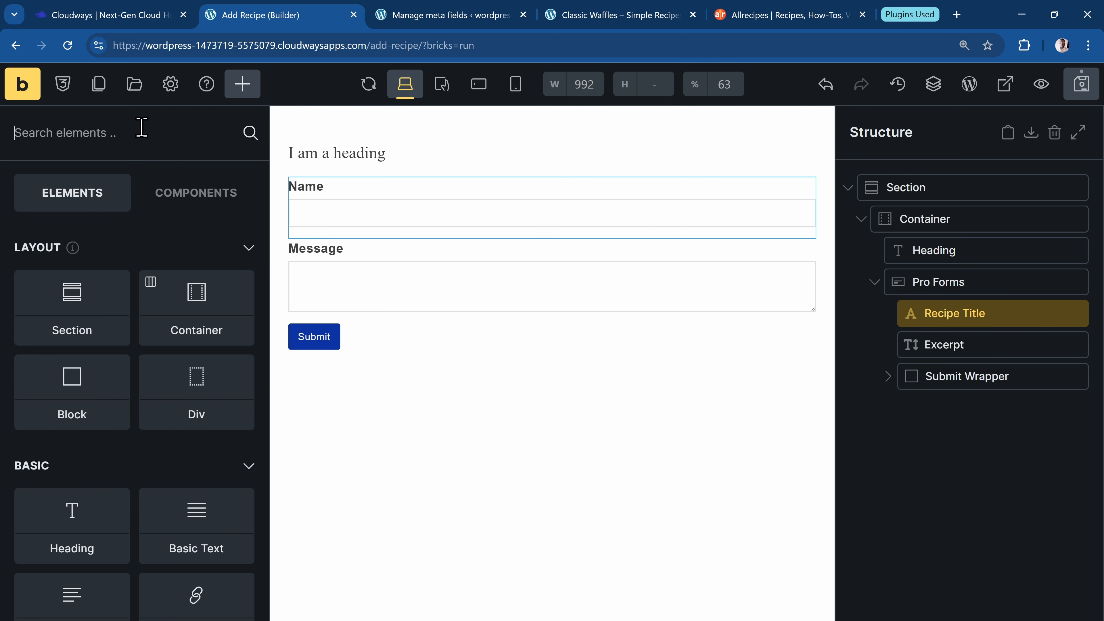
type("file")
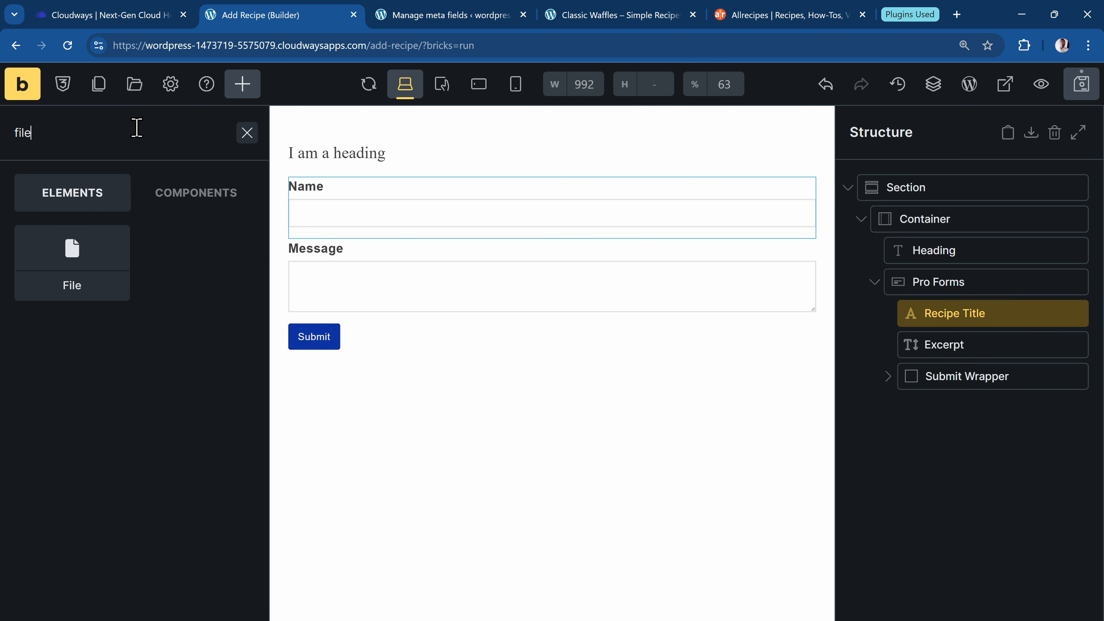
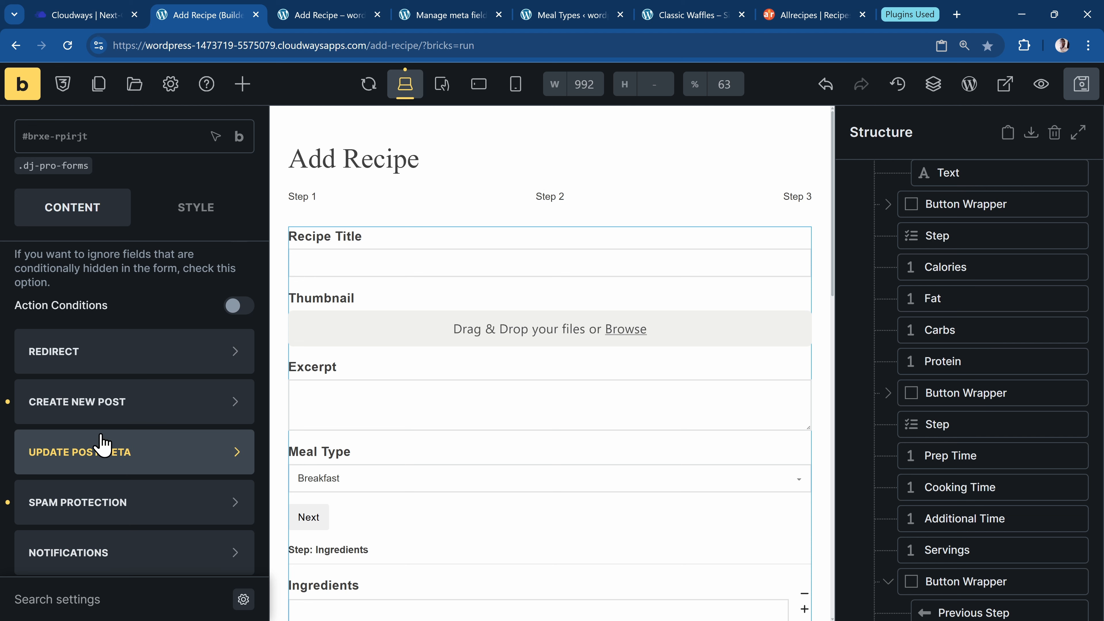
In the form's Create New Post action, set the post status to Publish and allow posting only for logged-in users.
left_click(91, 415)
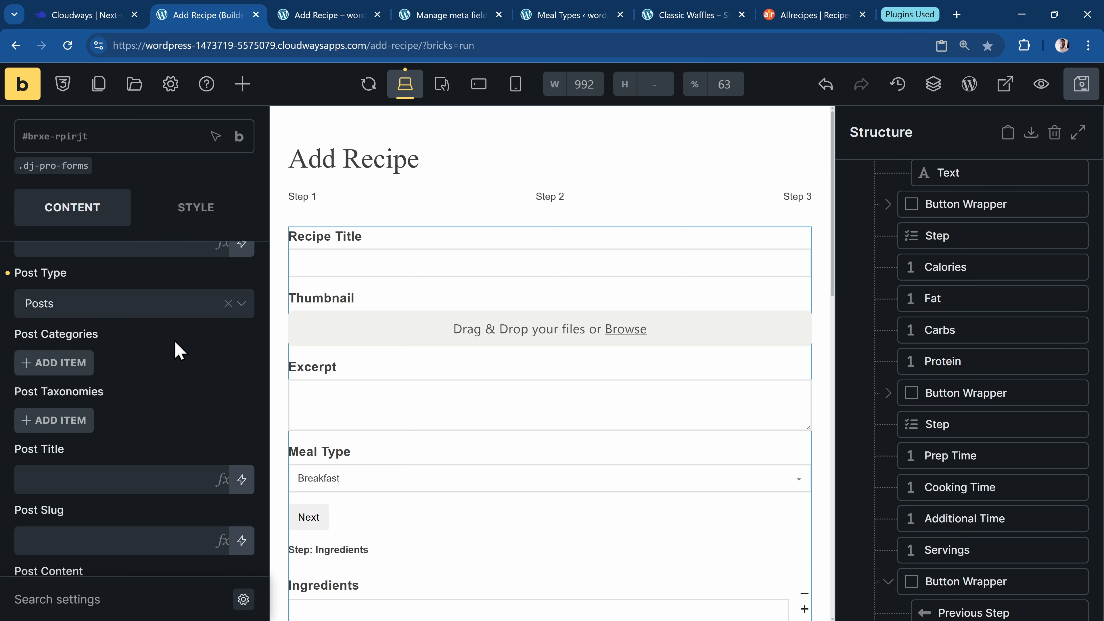
scroll(175, 365, "up", 3)
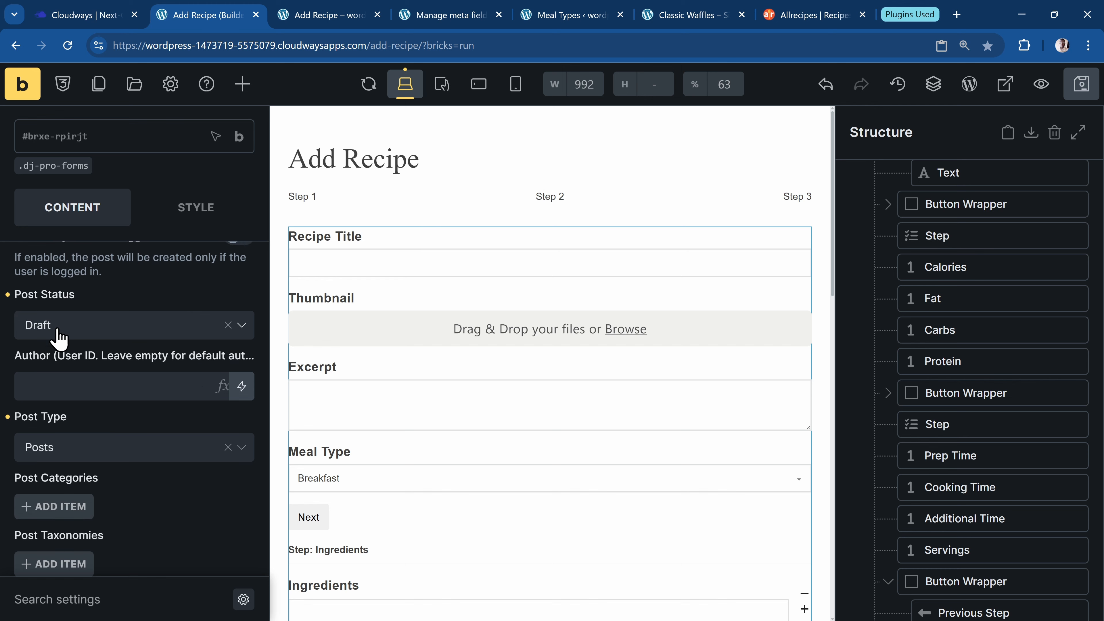
scroll(87, 338, "up", 2)
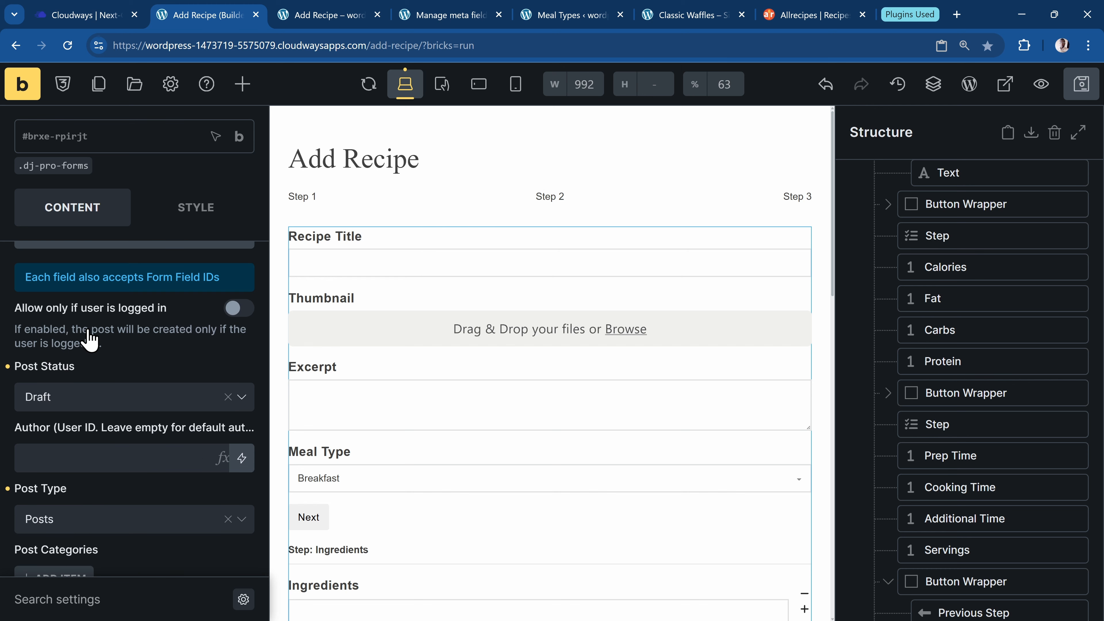
left_click(84, 402)
left_click(89, 426)
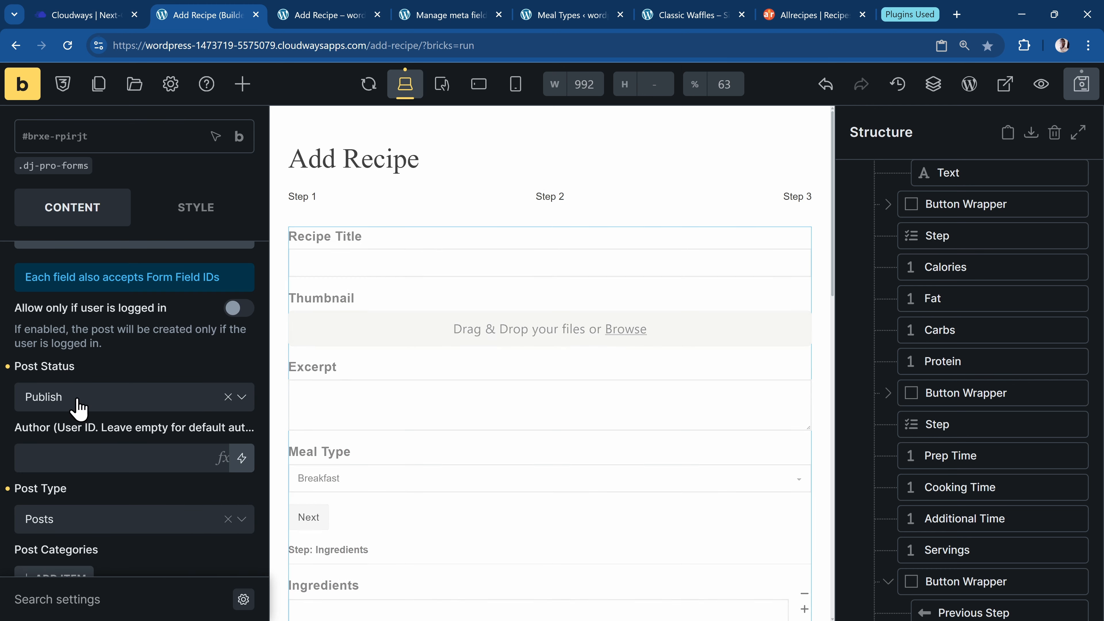
left_click(237, 308)
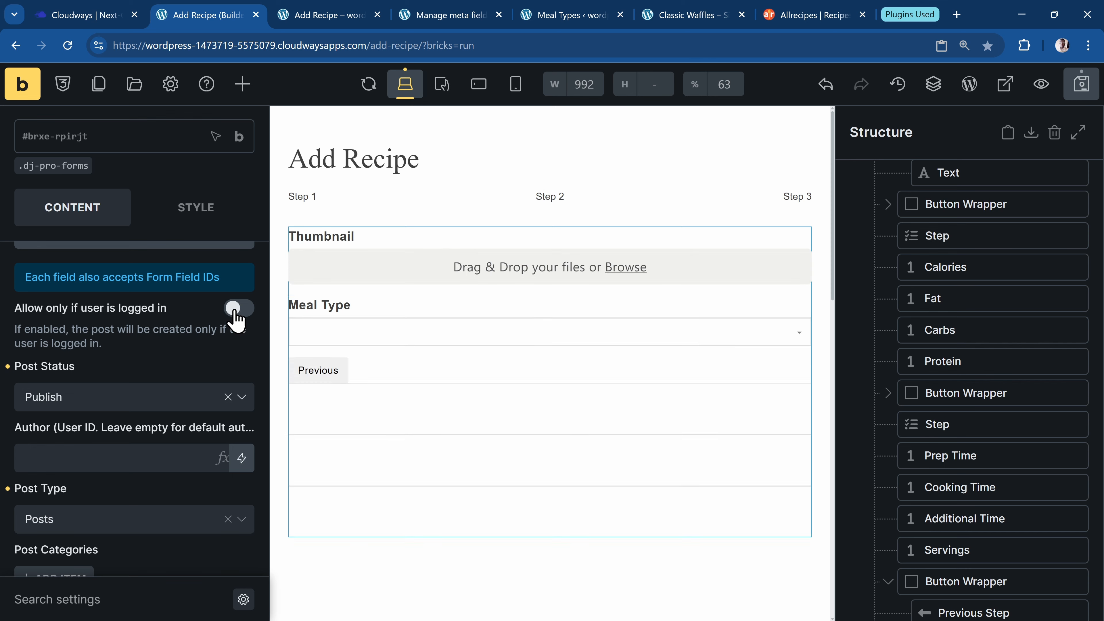
Set the post type created by the form to Recipes.
scroll(128, 365, "down", 3)
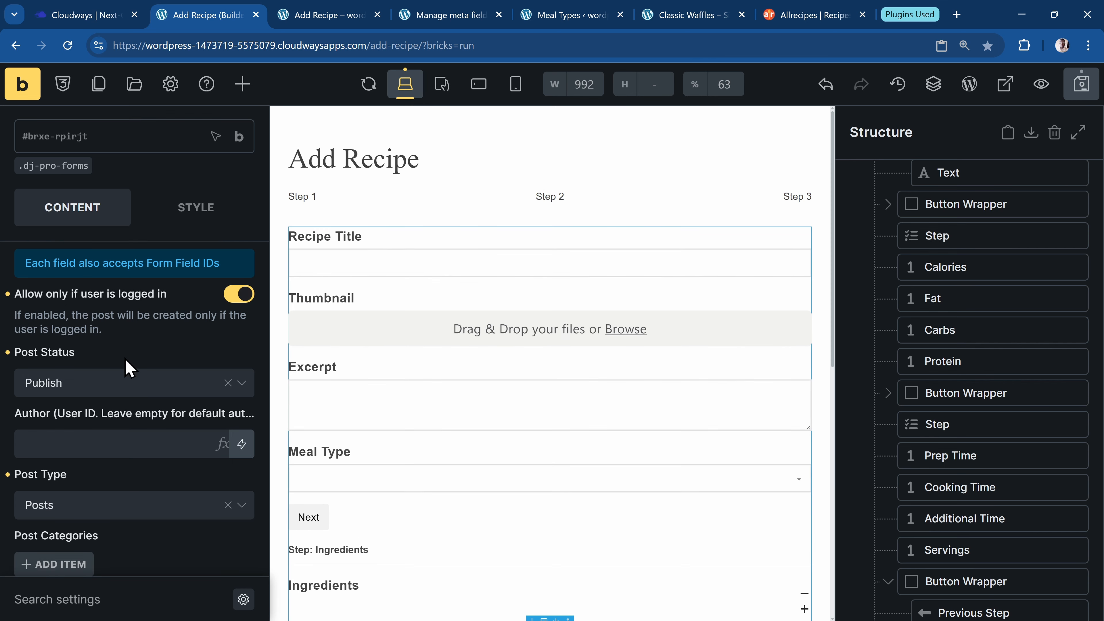
left_click(106, 381)
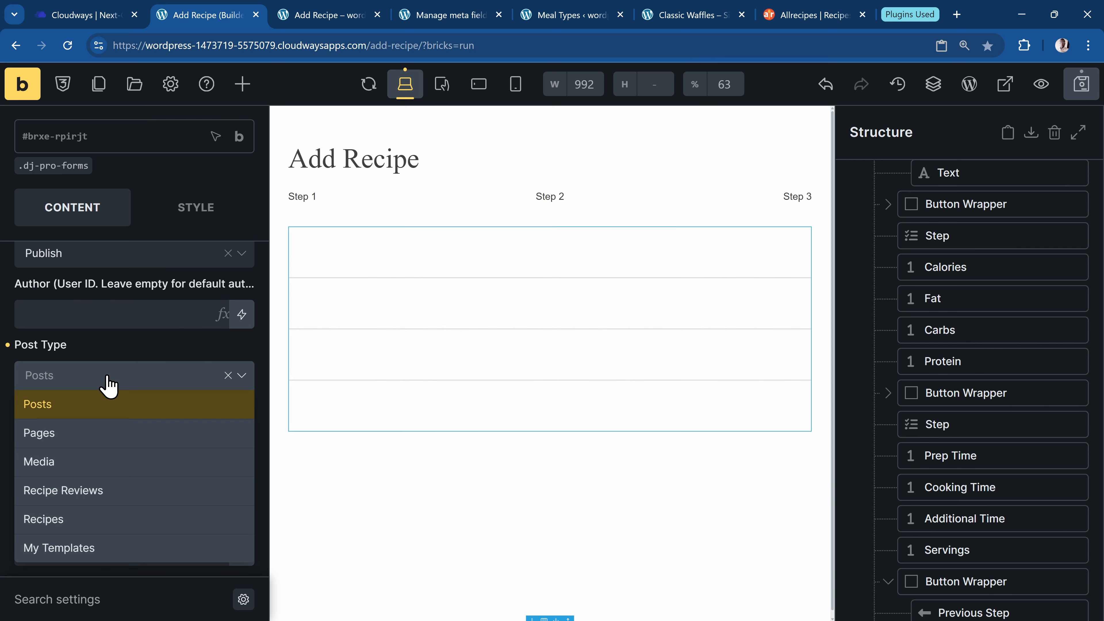
left_click(100, 518)
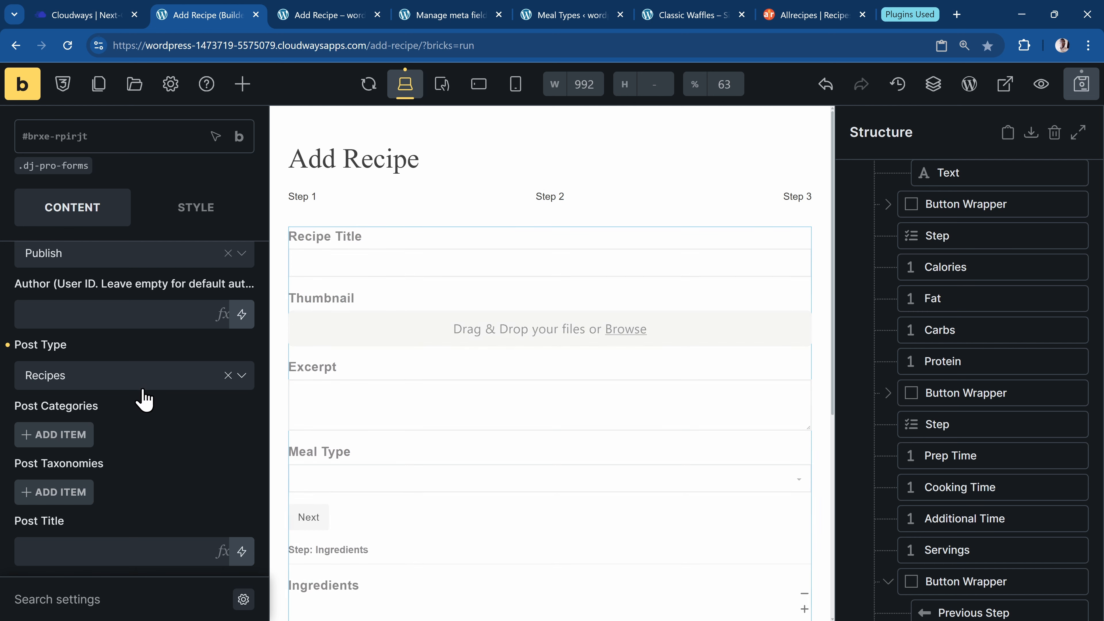
Add a Post Taxonomies item to the Create New Post action.
scroll(133, 412, "down", 3)
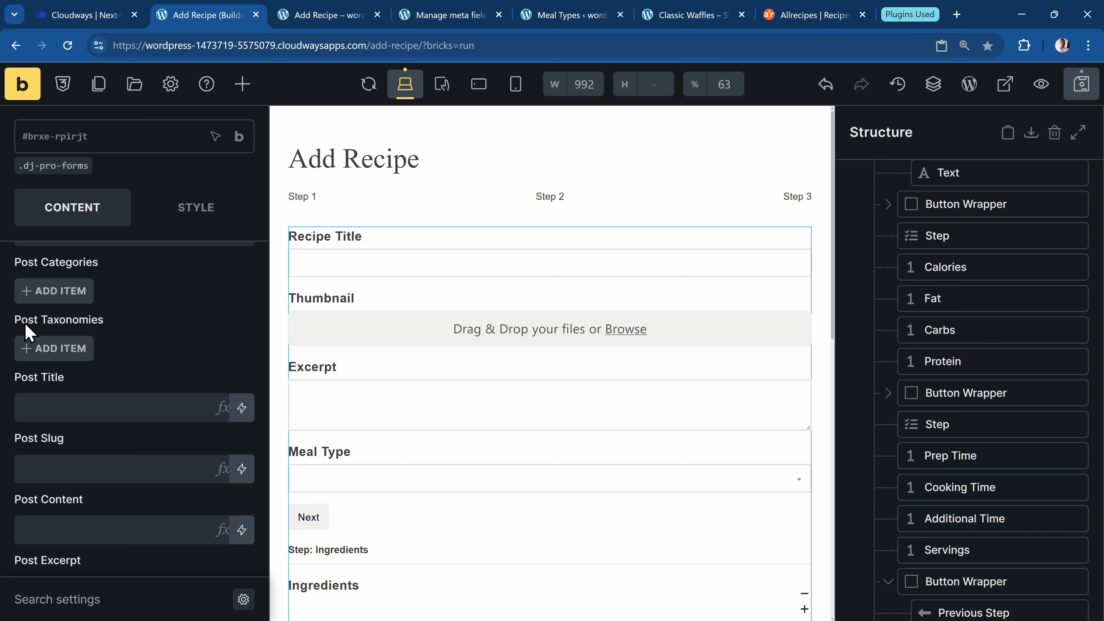
left_click(59, 348)
scroll(113, 331, "down", 3)
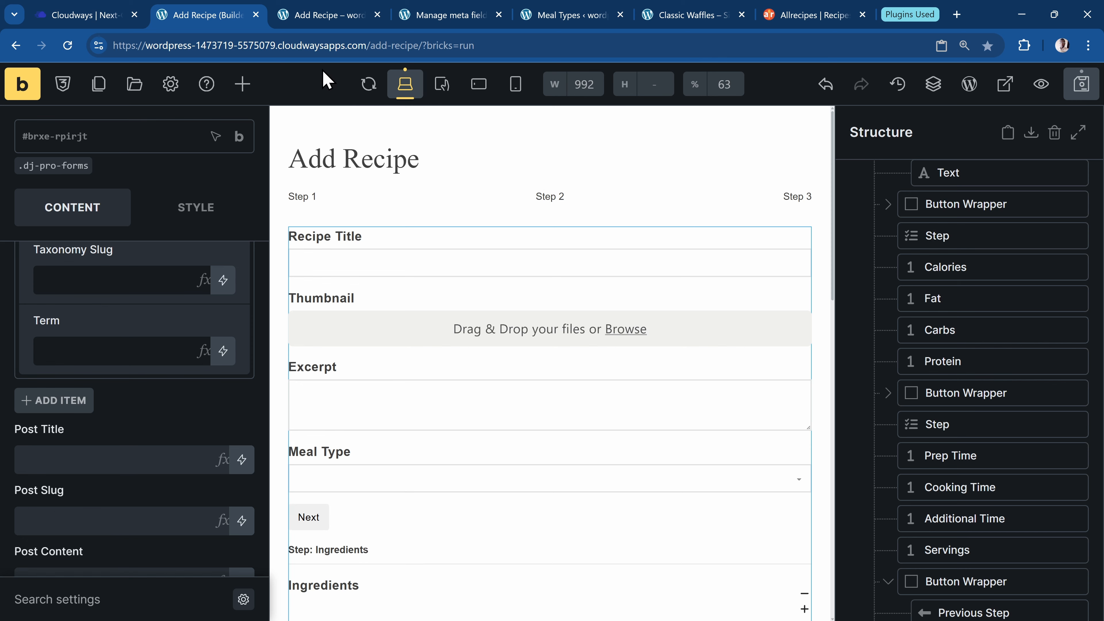
Copy the taxonomy slug from the Meal Types page address and set the new item's Taxonomy Slug to meal-type.
left_click(334, 15)
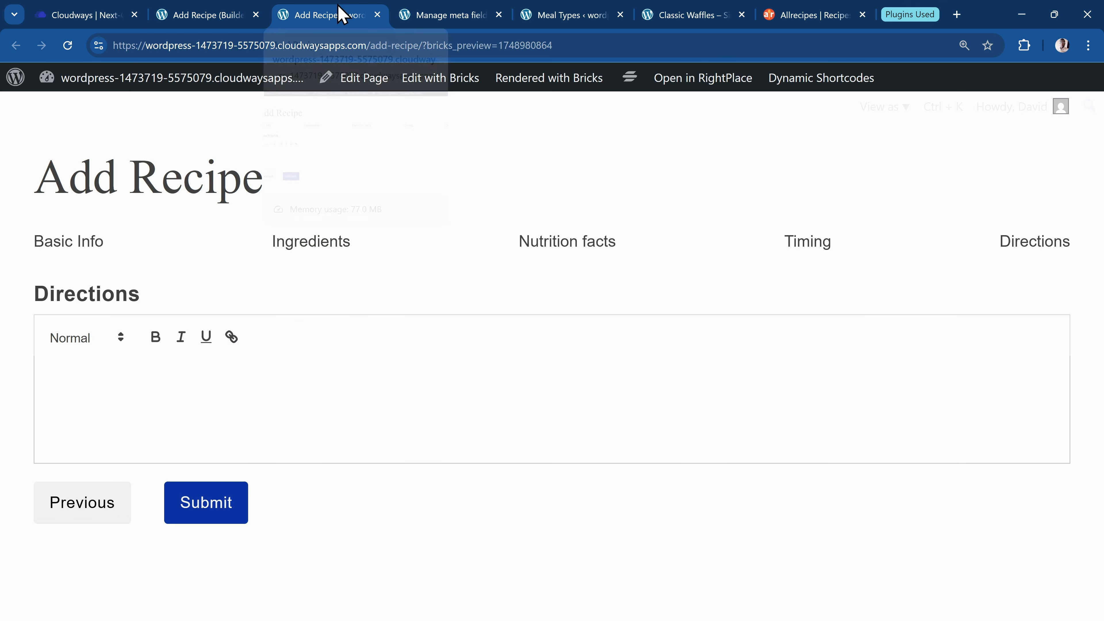
left_click(541, 10)
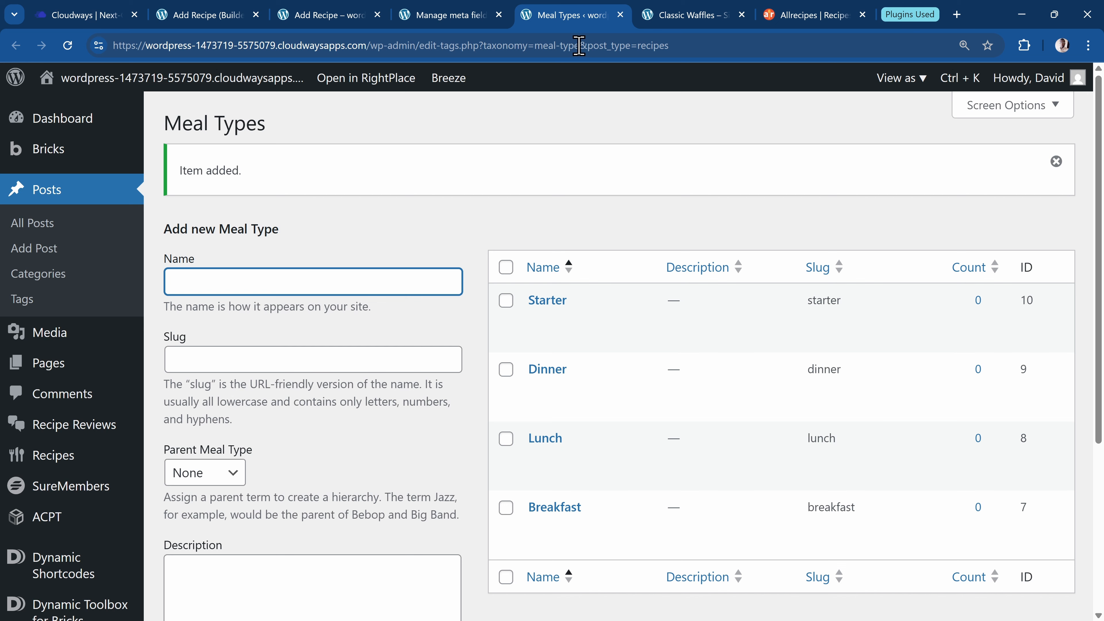
left_click_drag(579, 45, 551, 45)
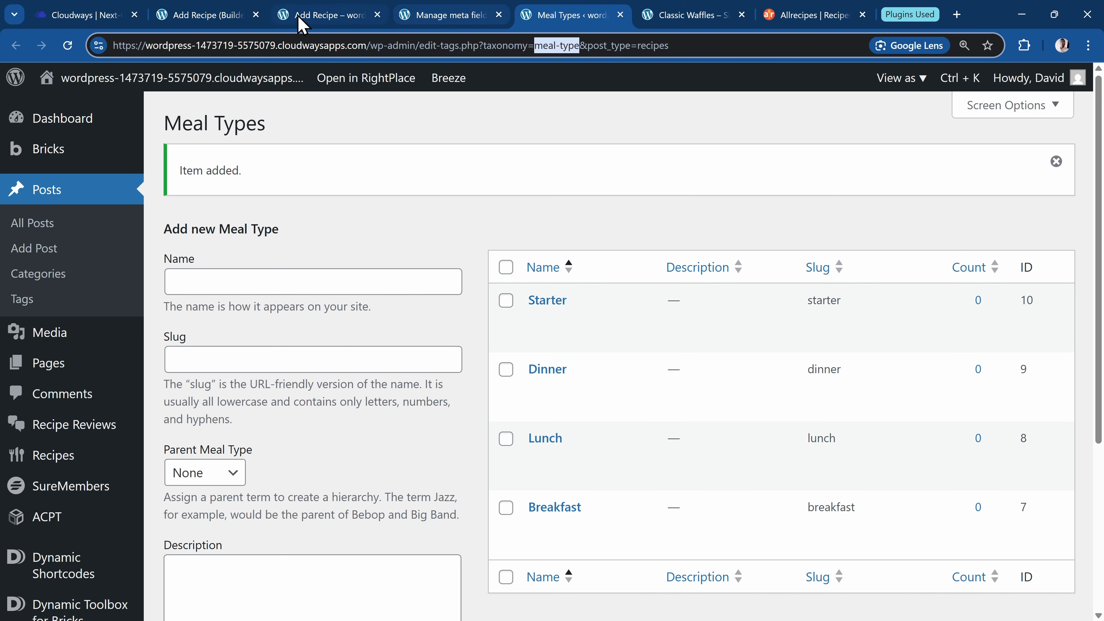
left_click(205, 15)
left_click(162, 274)
type("meal-type")
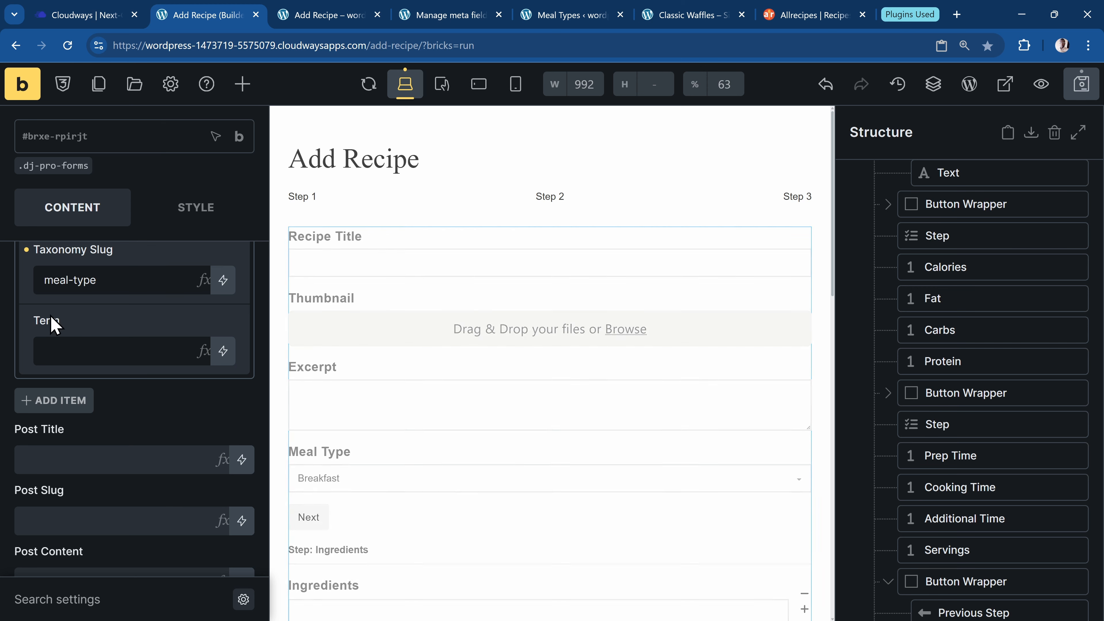
Set the taxonomy item's Term to the Meal Type form field, {{9d209a}}.
left_click(74, 357)
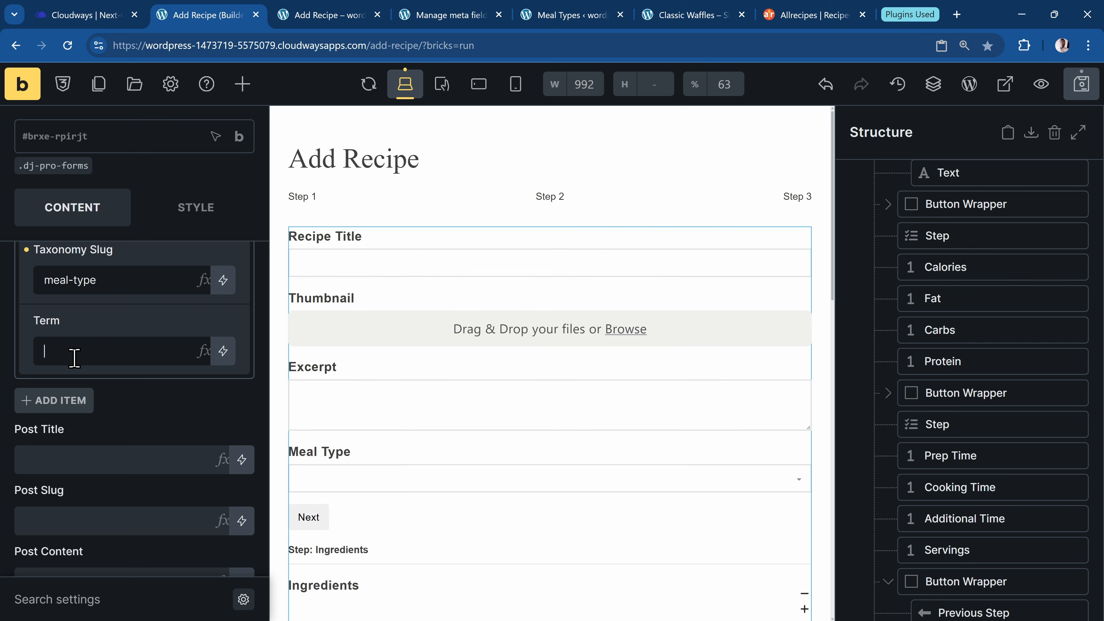
scroll(956, 238, "up", 8)
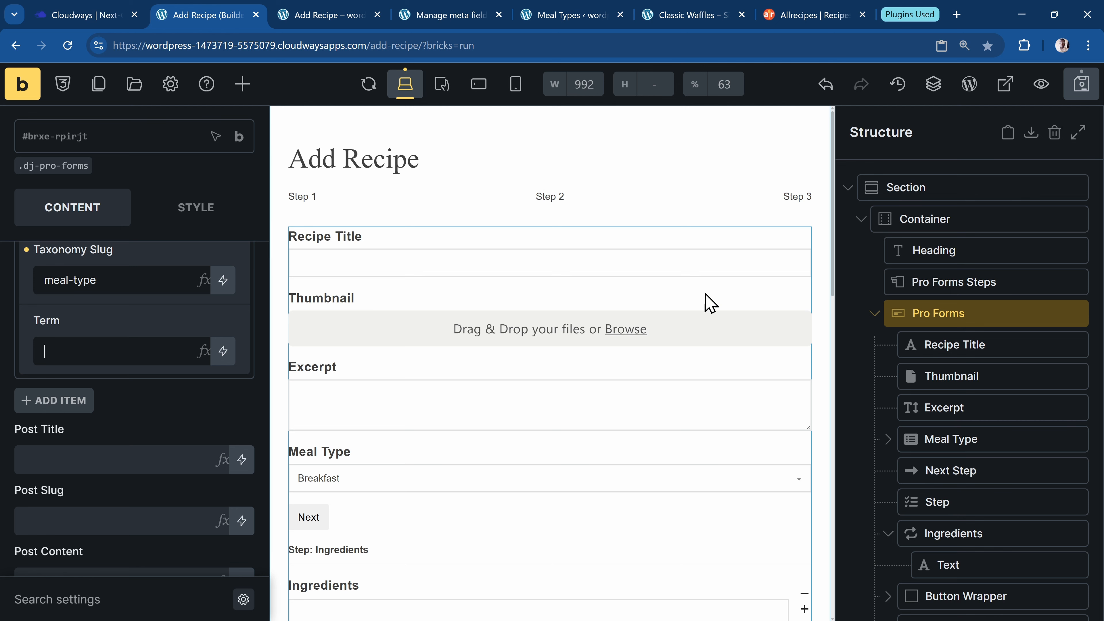
left_click(202, 352)
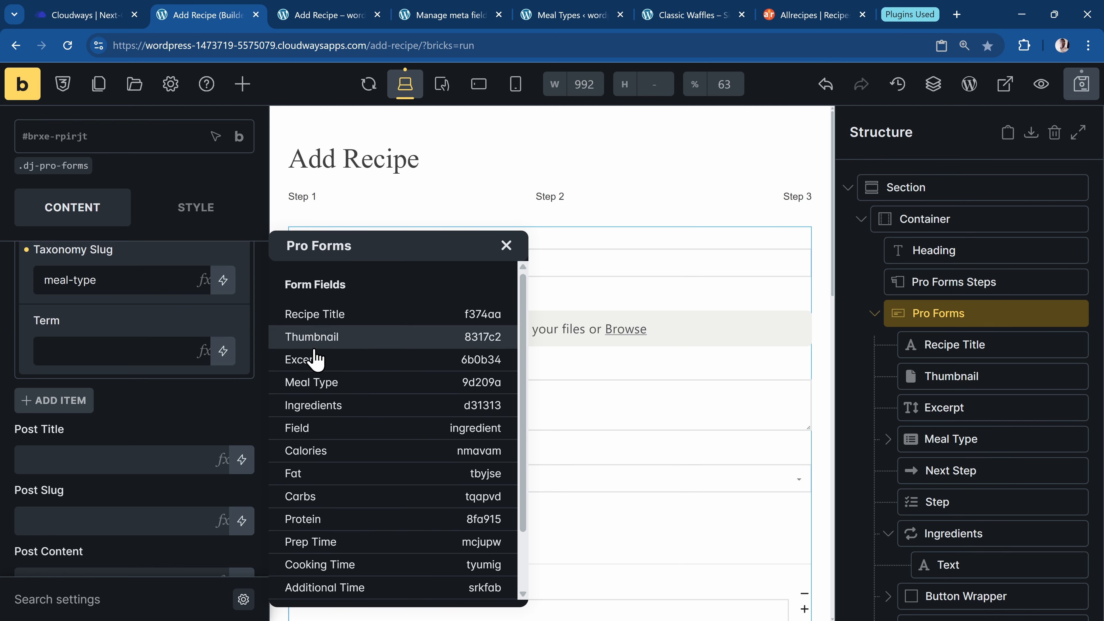
left_click(336, 394)
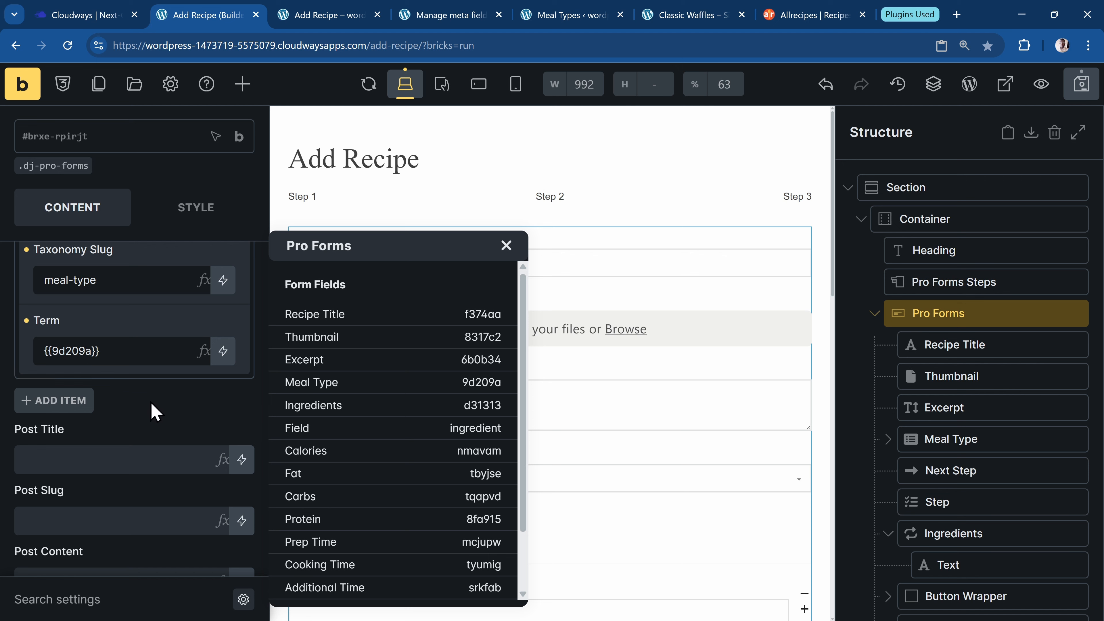
Set the Post Title of the Create New Post action to the Recipe Title form field, {{f374aa}}.
scroll(152, 405, "down", 3)
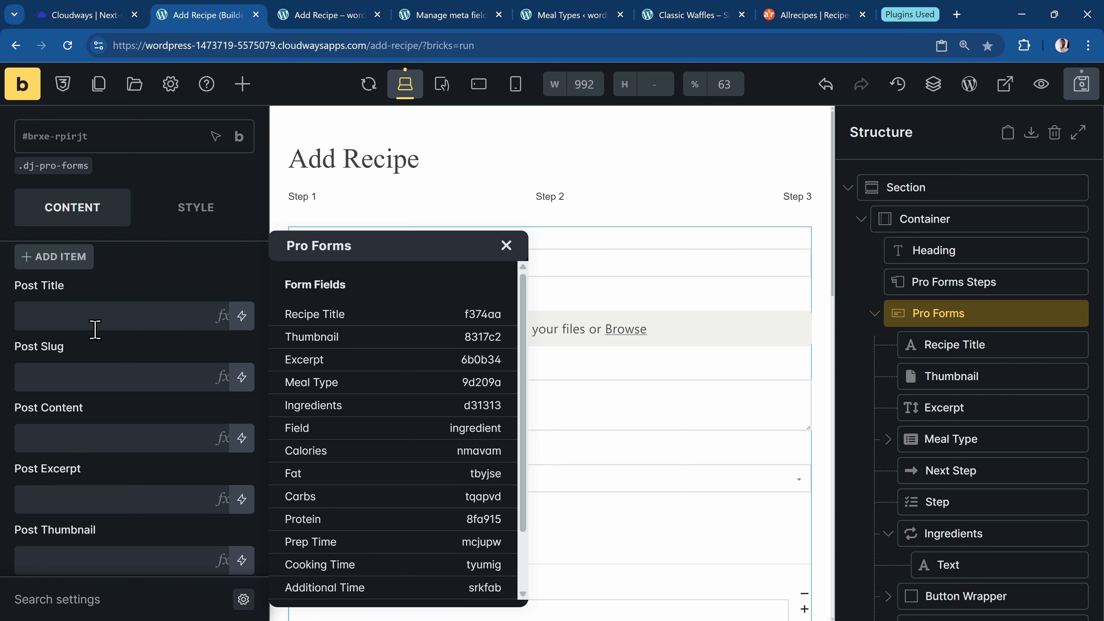
left_click(114, 309)
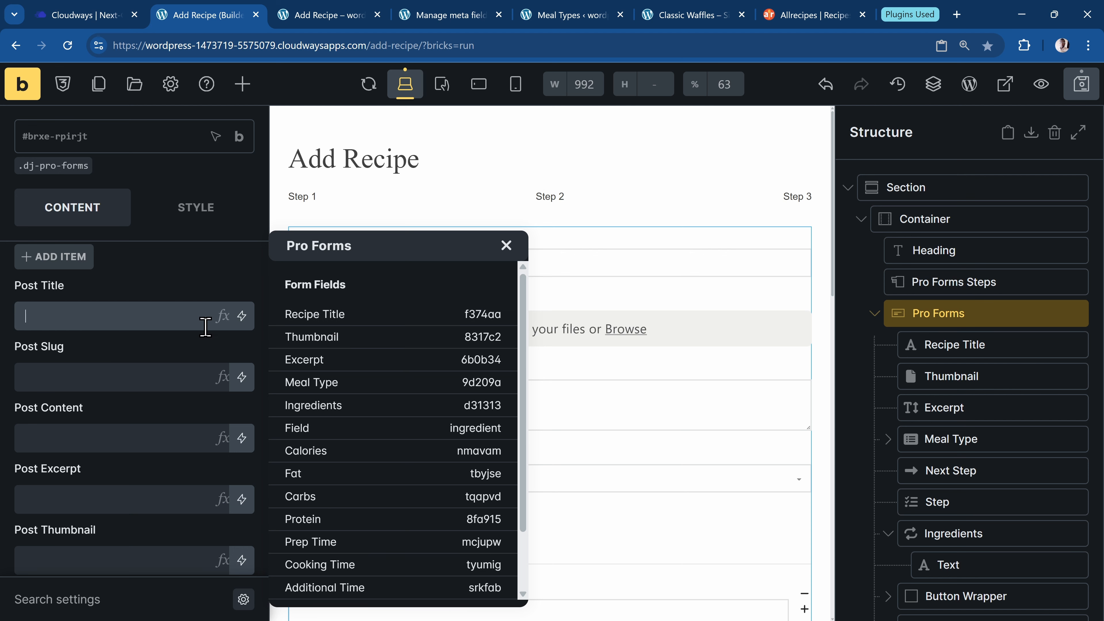
left_click(222, 323)
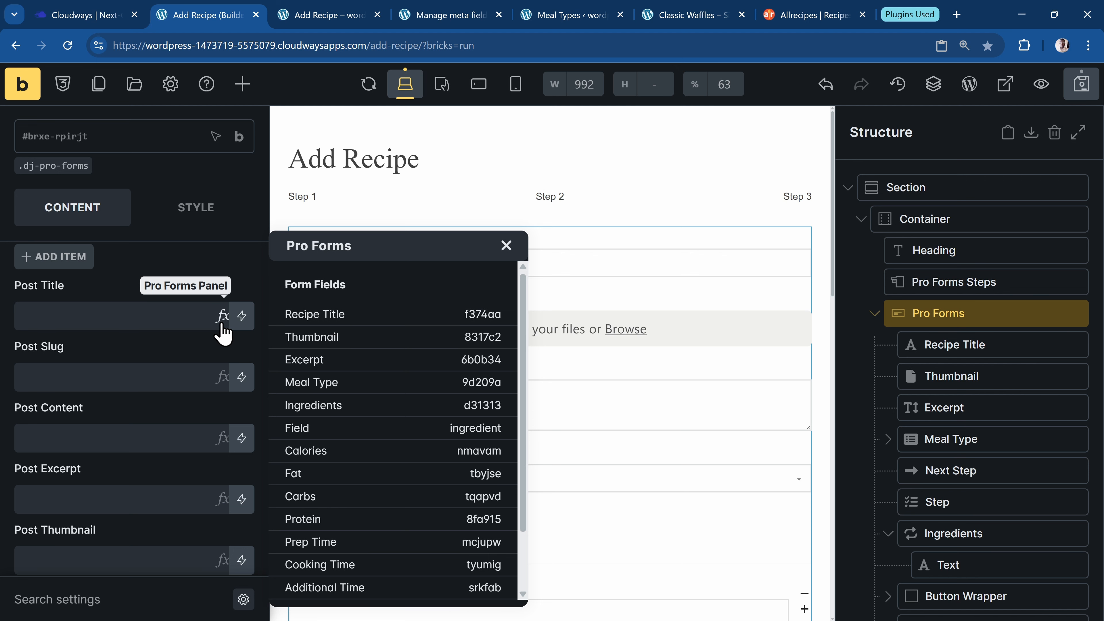
left_click(343, 315)
Set the Post Excerpt to the Excerpt form field, {{6b0b34}}, and open the form field list for the Post Thumbnail.
scroll(133, 357, "down", 2)
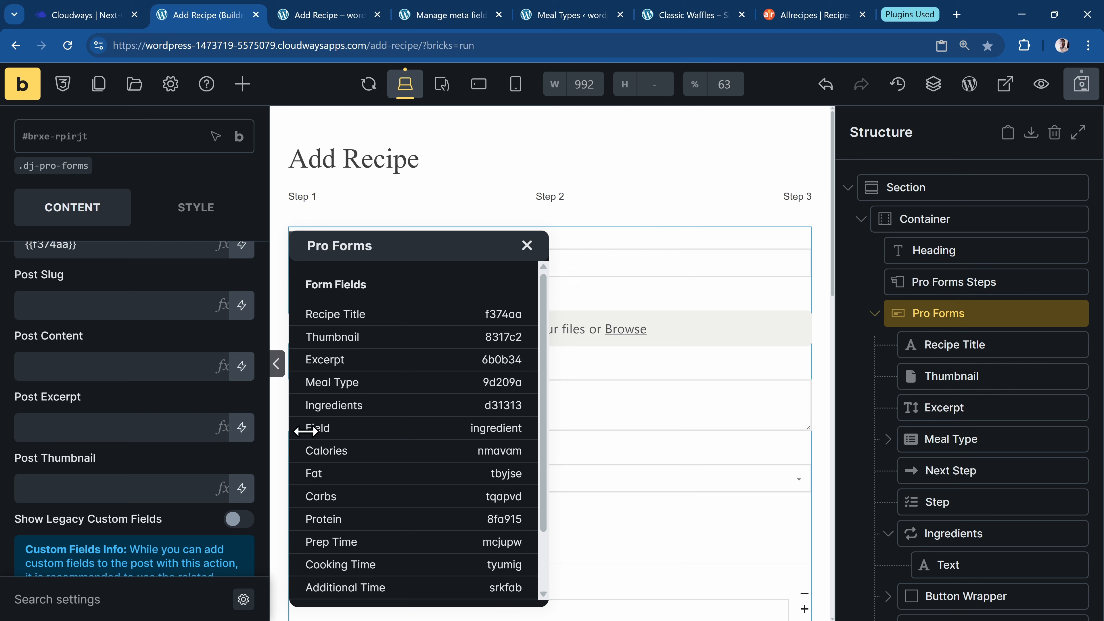
left_click(328, 366)
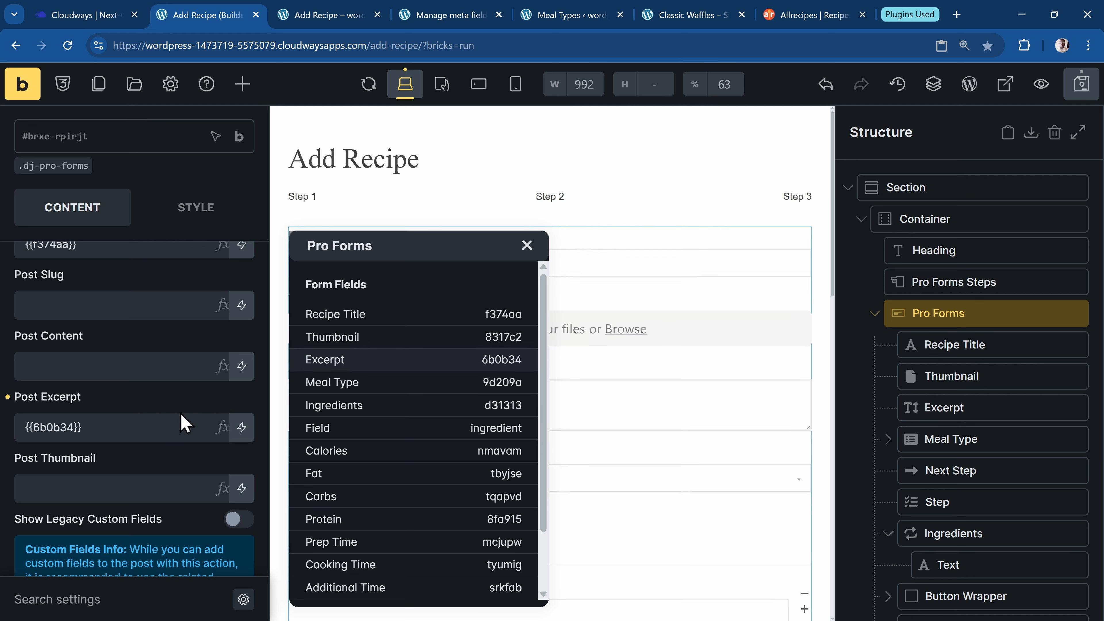
scroll(172, 464, "down", 3)
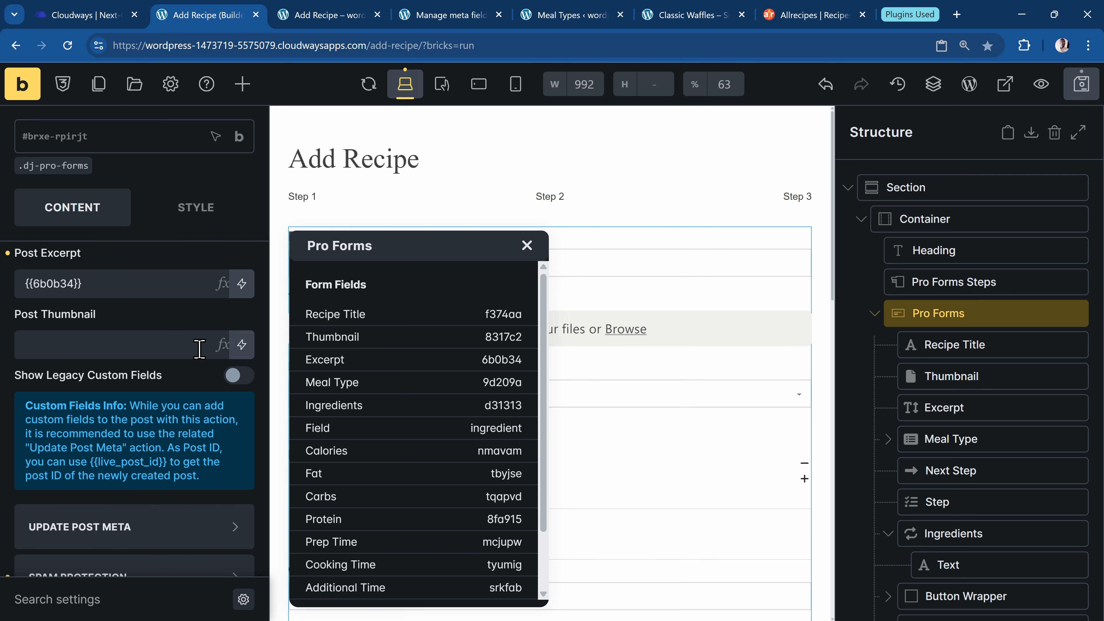
left_click(220, 348)
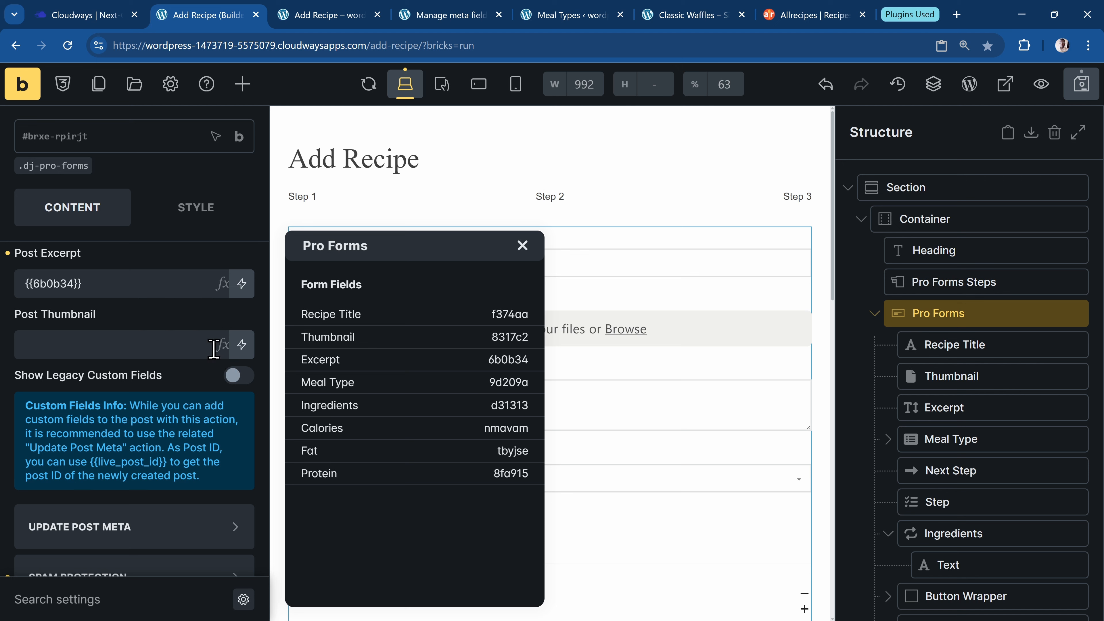
Open the Update Post Meta action's settings and set its Source to ACPT.
scroll(172, 399, "down", 4)
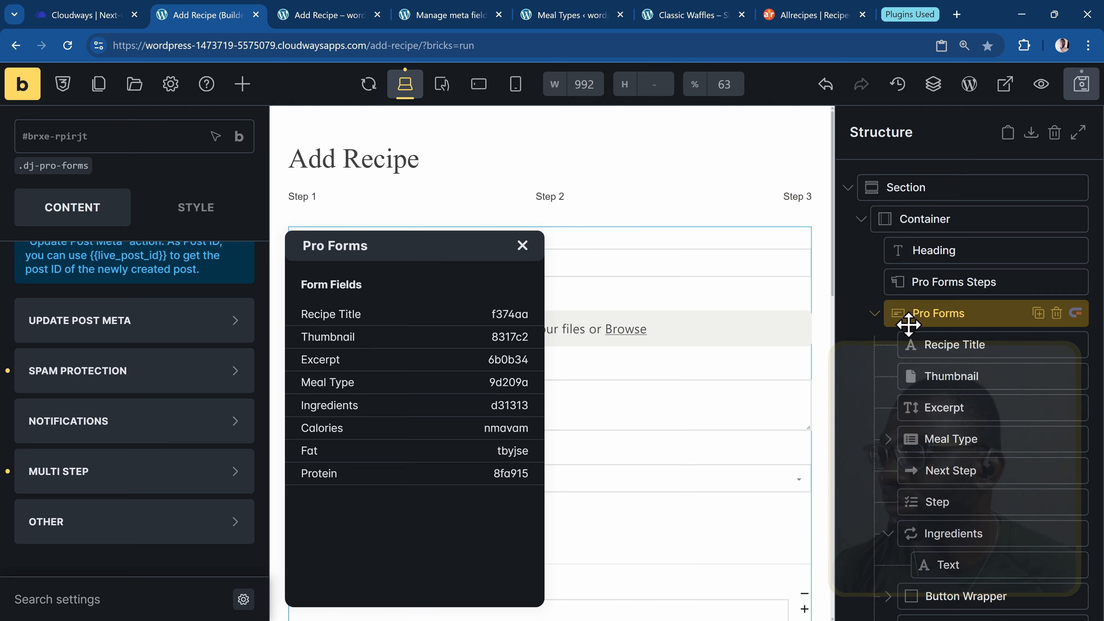
left_click(140, 322)
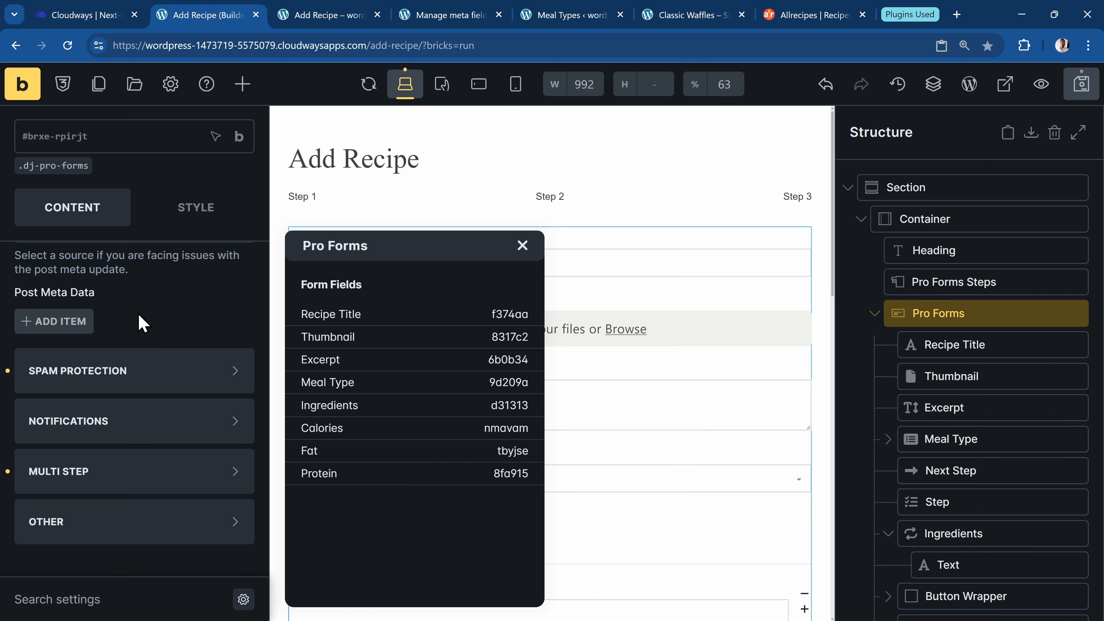
scroll(141, 321, "up", 7)
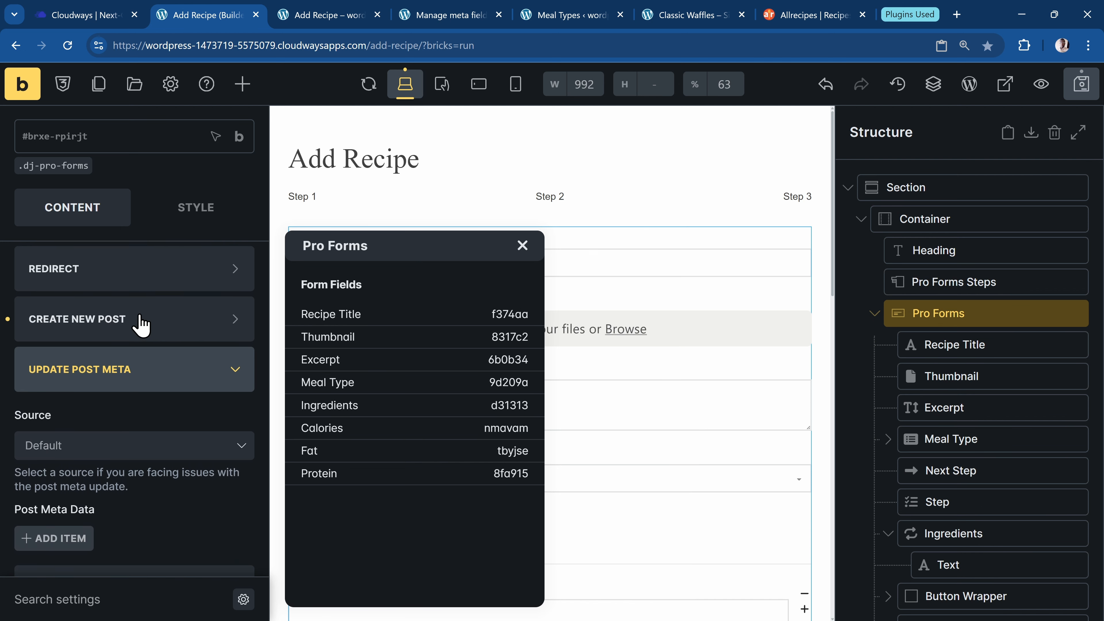
left_click(85, 516)
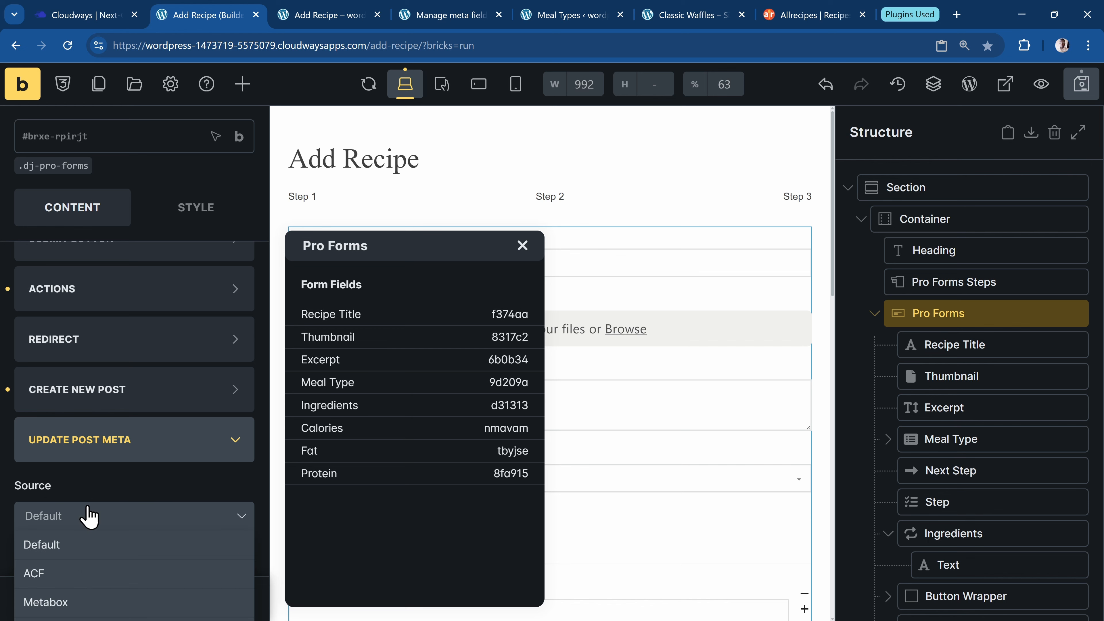
scroll(125, 493, "down", 3)
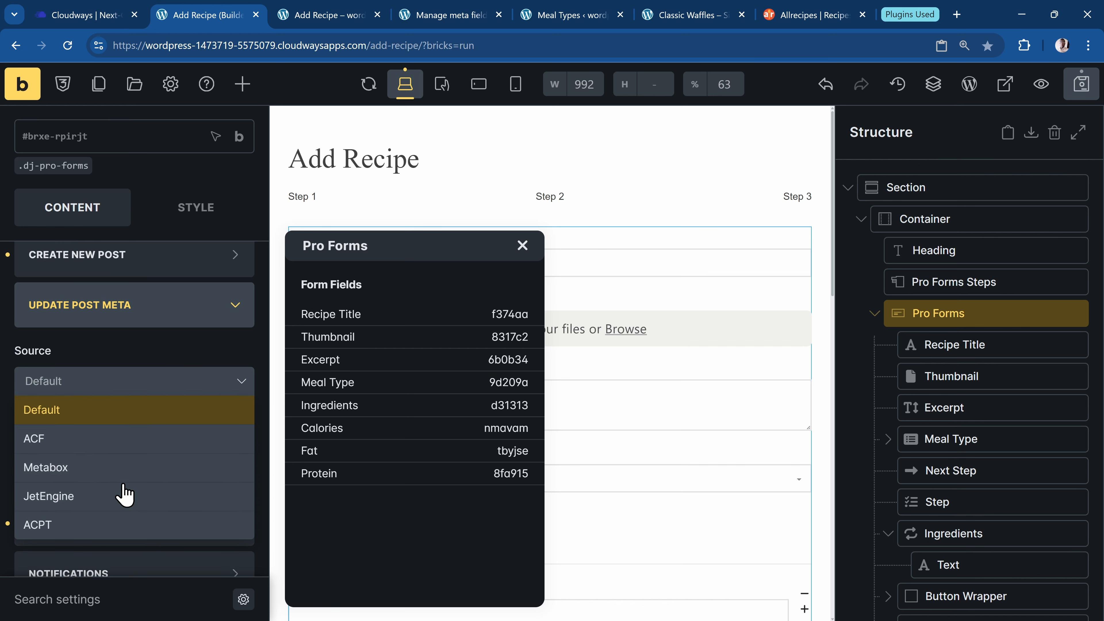
left_click(80, 528)
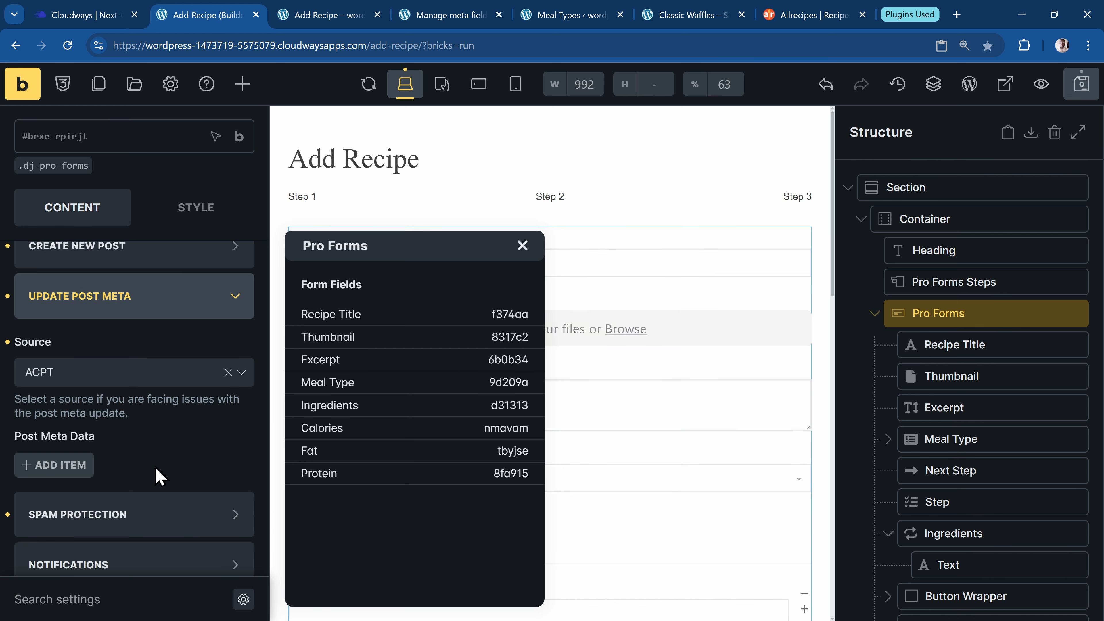
Add a Post Meta Data item with Post ID {{live_post_id}} and allow it only for logged-in users.
scroll(160, 461, "down", 2)
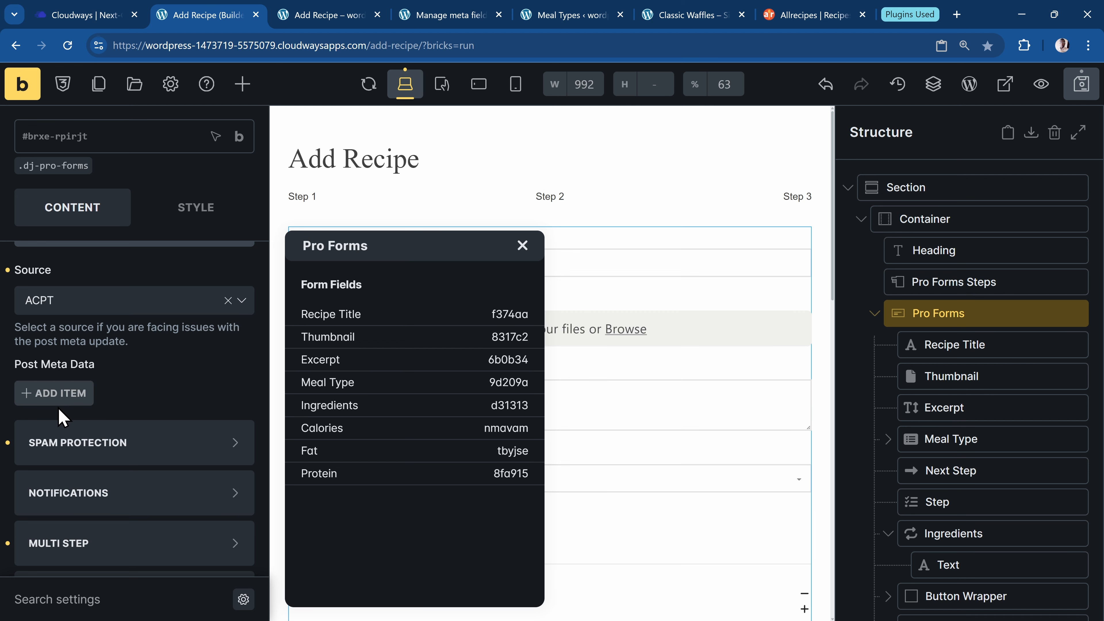
left_click(53, 396)
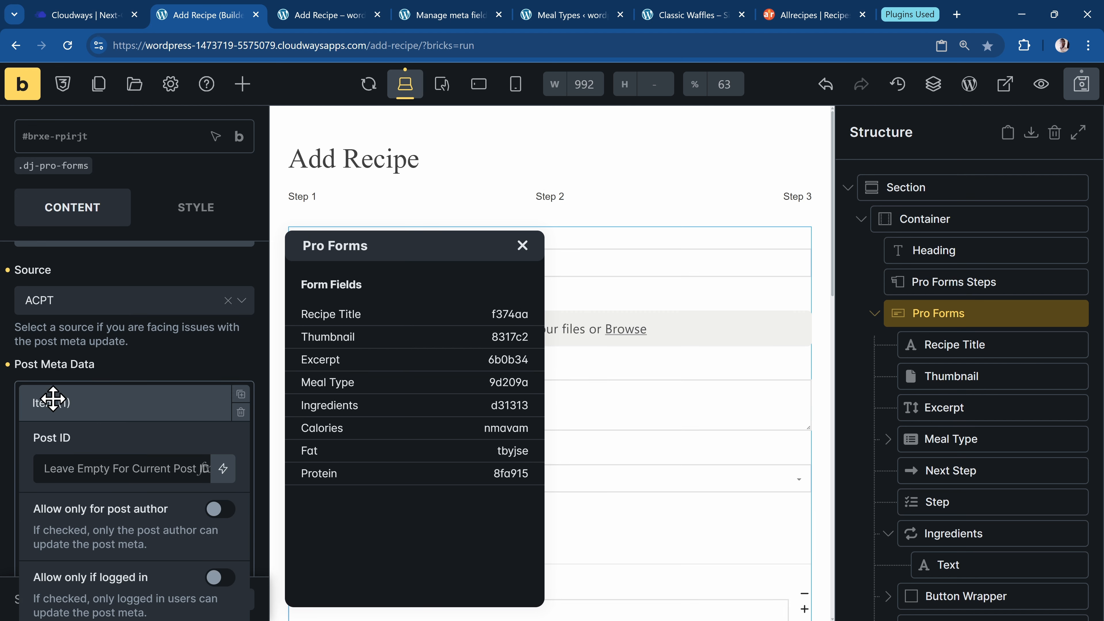
scroll(133, 397, "down", 4)
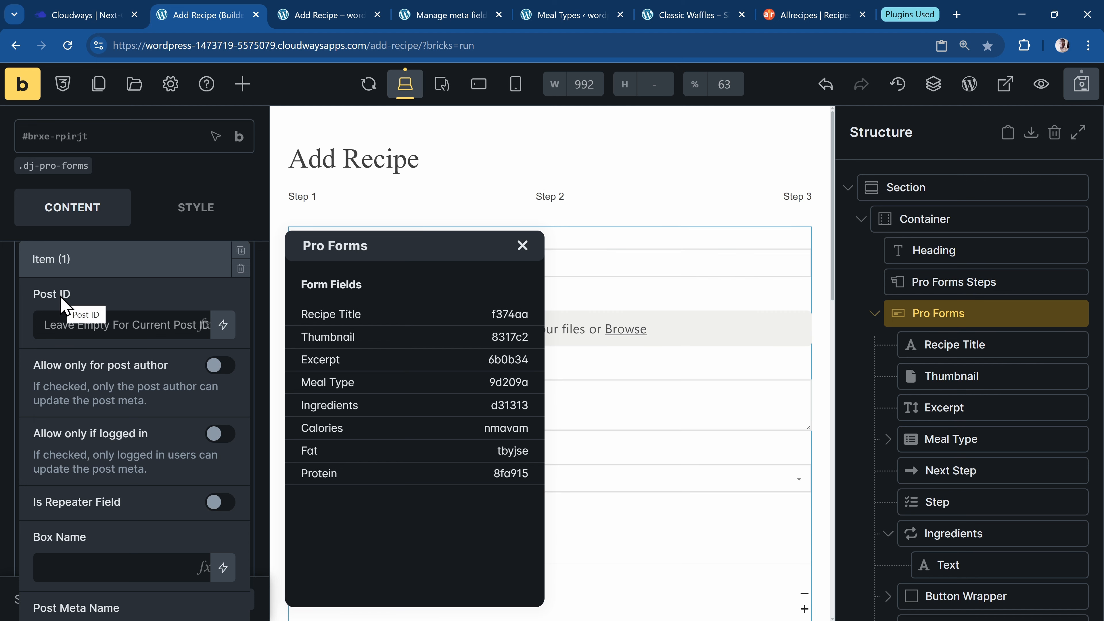
scroll(81, 454, "down", 4)
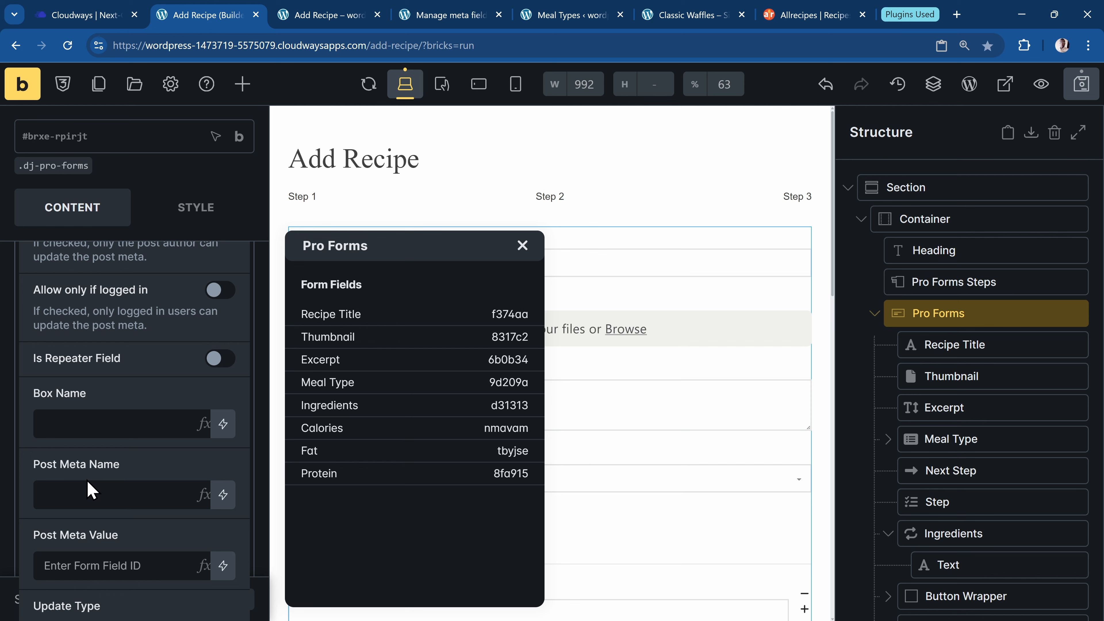
scroll(91, 489, "down", 2)
scroll(112, 490, "up", 8)
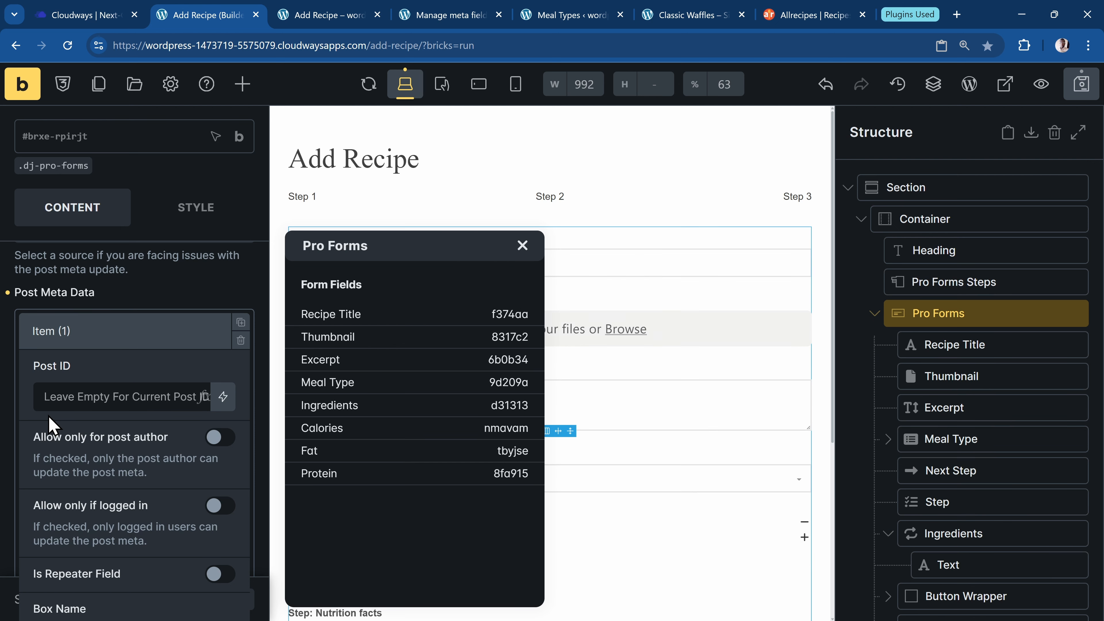
type("{{")
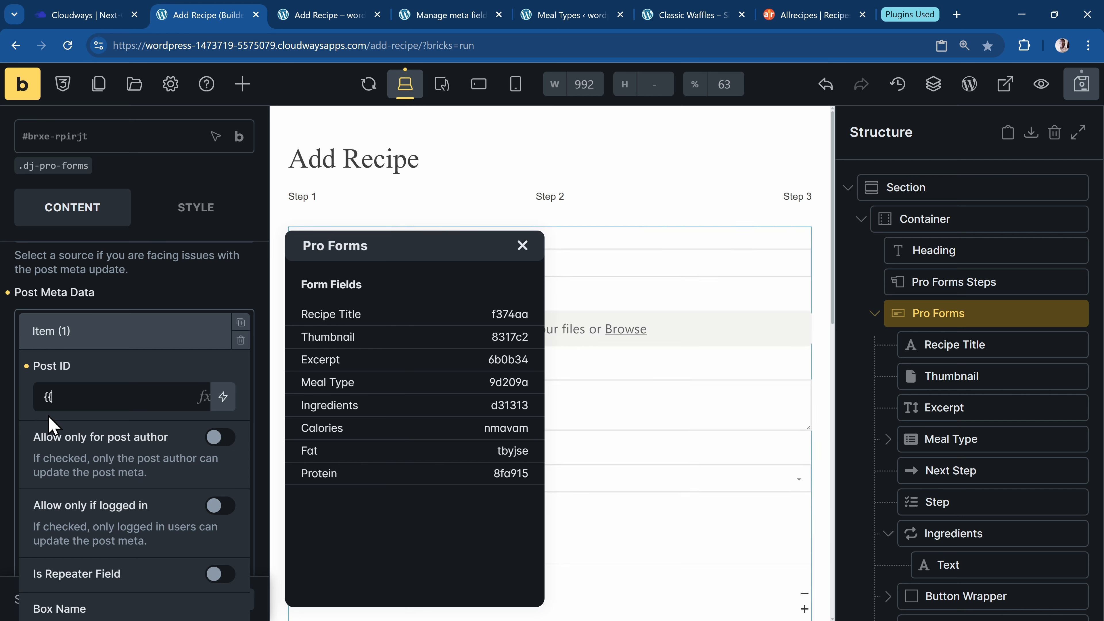
type("live_")
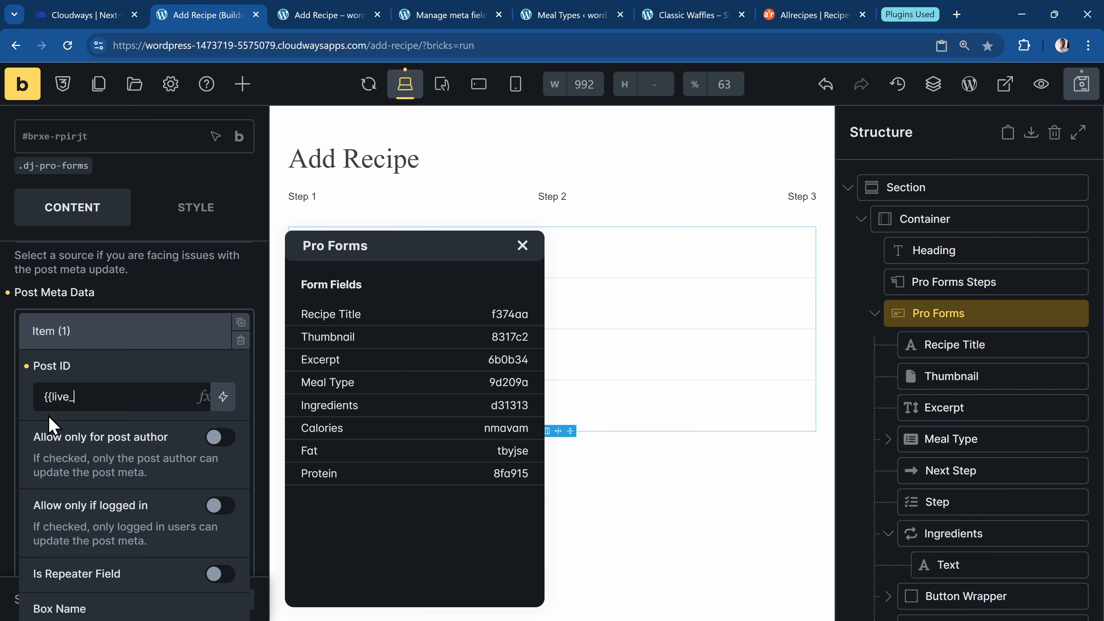
type("post_id")
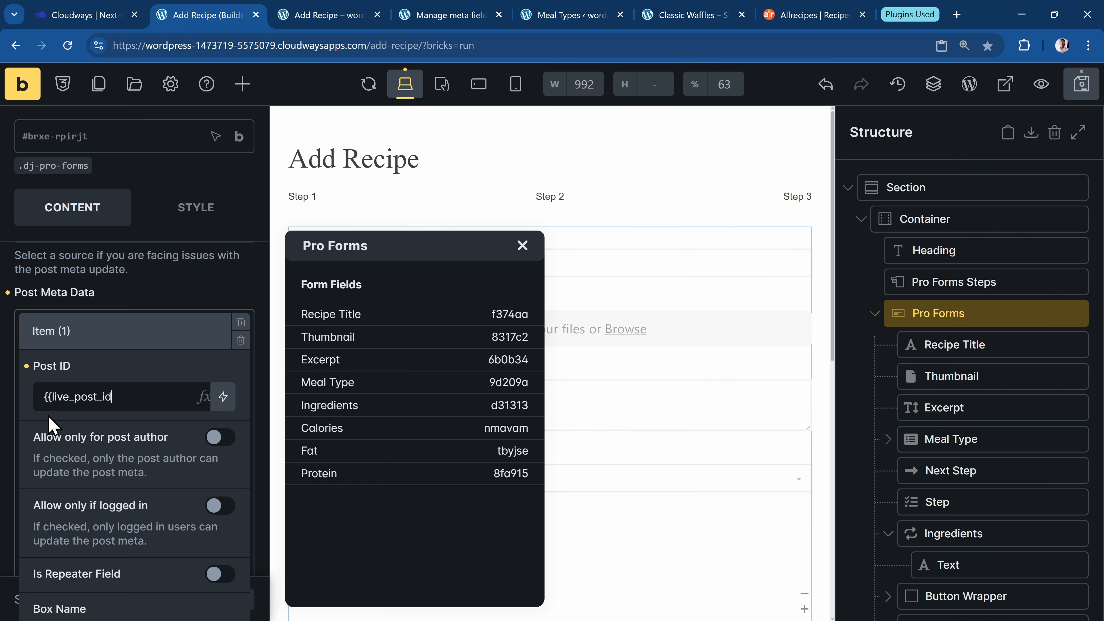
type("}}")
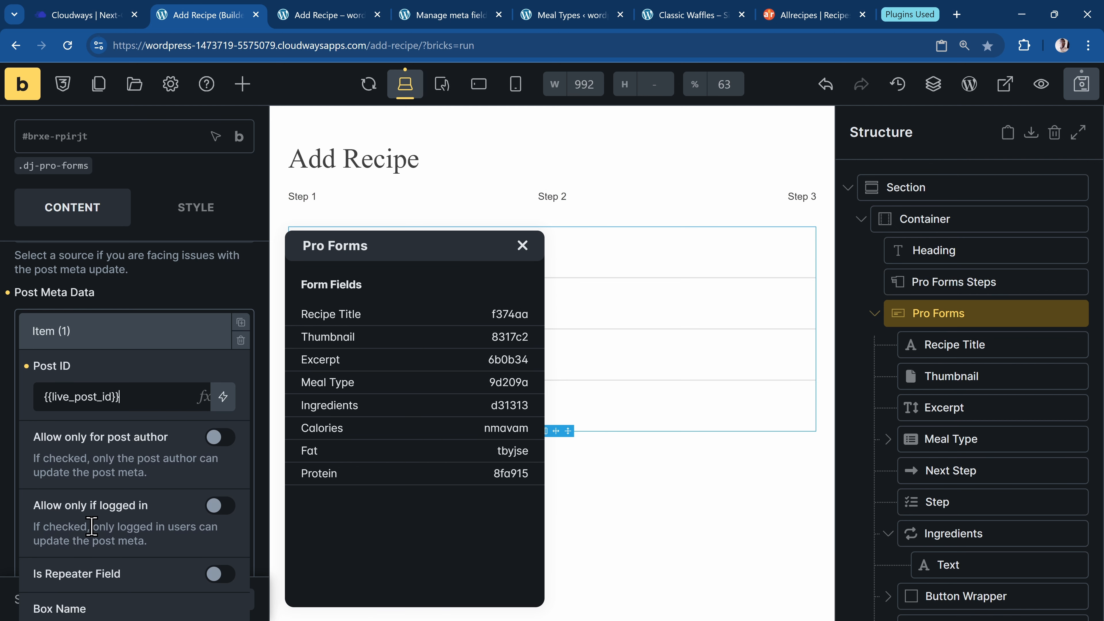
left_click(220, 505)
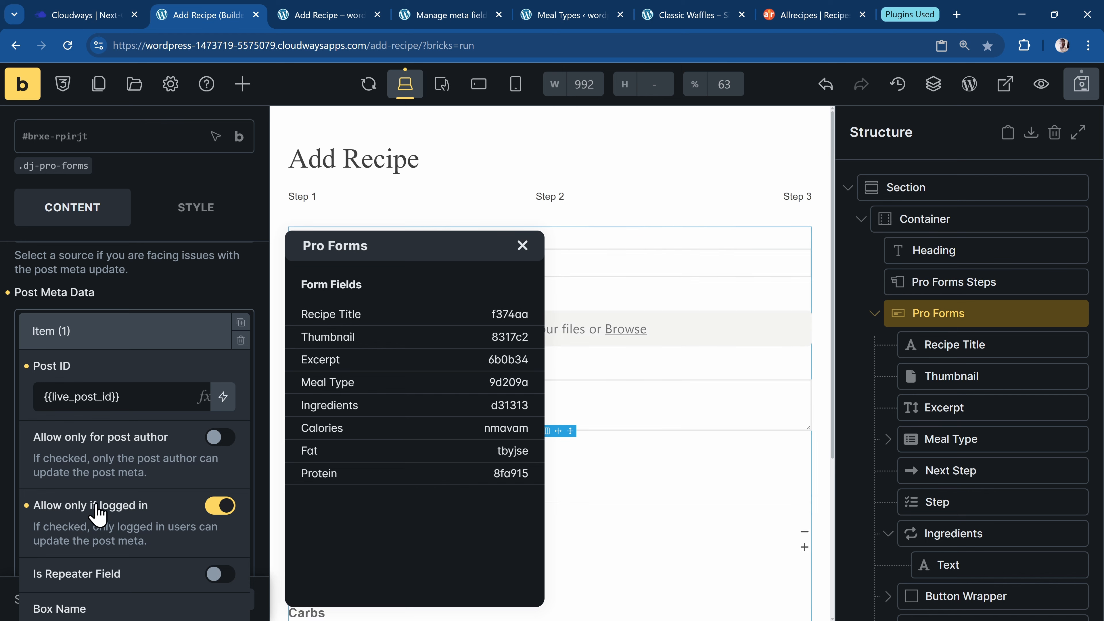
Inspect the Ingredients repeater element in the form structure.
scroll(143, 491, "down", 5)
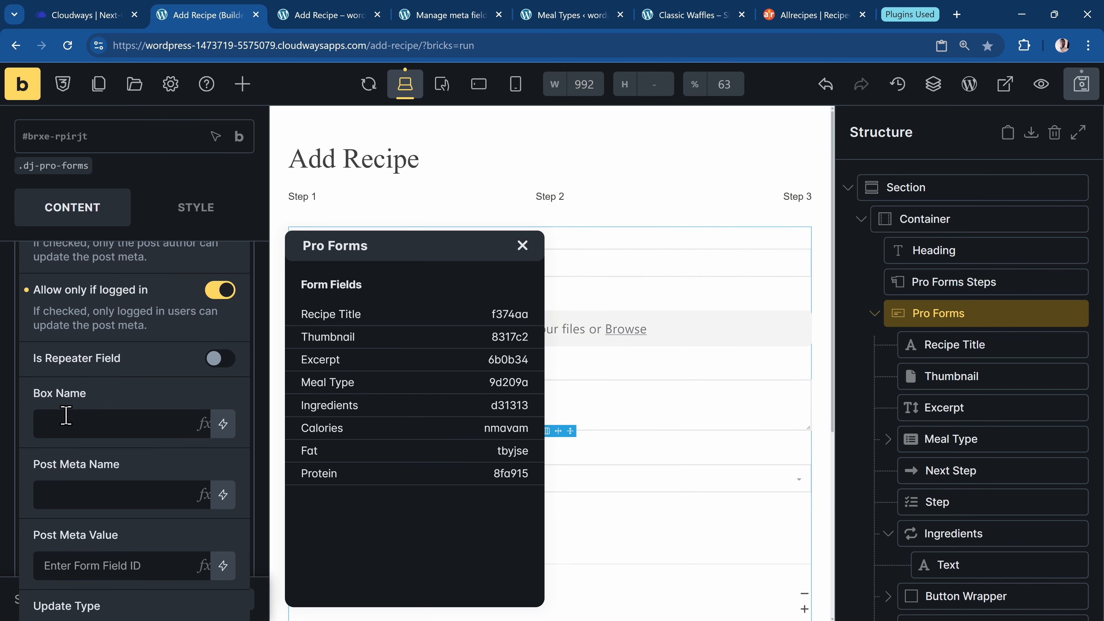
left_click(100, 422)
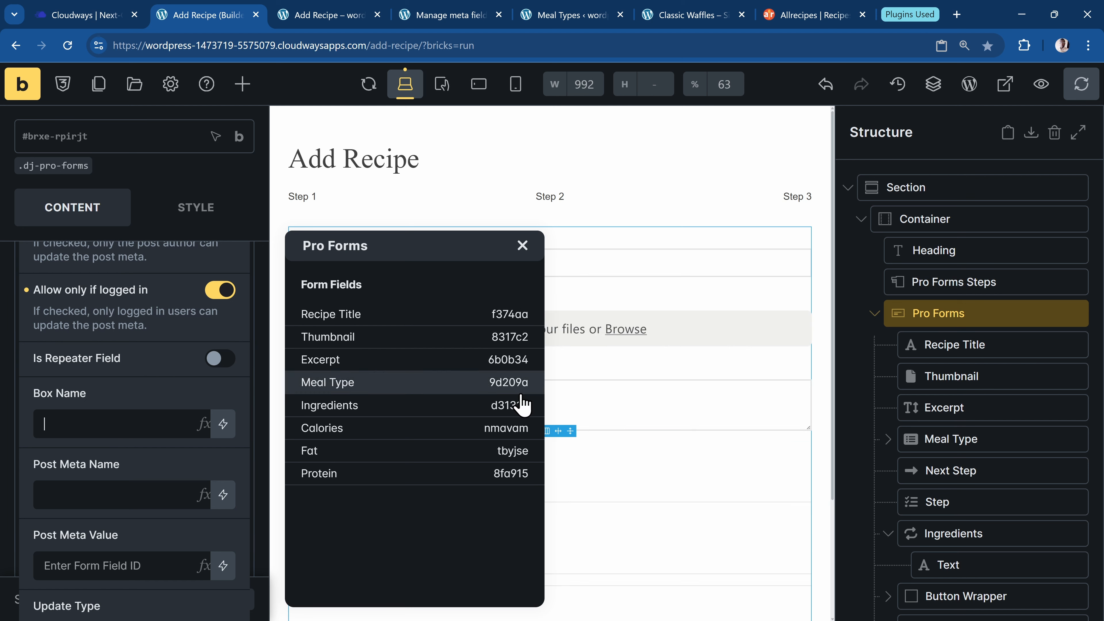
scroll(956, 493, "down", 3)
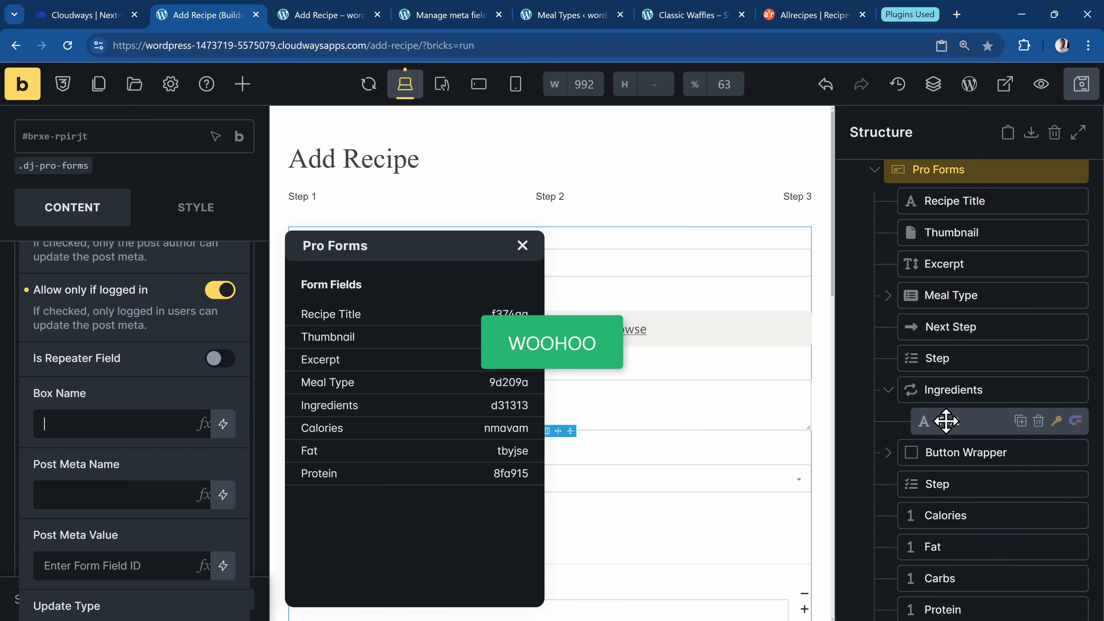
left_click(956, 389)
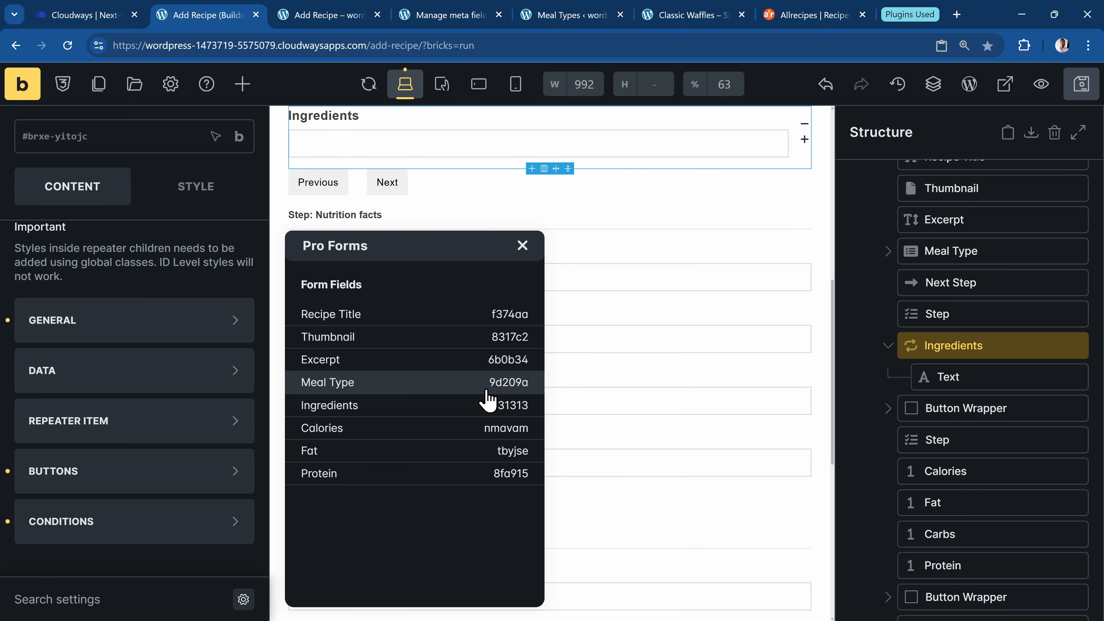
scroll(960, 368, "up", 4)
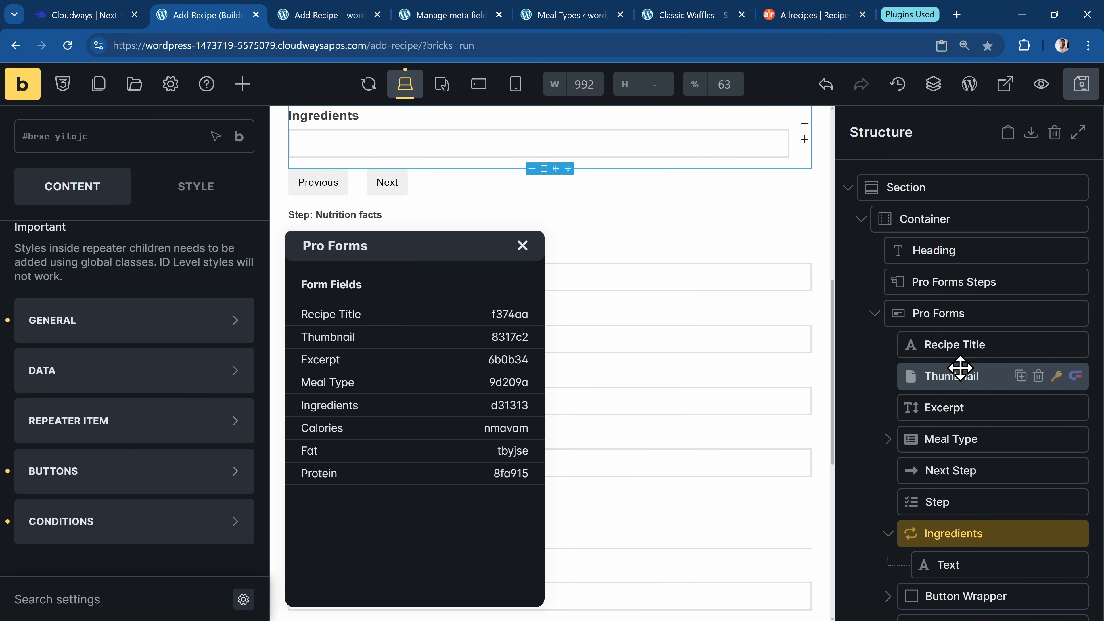
Mark the form's post meta item as a repeater field and set its Repeater Action to Add Rows (Pro Forms Repeater).
left_click(965, 310)
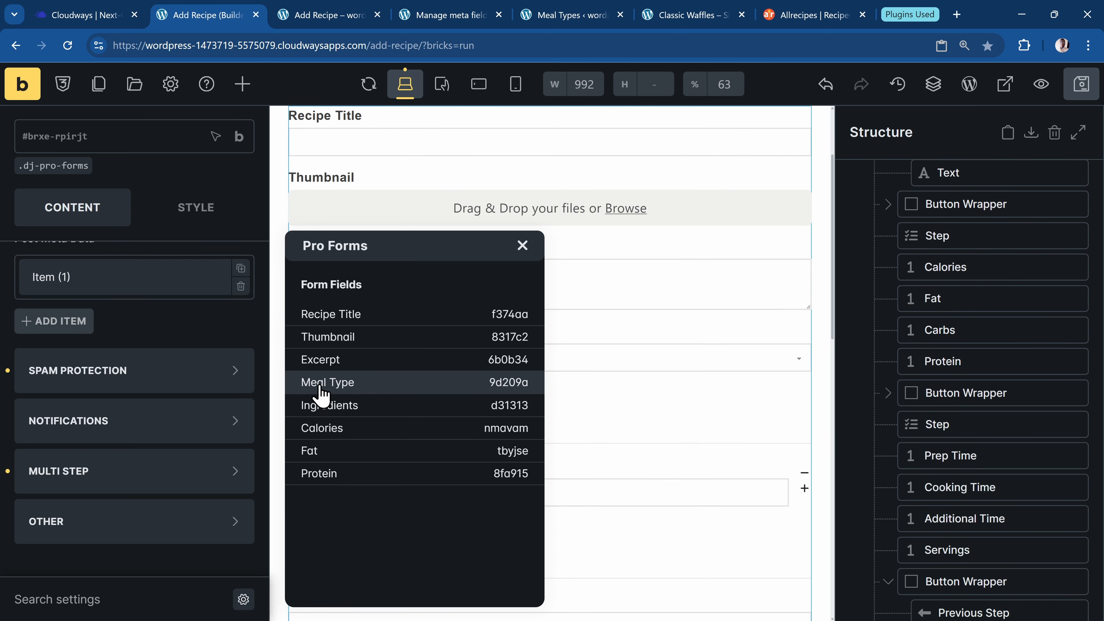
scroll(175, 416, "up", 3)
left_click(153, 434)
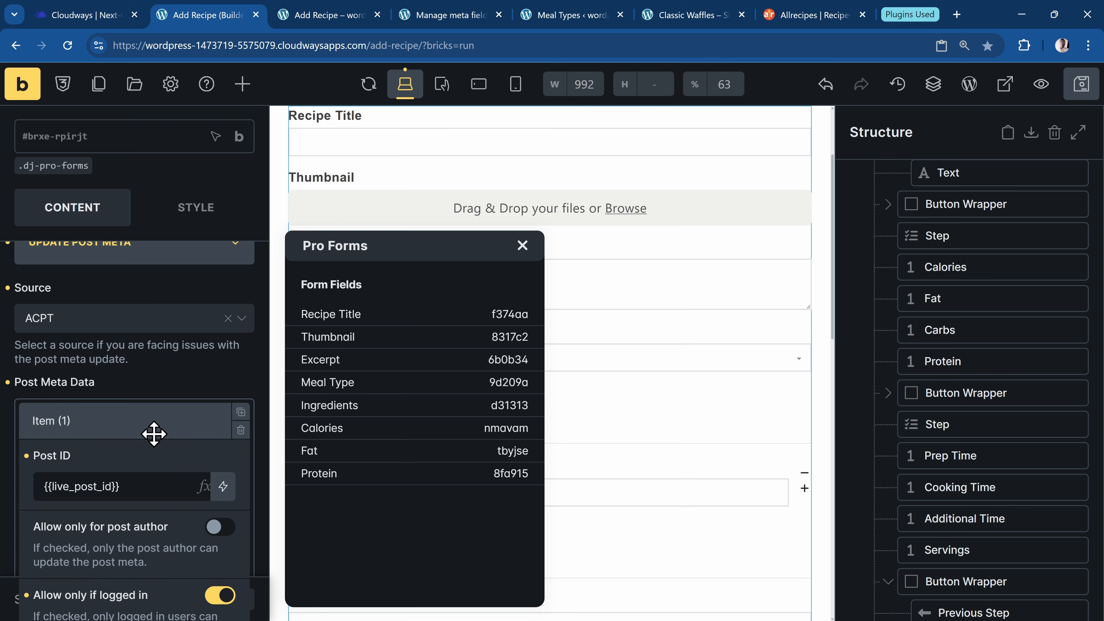
scroll(150, 452, "down", 5)
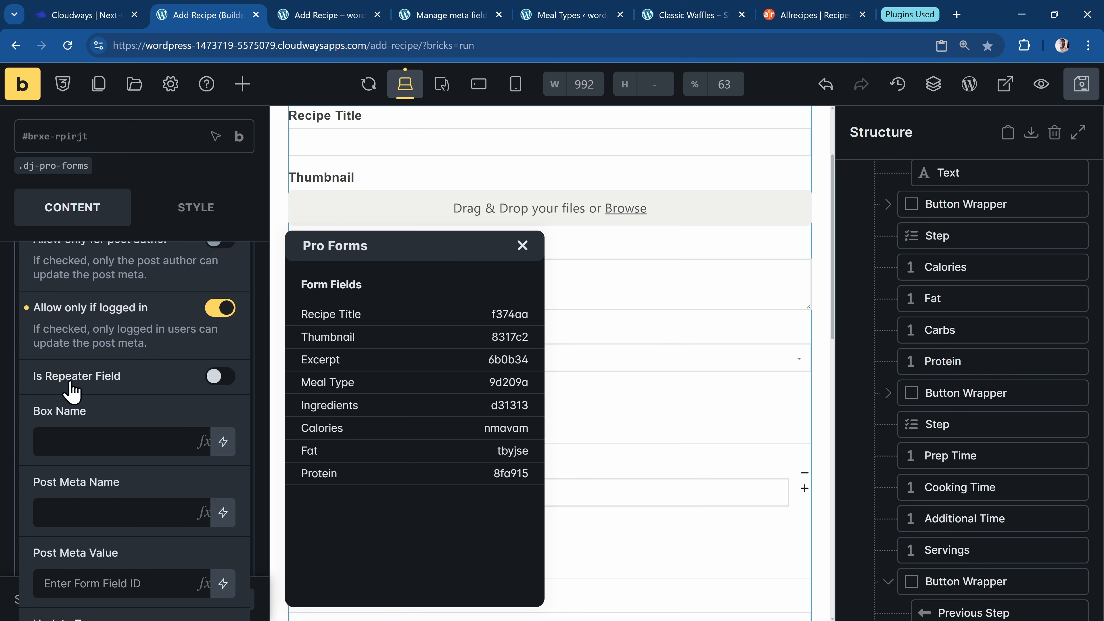
left_click(218, 375)
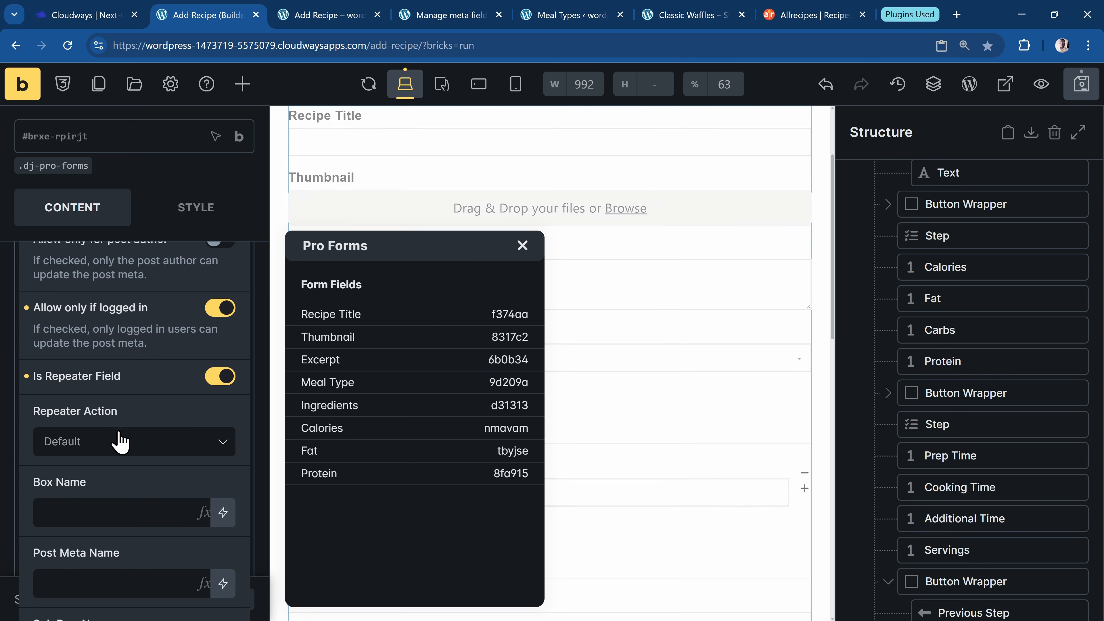
left_click(130, 448)
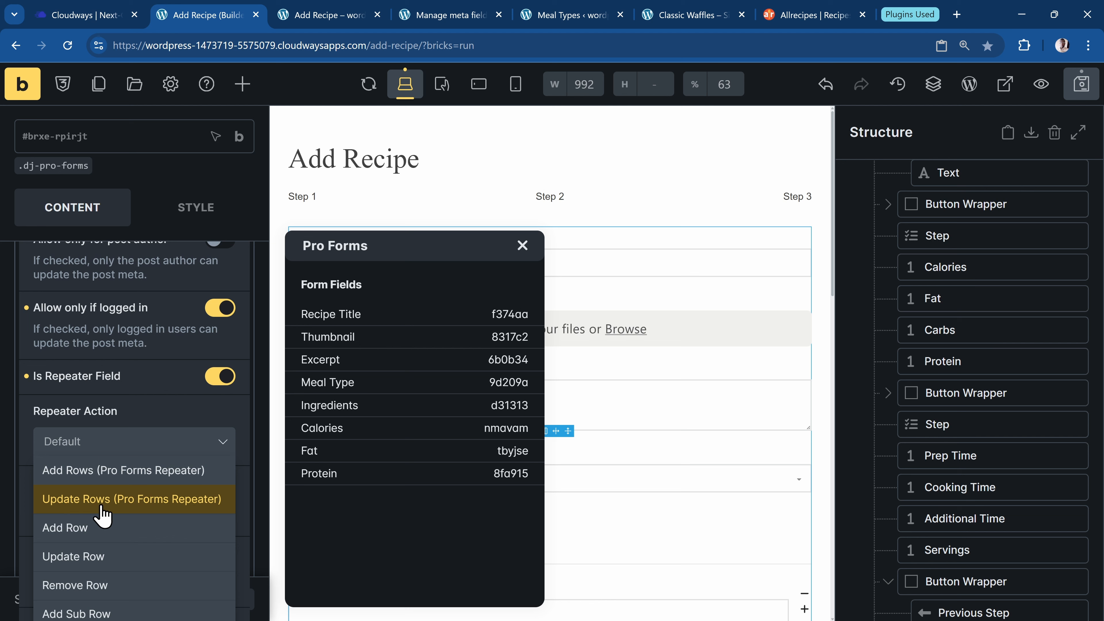
left_click(104, 471)
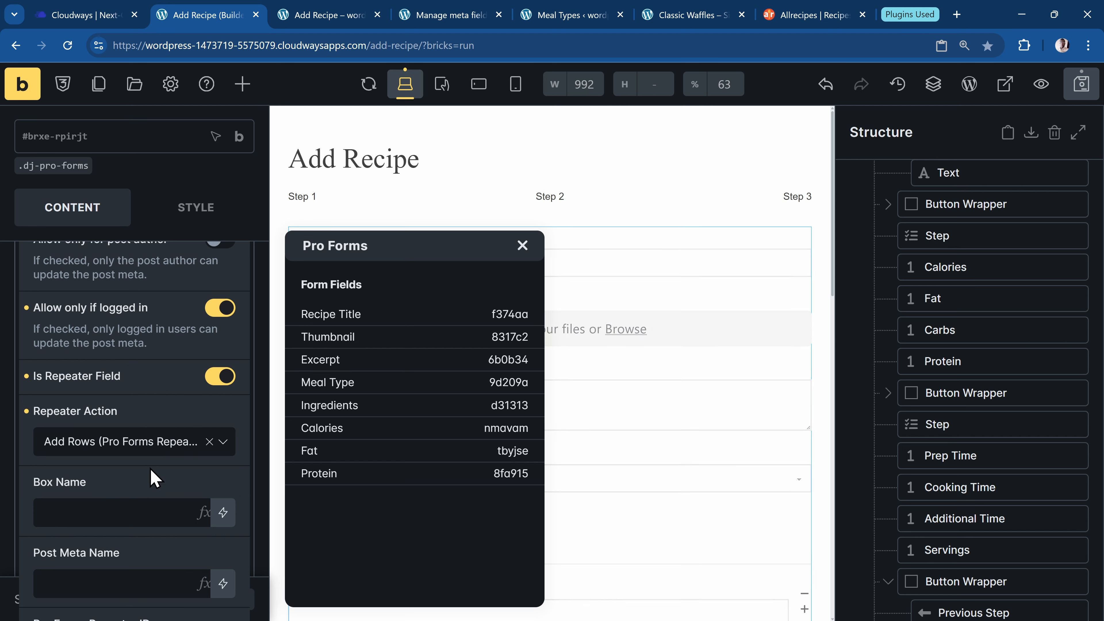
Set the repeater item's Box Name to ingredients, copying the meta box slug from the ACPT recipe-fields group.
left_click(112, 508)
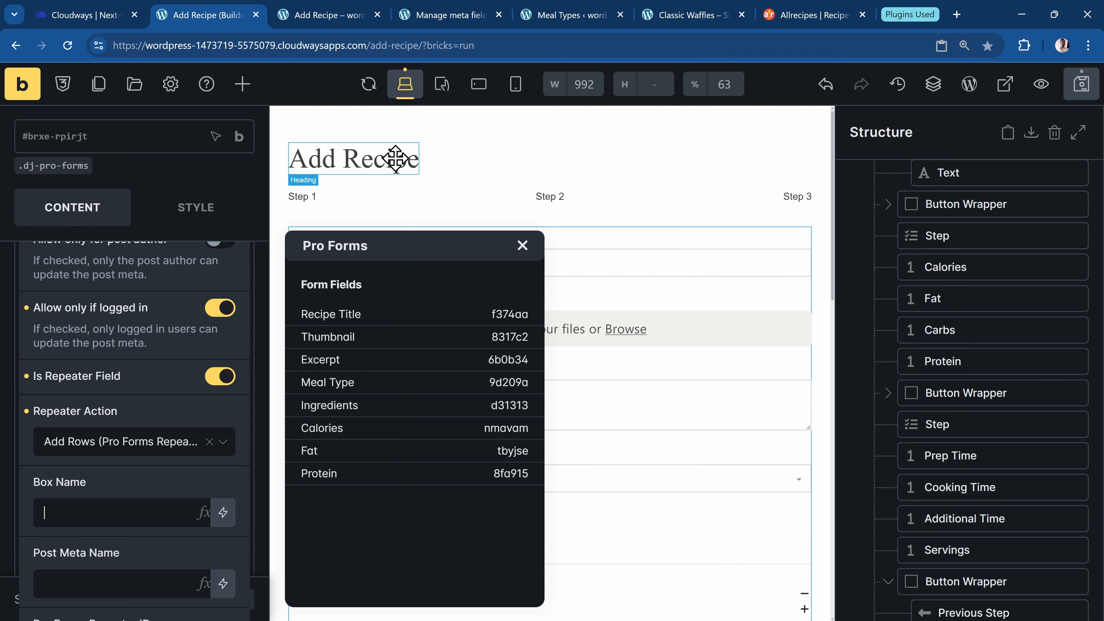
left_click(571, 19)
left_click(461, 21)
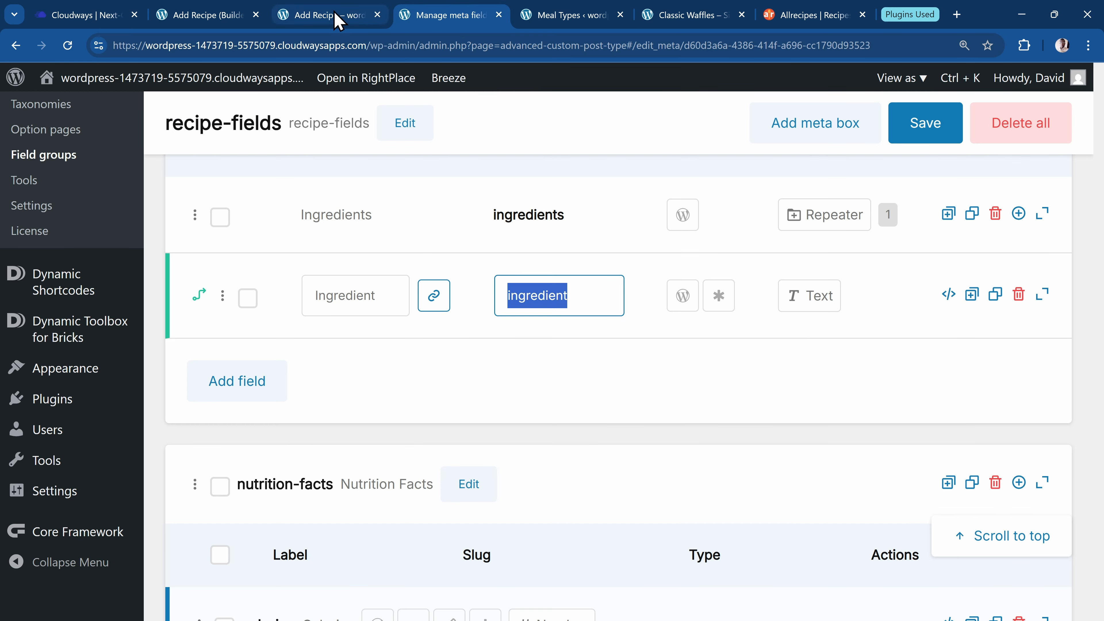
scroll(400, 183, "up", 8)
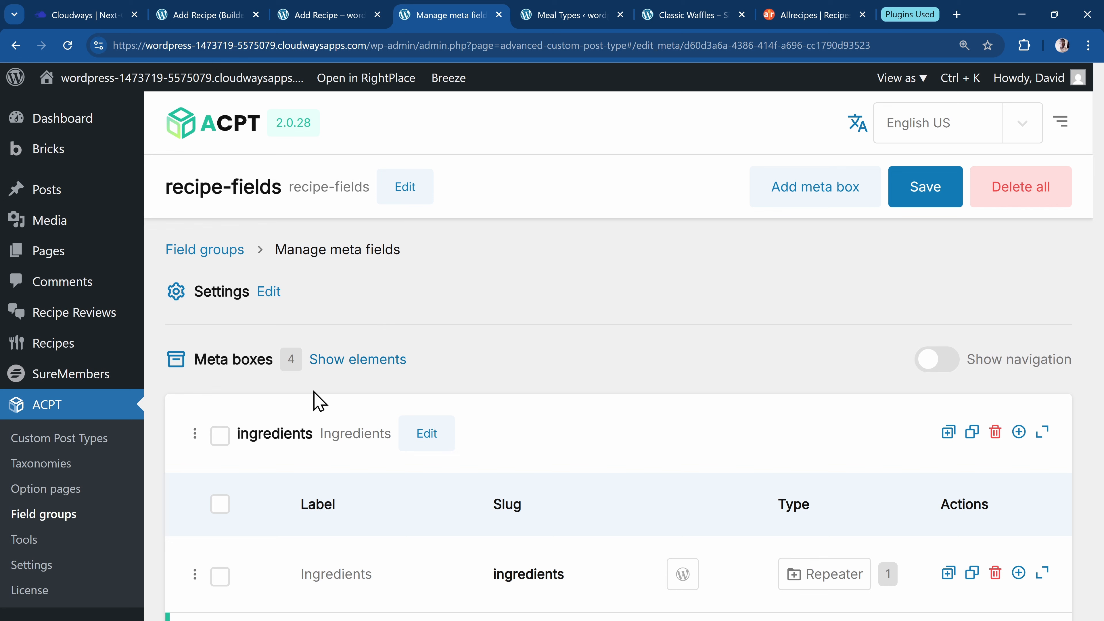
scroll(269, 435, "down", 3)
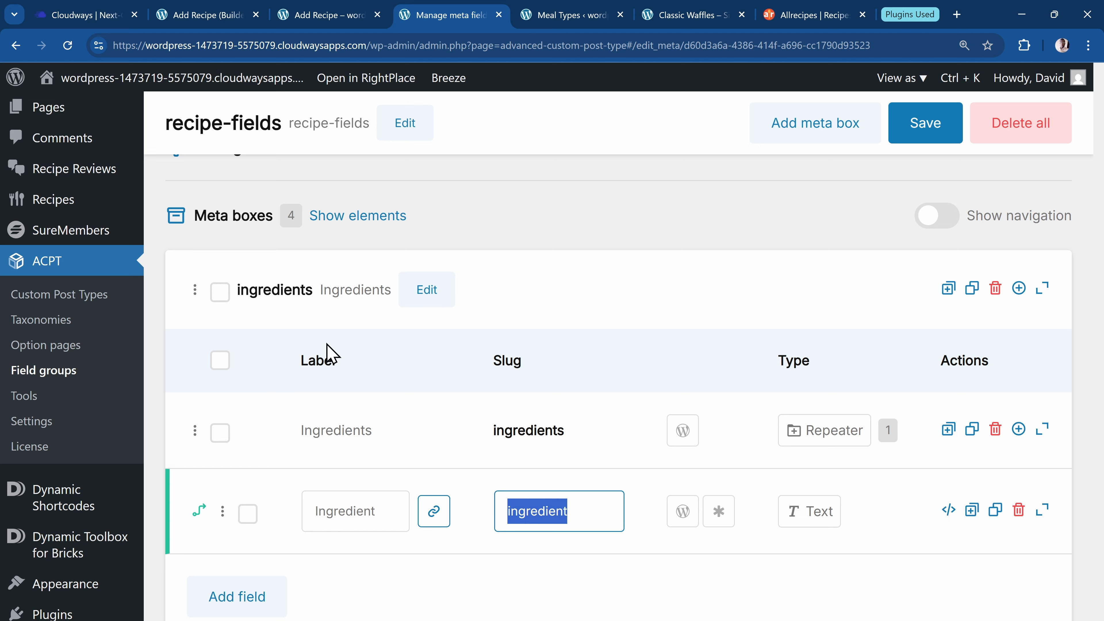
left_click(353, 317)
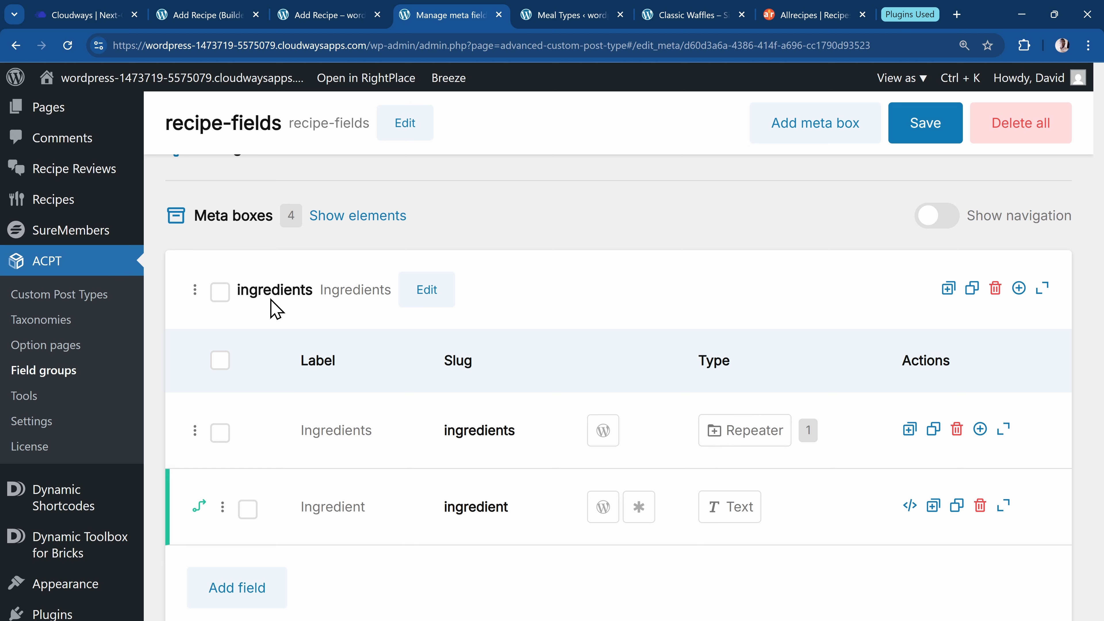
double_click(264, 291)
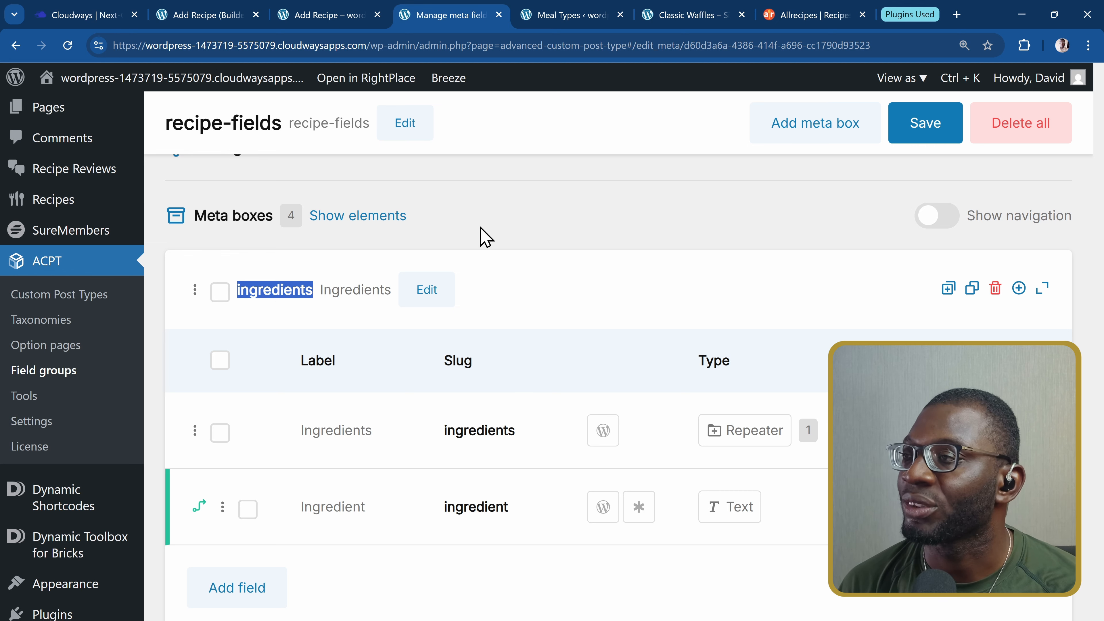
left_click(209, 14)
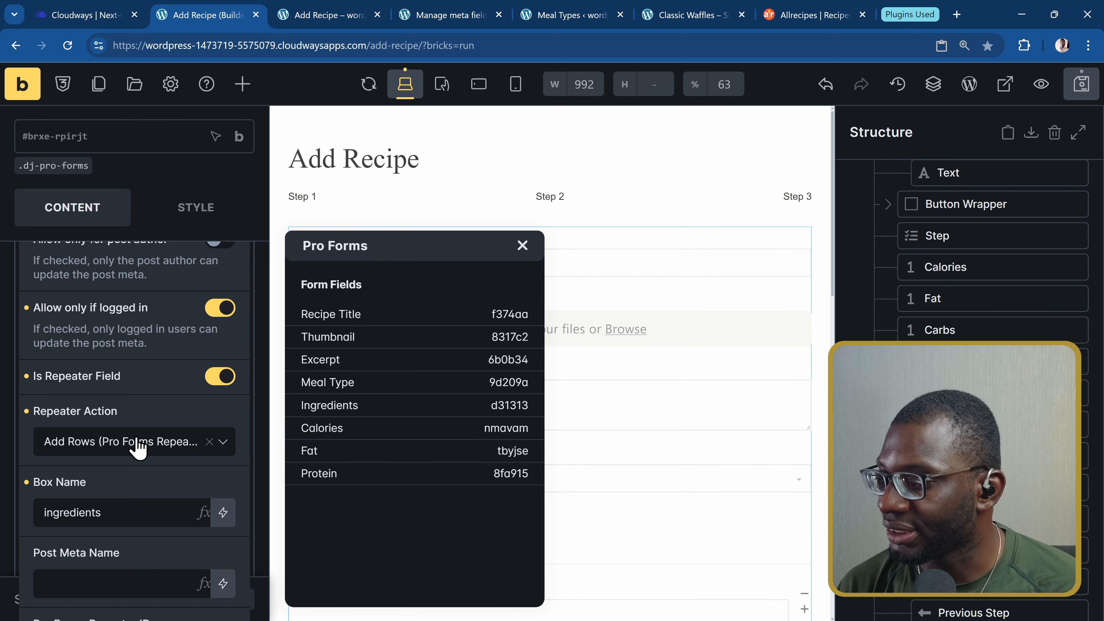
Set the repeater item's Post Meta Name to ingredients, copying the slug of the Ingredients repeater field in ACPT.
scroll(148, 467, "down", 3)
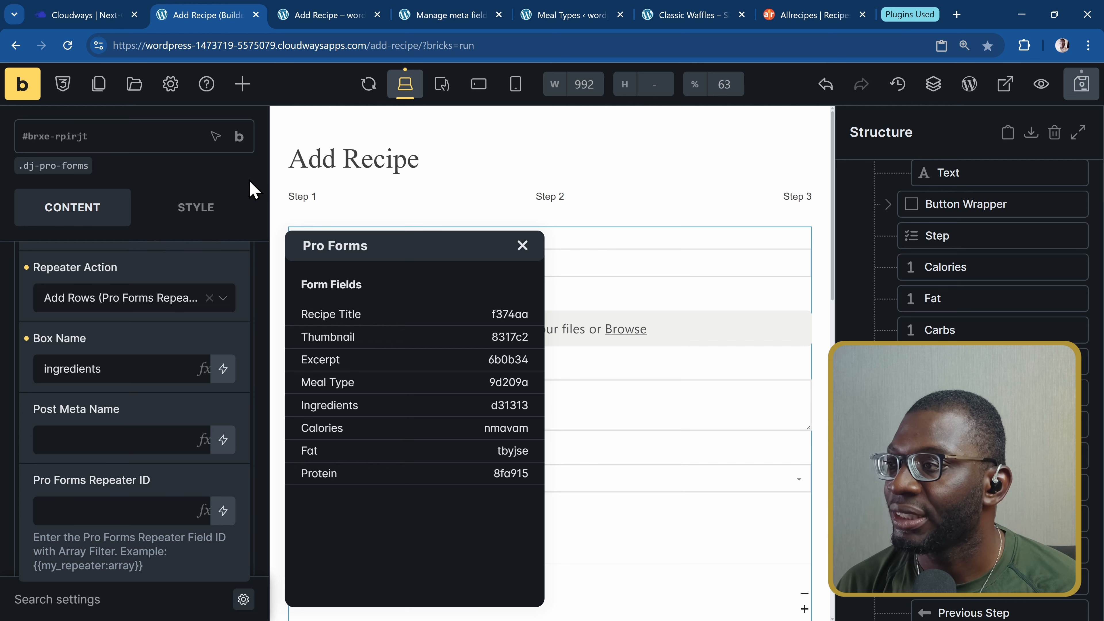
left_click(320, 17)
left_click(454, 20)
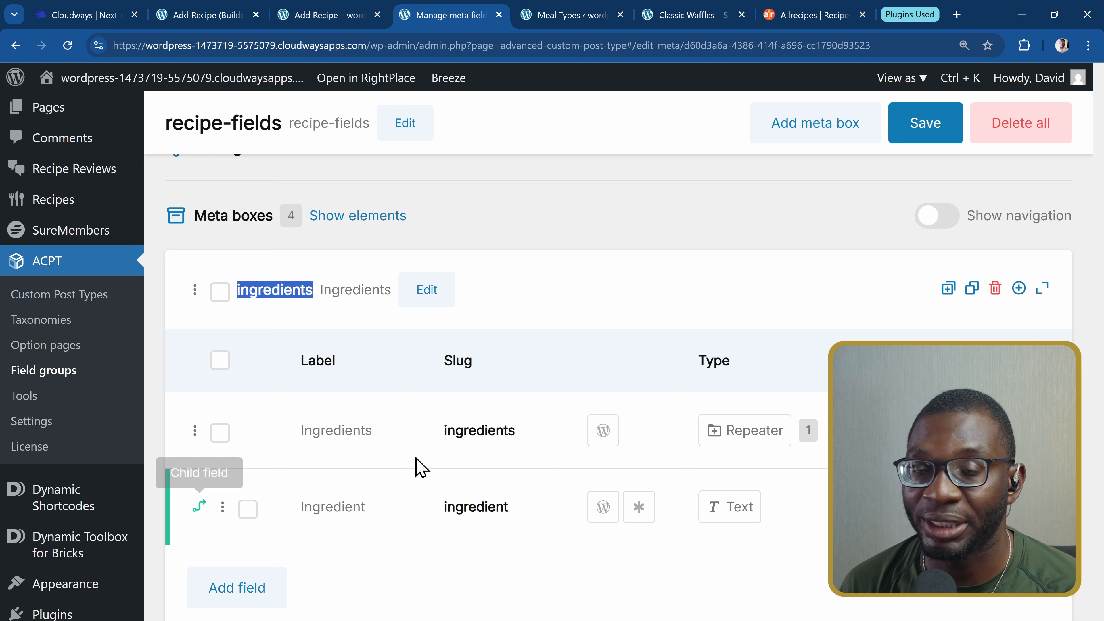
left_click(467, 432)
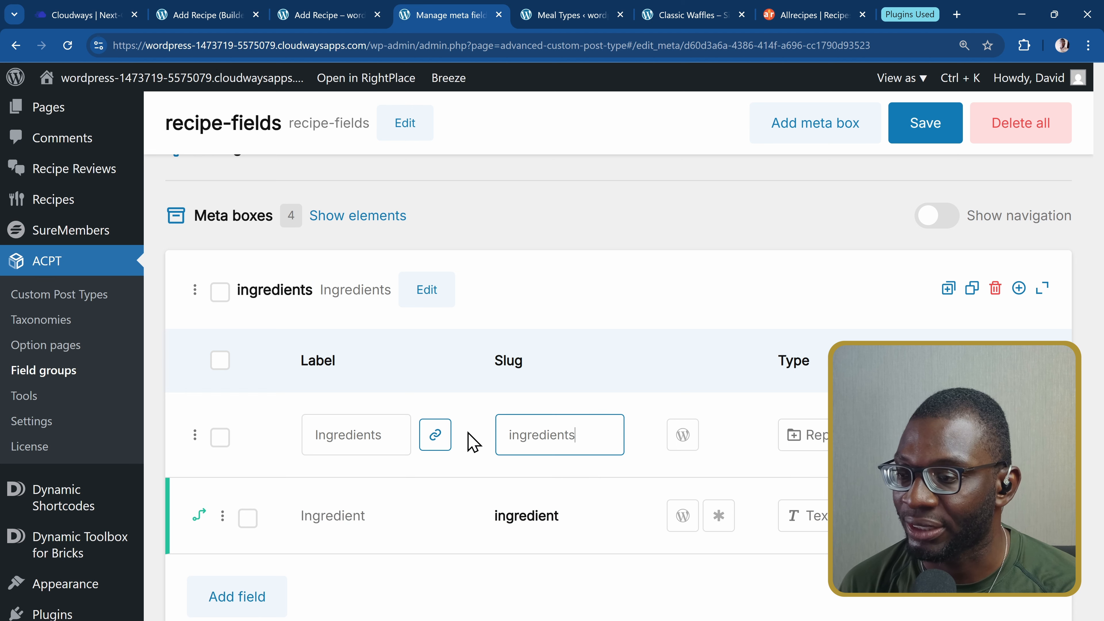
triple_click(554, 436)
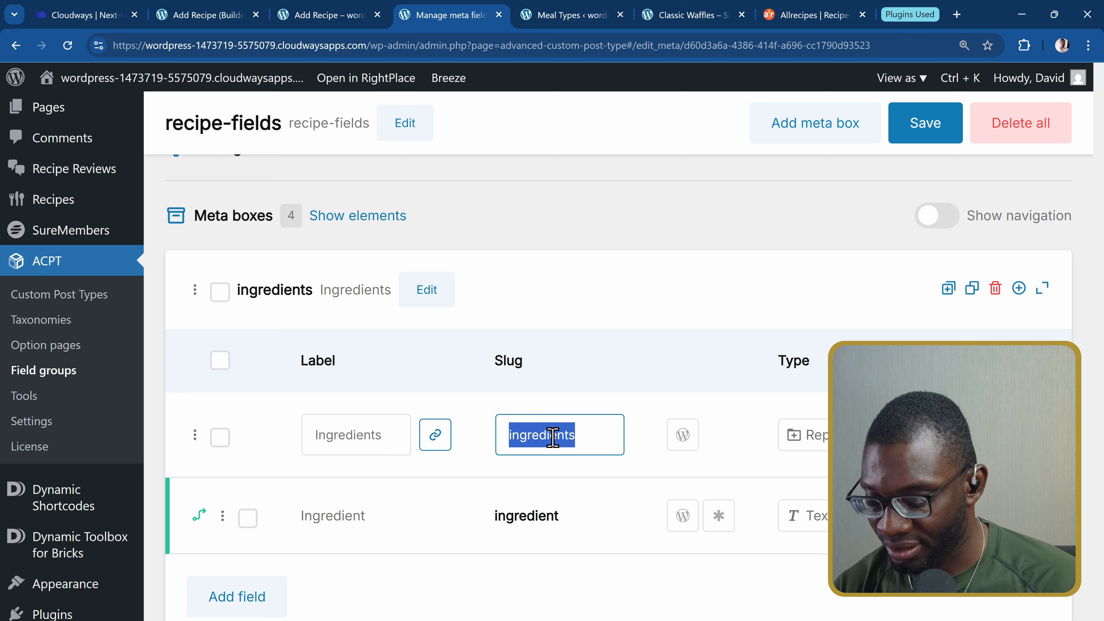
left_click(205, 15)
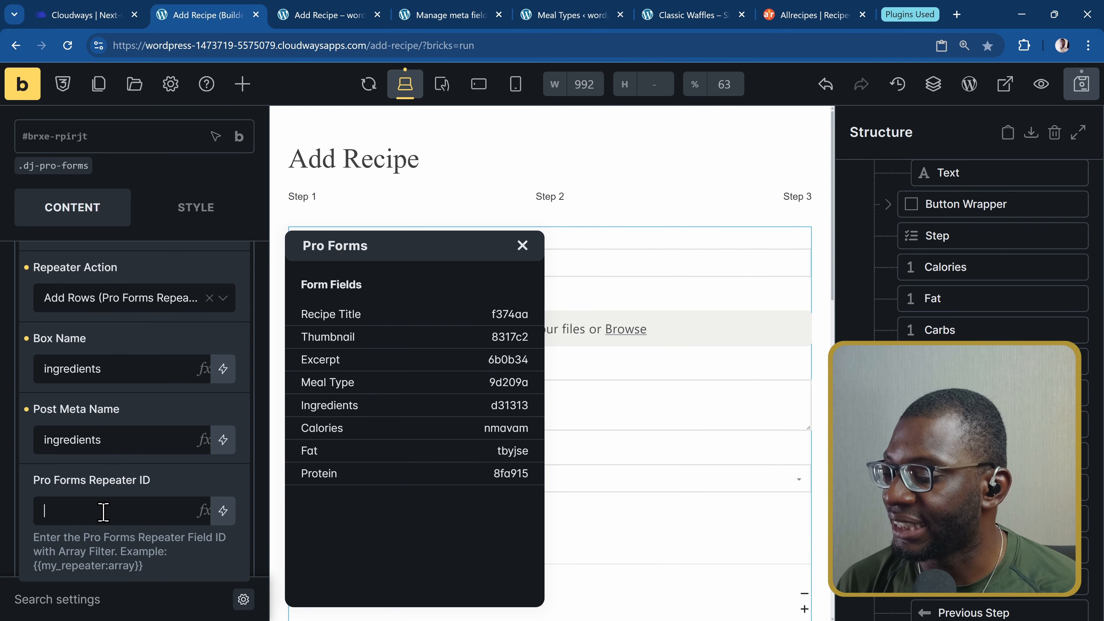
Set the Pro Forms Repeater ID to the Ingredients form field with the array filter, {{d31313:array}}.
left_click(201, 516)
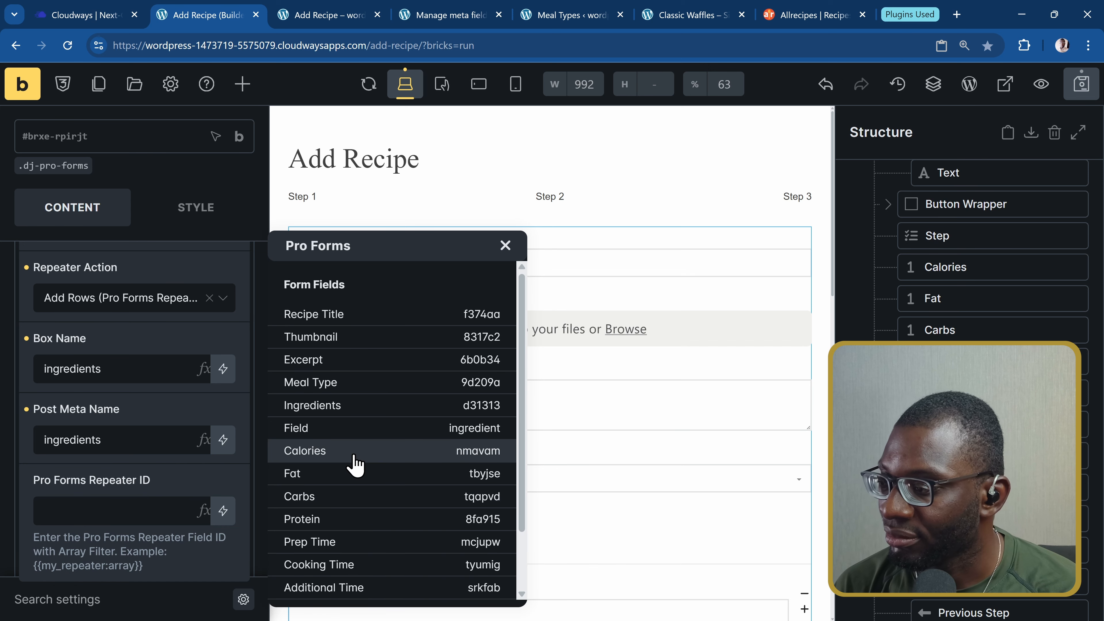
left_click(333, 413)
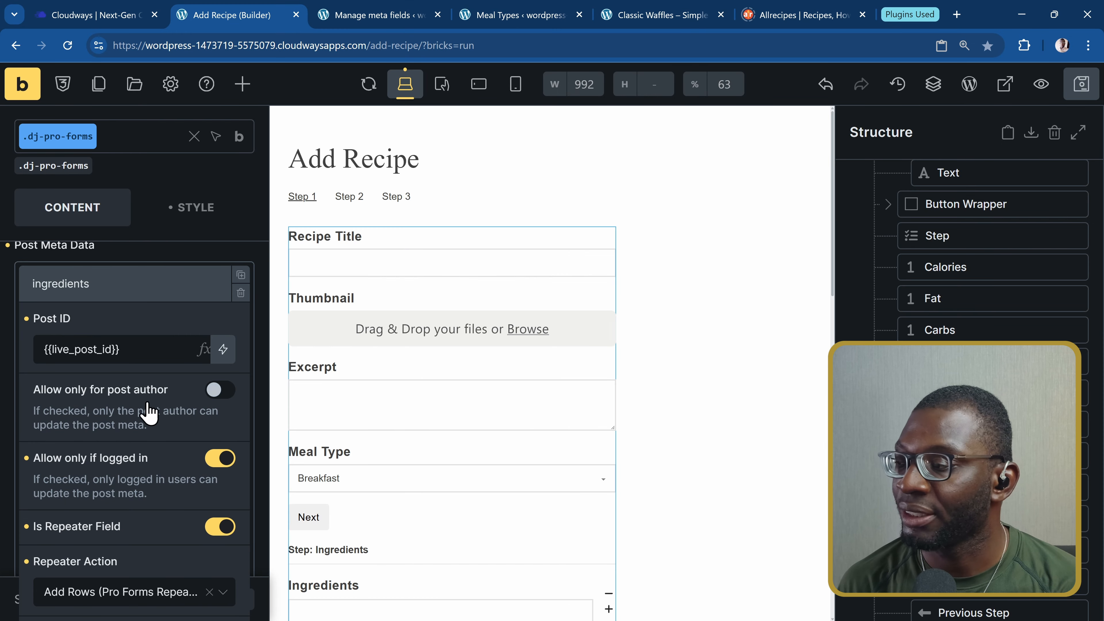
scroll(148, 413, "down", 5)
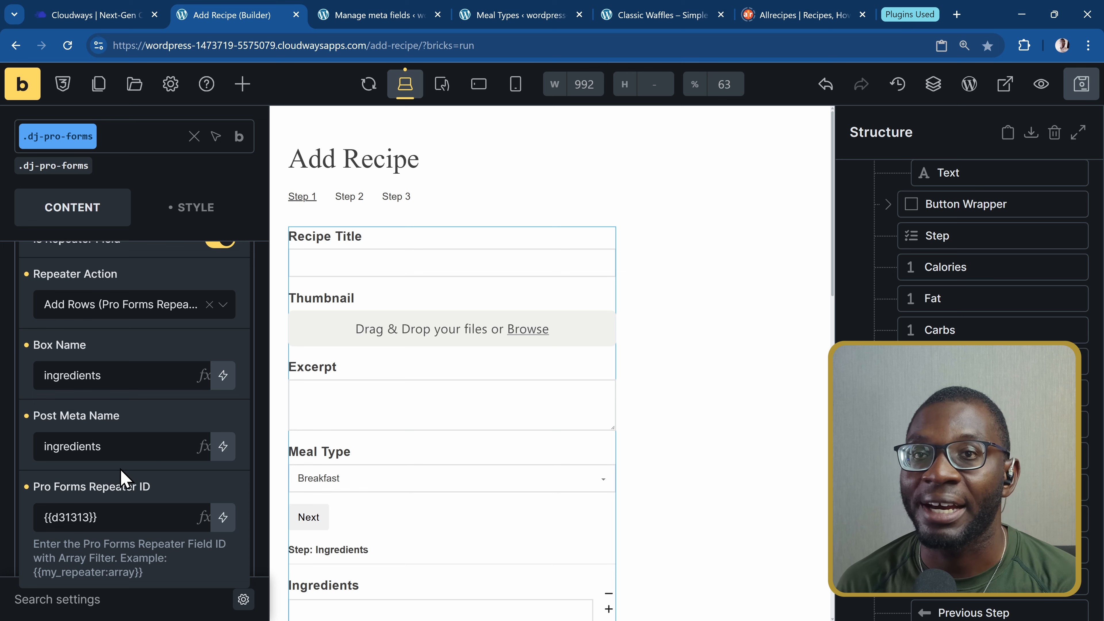
scroll(119, 474, "down", 3)
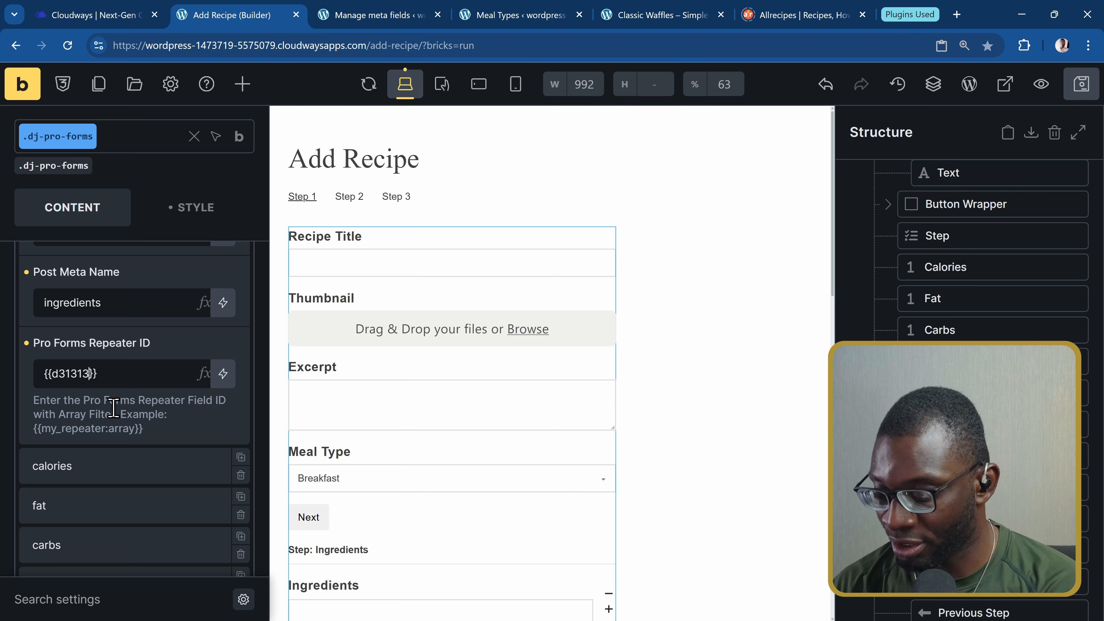
type(":array")
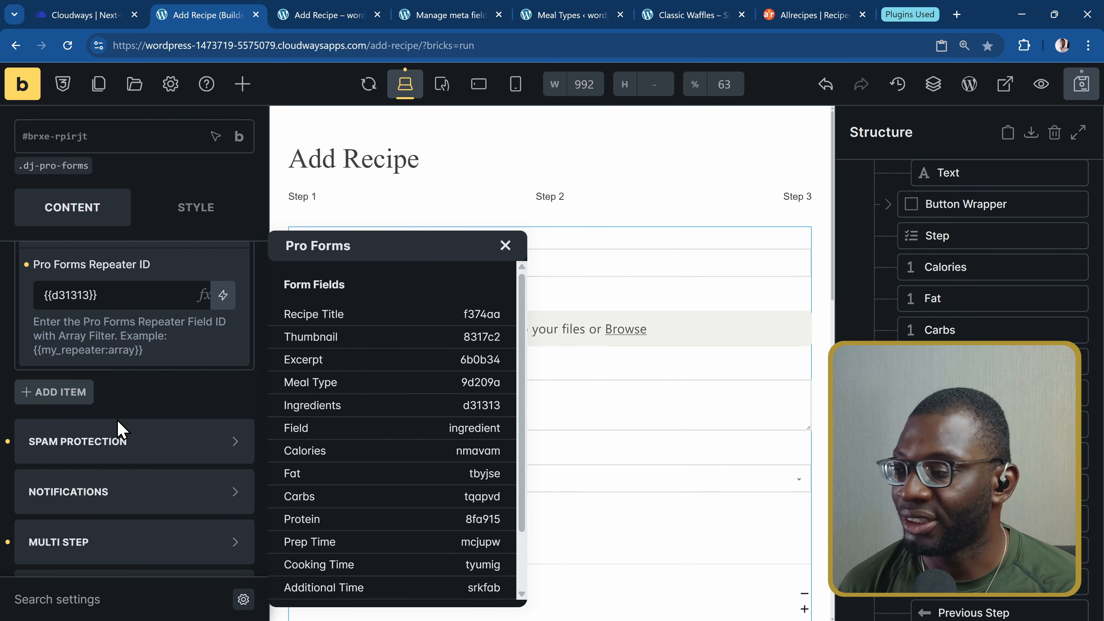
Add a second Post Meta Data item and reuse {{live_post_id}} from the ingredients item as its Post ID.
scroll(87, 405, "up", 8)
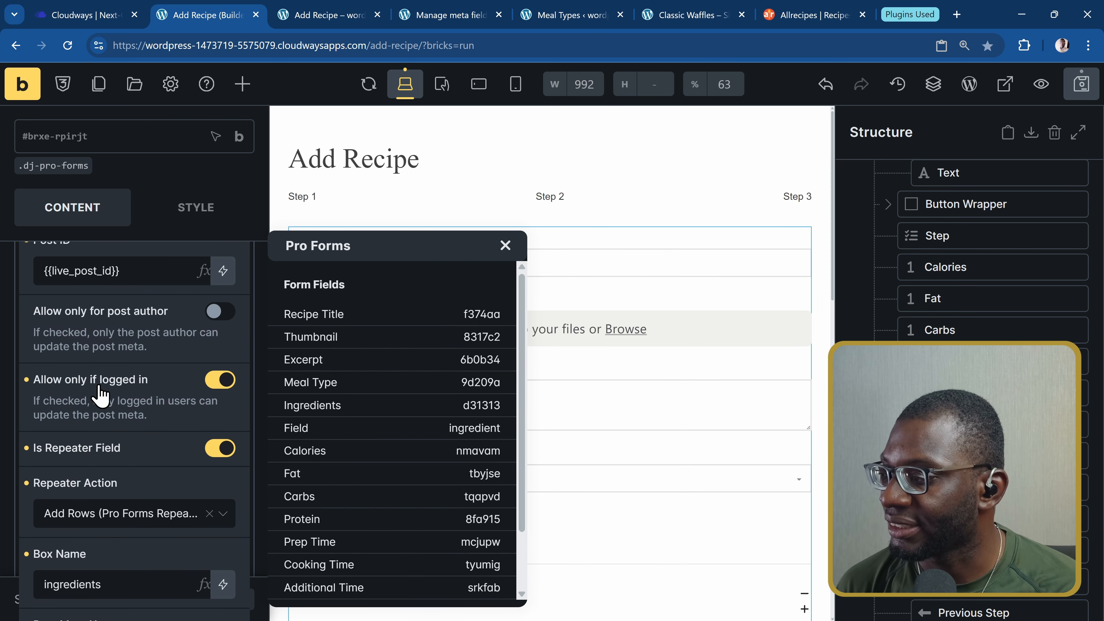
triple_click(124, 271)
key("ctrl+c")
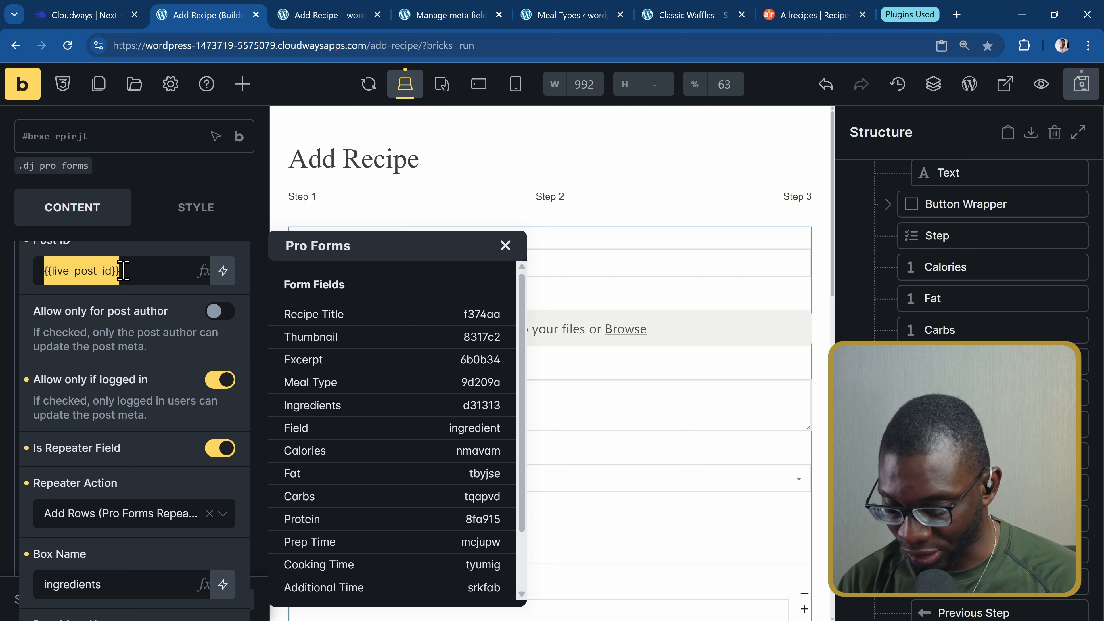
scroll(123, 332, "up", 1)
scroll(124, 333, "down", 10)
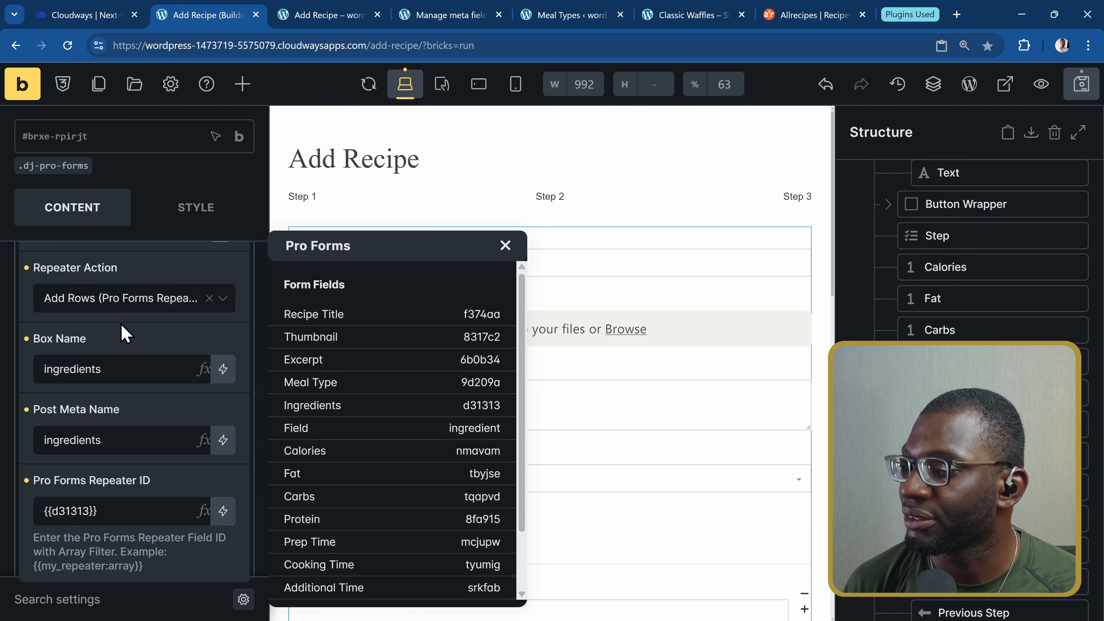
left_click(78, 322)
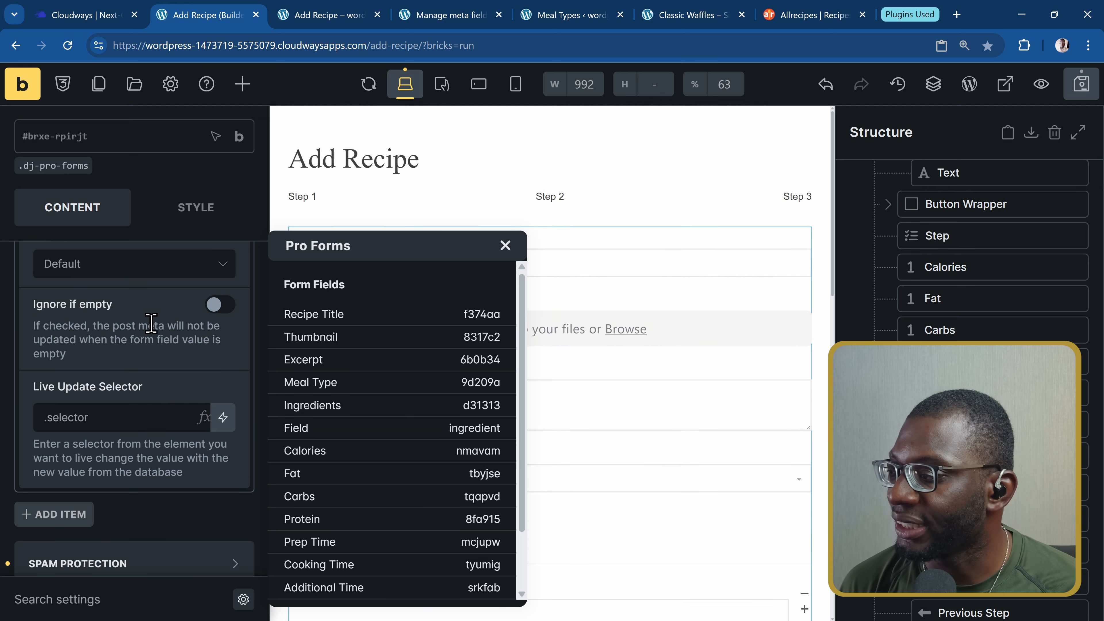
scroll(149, 328, "up", 1)
scroll(147, 335, "up", 6)
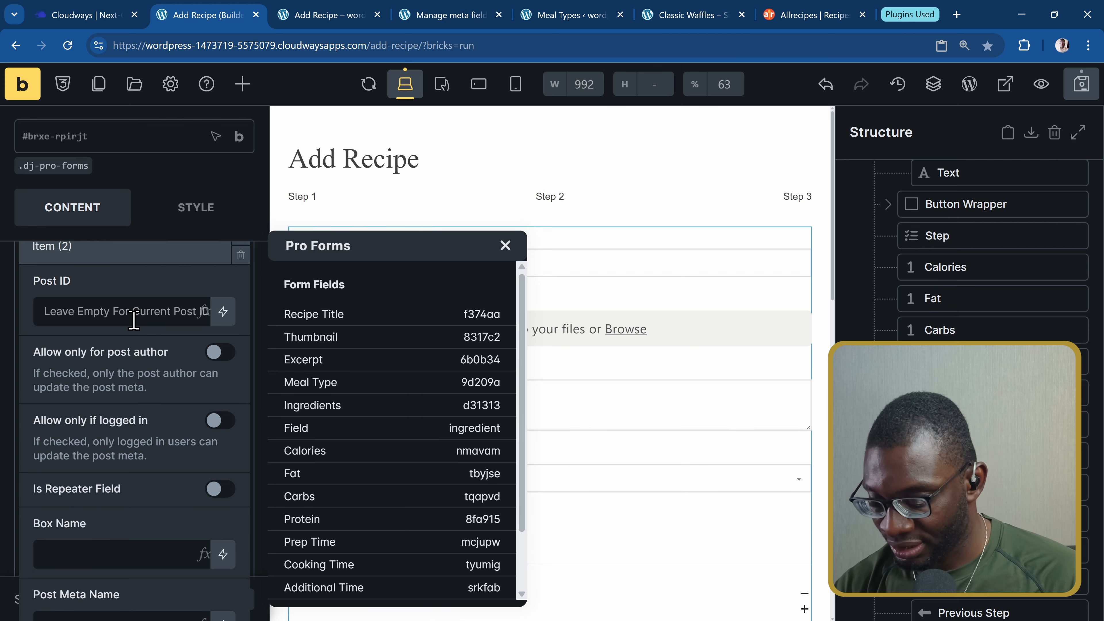
left_click(77, 311)
key("ctrl+v")
Set the second item's Box Name to nutrition-facts, copying the meta box slug from the ACPT recipe-fields group.
scroll(140, 343, "down", 3)
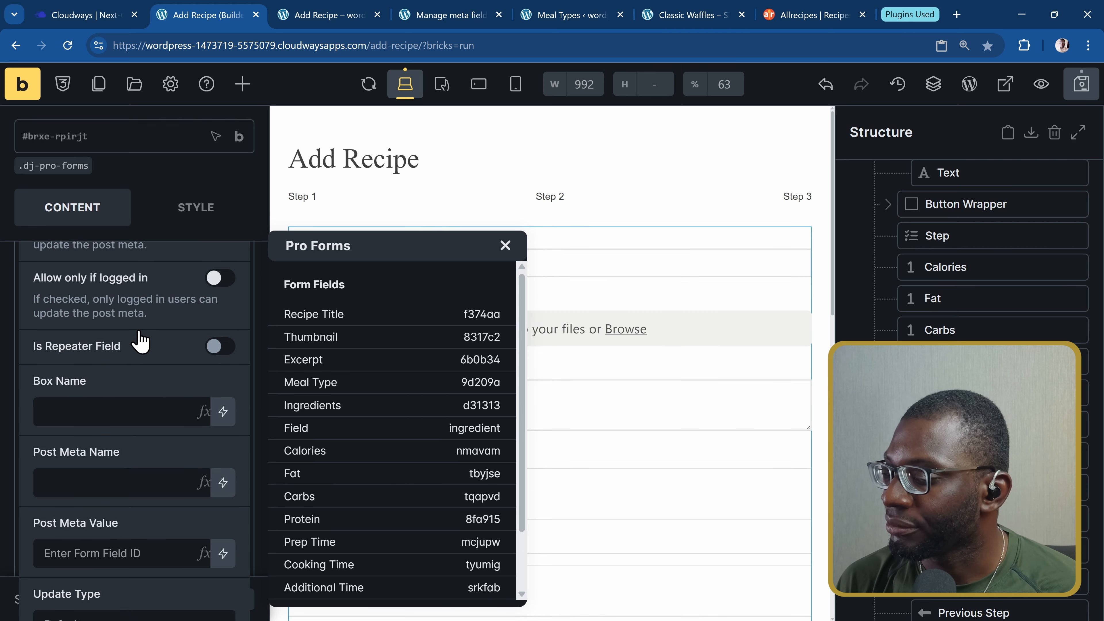
left_click(117, 416)
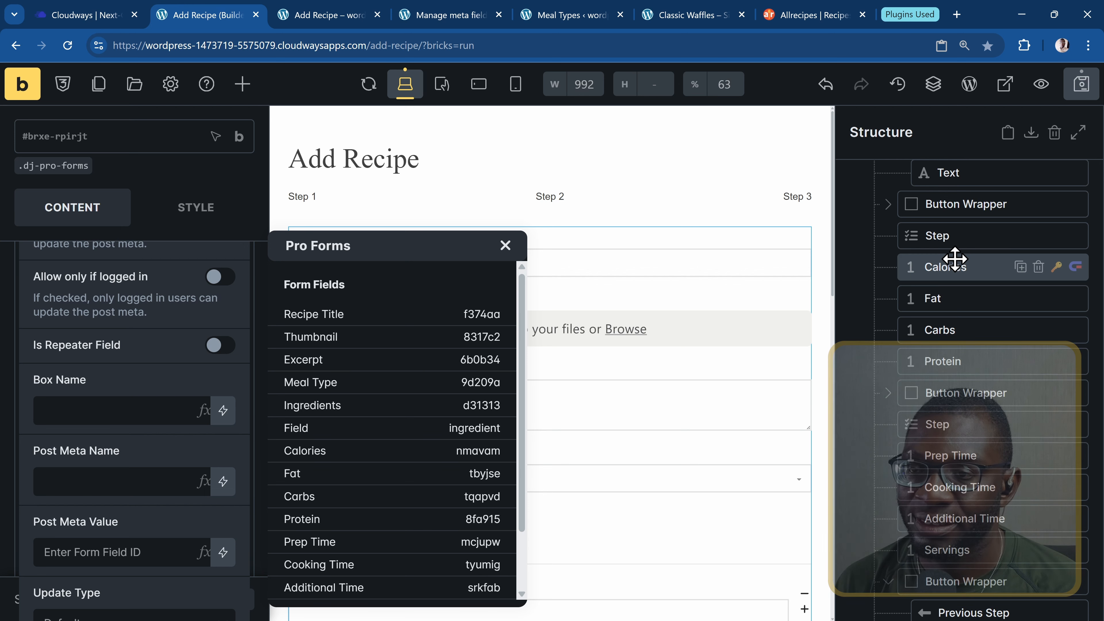
scroll(987, 258, "up", 3)
scroll(989, 261, "up", 5)
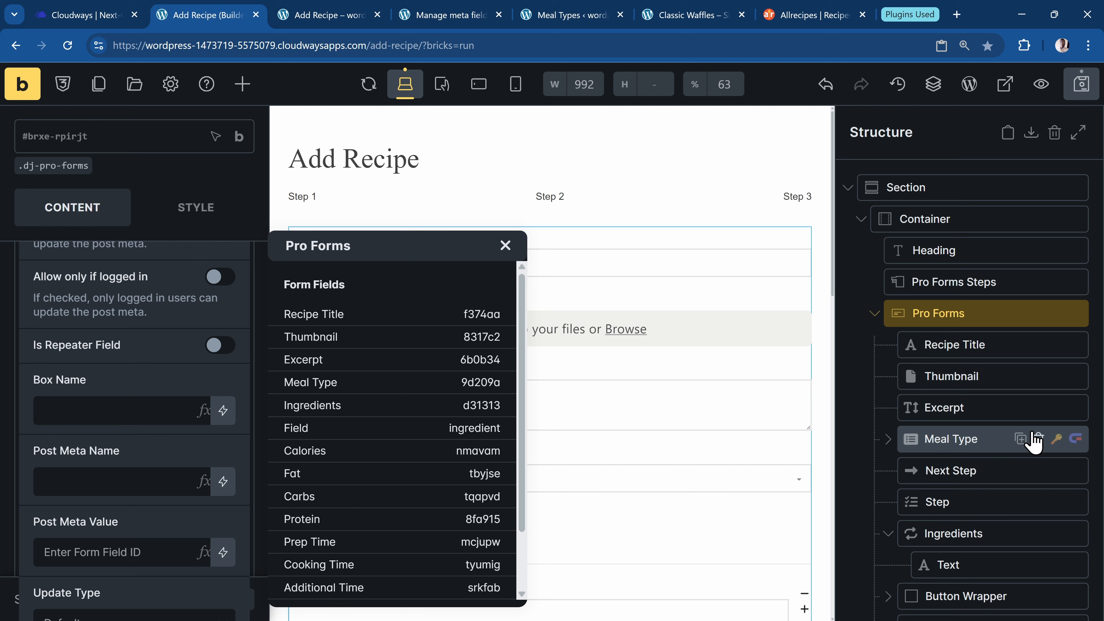
scroll(1013, 440, "down", 3)
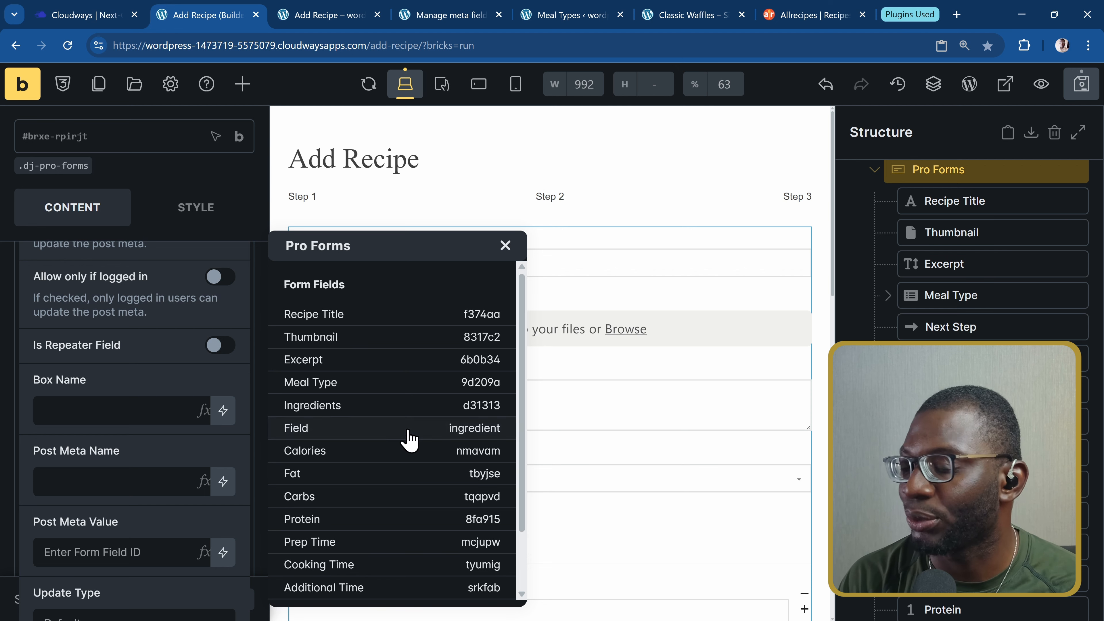
left_click(446, 14)
scroll(408, 296, "down", 3)
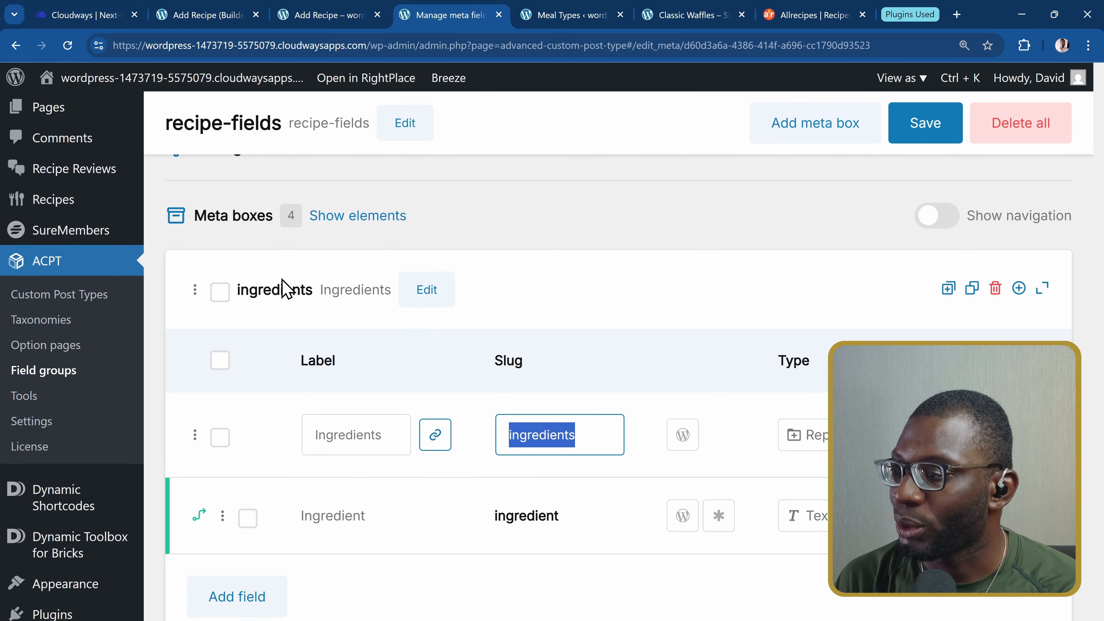
scroll(307, 294, "down", 8)
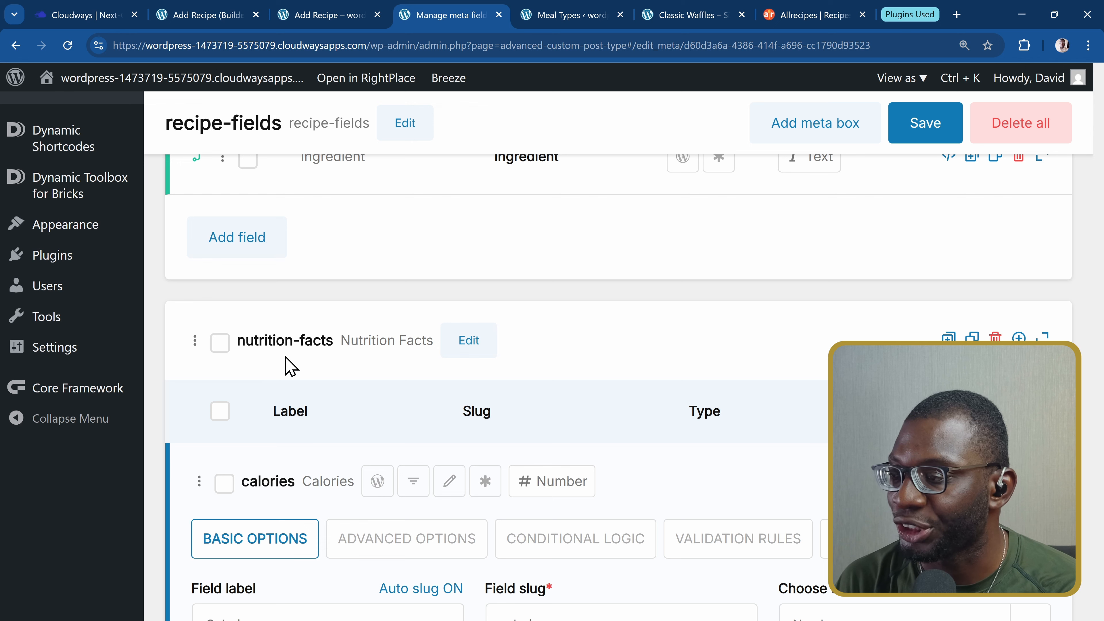
double_click(281, 342)
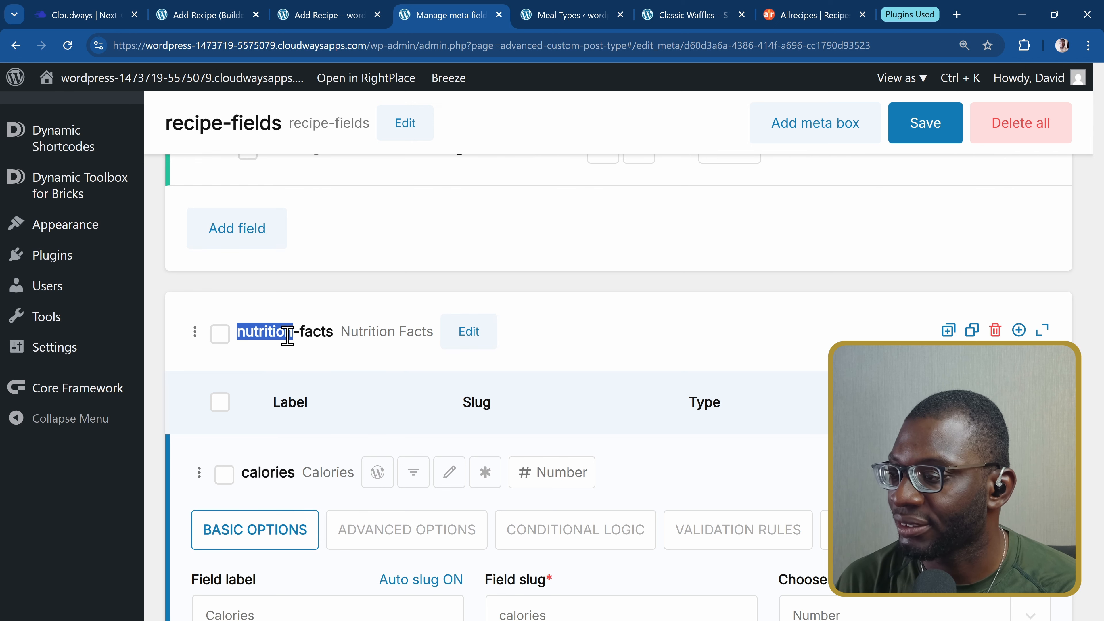
triple_click(287, 335)
key("ctrl+c")
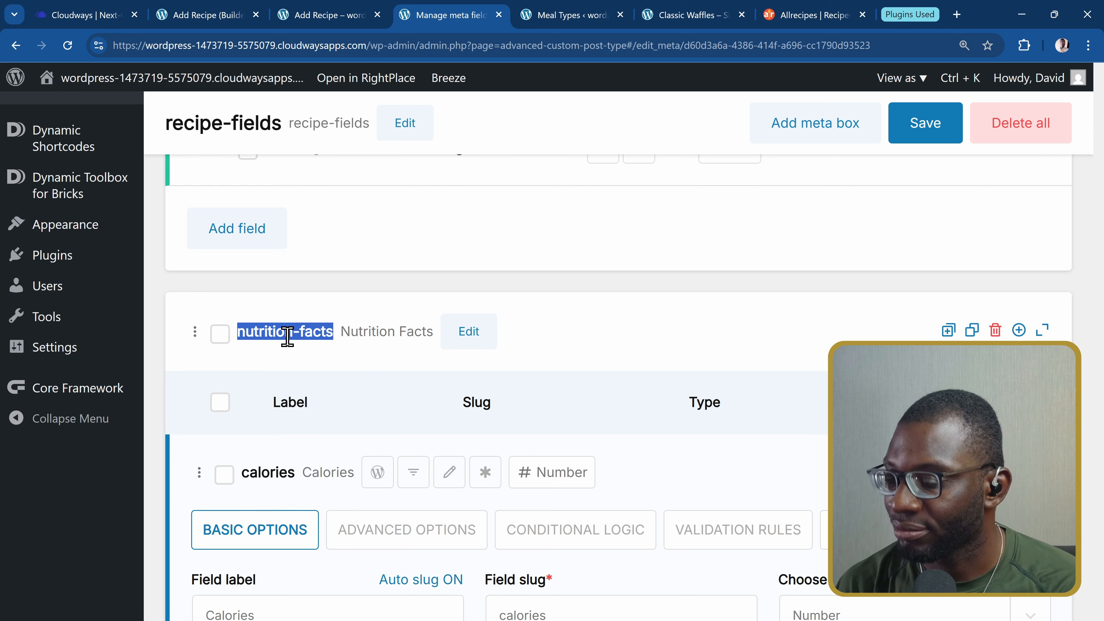
left_click(198, 15)
left_click(111, 409)
key("ctrl+v")
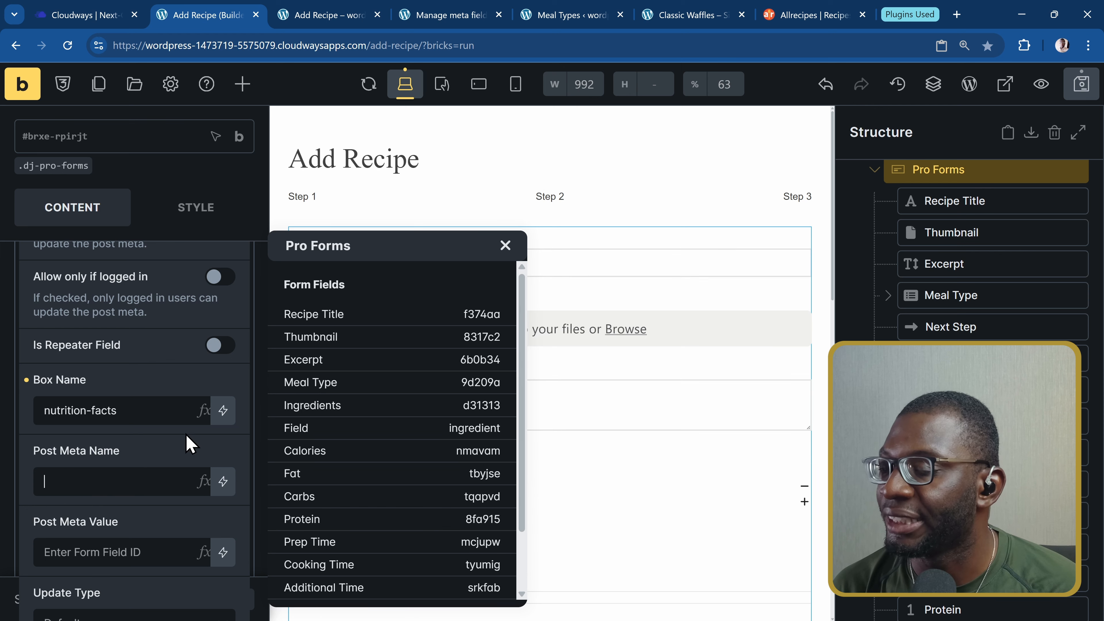
Set the second item's Post Meta Name to calories, copying the slug of the Calories field in ACPT.
left_click(319, 17)
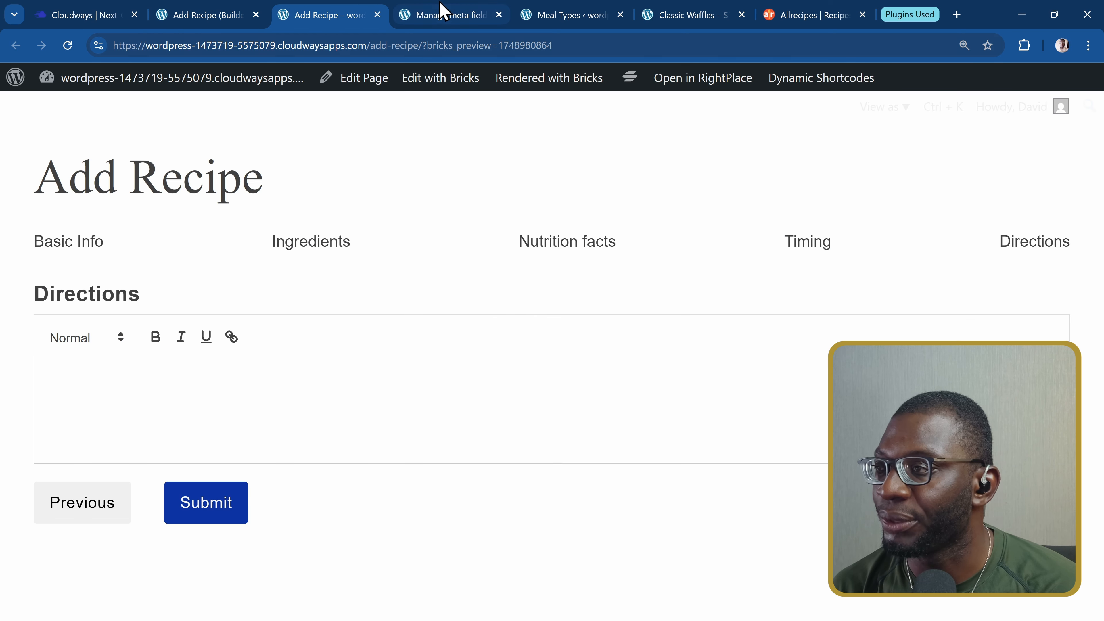
left_click(377, 14)
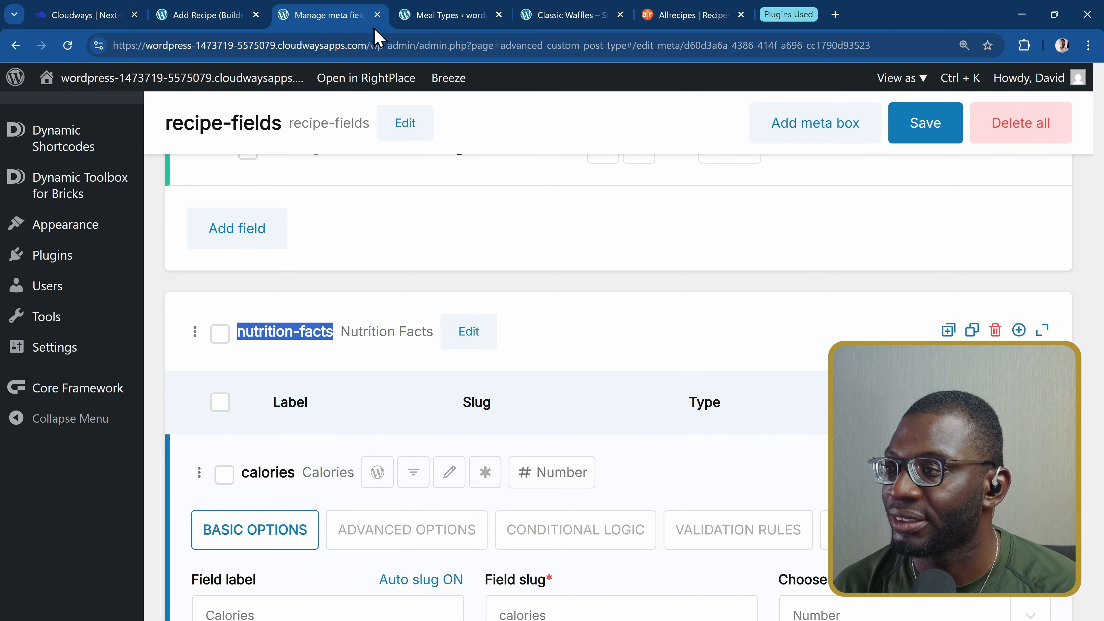
scroll(345, 316, "down", 3)
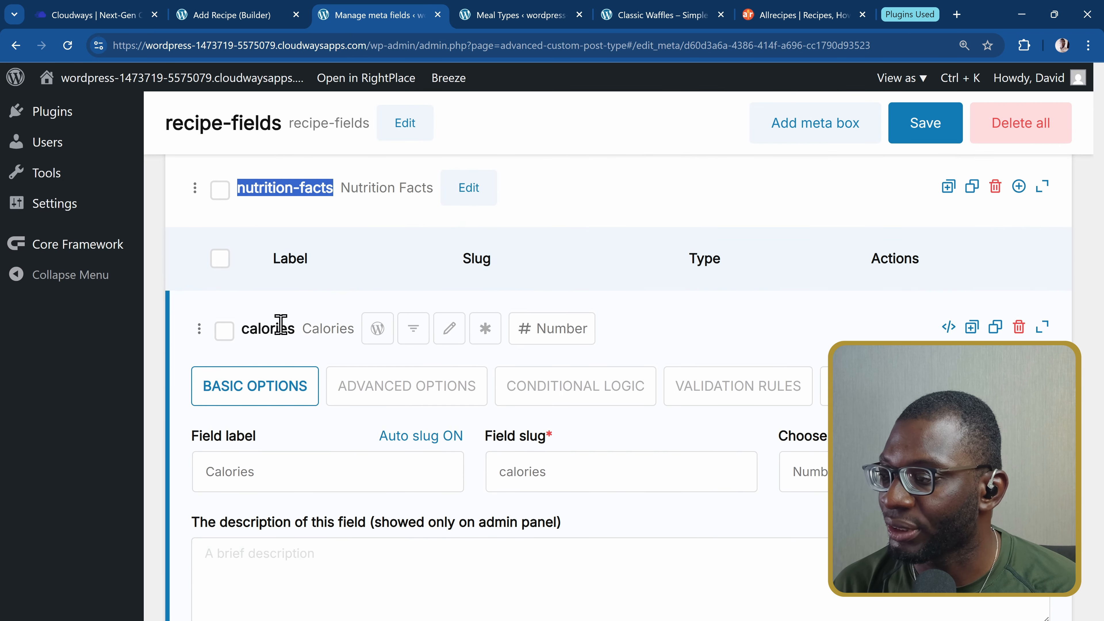
double_click(268, 329)
key("ctrl+c")
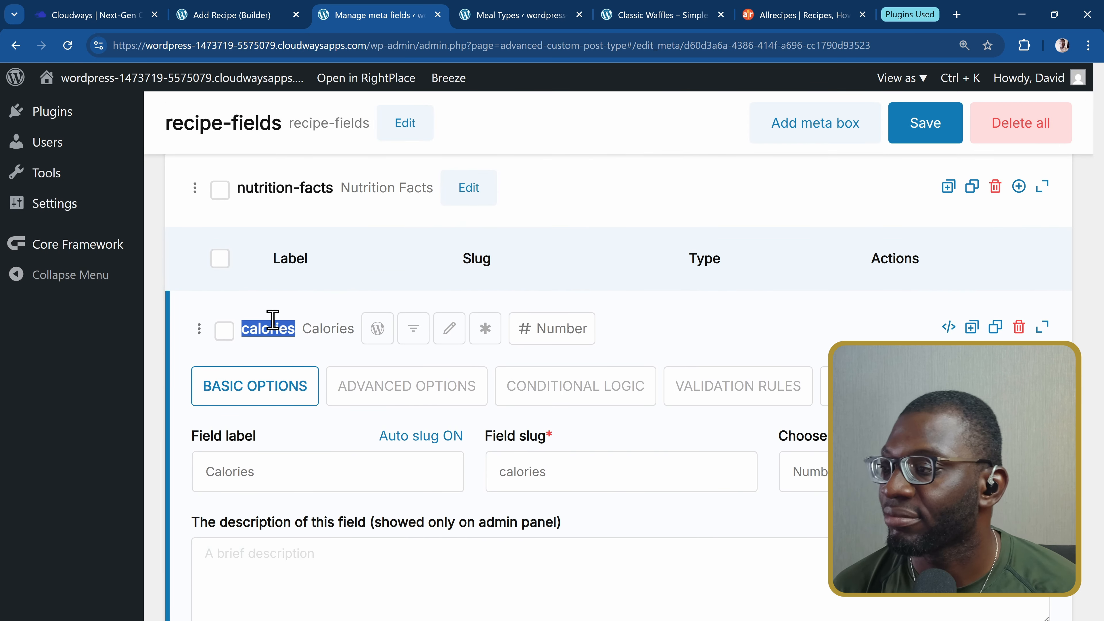
left_click(229, 10)
left_click(152, 486)
key("ctrl+v")
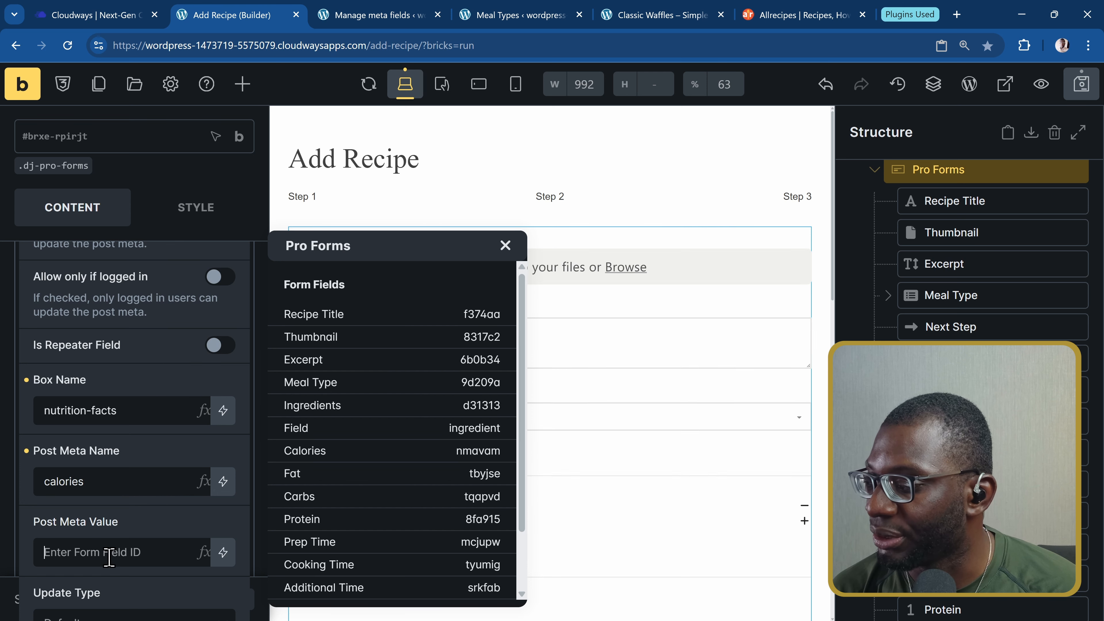
Set the calories item's Post Meta Value to the Calories form field, {{nmavam}}.
scroll(180, 525, "down", 3)
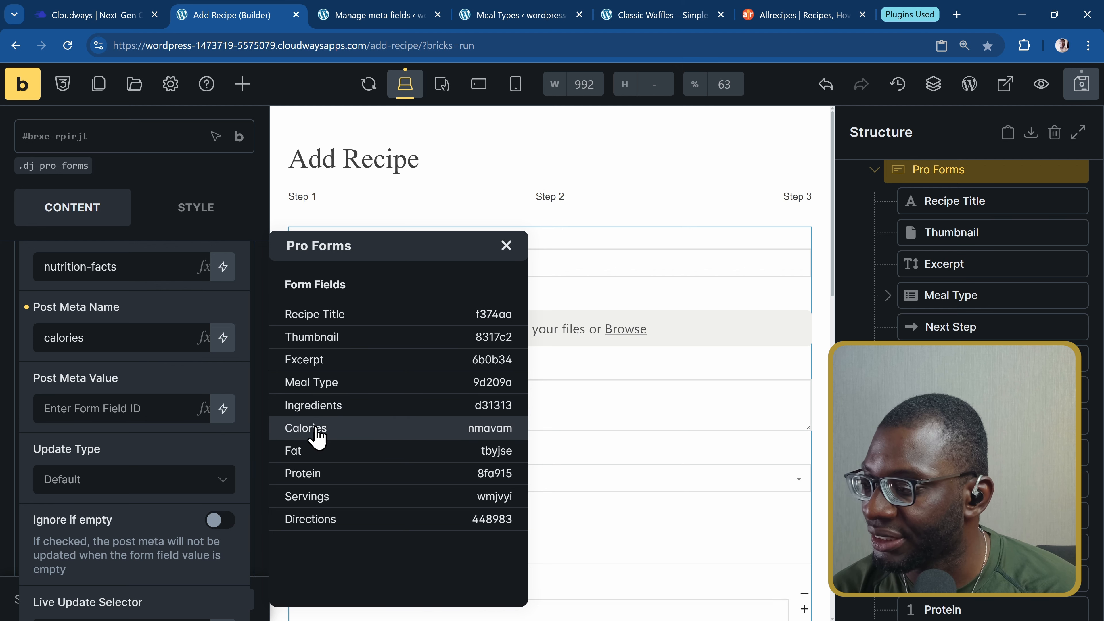
left_click(300, 427)
scroll(167, 460, "down", 2)
scroll(152, 458, "down", 3)
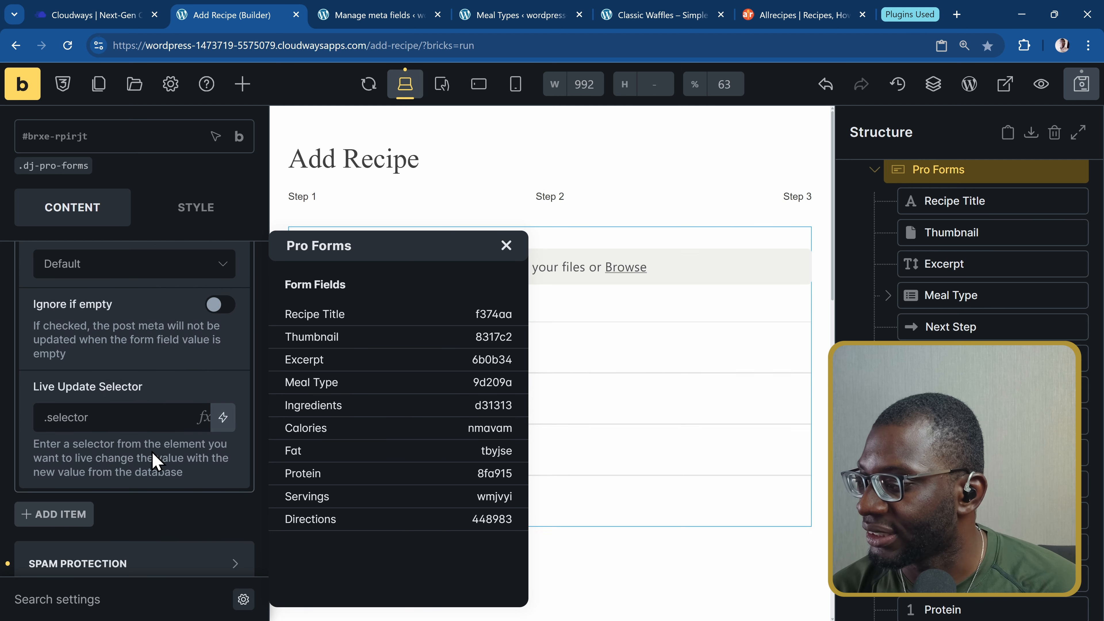
Duplicate the calories item and set the copy's Post Meta Name to fat.
scroll(154, 459, "up", 10)
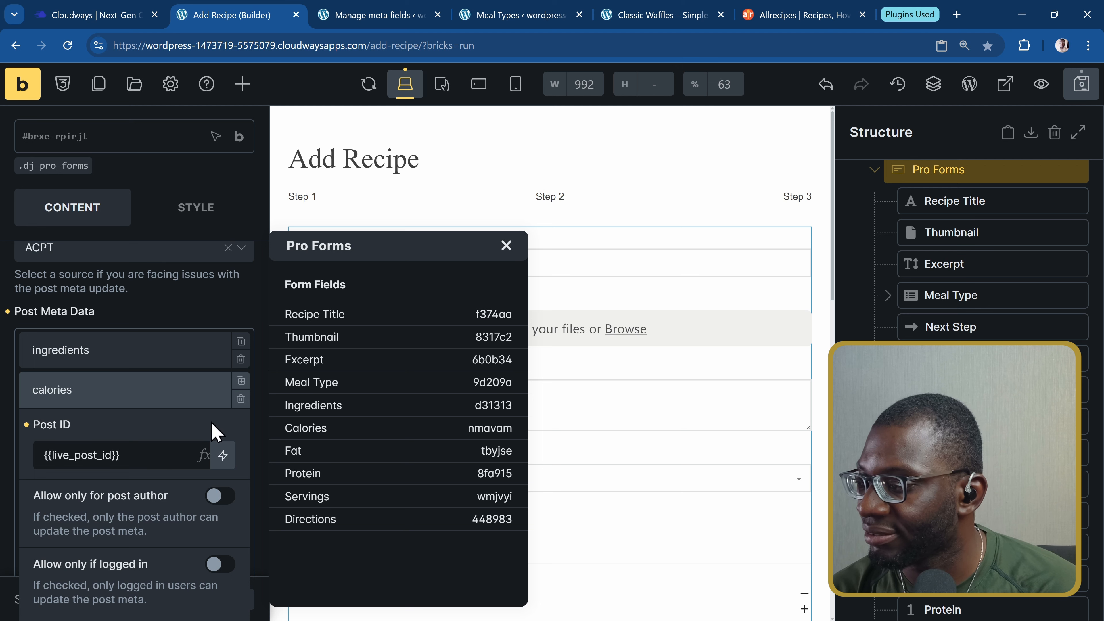
left_click(242, 382)
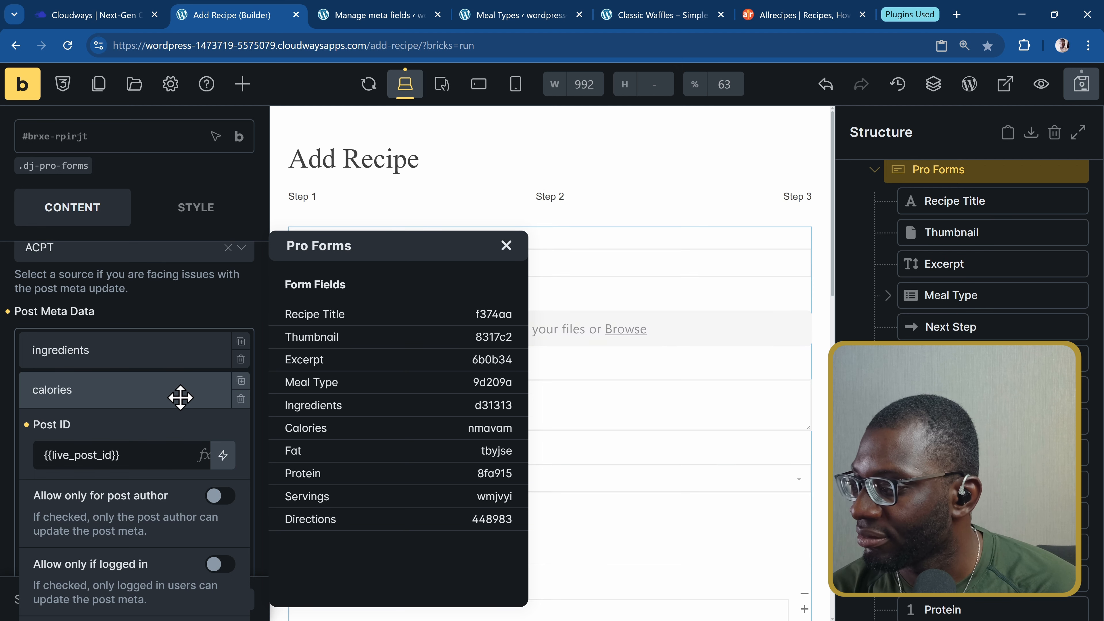
left_click(136, 430)
scroll(136, 432, "down", 6)
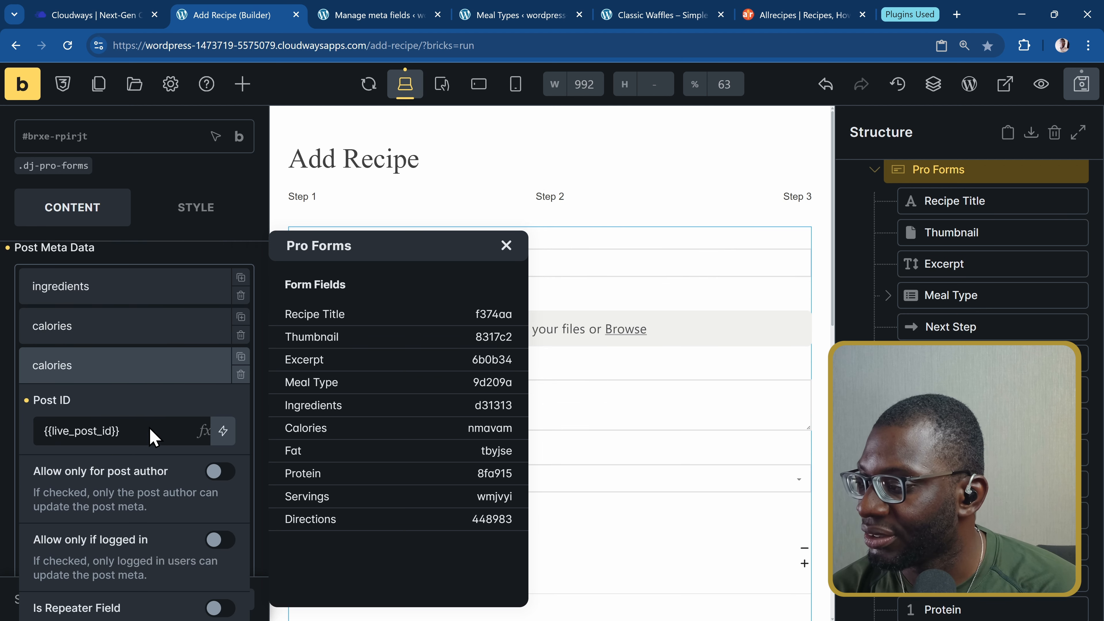
double_click(118, 528)
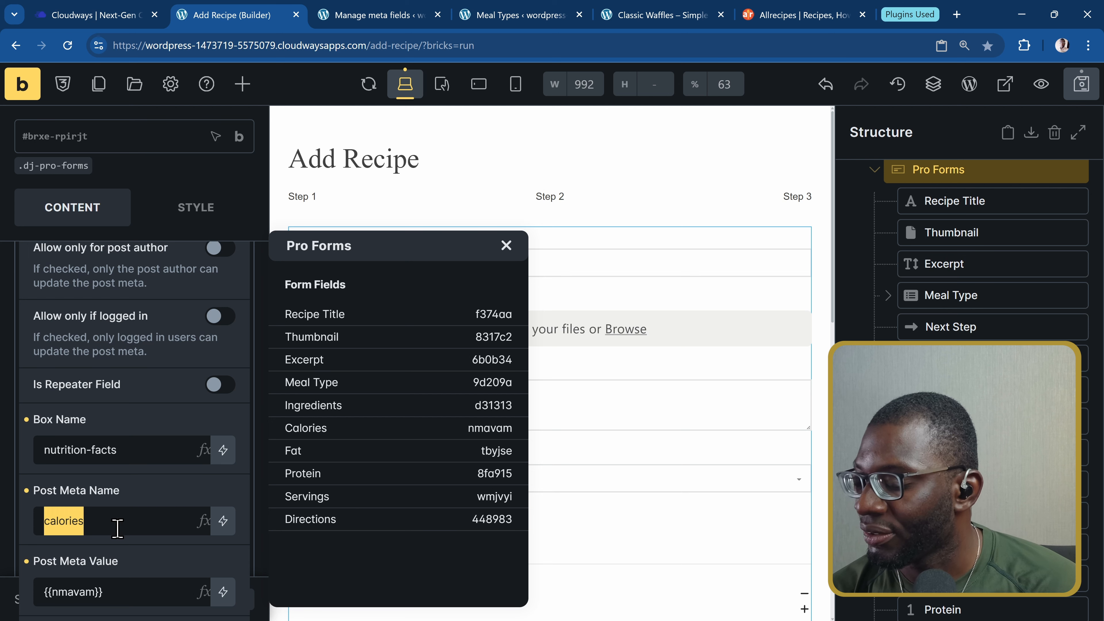
type("fat")
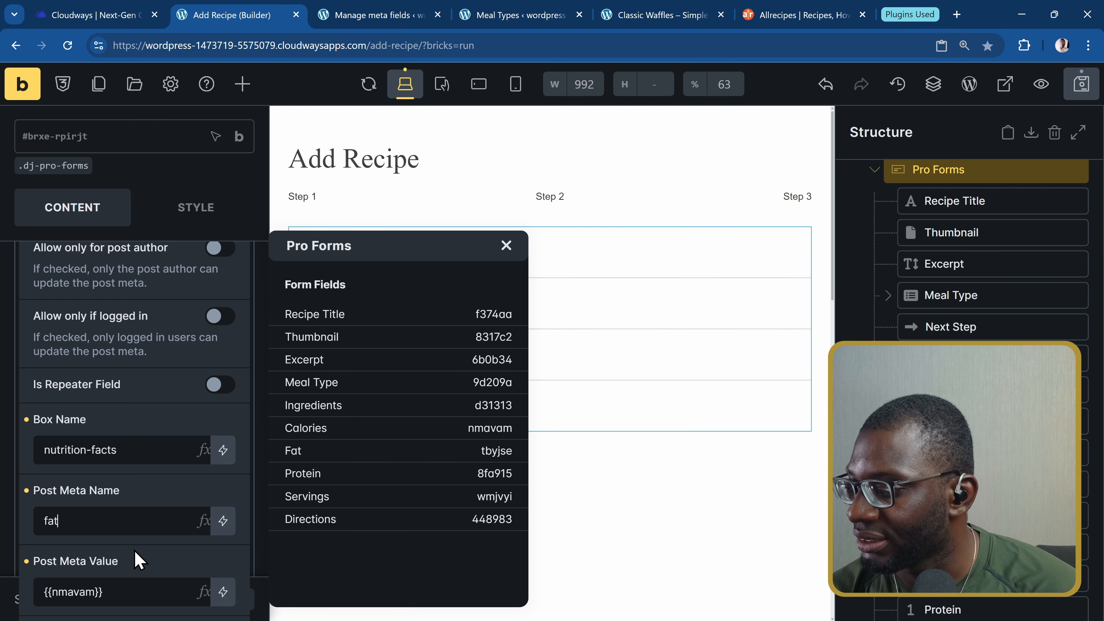
Replace the fat item's Post Meta Value with the Fat form field, {{tbyjse}}, and copy the Fat element's ID from the structure.
scroll(141, 550, "down", 3)
triple_click(131, 459)
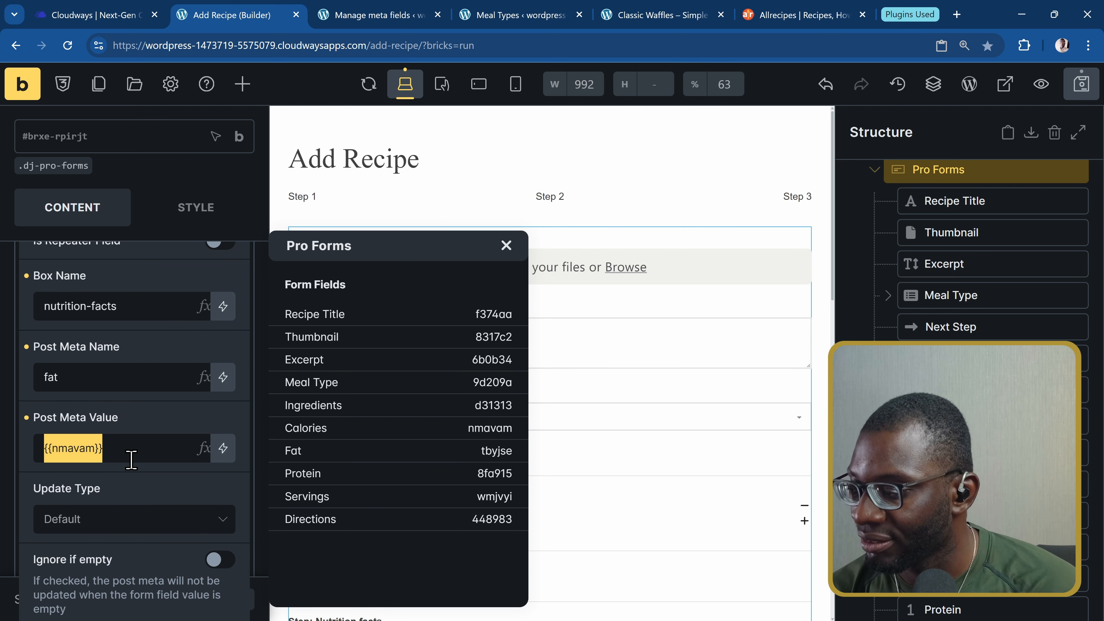
key("BackSpace")
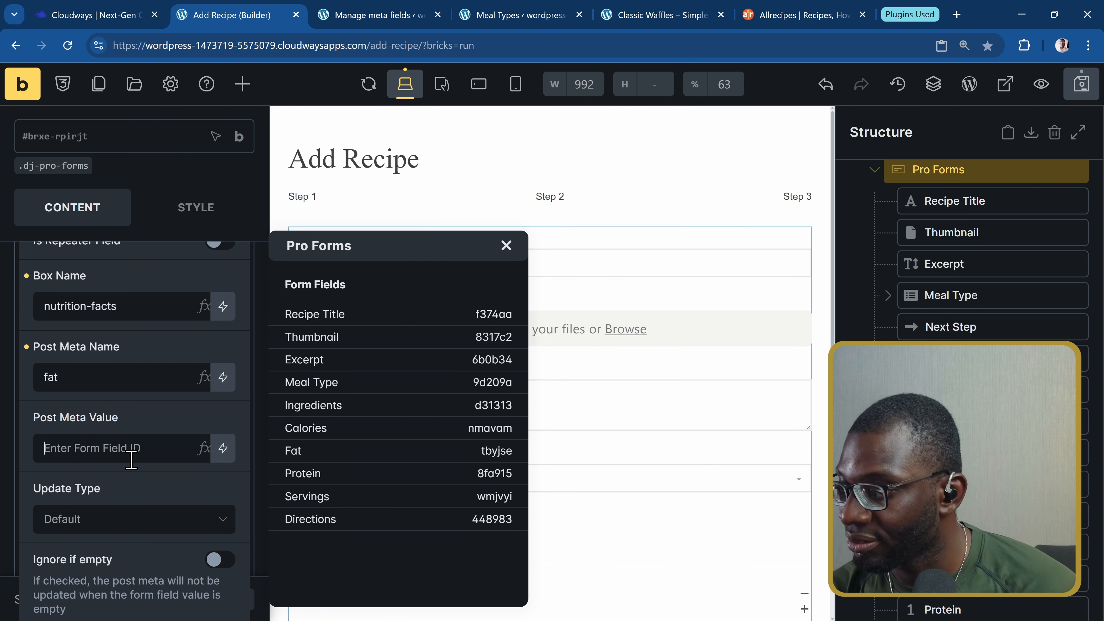
left_click(200, 454)
left_click(343, 452)
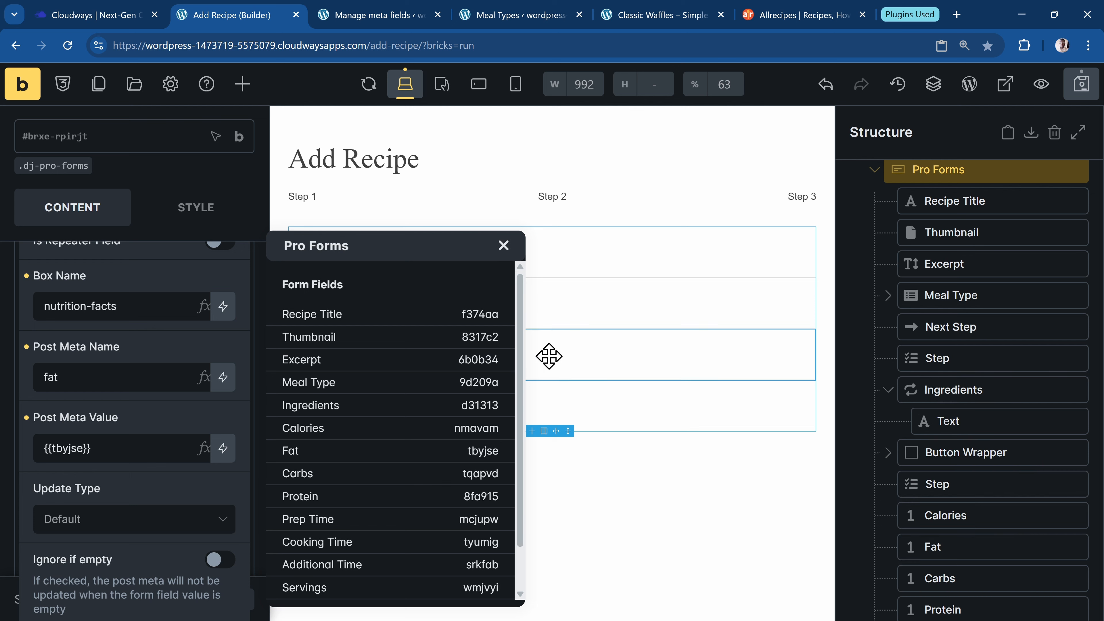
scroll(963, 451, "down", 5)
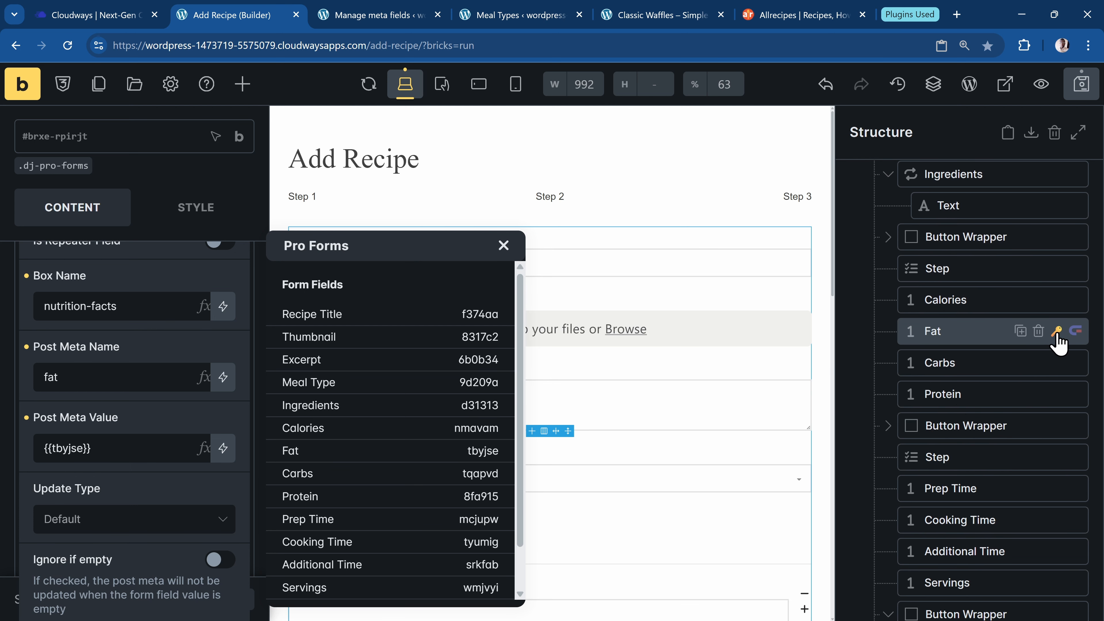
left_click(1056, 332)
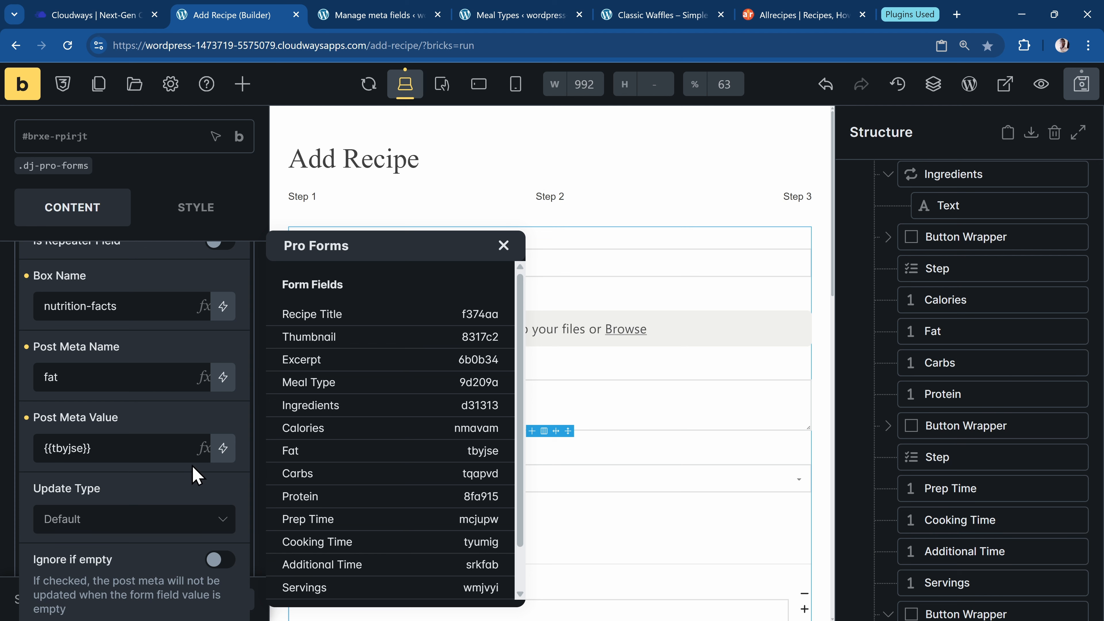
Review the steps item's Box Name, Post Meta Name and Post Meta Value, and the list of Post Meta Data items.
scroll(197, 474, "up", 8)
scroll(191, 472, "up", 2)
left_click(167, 430)
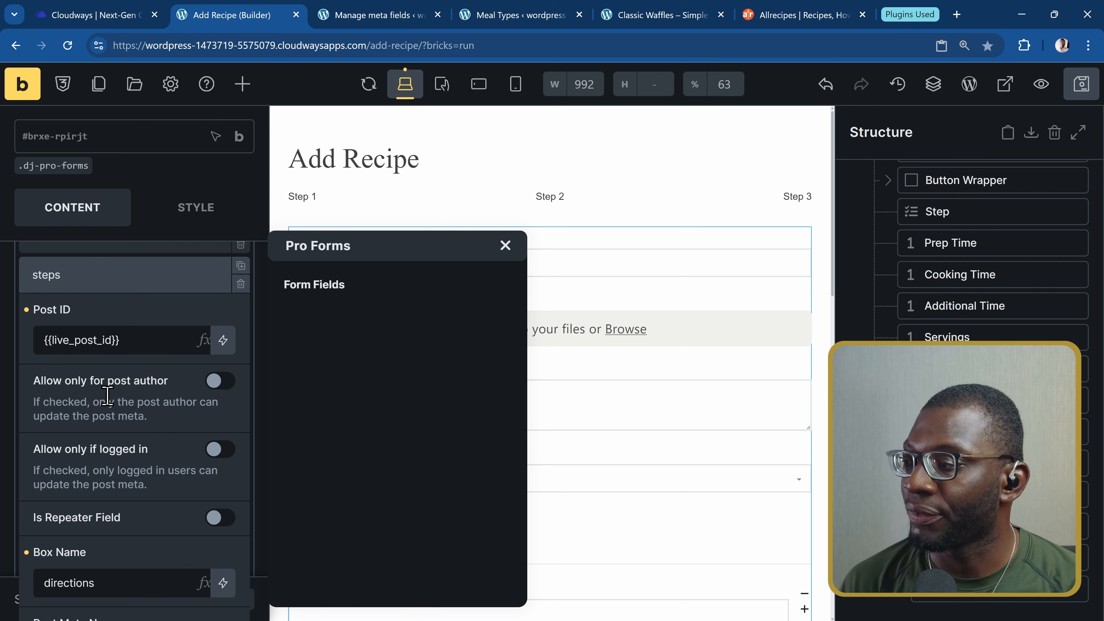
scroll(107, 396, "down", 3)
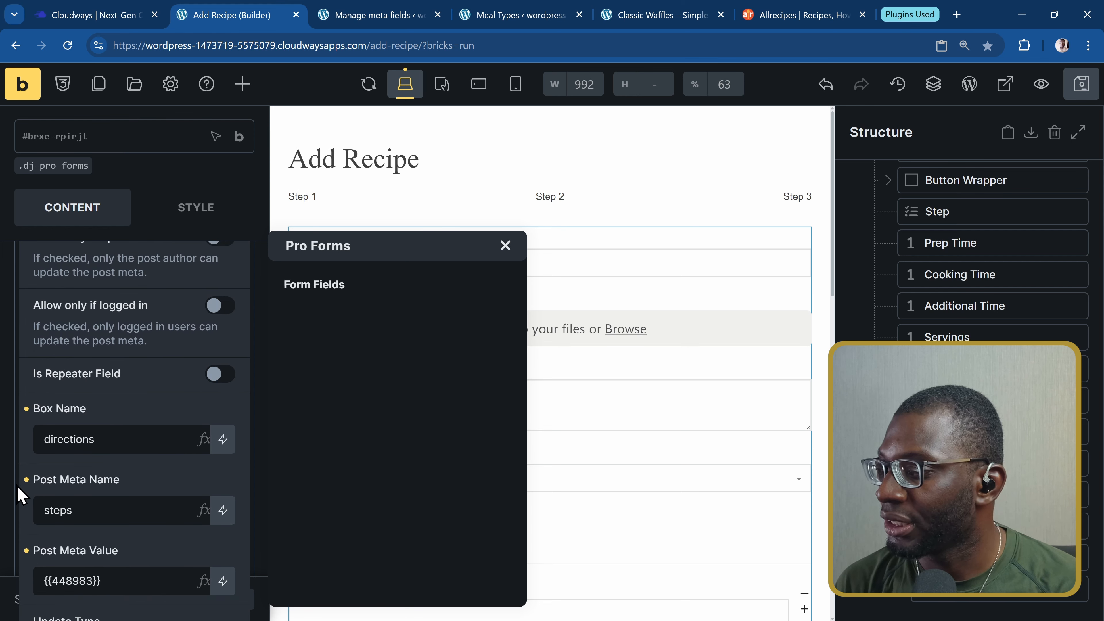
scroll(121, 484, "down", 1)
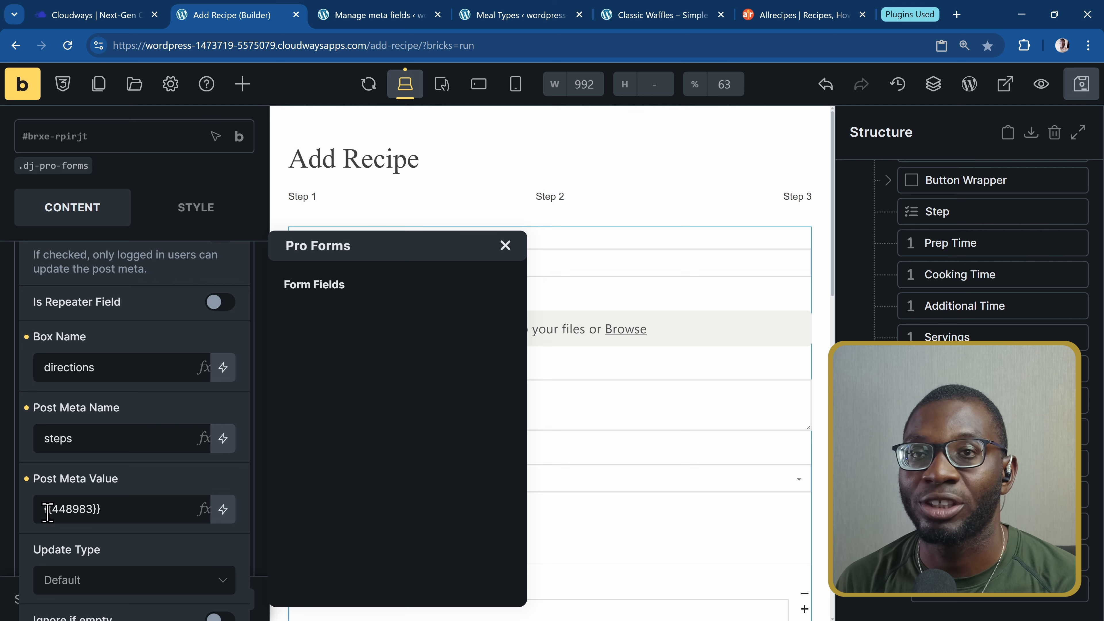
scroll(169, 495, "up", 10)
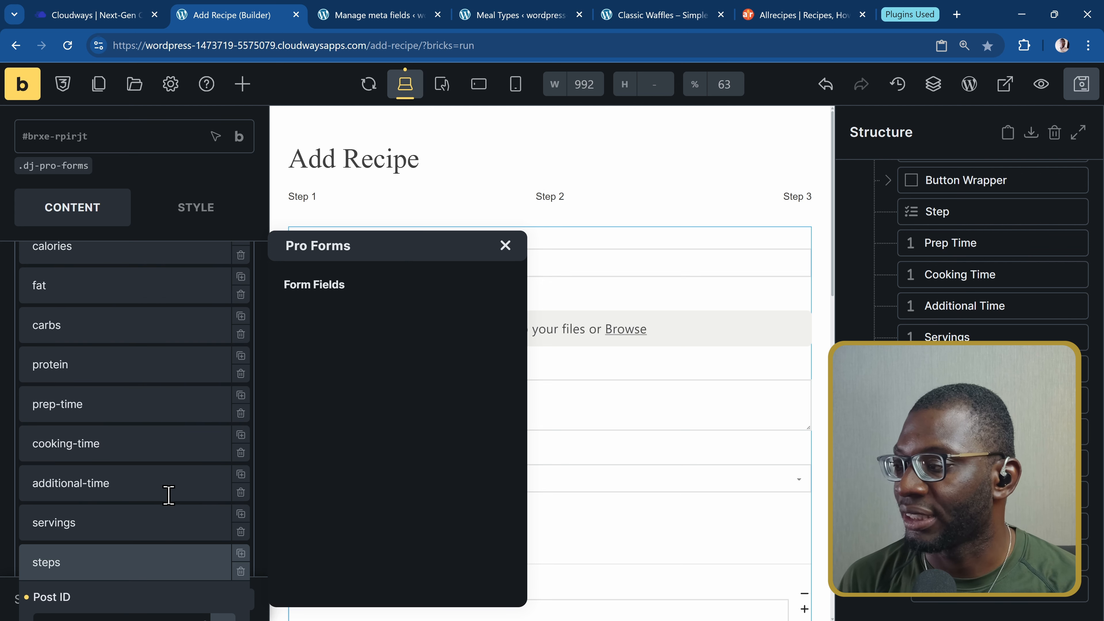
scroll(170, 444, "up", 5)
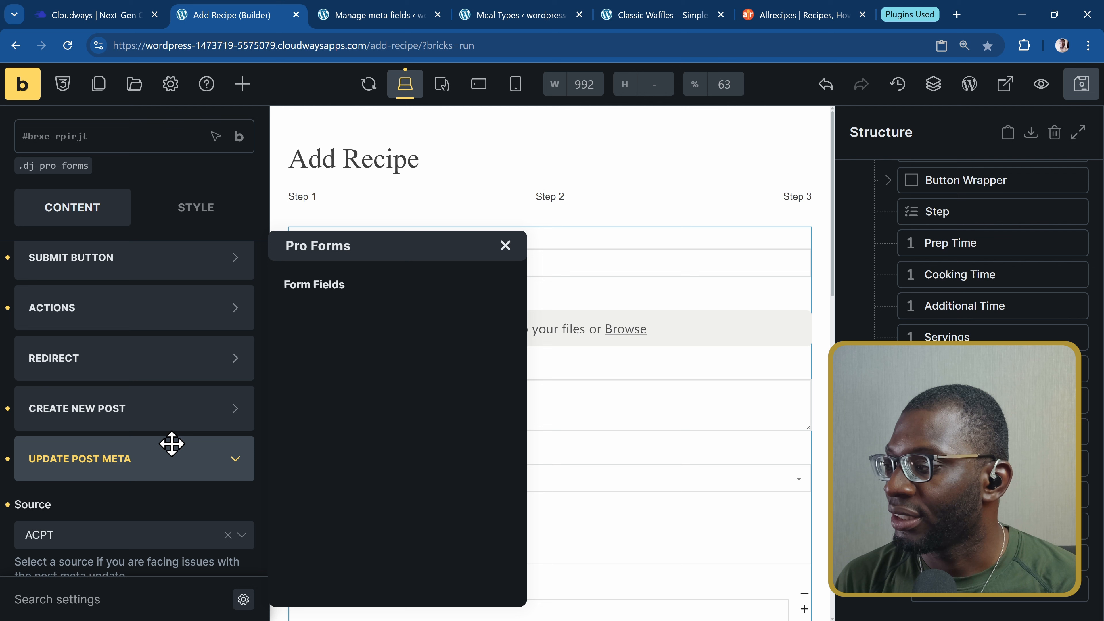
Set the form's custom redirect URL to the Site URL dynamic tag, {site_url}.
left_click(110, 472)
scroll(93, 533, "down", 3)
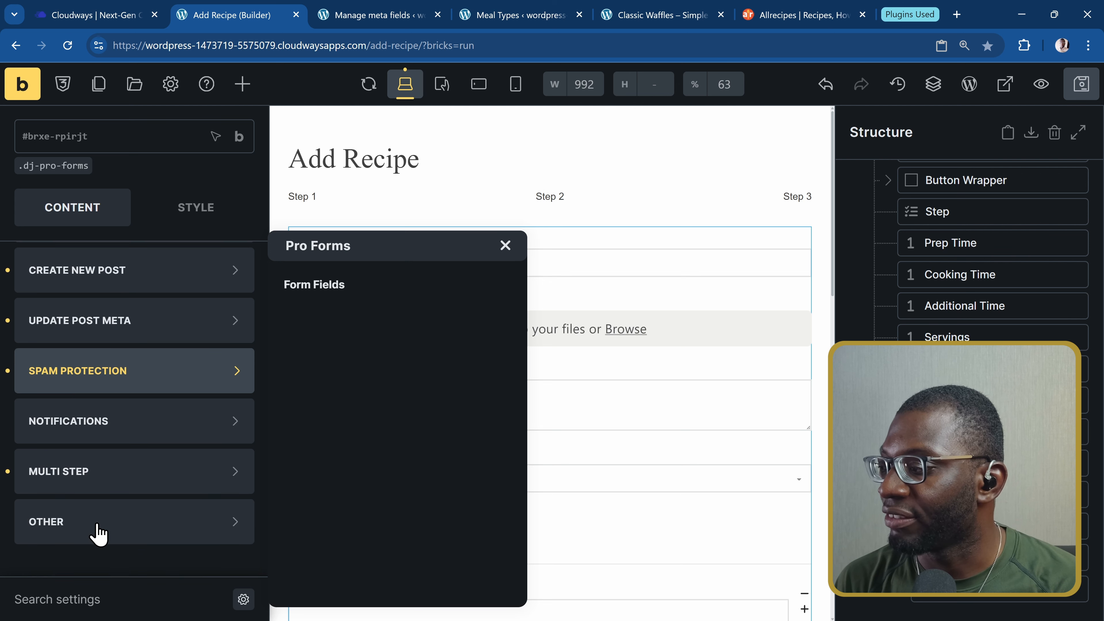
scroll(93, 530, "up", 3)
left_click(71, 374)
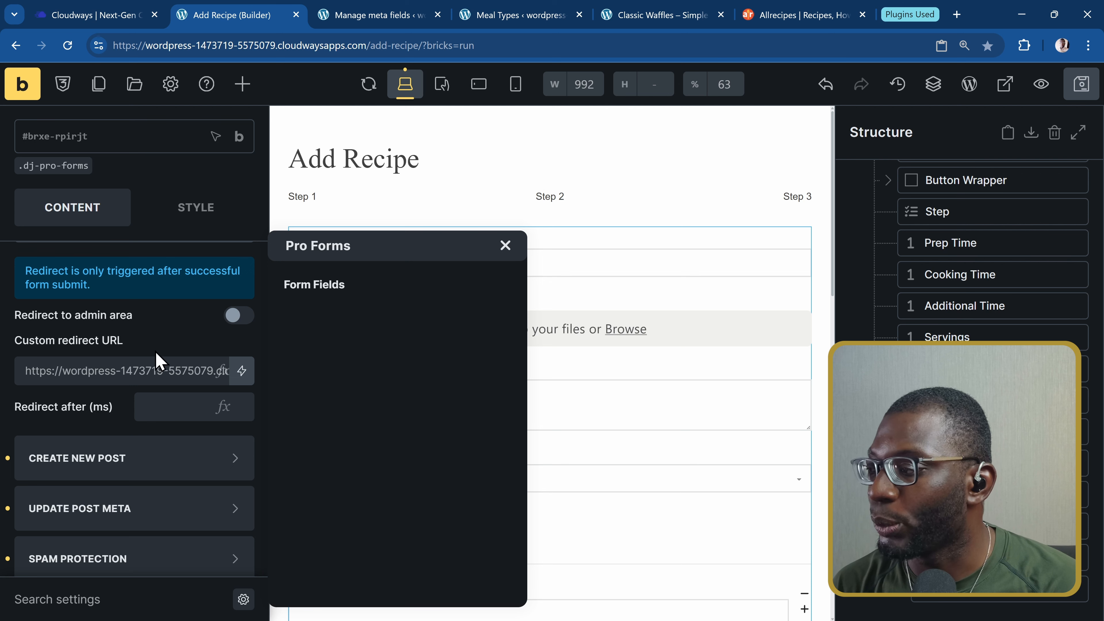
left_click(130, 369)
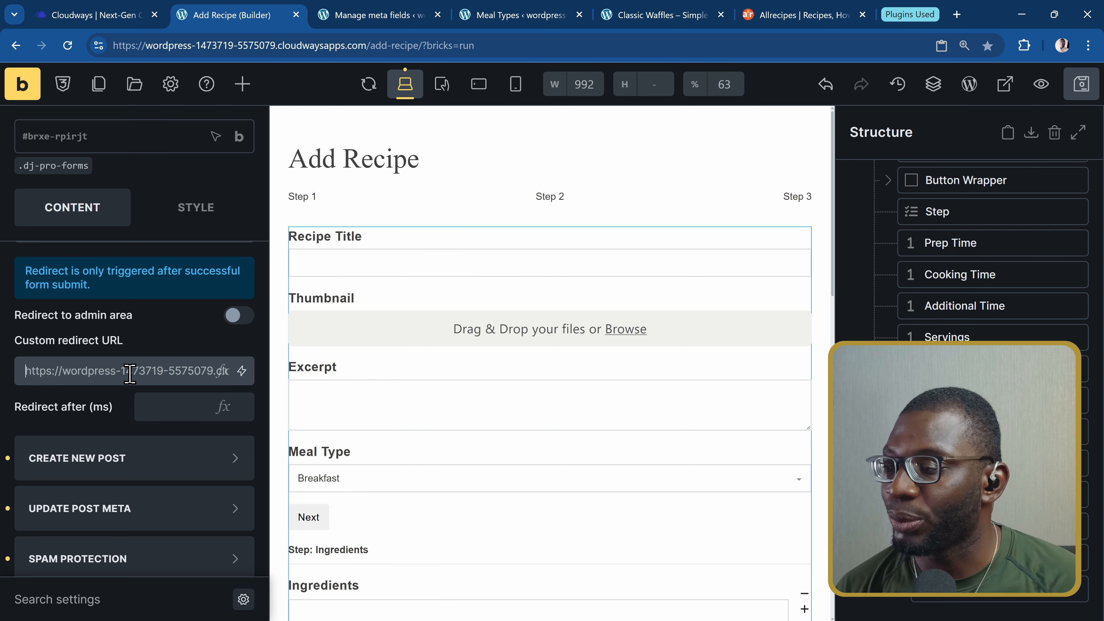
left_click(242, 370)
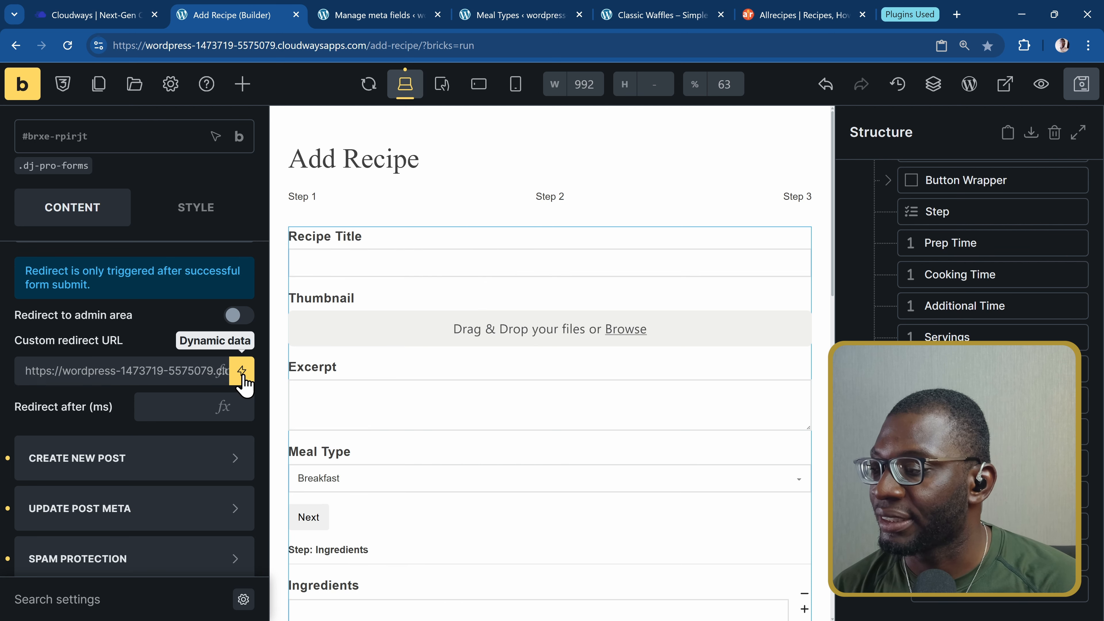
type("f")
key("BackSpace")
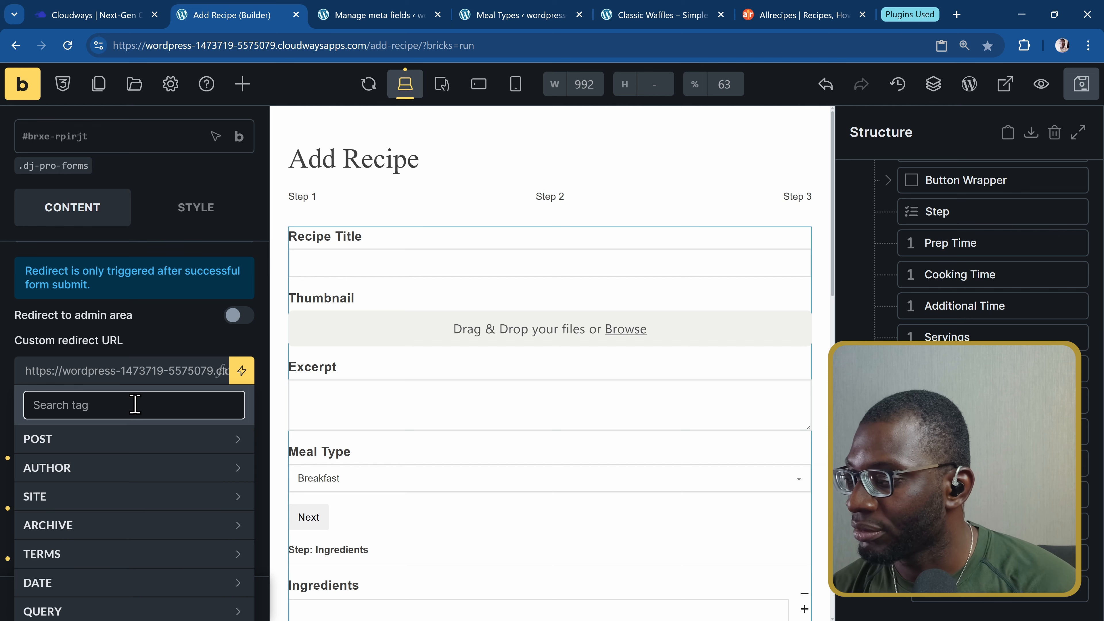
type("site")
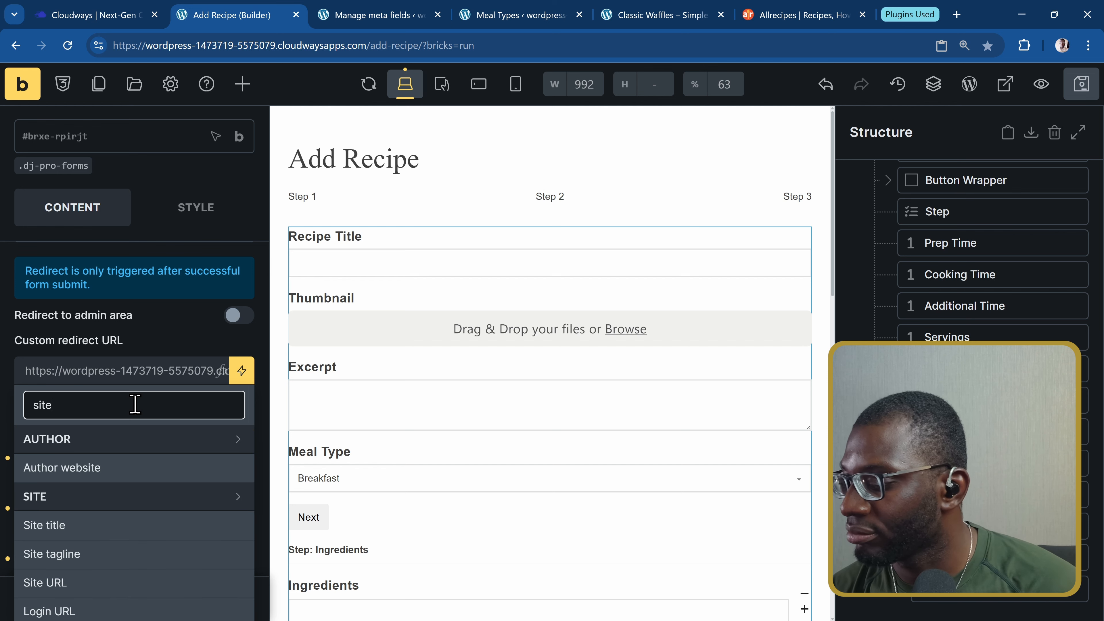
left_click(94, 586)
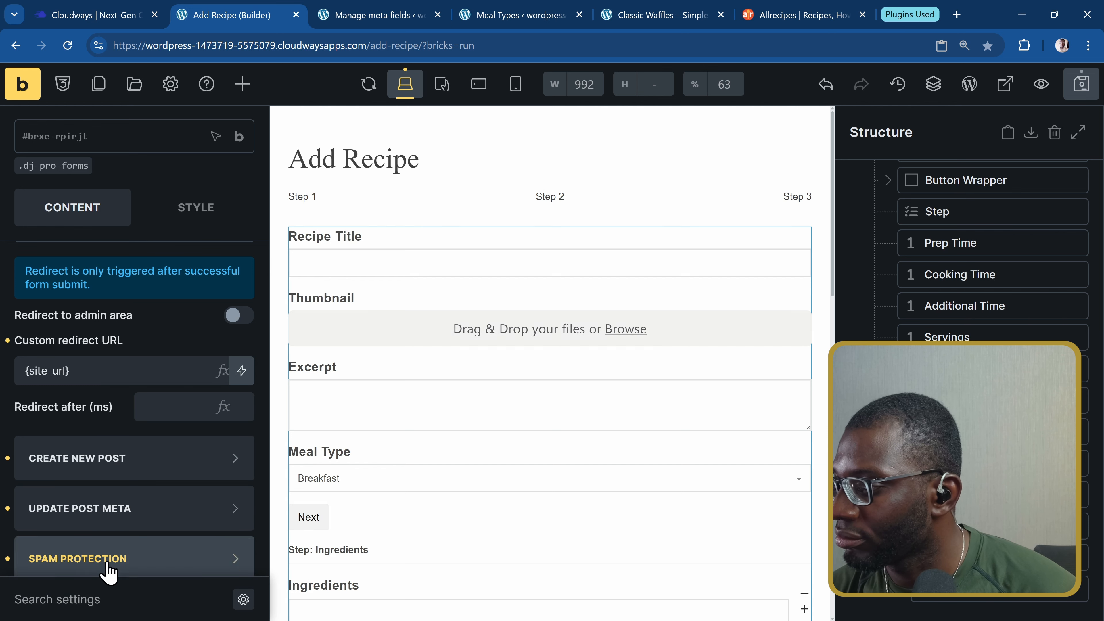
Append /?p={{live_post_id}} to the custom redirect URL so submission leads to the new recipe post.
left_click(122, 373)
type("/")
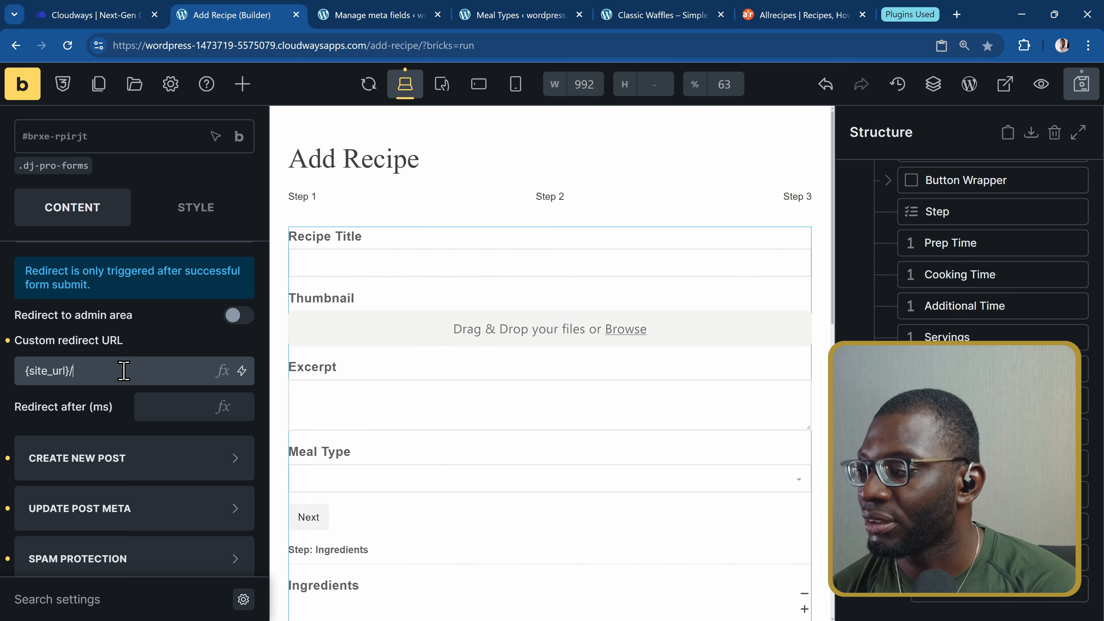
type("?")
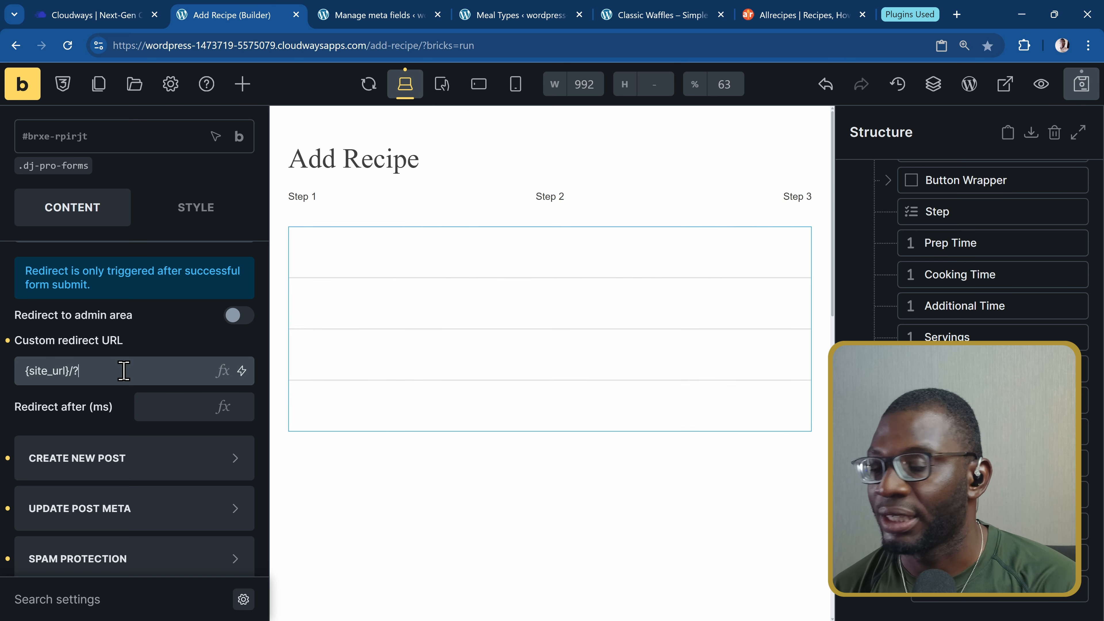
type("p=")
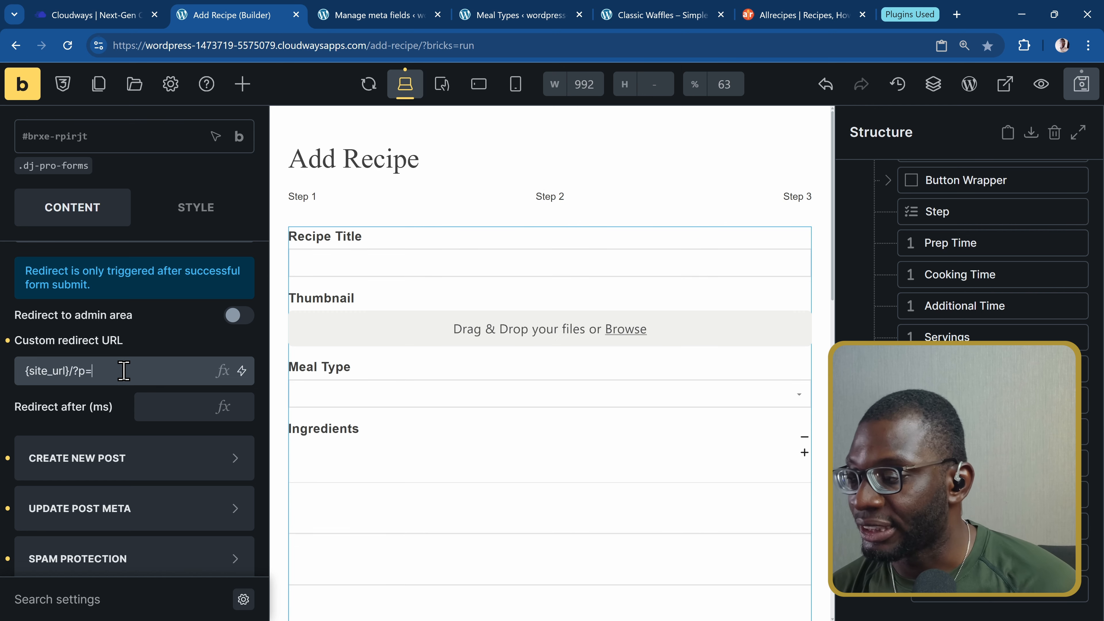
type("{{live_post_")
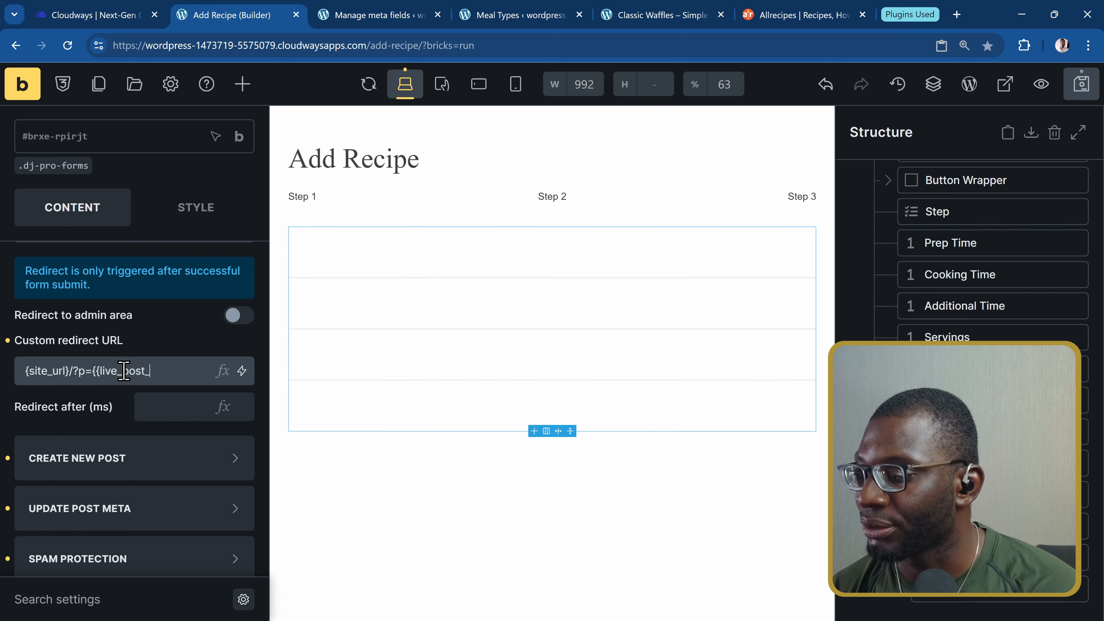
type("id}}")
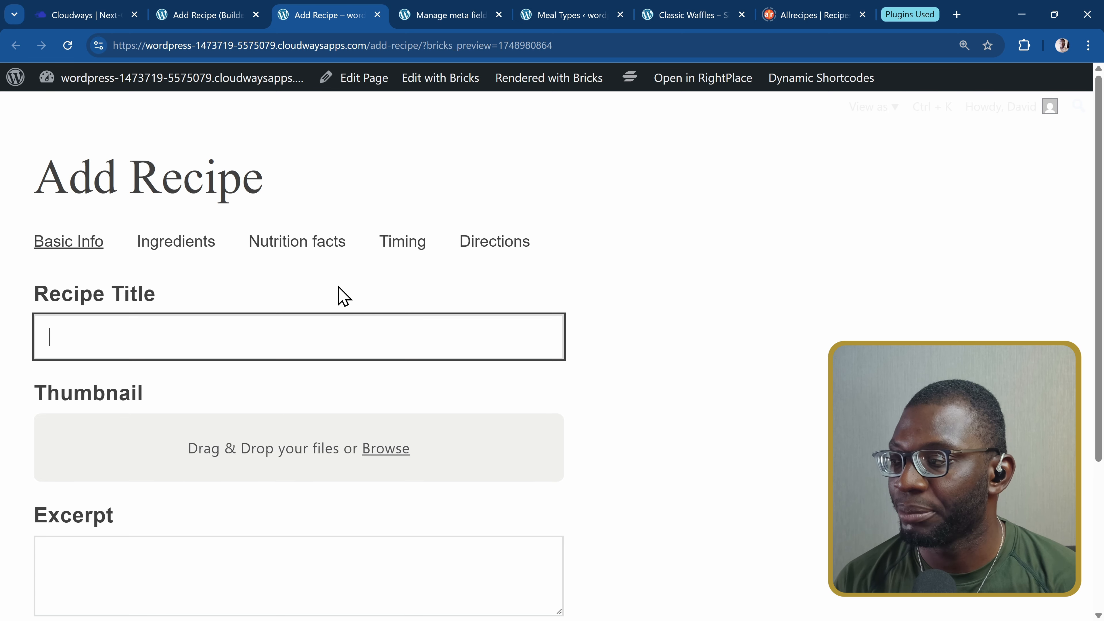
Enter a recipe title consisting of the author's first name and "specialty", and upload the 76594 cornbread image as its thumbnail.
type("David's")
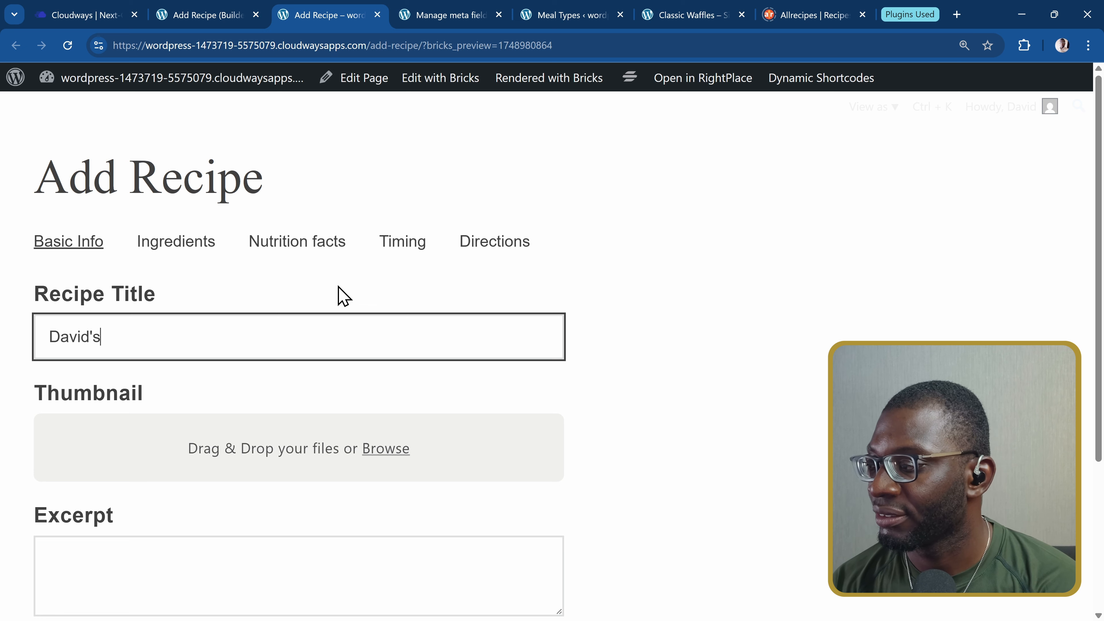
type(" specialty")
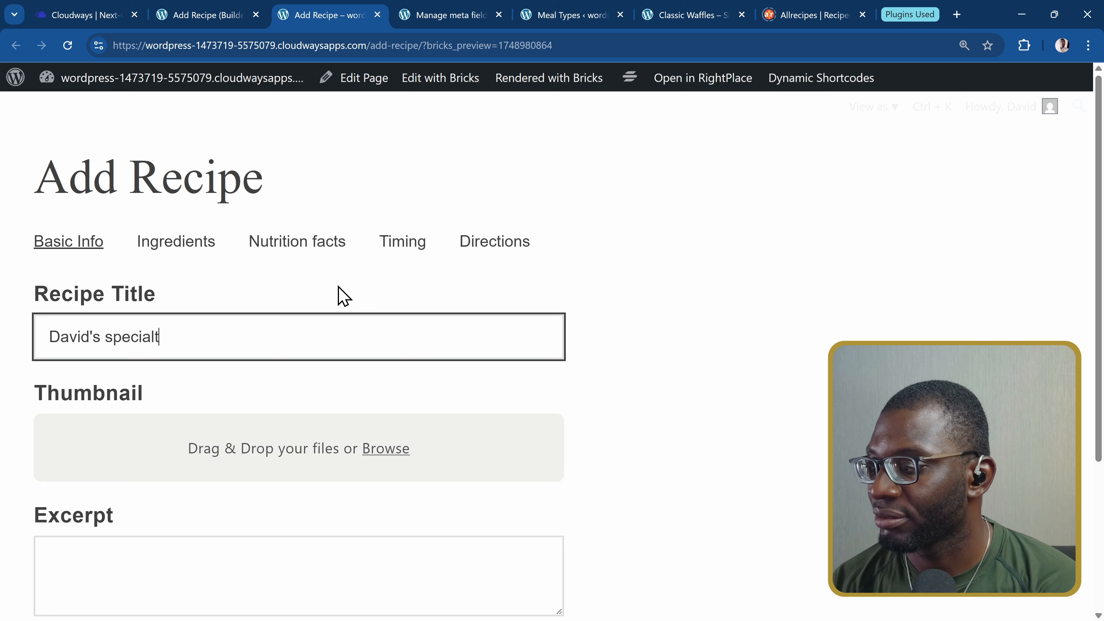
left_click(387, 448)
double_click(249, 153)
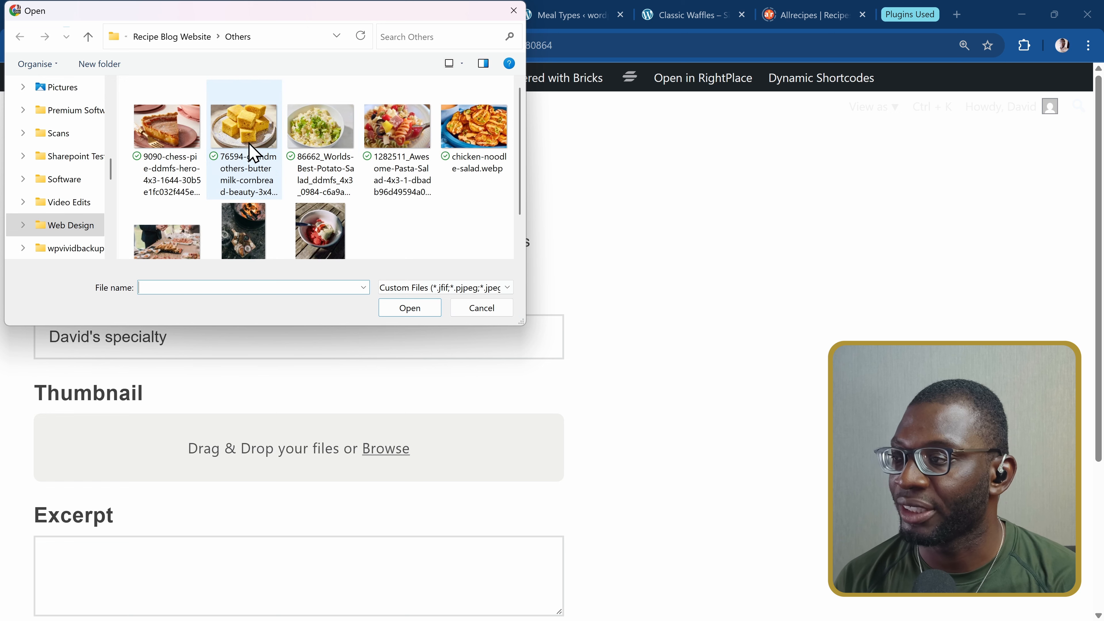
Write an excerpt calling the dish the author's specialty, set the meal type to Lunch, and continue to Ingredients.
scroll(318, 382, "down", 6)
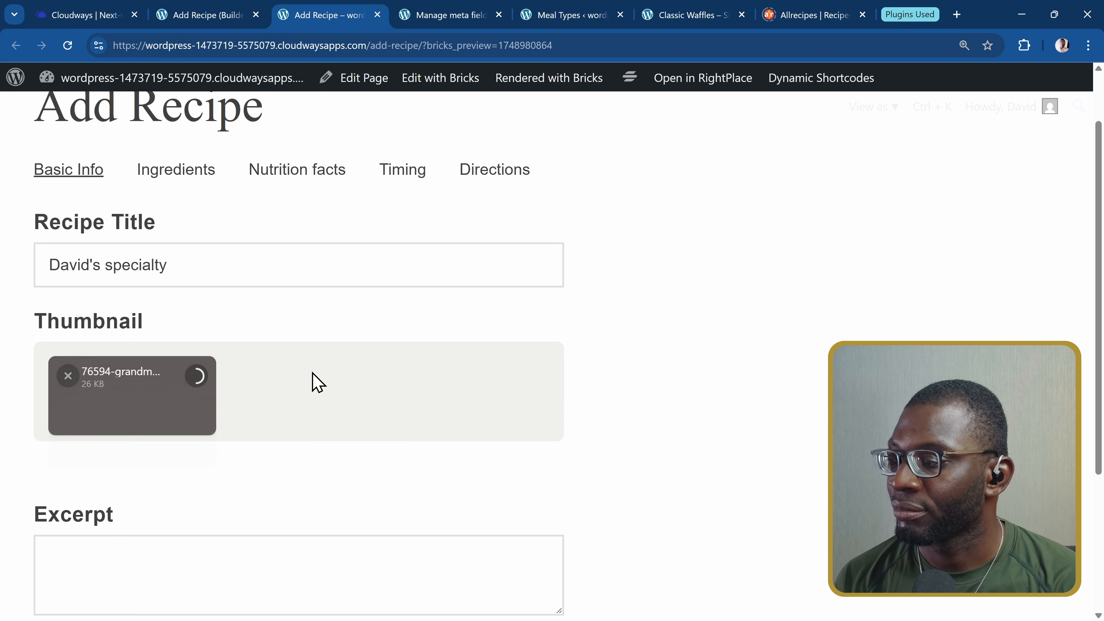
left_click(240, 383)
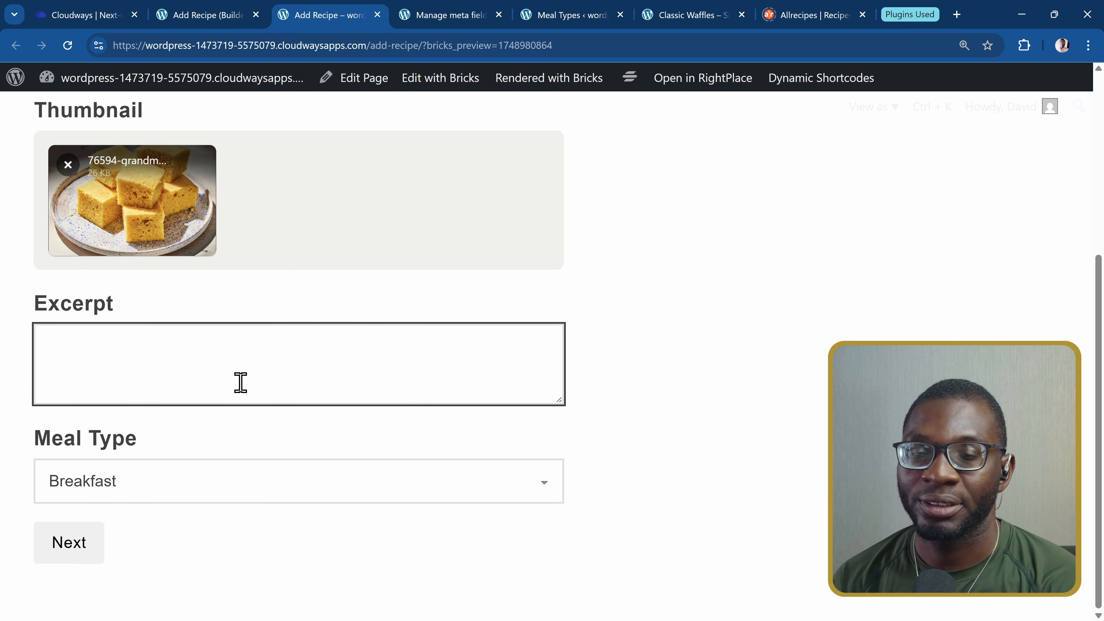
type("T")
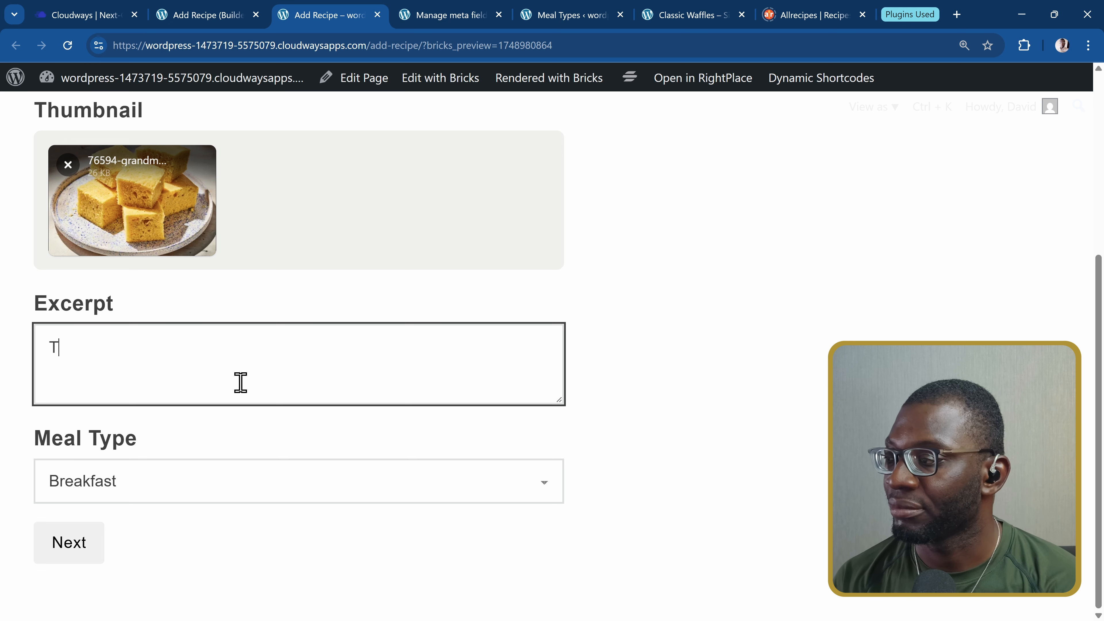
type("his is David")
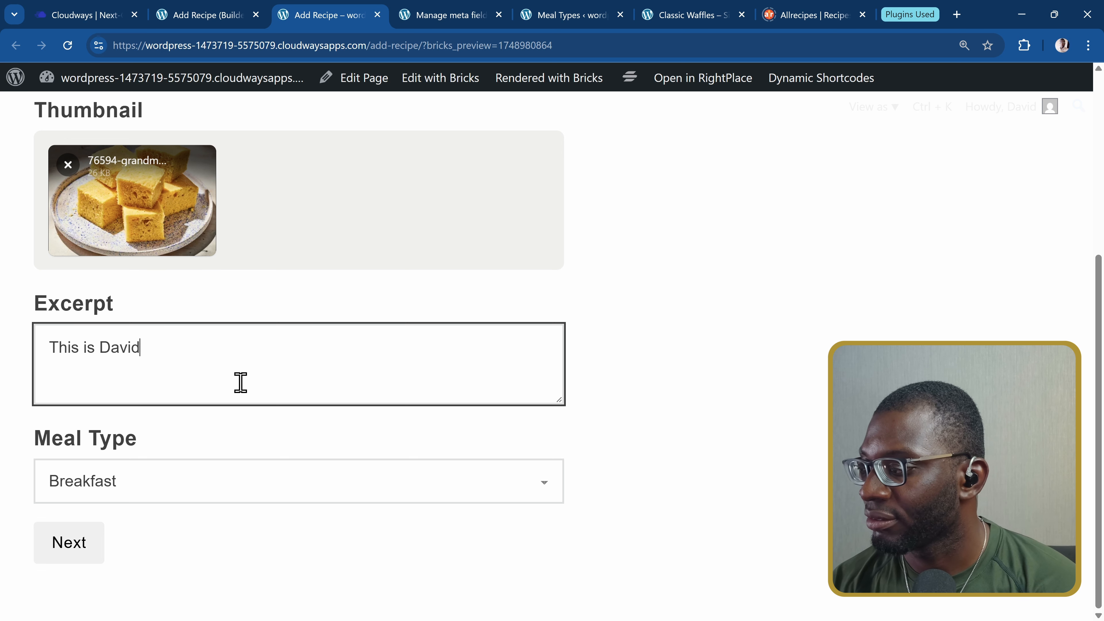
type("'s specialty")
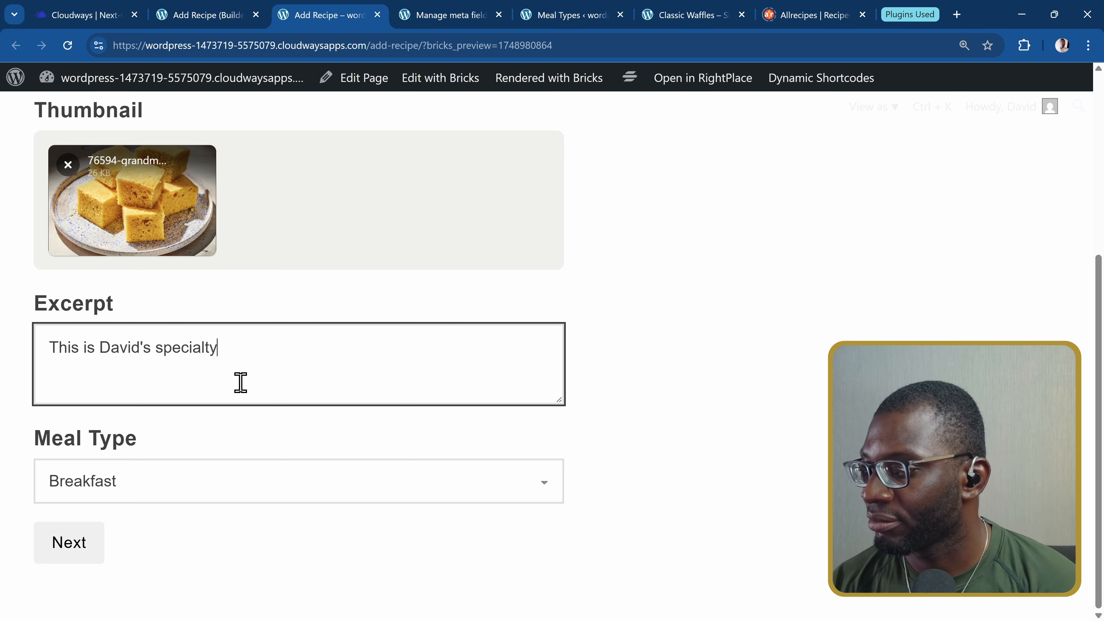
left_click(163, 476)
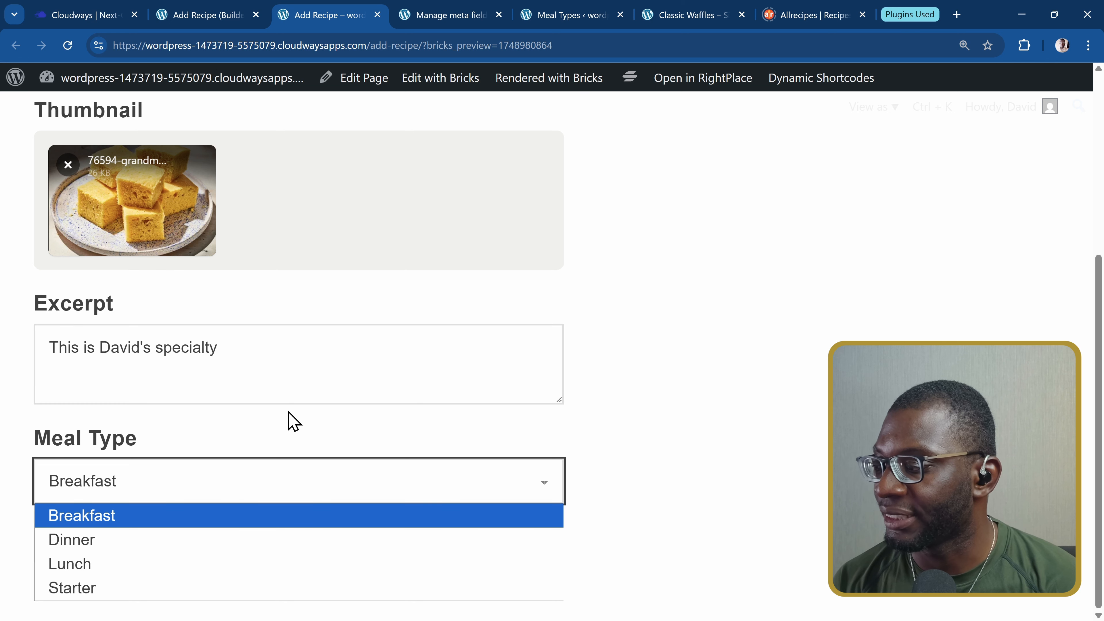
left_click(148, 564)
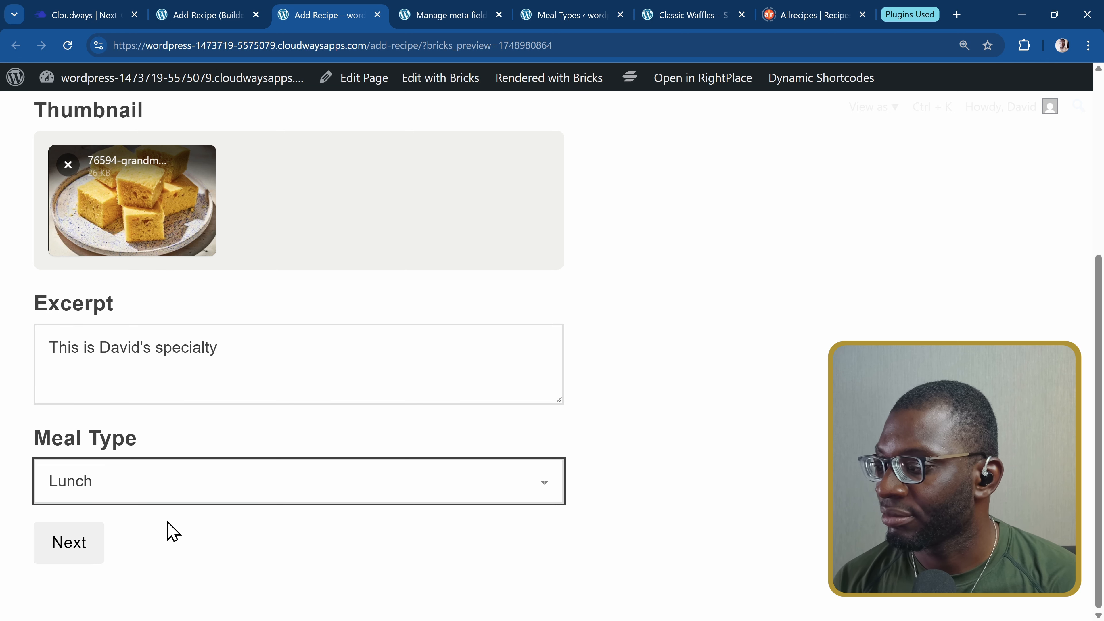
left_click(98, 533)
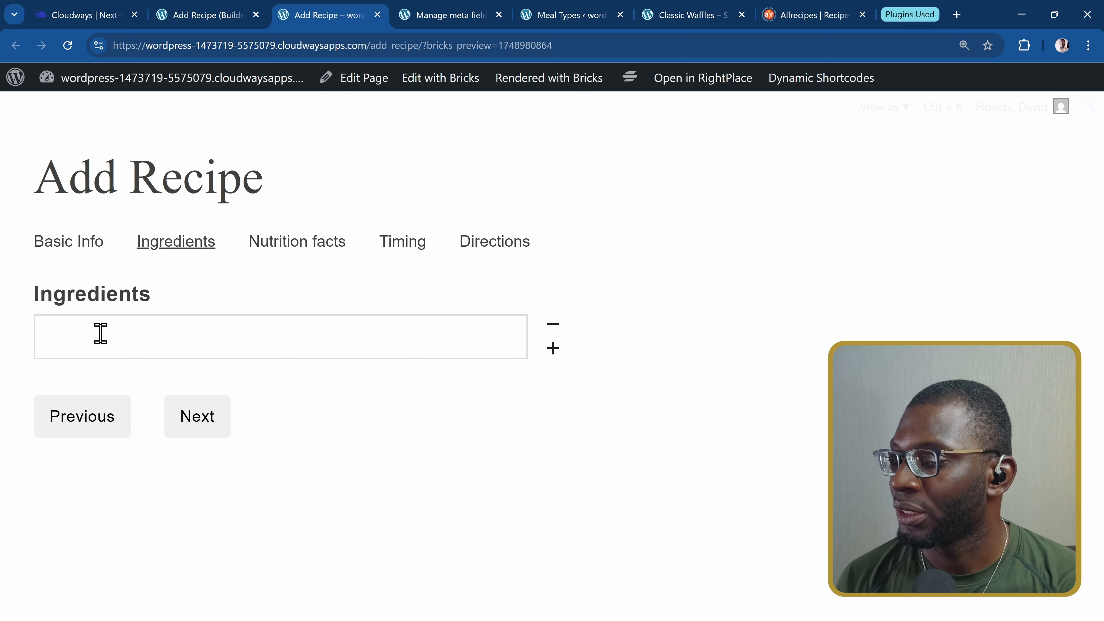
Enter Rice and Chicken as two separate ingredients in the repeater and continue to Nutrition facts.
left_click(135, 335)
type("Rice")
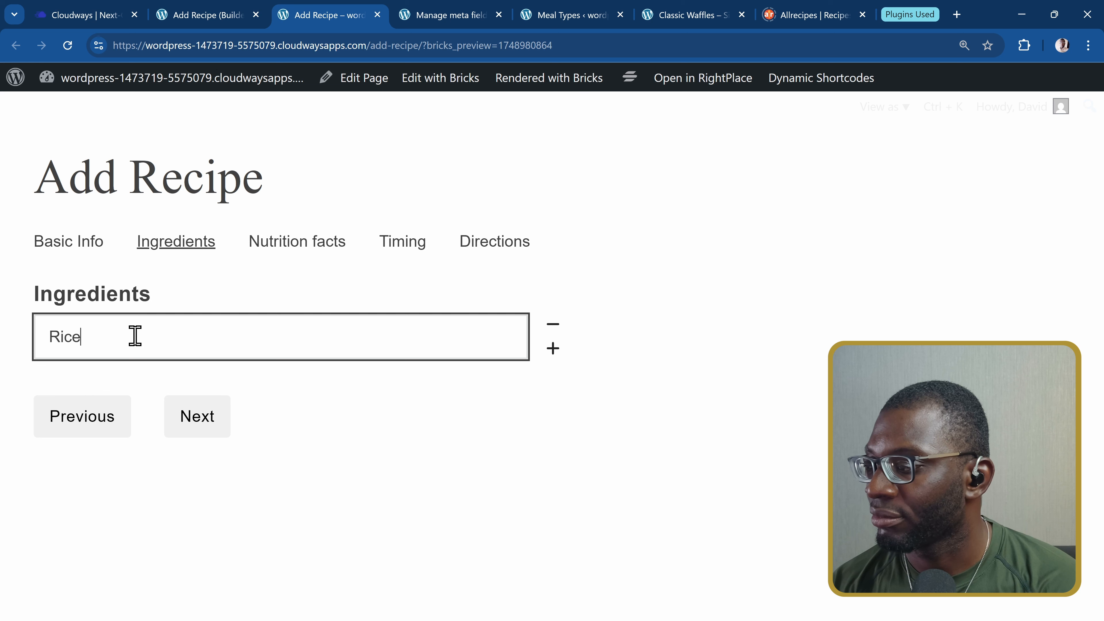
key("Tab")
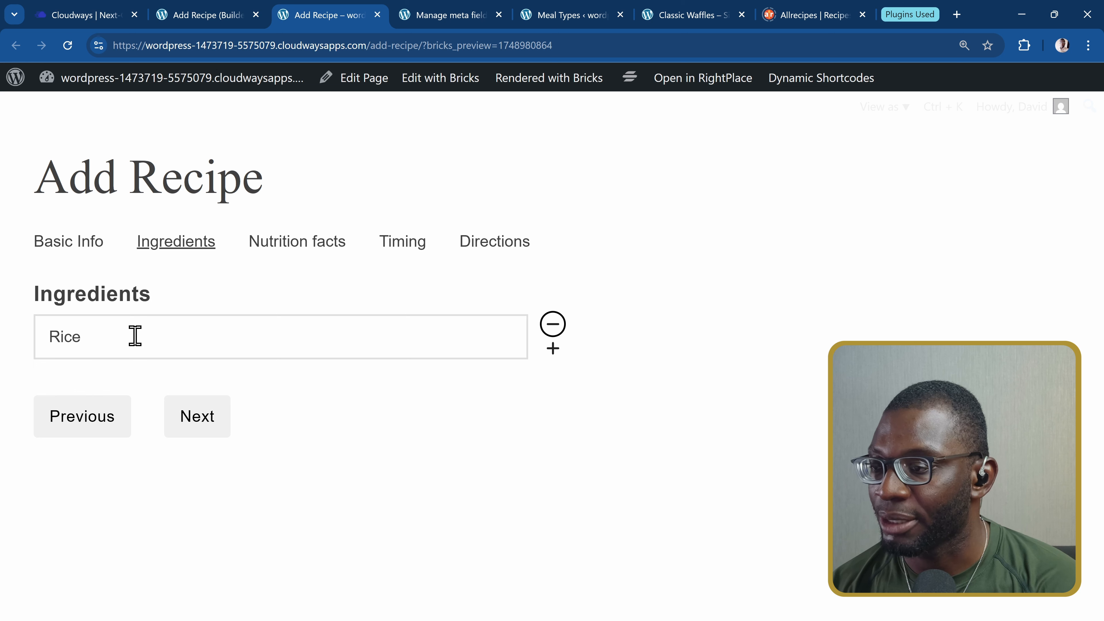
key("Tab")
key("Return")
key("Tab")
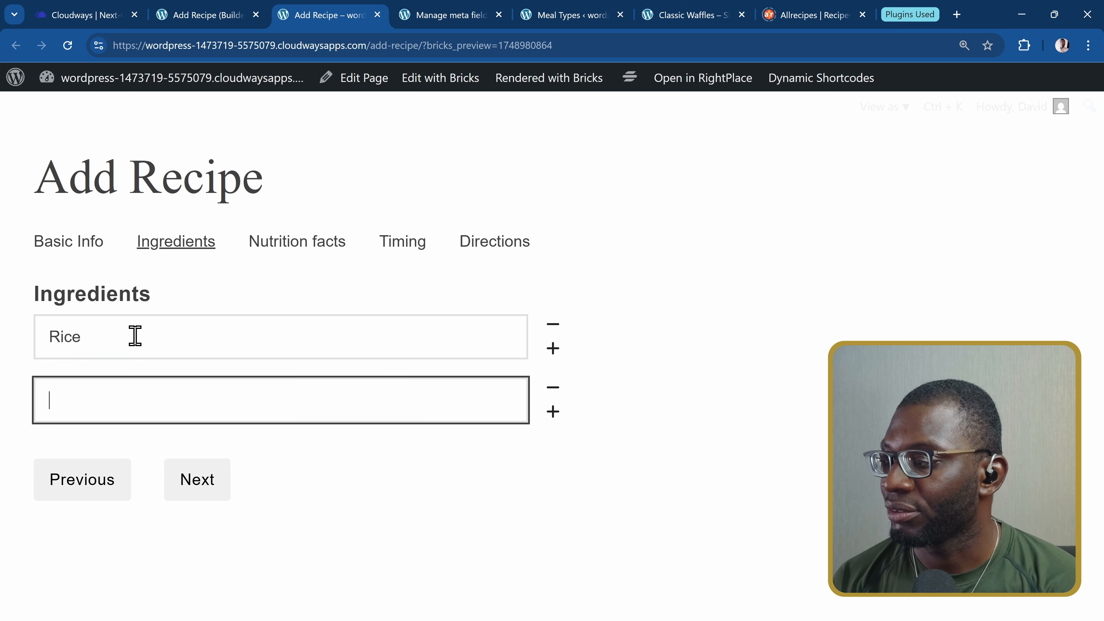
type("Chicken")
key("Tab")
key("Tab")
key("Tab")
key("Tab")
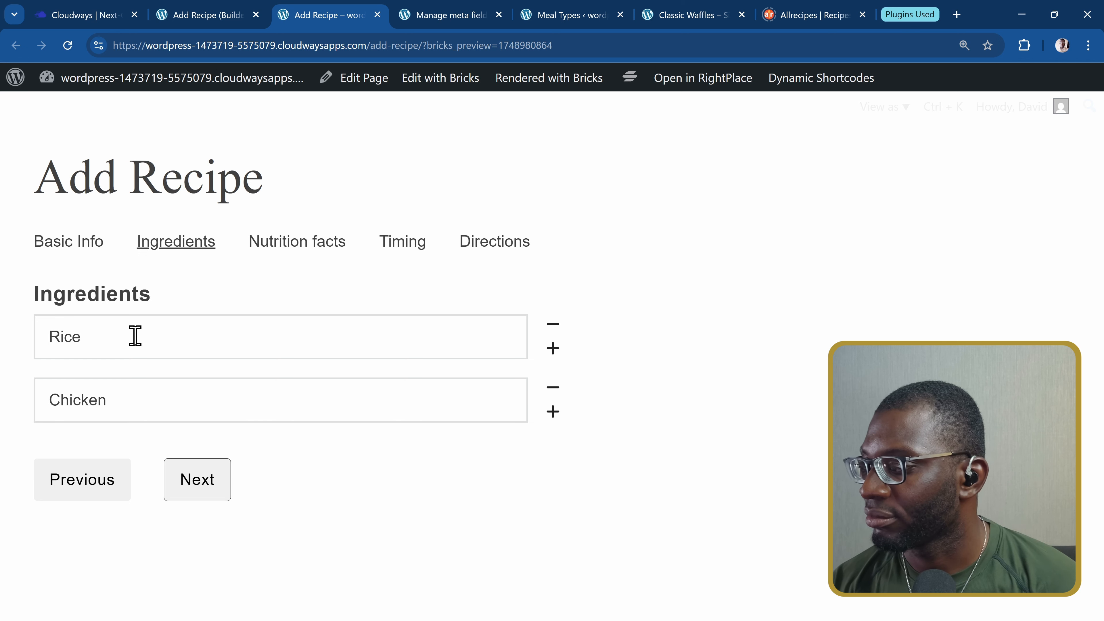
key("Return")
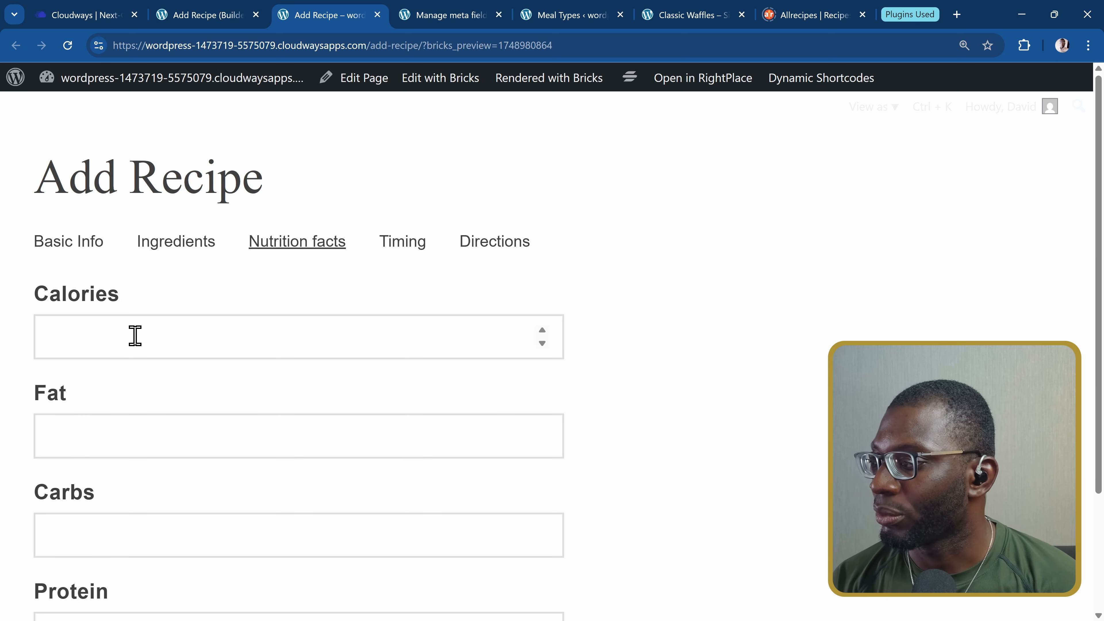
Fill in the nutrition facts with Calories 500, Fat 80, Carbs 50 and Protein 45, and continue to Timing.
left_click(135, 335)
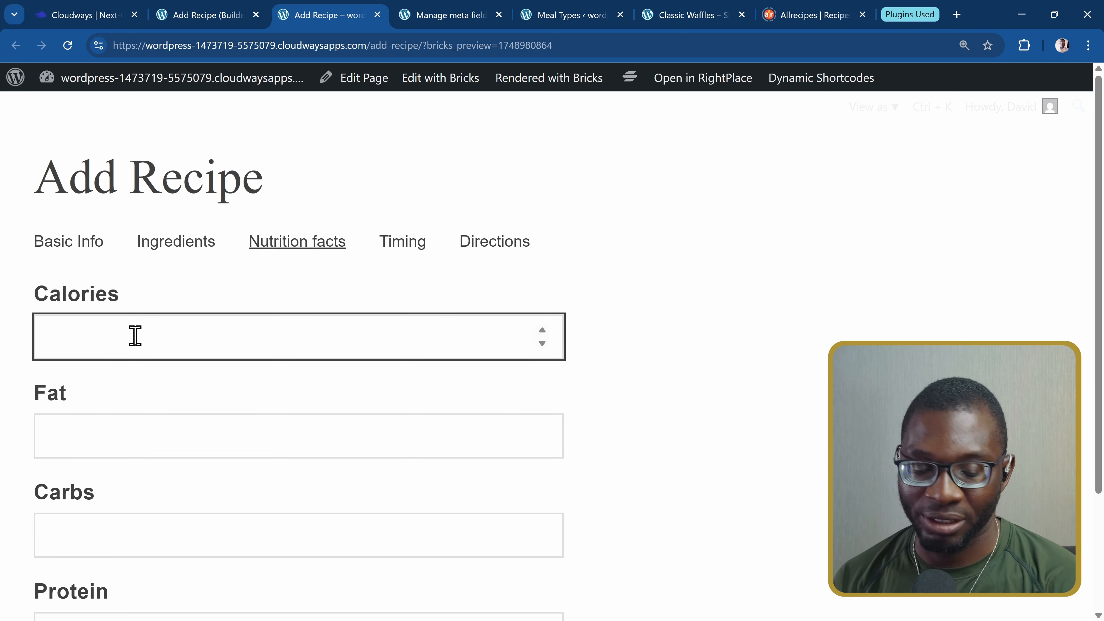
type("500")
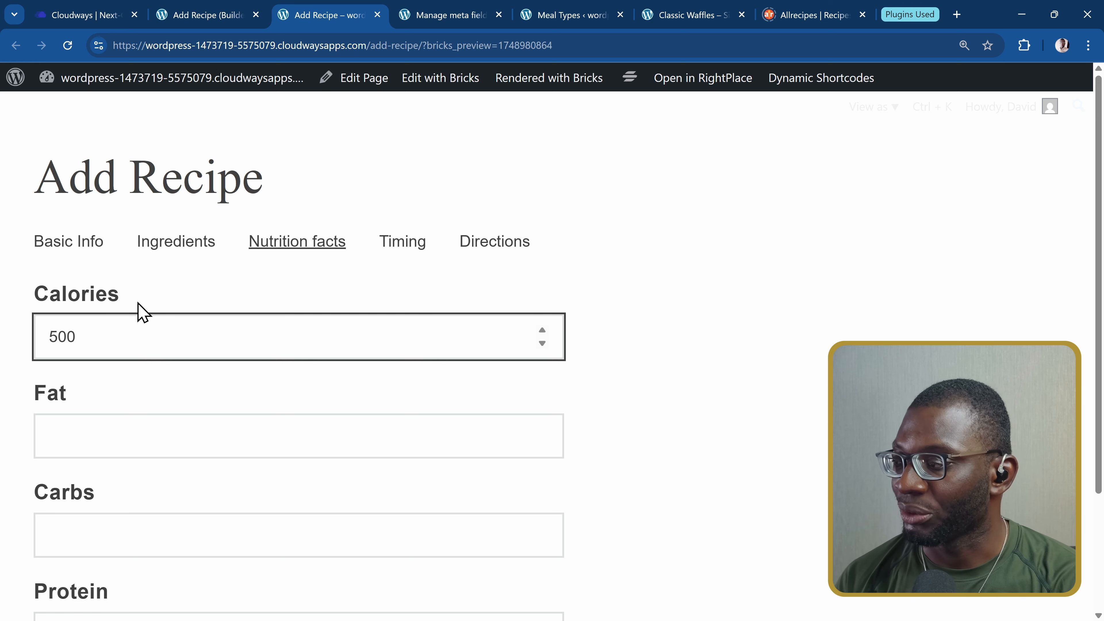
key("Tab")
key("Tab")
key("shift+Tab")
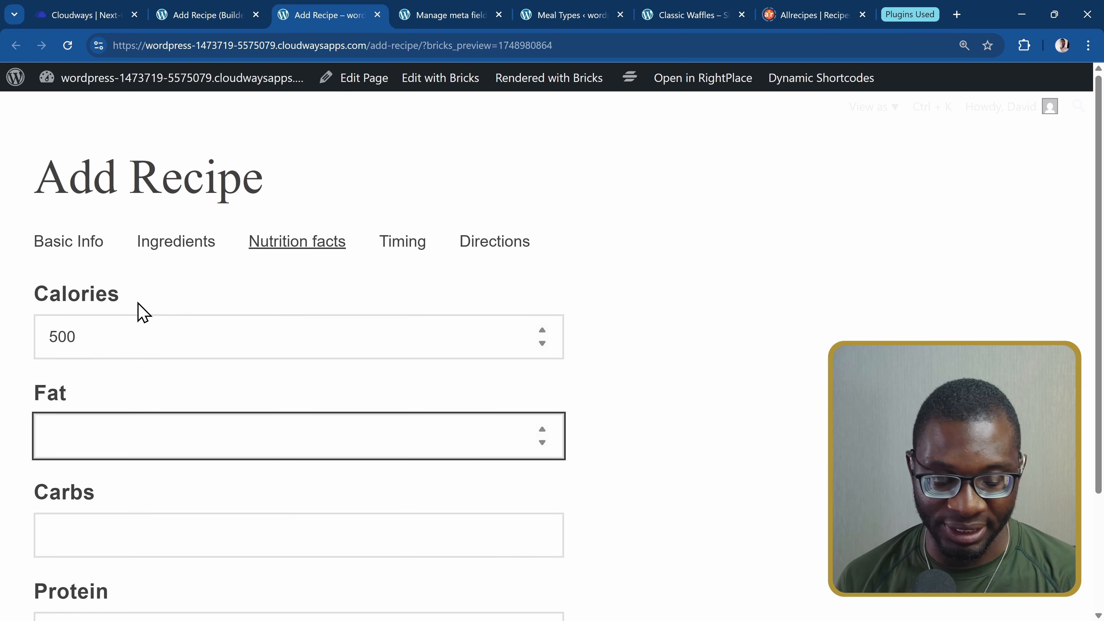
type("80")
key("Tab")
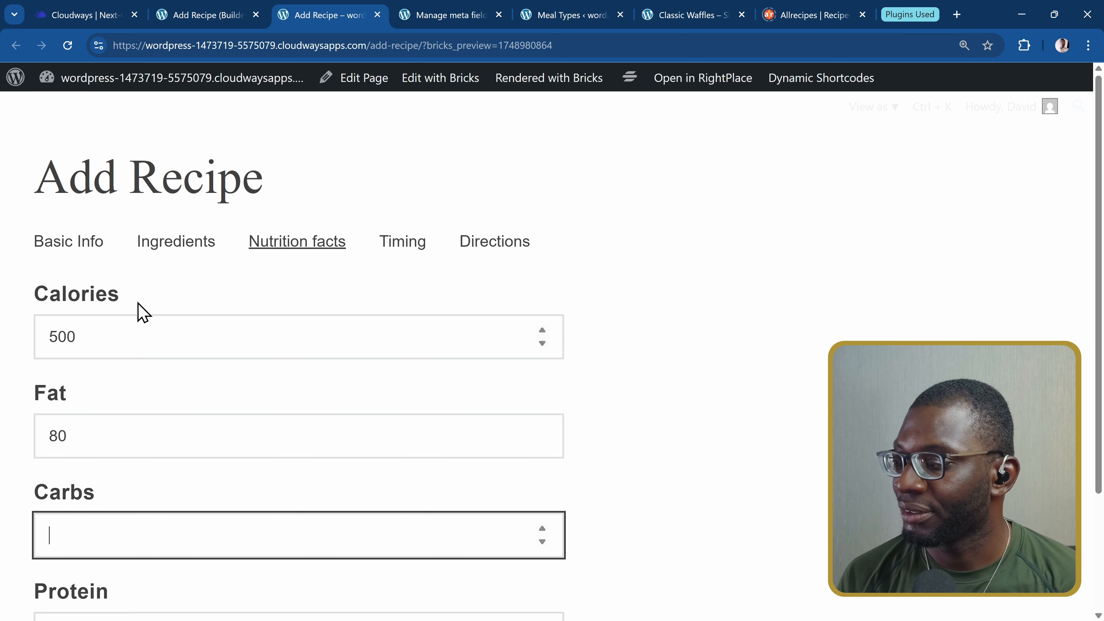
type("50")
key("Tab")
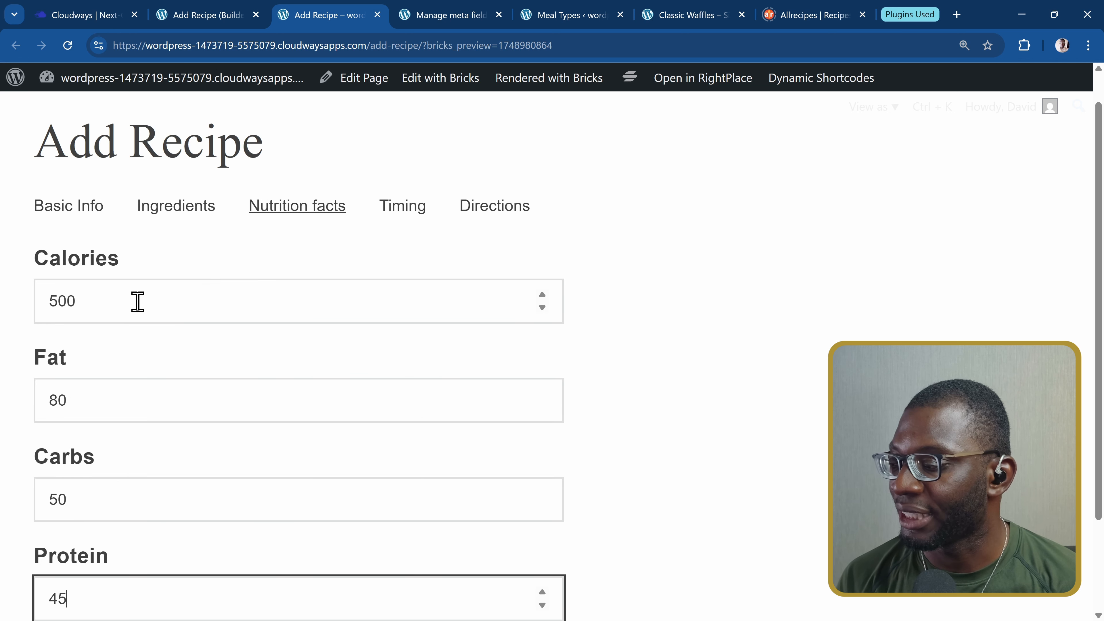
type("45")
key("Tab")
key("Tab")
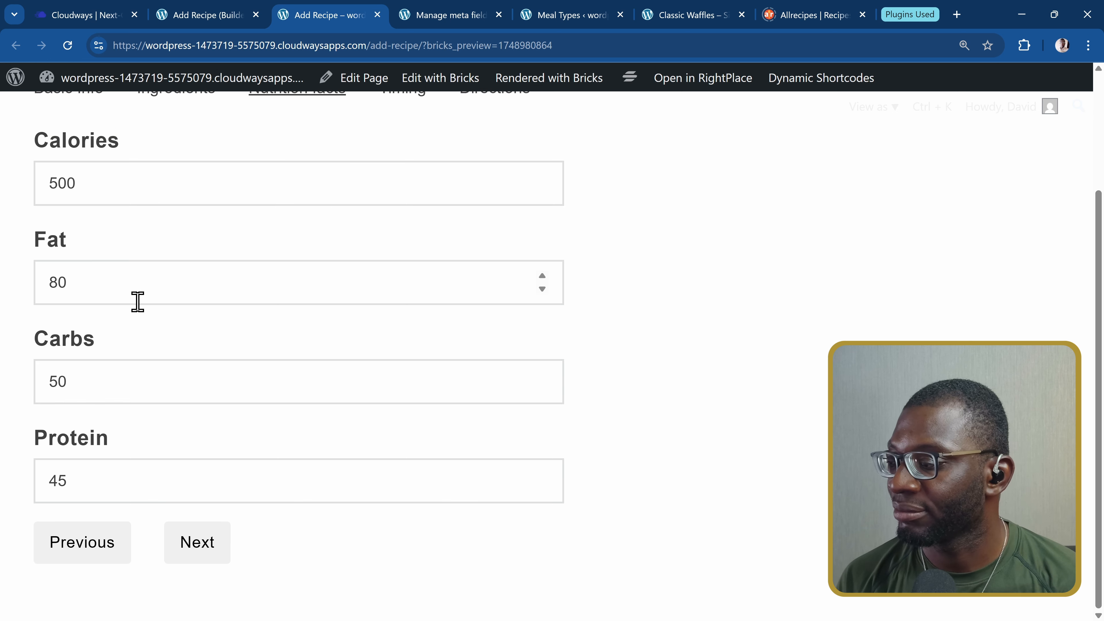
key("Return")
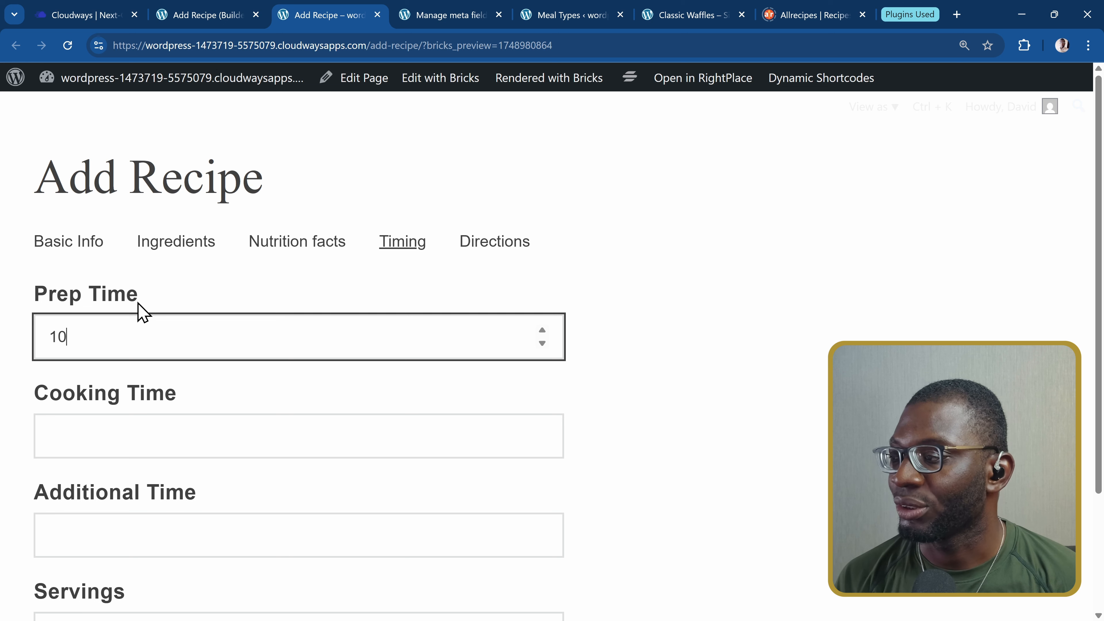
Set Prep Time to 10, Cooking Time to 45 and Servings to 10, leaving Additional Time empty, and continue to Directions.
key("Tab")
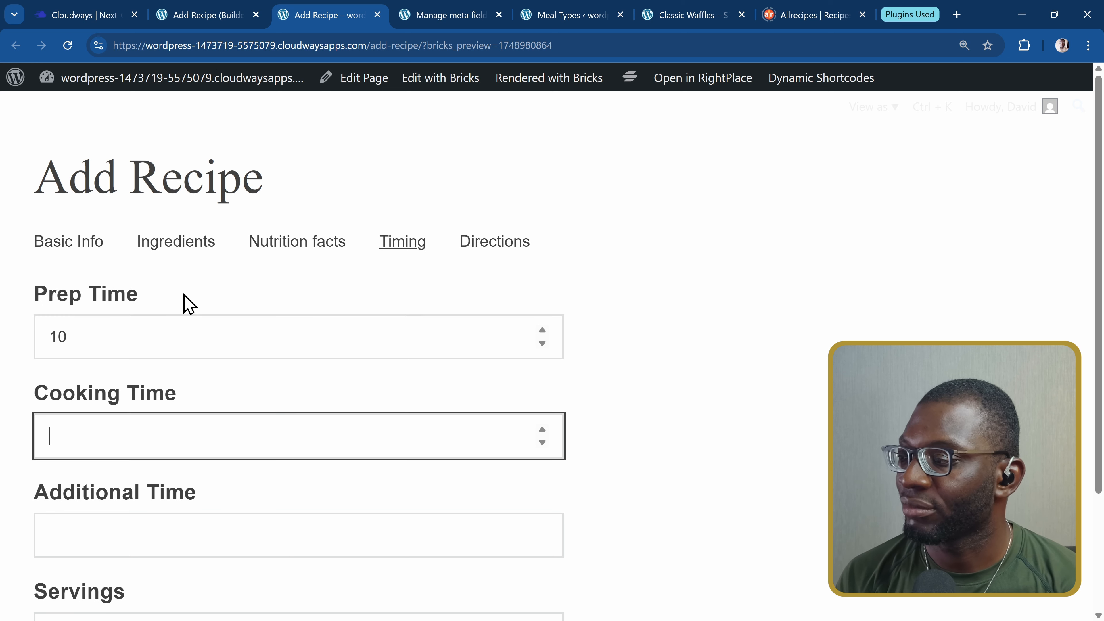
type("45")
key("Tab")
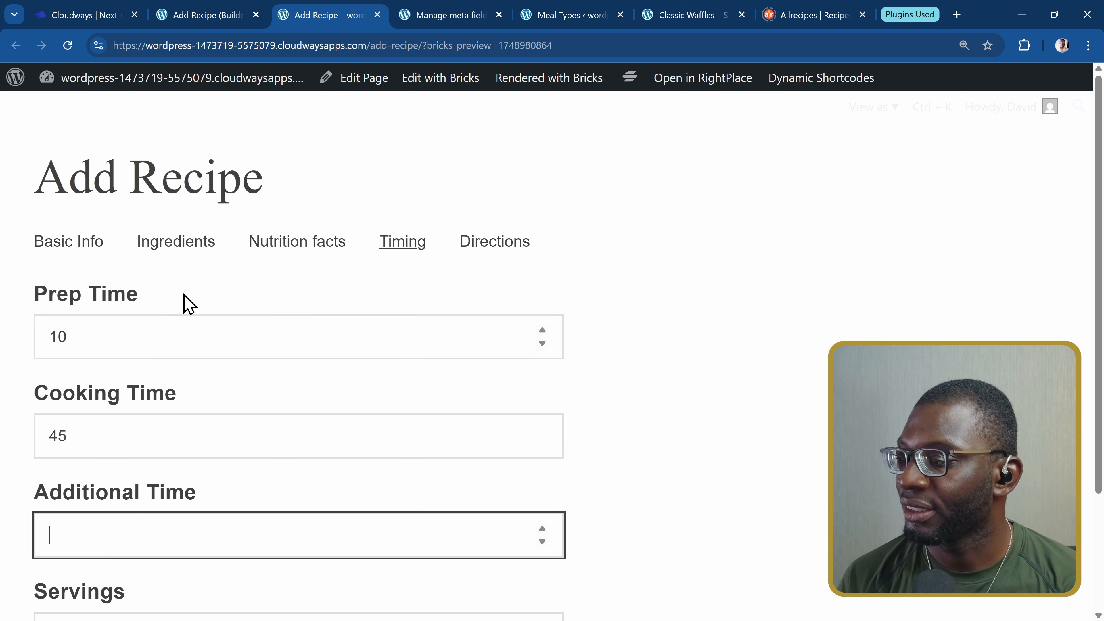
key("Tab")
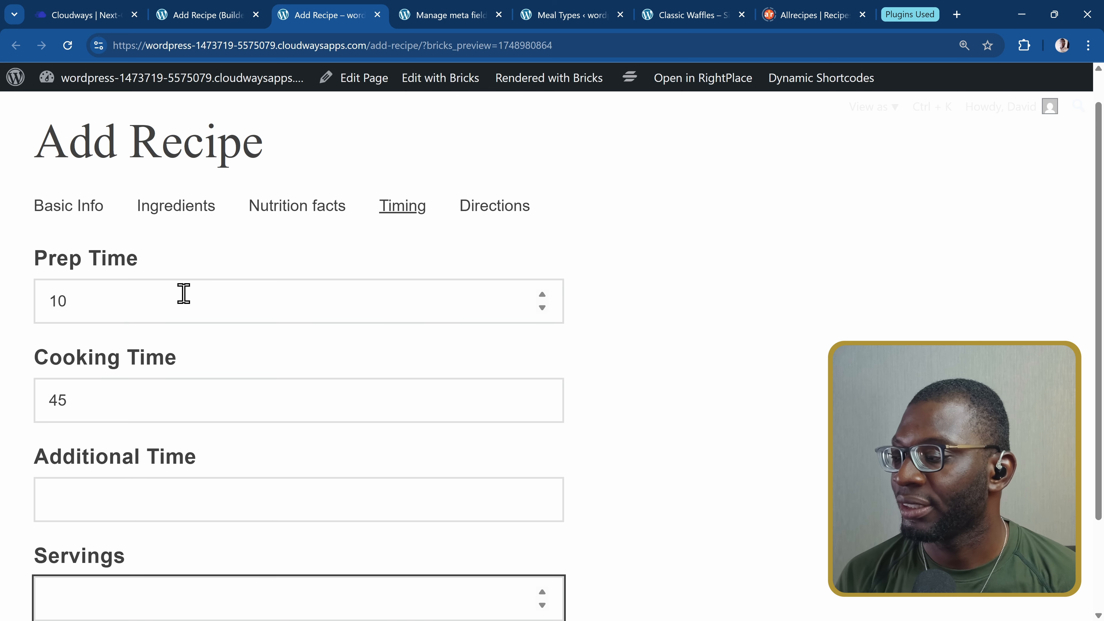
key("Tab")
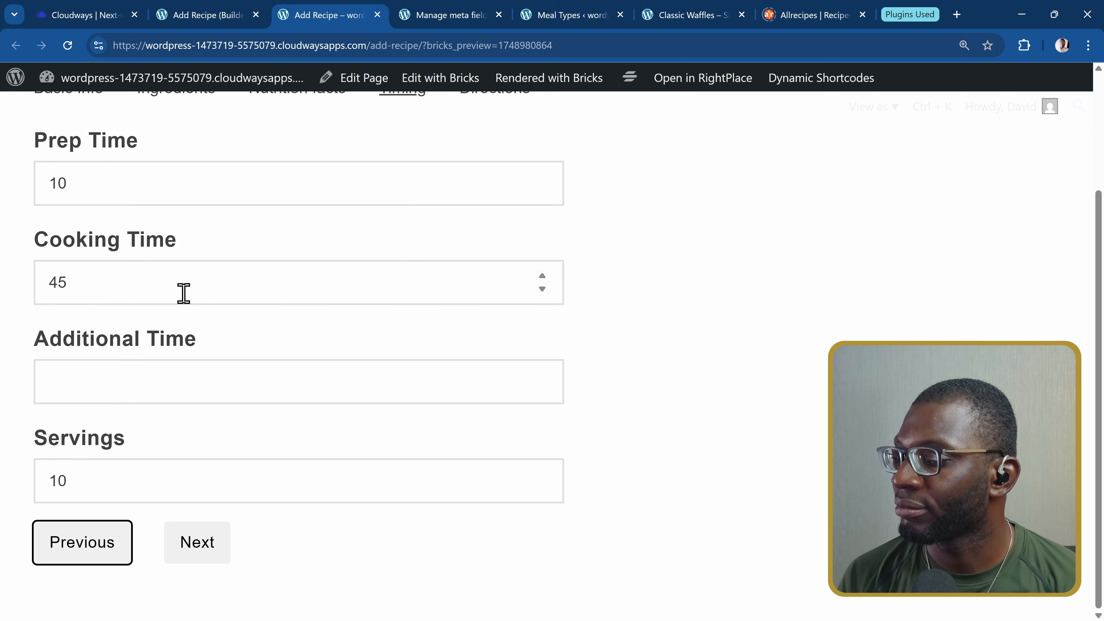
key("Tab")
key("Return")
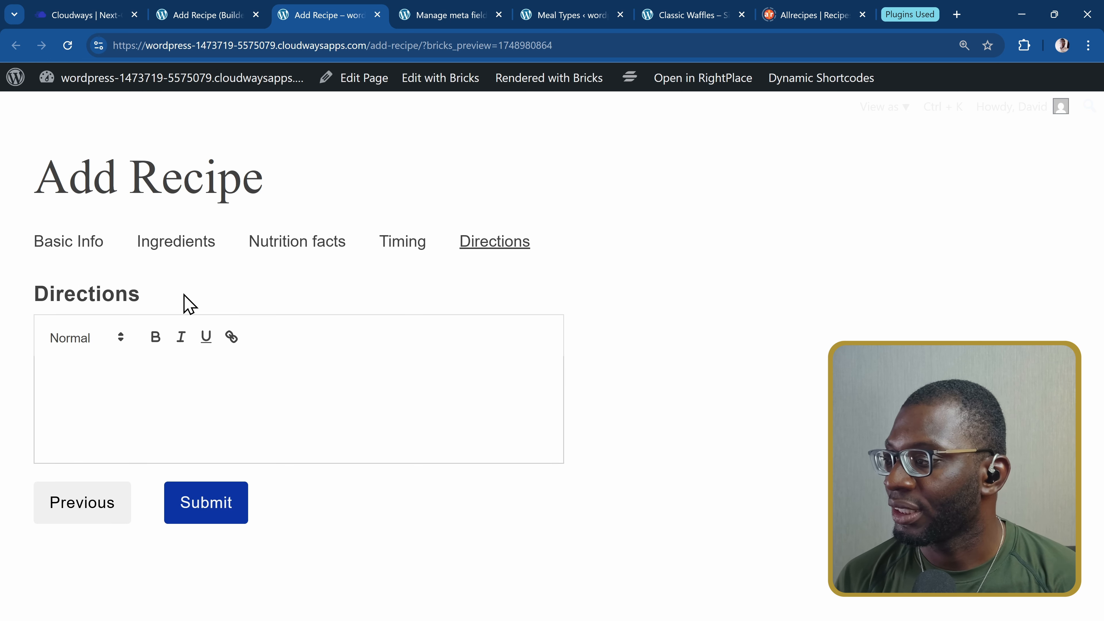
Write "This is step 1, 2 and 3" as the directions and submit the recipe form.
key("Tab")
key("Tab")
key("Tab")
key("Tab")
key("Tab")
key("Tab")
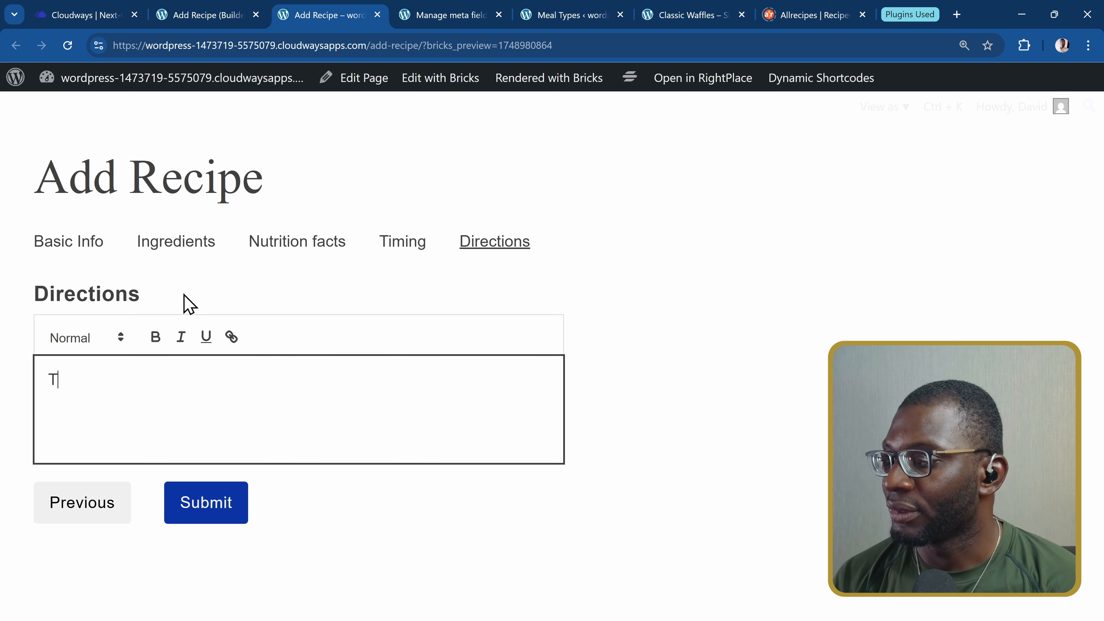
type("This is step")
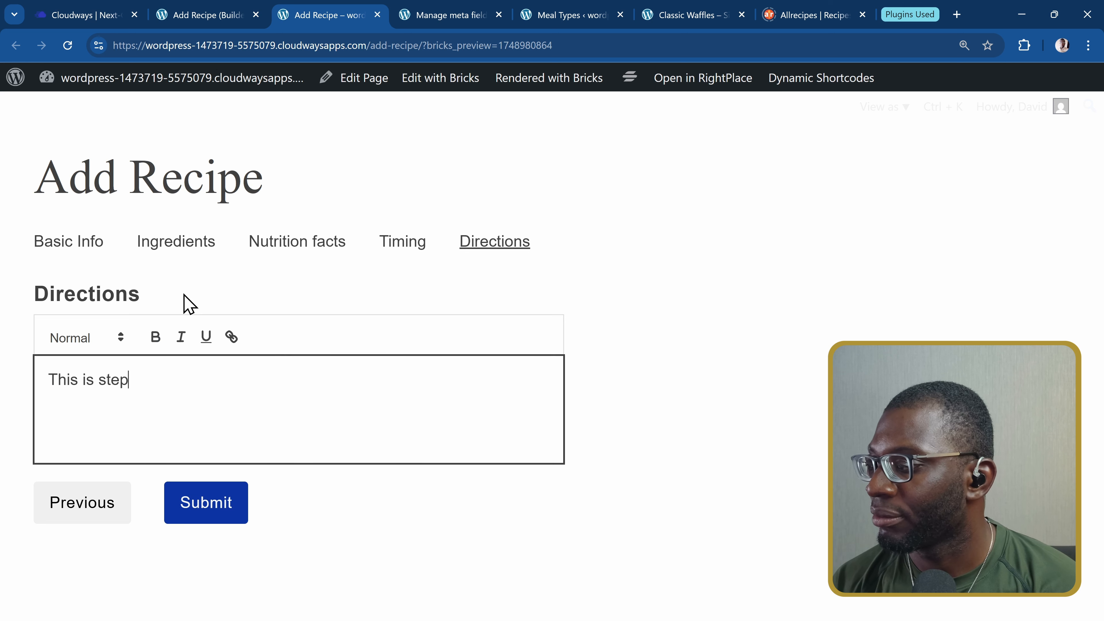
type(" 1, 2 and 3")
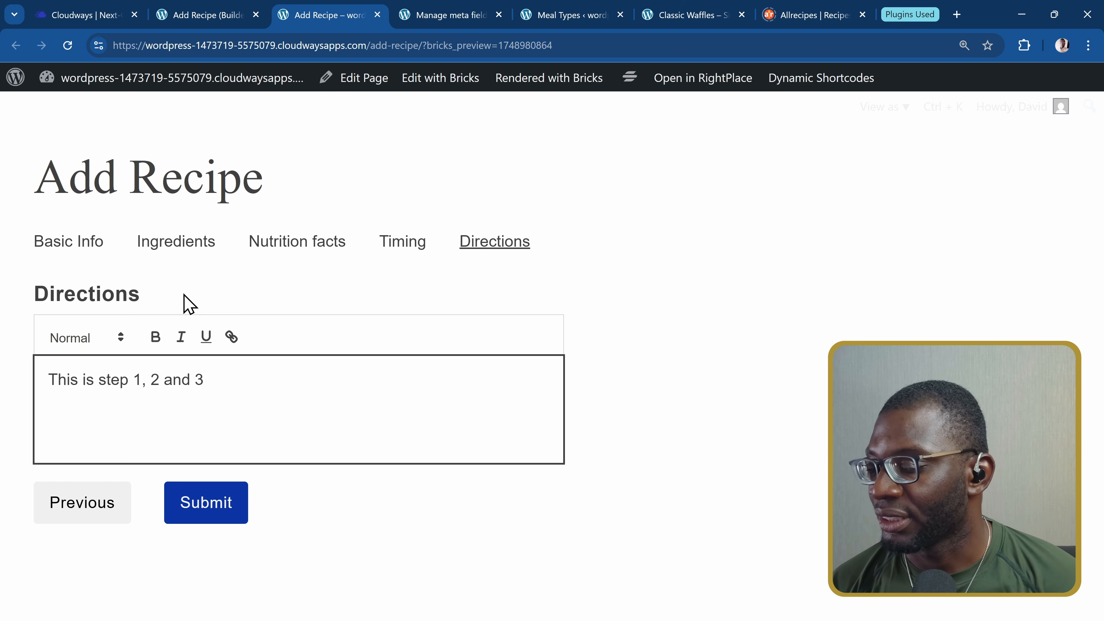
left_click(209, 516)
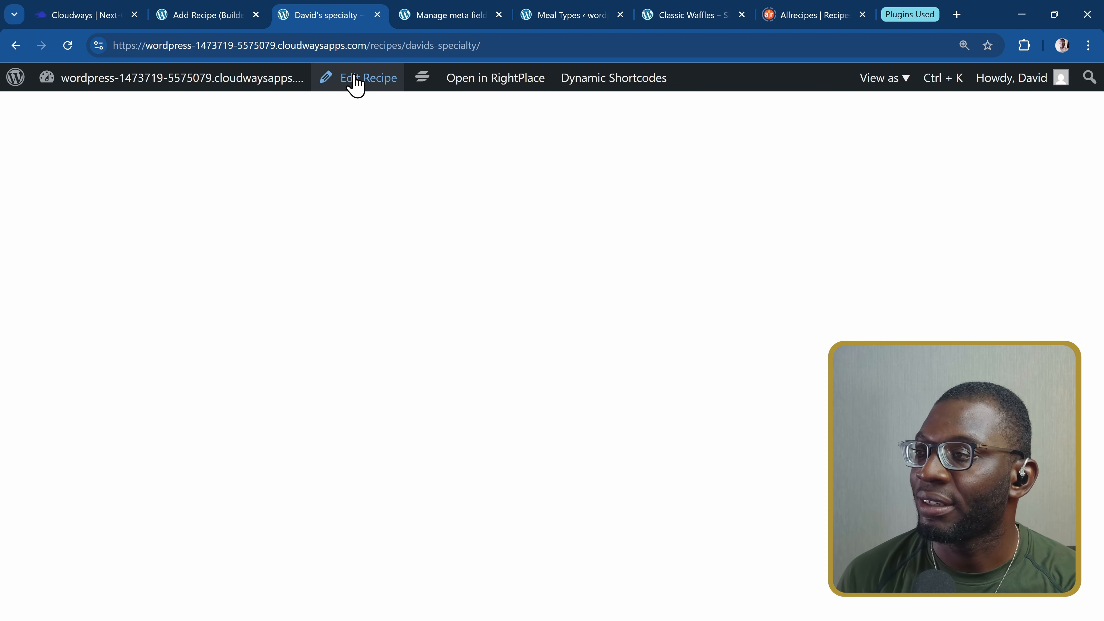
Open the submitted recipe for editing in WordPress and check its title, excerpt, meal type, ingredients and featured image.
left_click(369, 84)
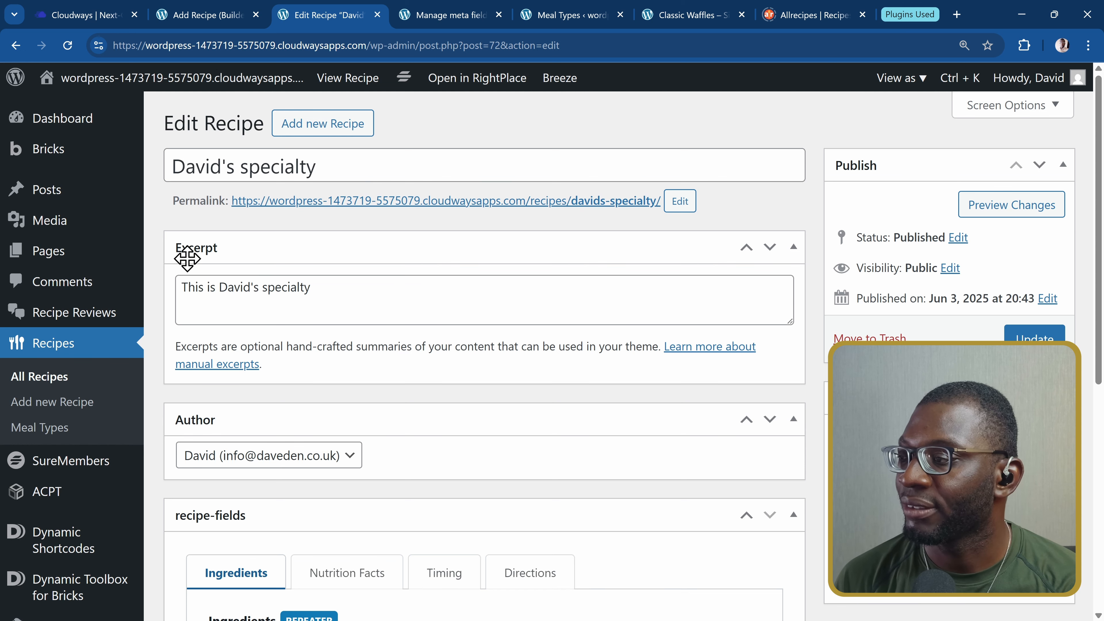
scroll(261, 305, "down", 5)
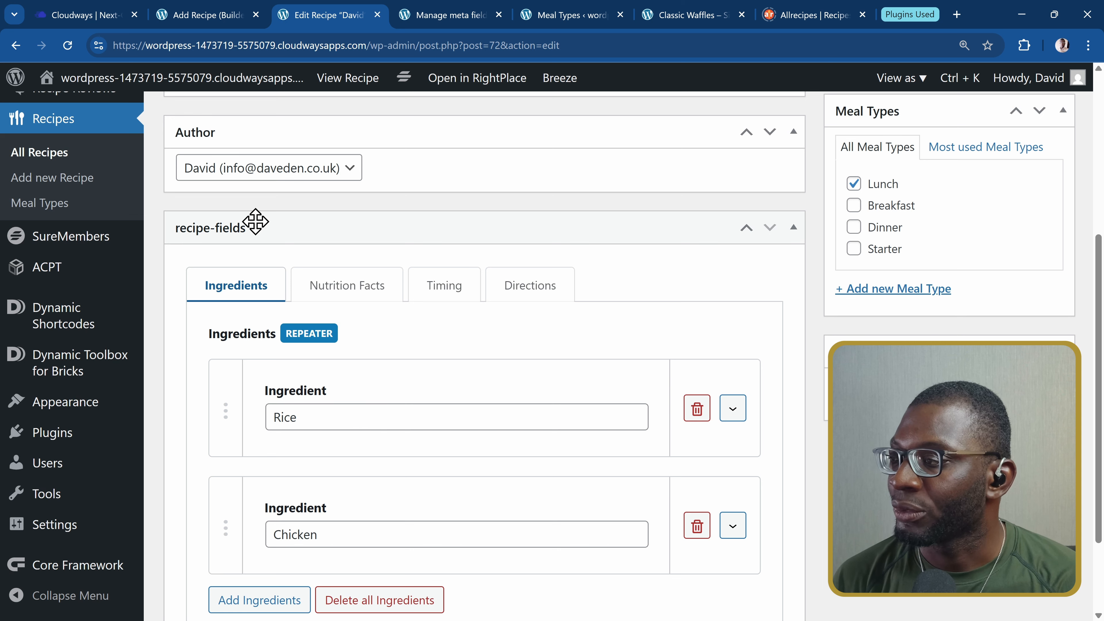
scroll(257, 221, "up", 1)
scroll(257, 220, "down", 4)
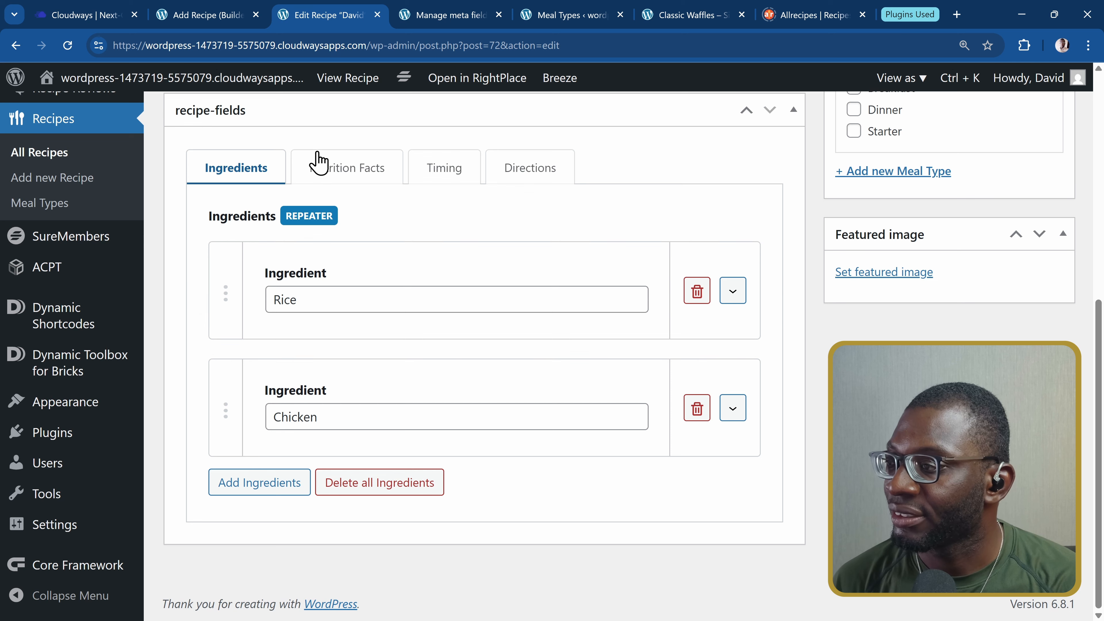
Check the recipe's saved nutrition facts, timing and directions in the recipe-fields box, enlarging the Steps editor.
left_click(350, 178)
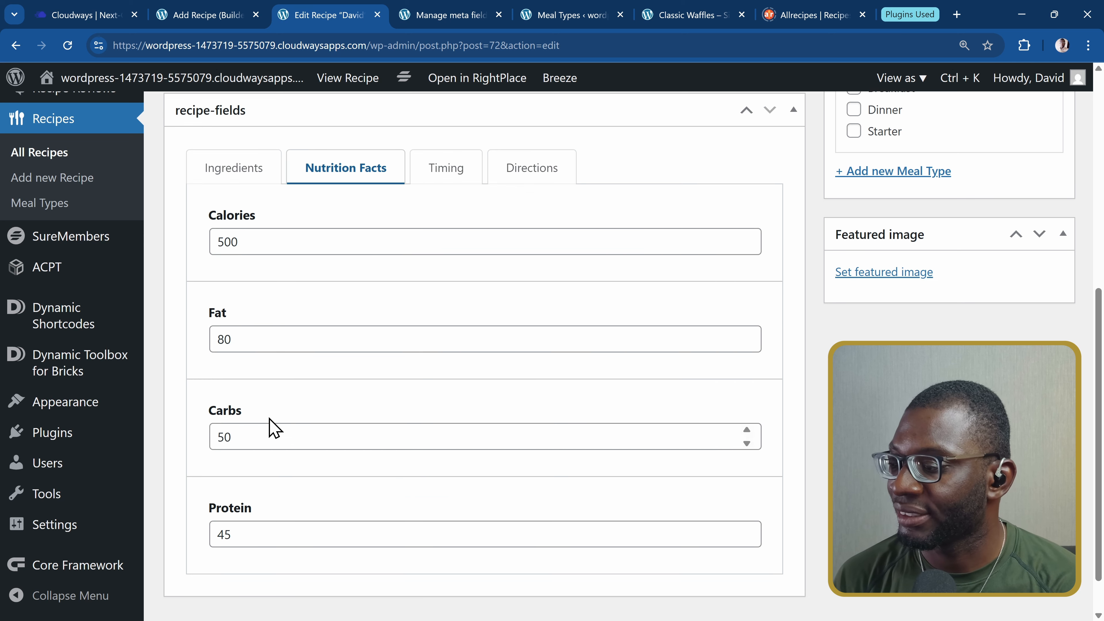
scroll(276, 476, "down", 1)
scroll(276, 475, "up", 5)
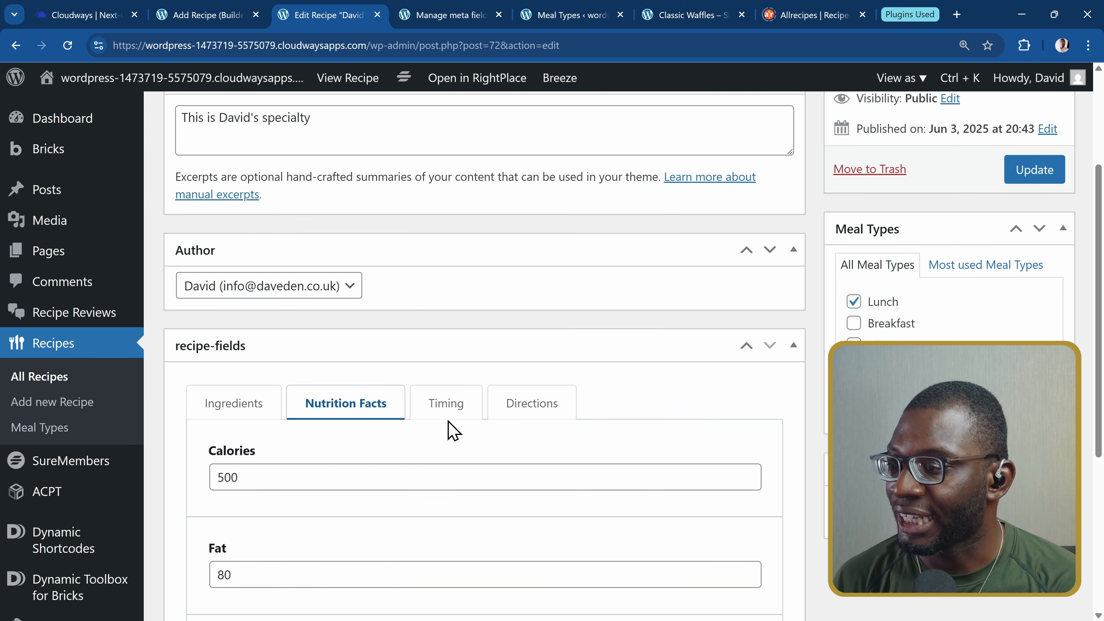
left_click(446, 410)
scroll(304, 383, "down", 5)
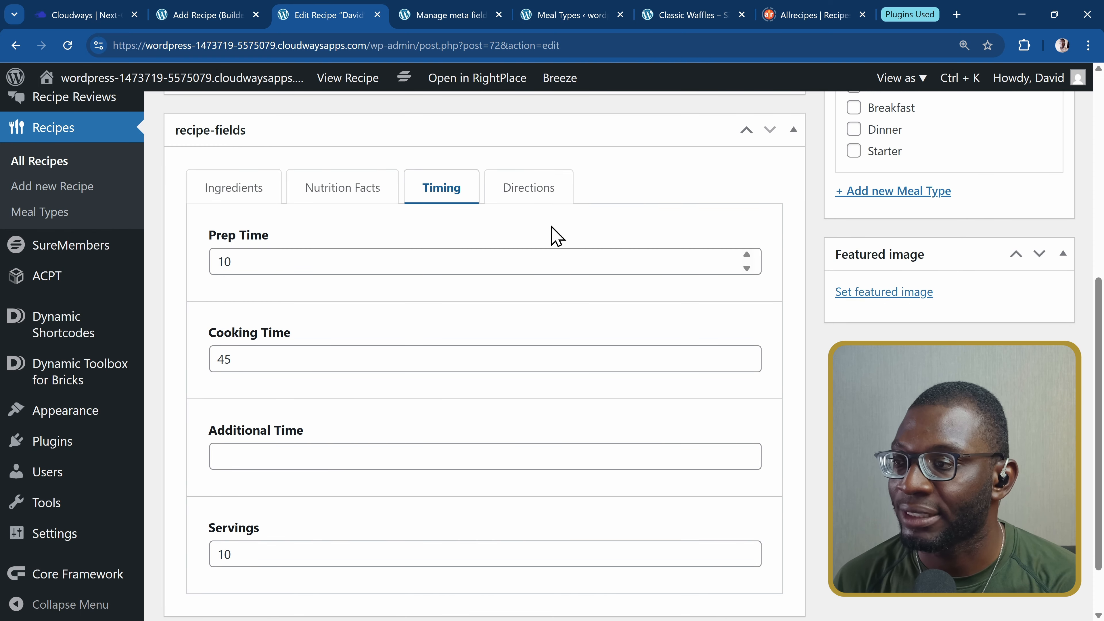
left_click(530, 194)
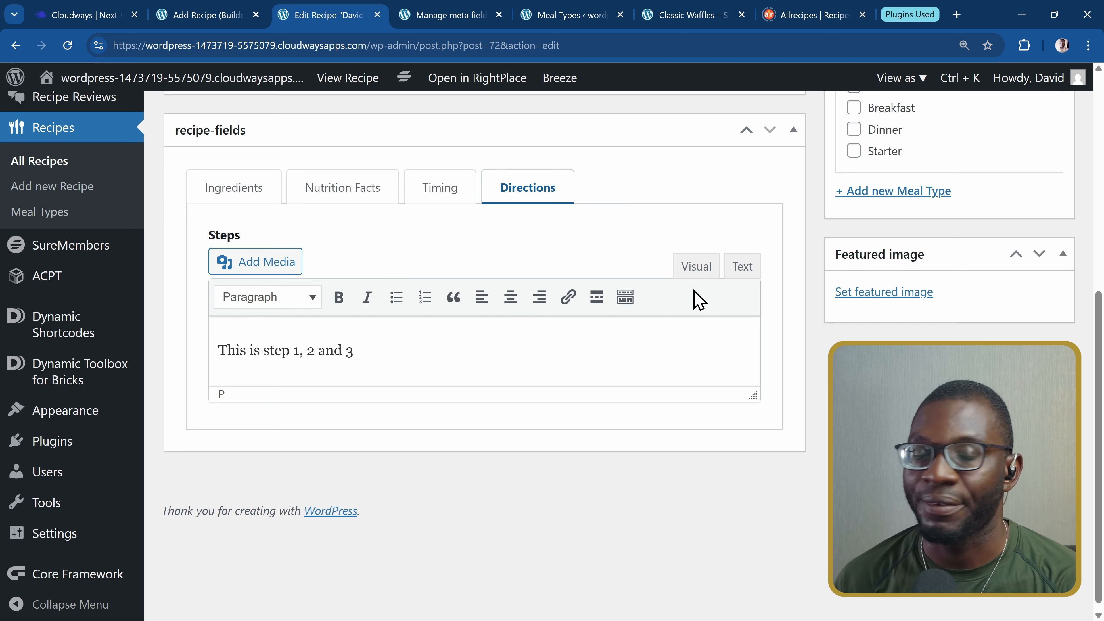
left_click_drag(753, 395, 753, 461)
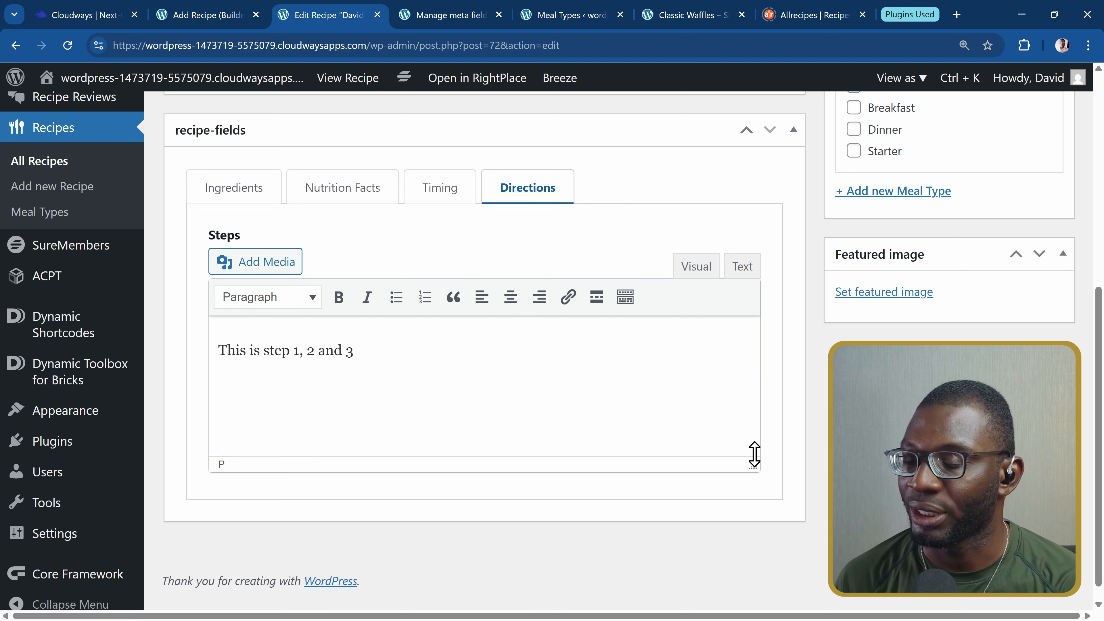
Open the recipe's featured image chooser and close it without selecting an image.
scroll(840, 387, "up", 2)
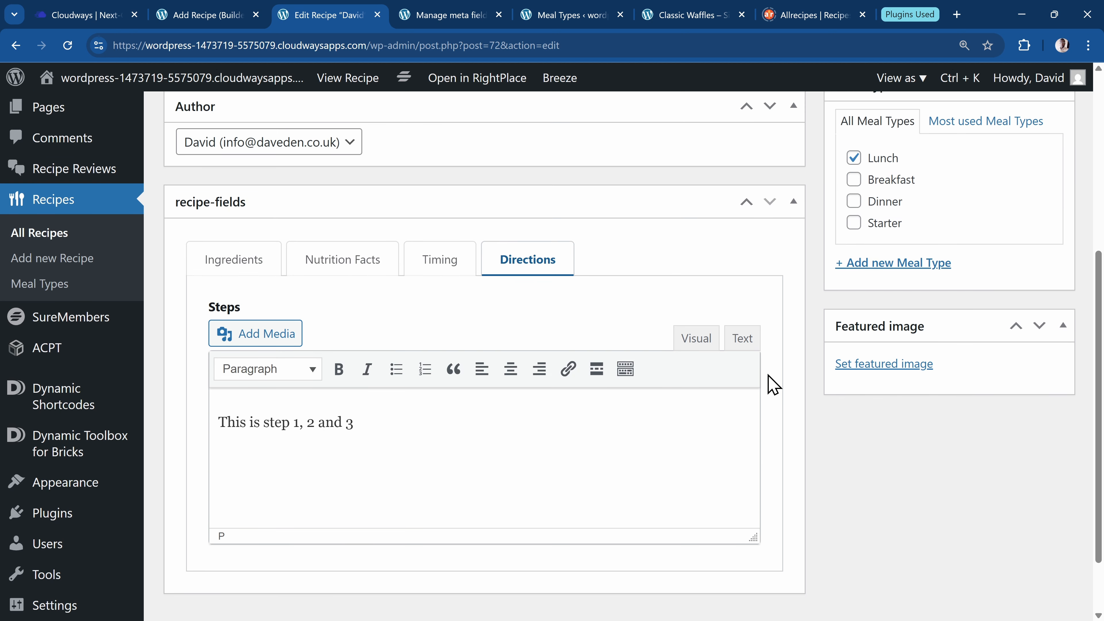
scroll(769, 382, "up", 1)
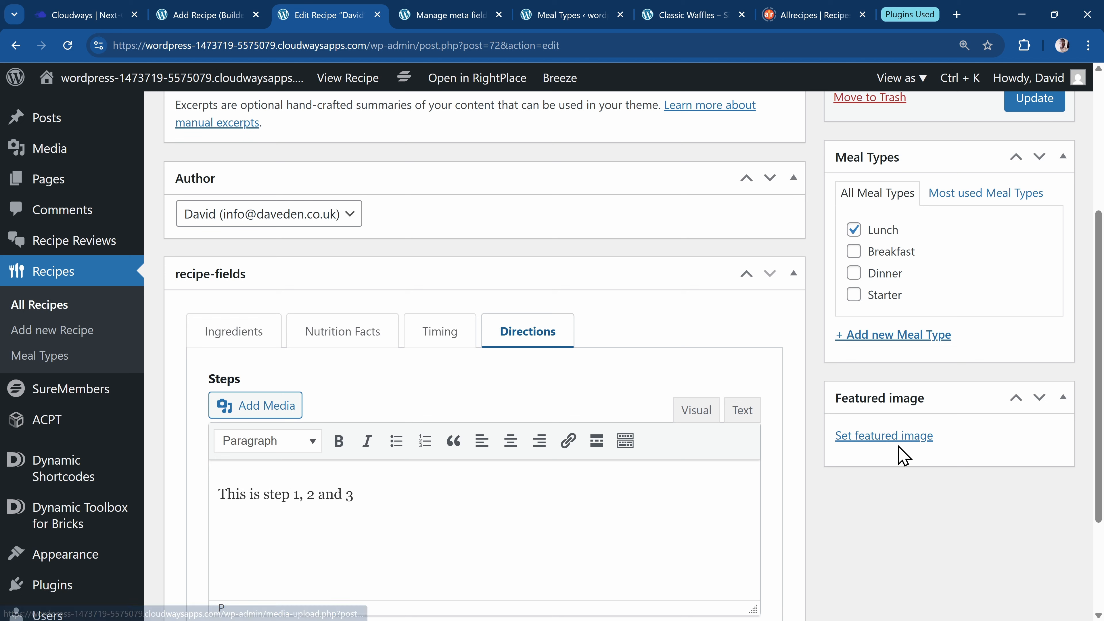
left_click(884, 436)
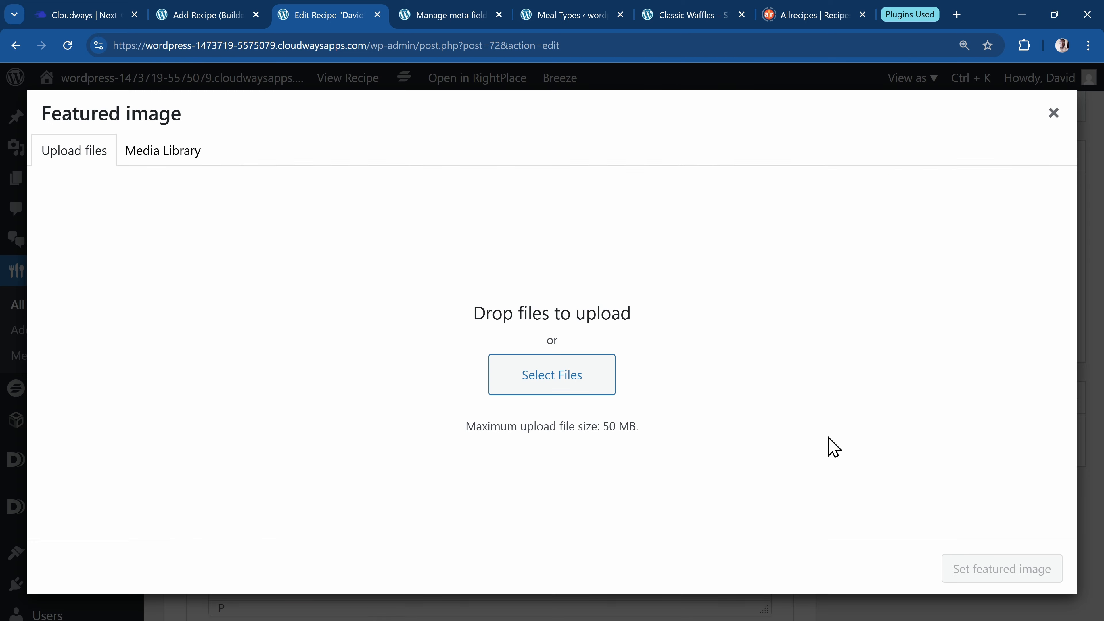
left_click(1052, 113)
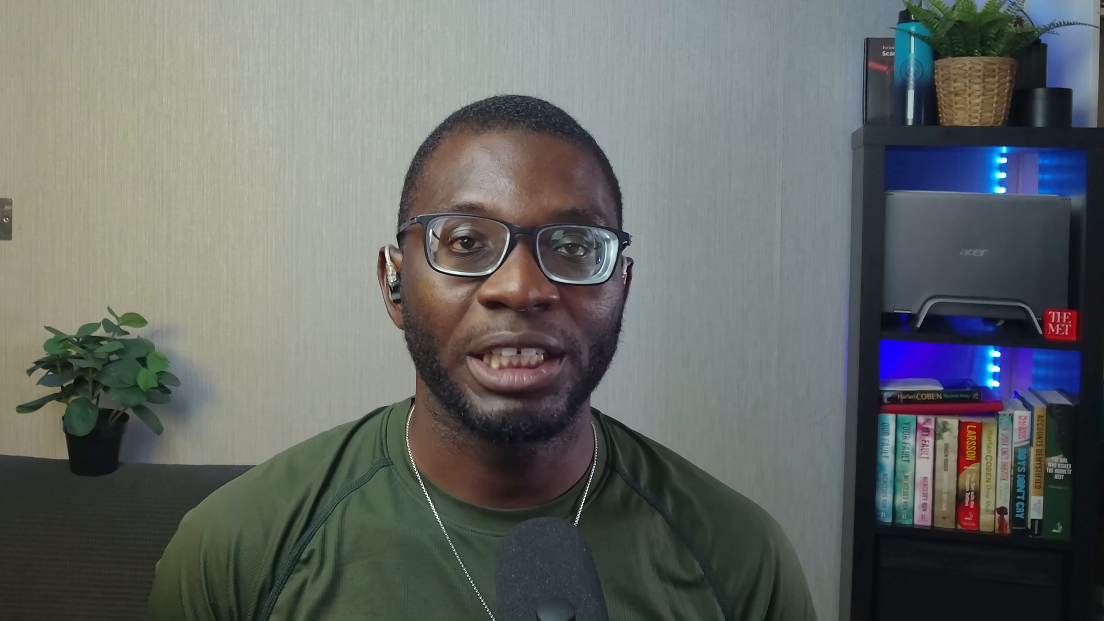